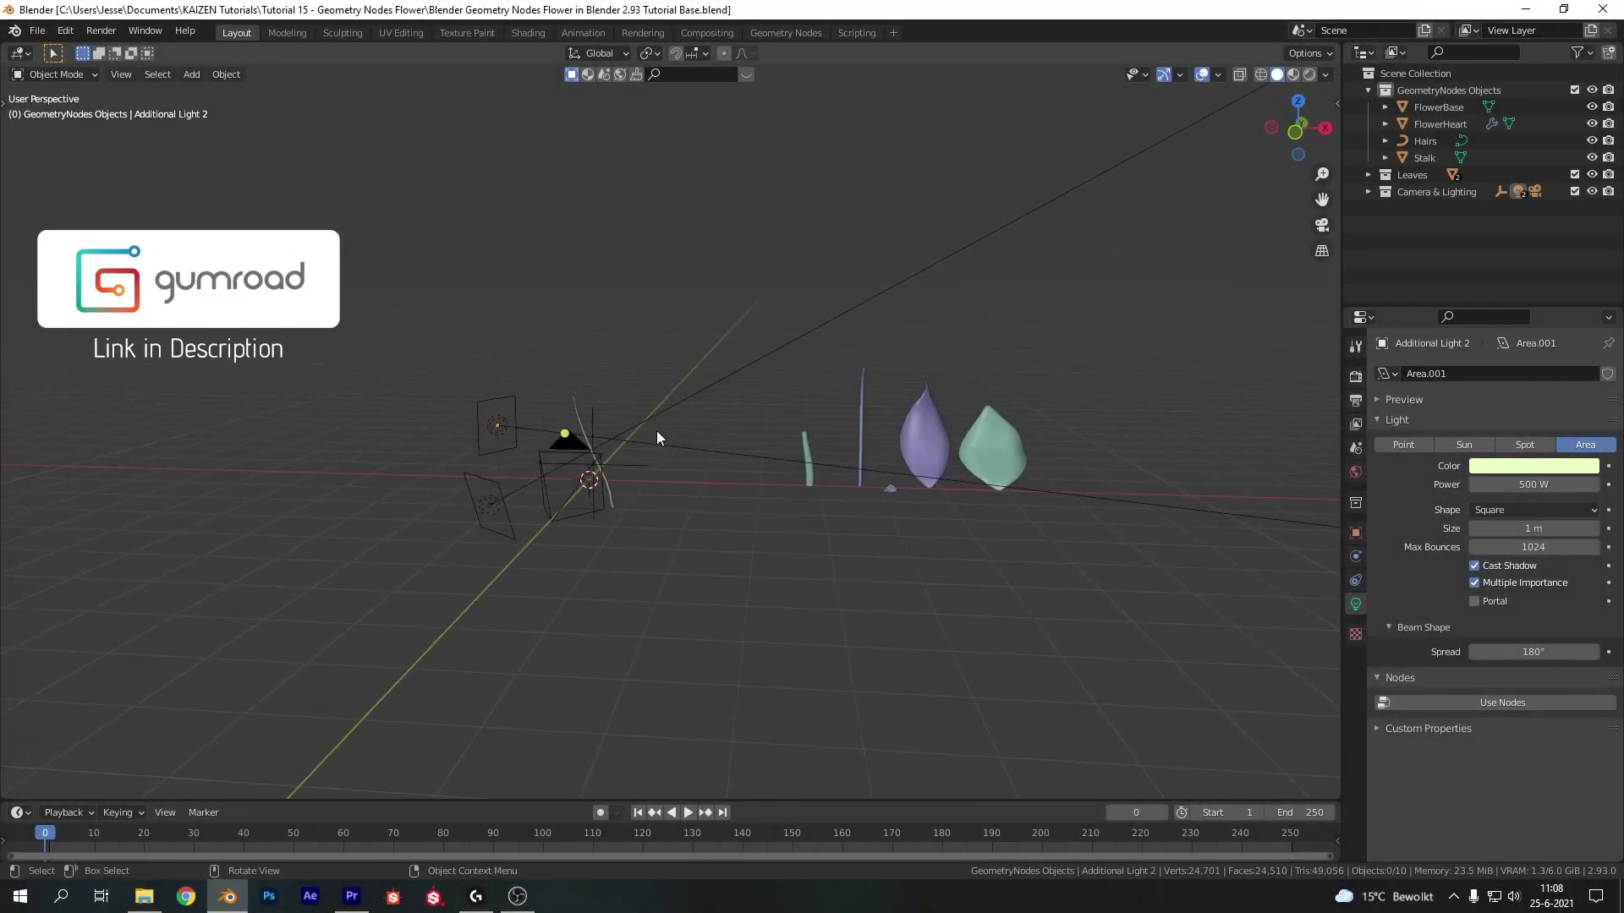
- Examine the flower parts in rendered shading and return the viewport to solid shading
middle_drag(673, 433, 672, 499)
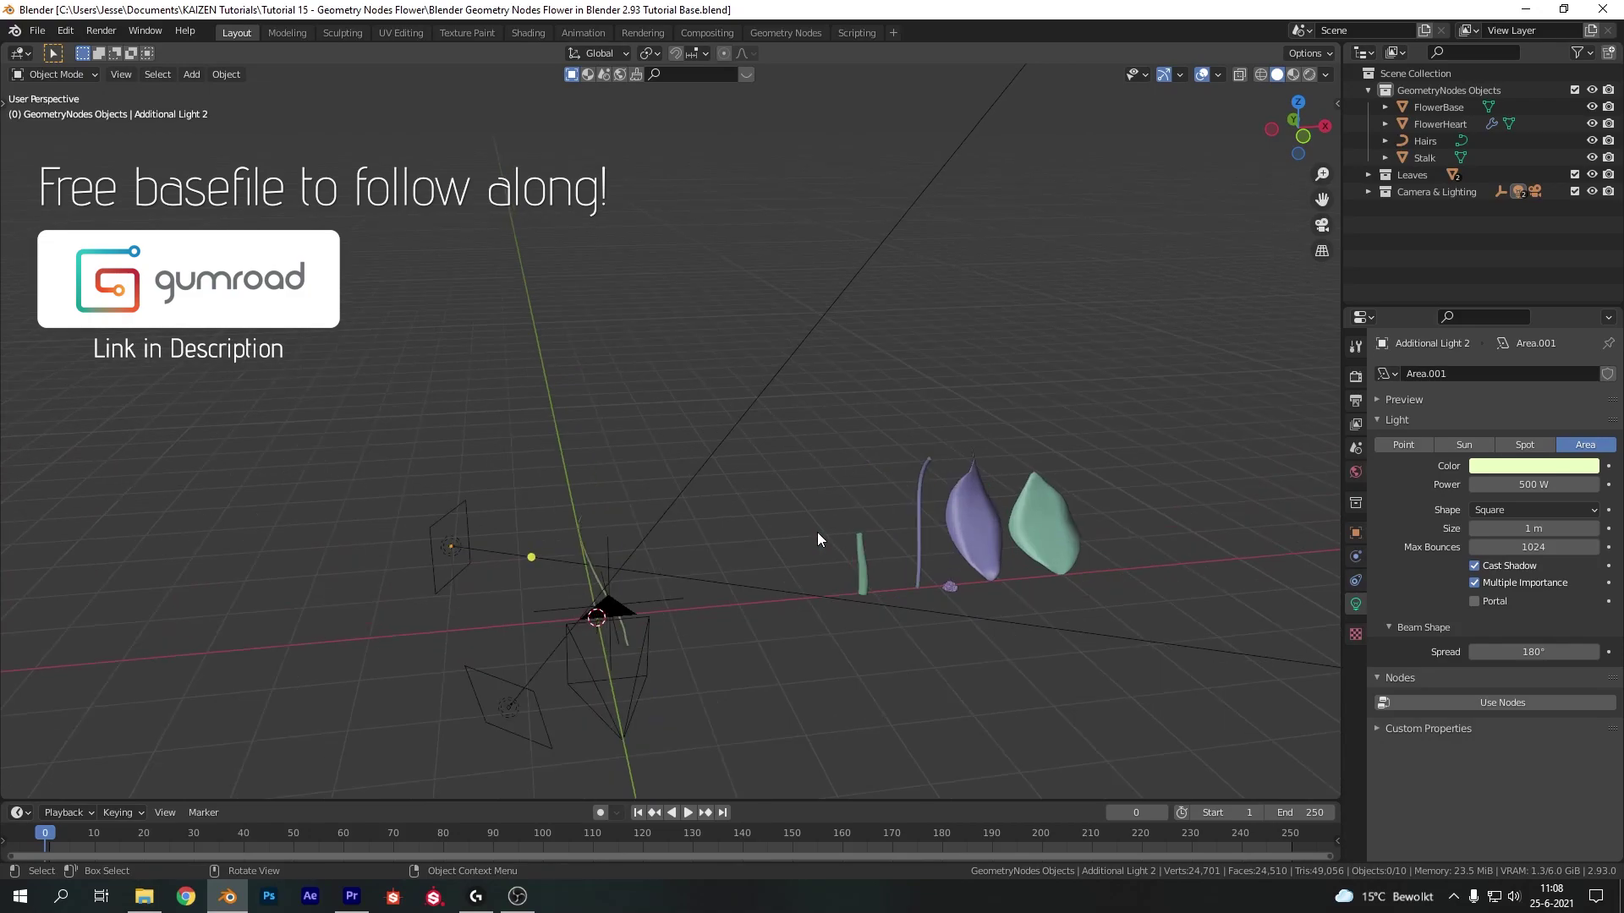
shift+middle_drag(774, 504, 662, 530)
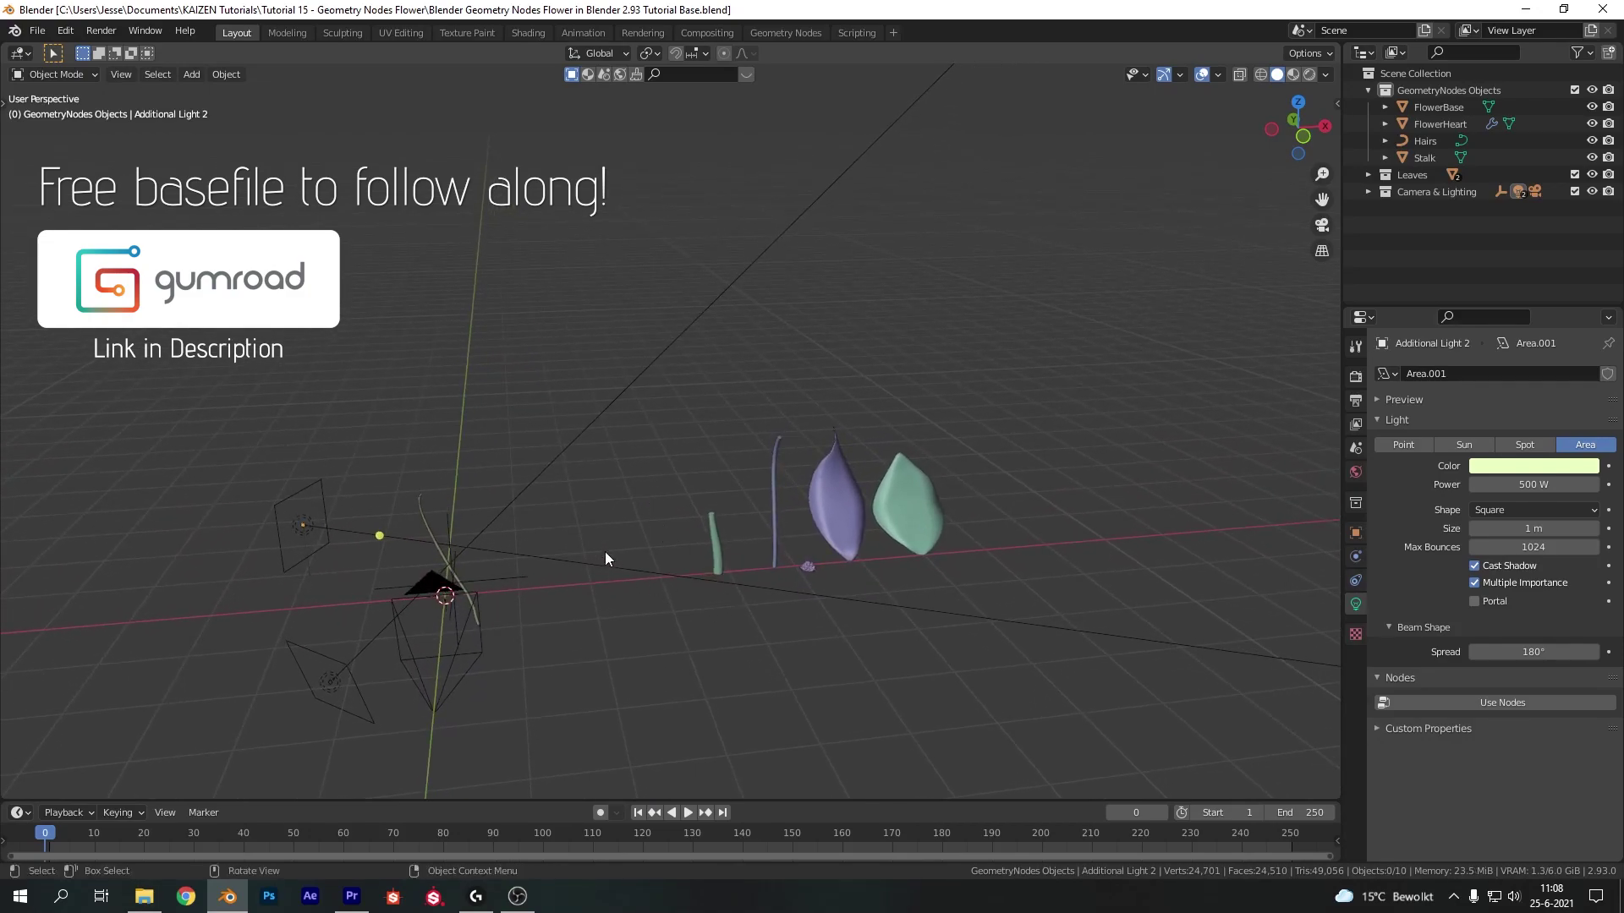
mouse_move(694, 444)
middle_down()
mouse_move(627, 458)
mouse_move(672, 431)
mouse_move(688, 448)
middle_up()
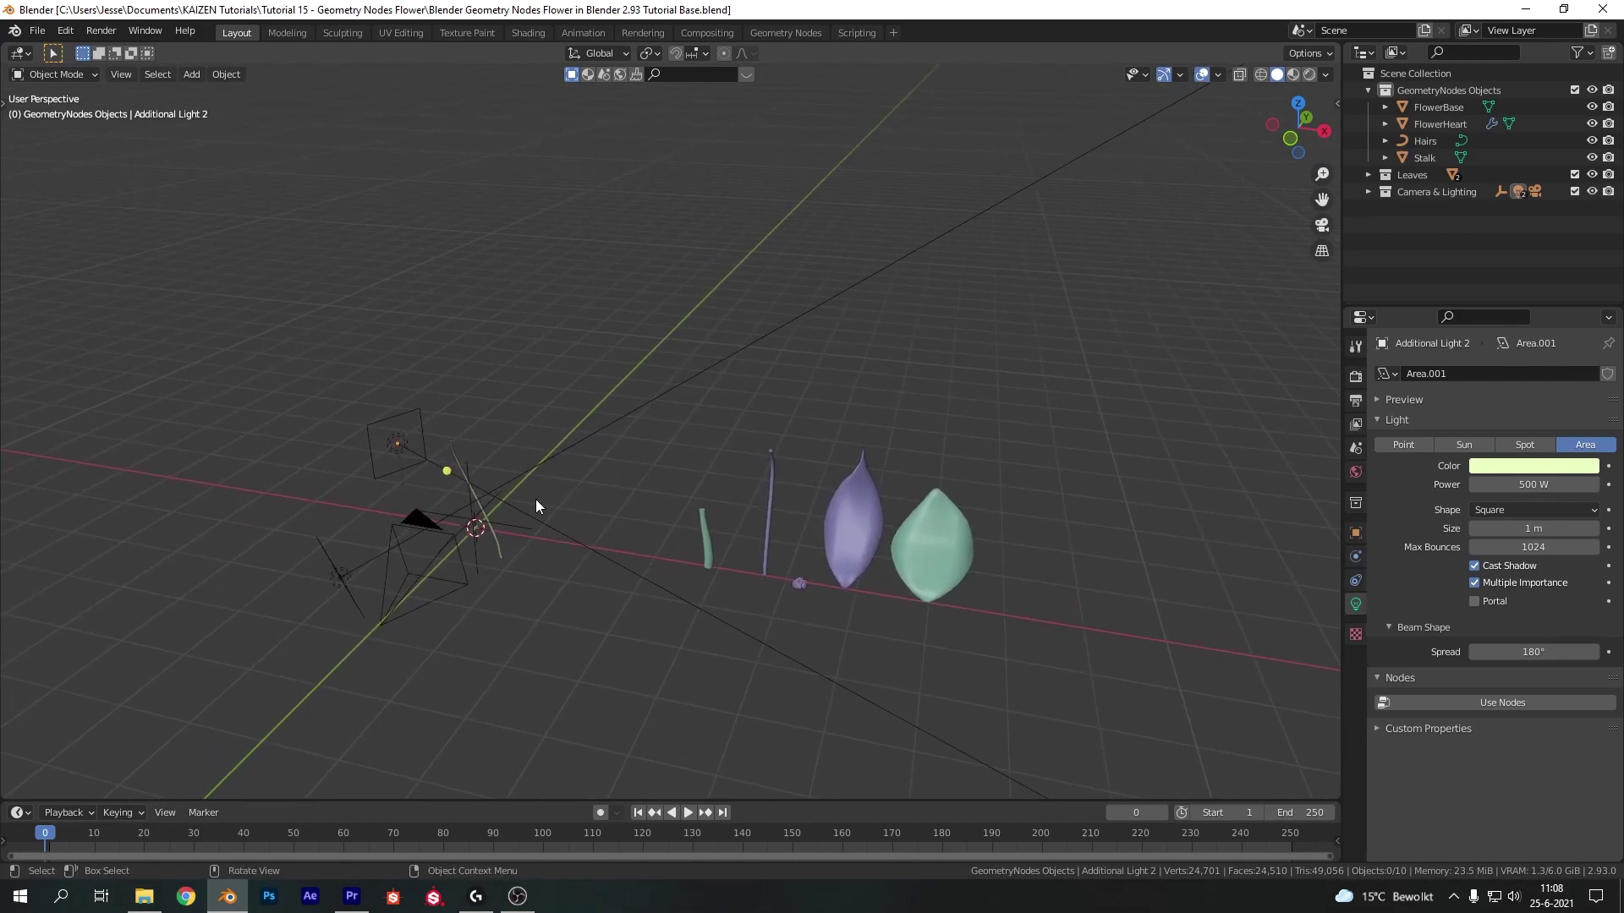
click(421, 447)
key(z)
click(936, 419)
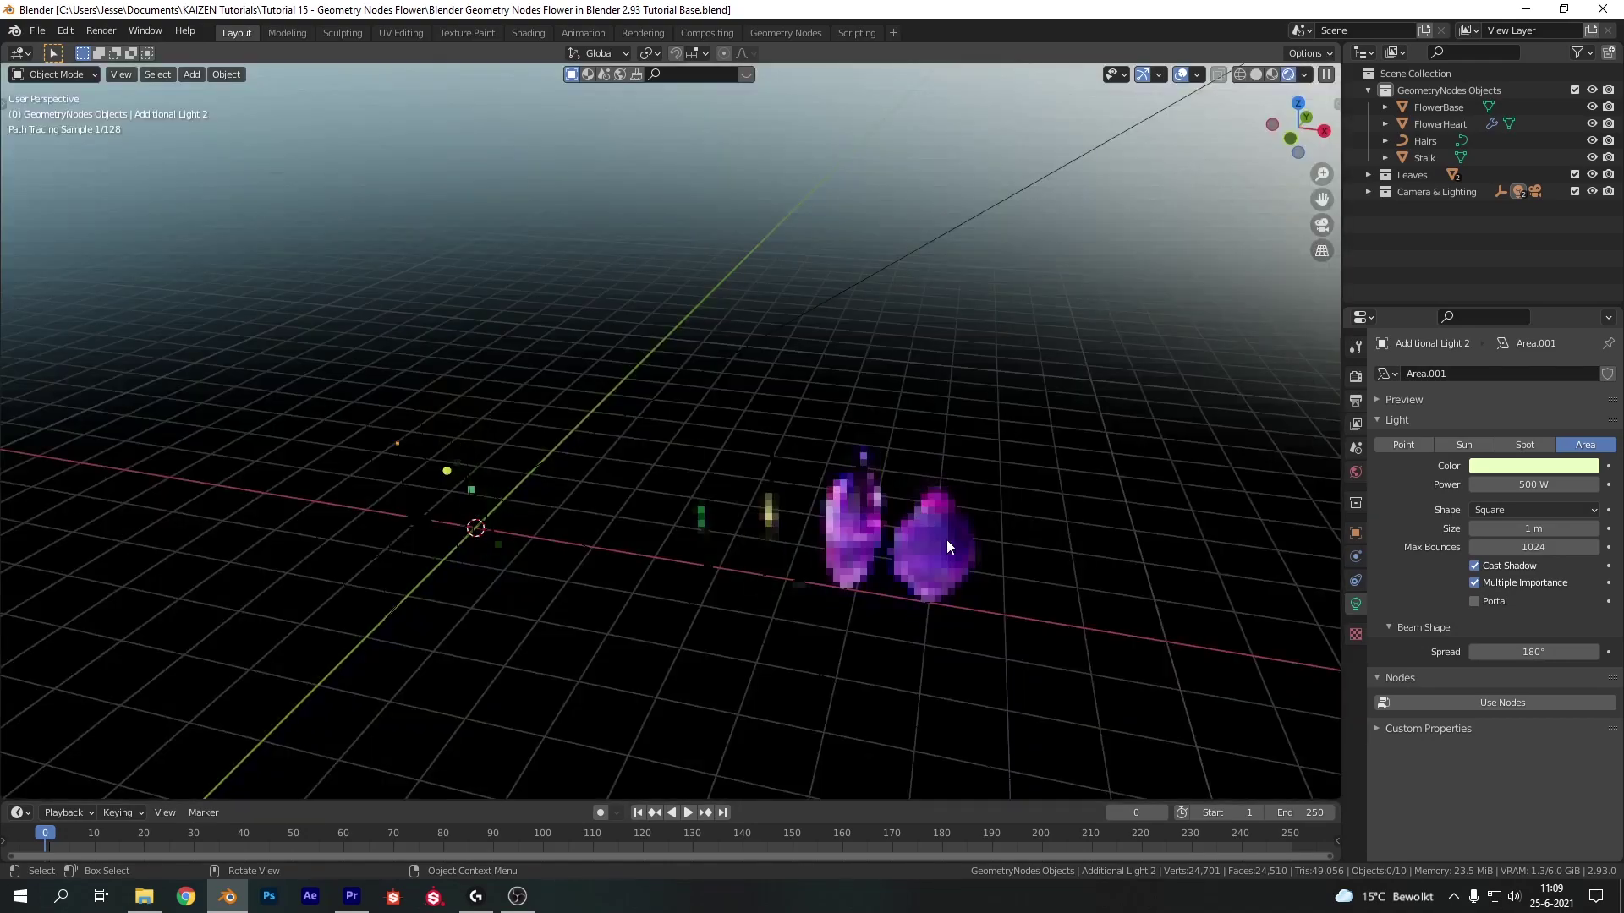
middle_drag(902, 577, 827, 523)
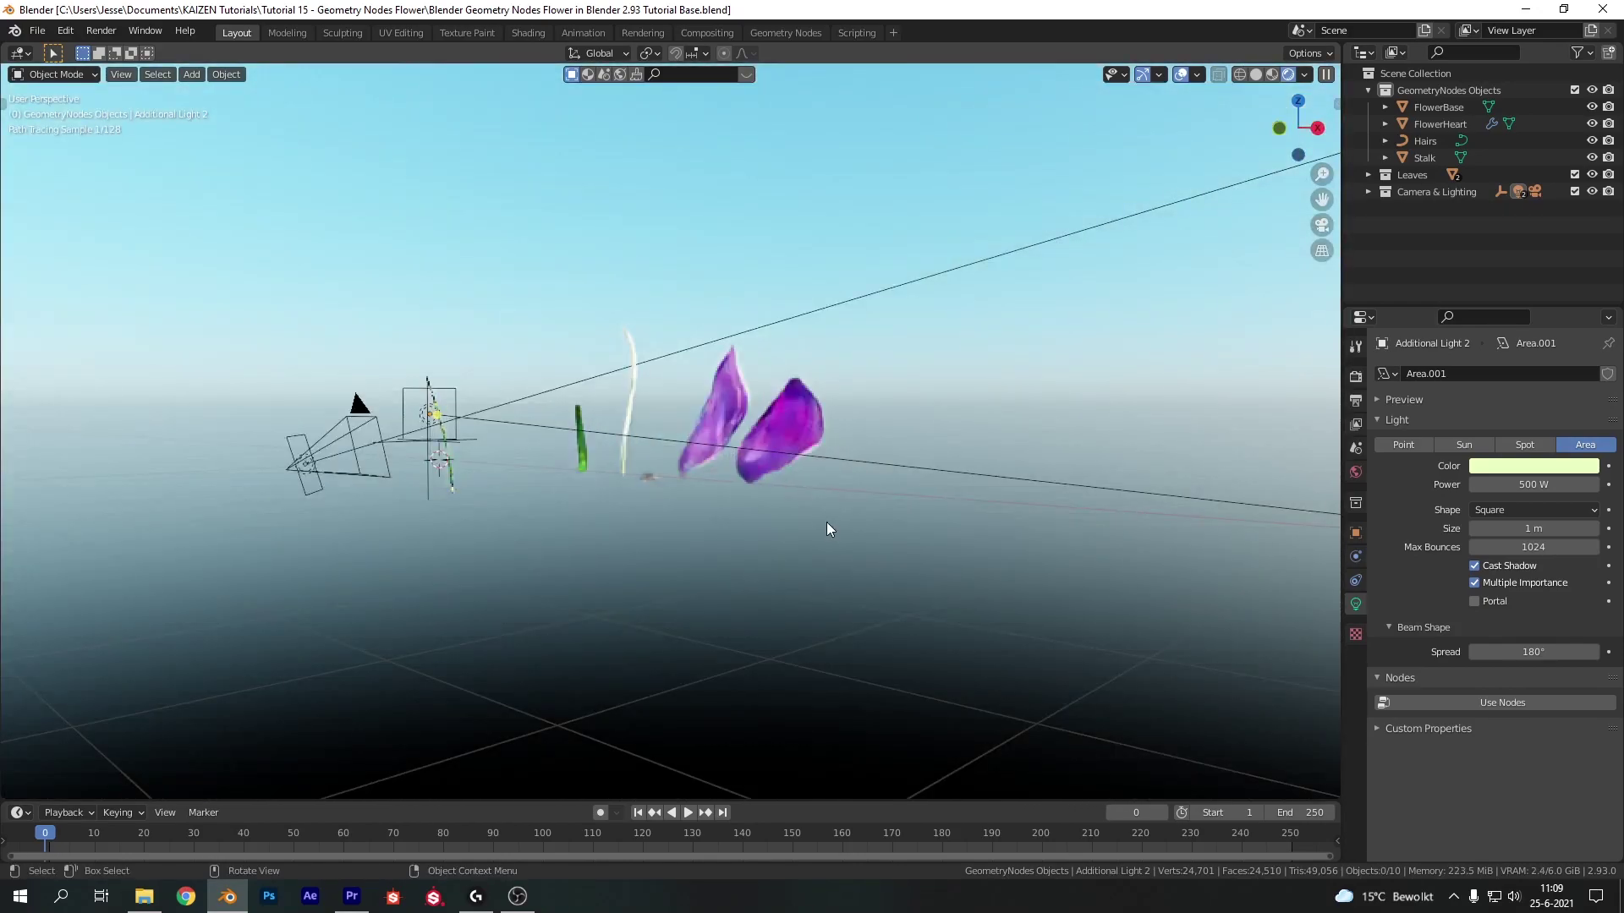
scroll(813, 462, up, 5)
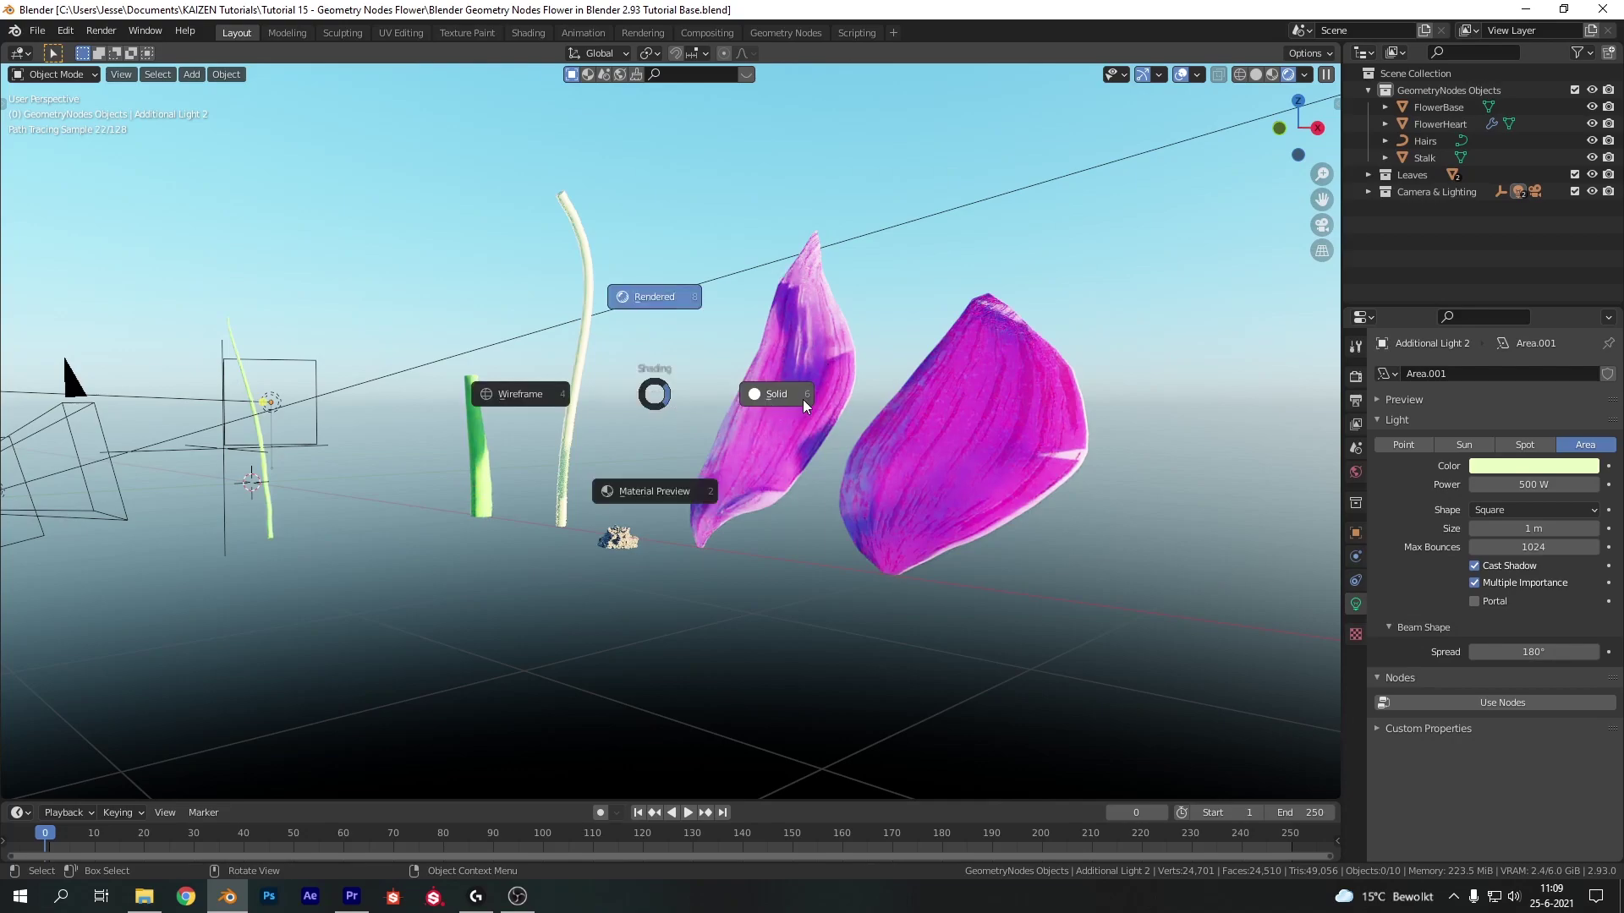
click(804, 400)
scroll(677, 355, down, 3)
mouse_move(548, 307)
middle_down()
mouse_move(639, 364)
mouse_move(682, 362)
mouse_move(682, 330)
mouse_move(699, 338)
mouse_move(721, 444)
middle_up()
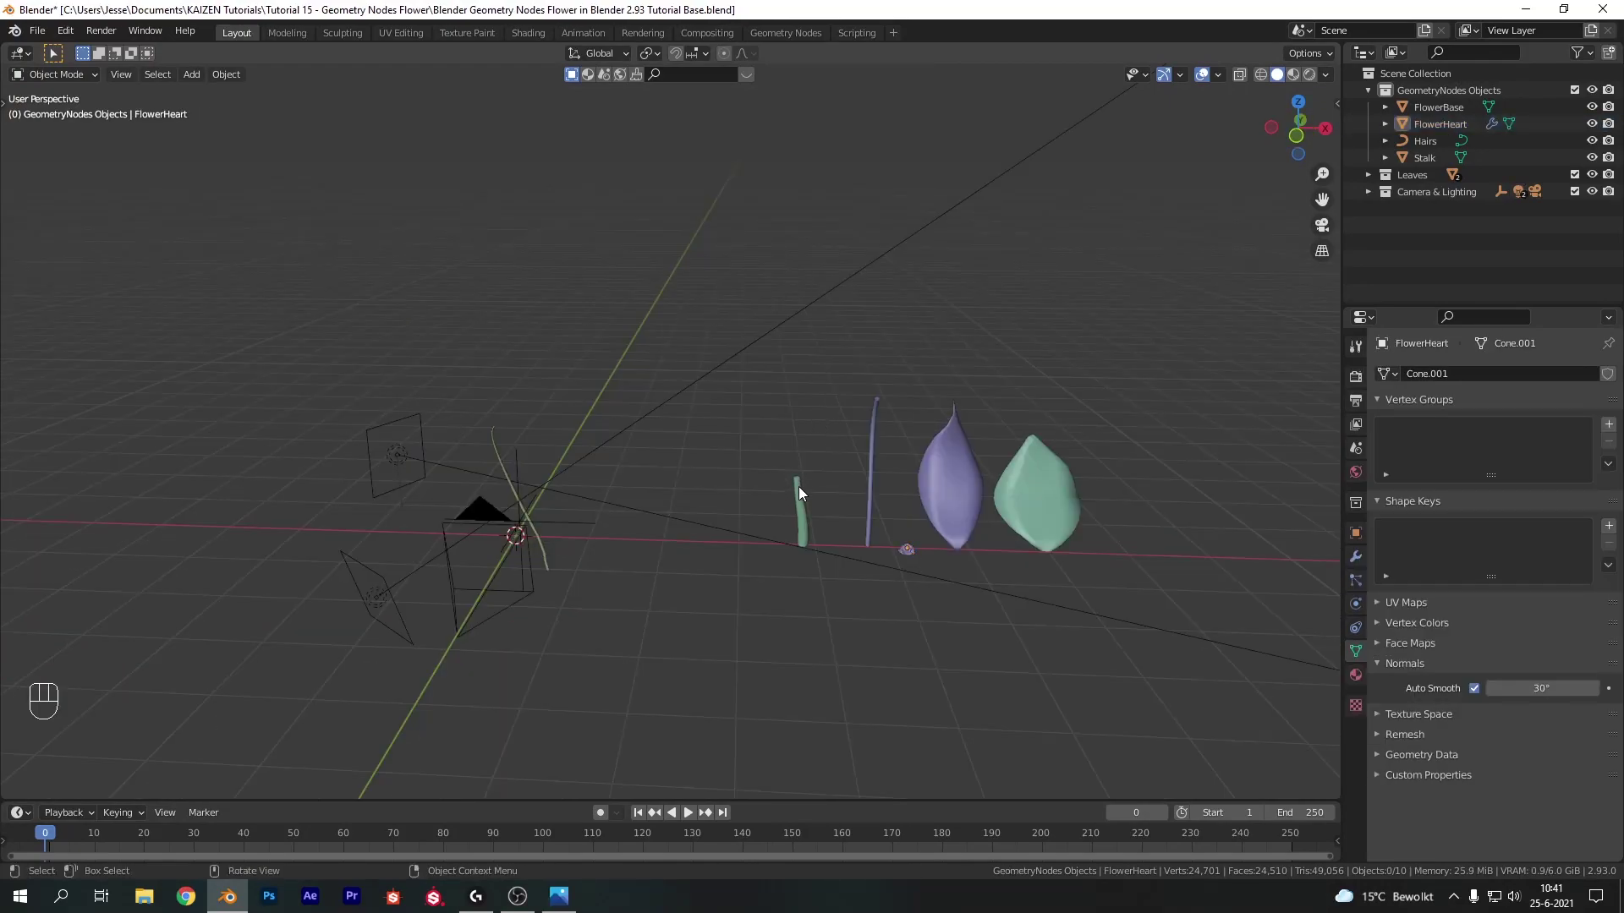
- Open the Geometry Nodes workspace with FlowerBase selected and create a new geometry node tree for it
click(799, 486)
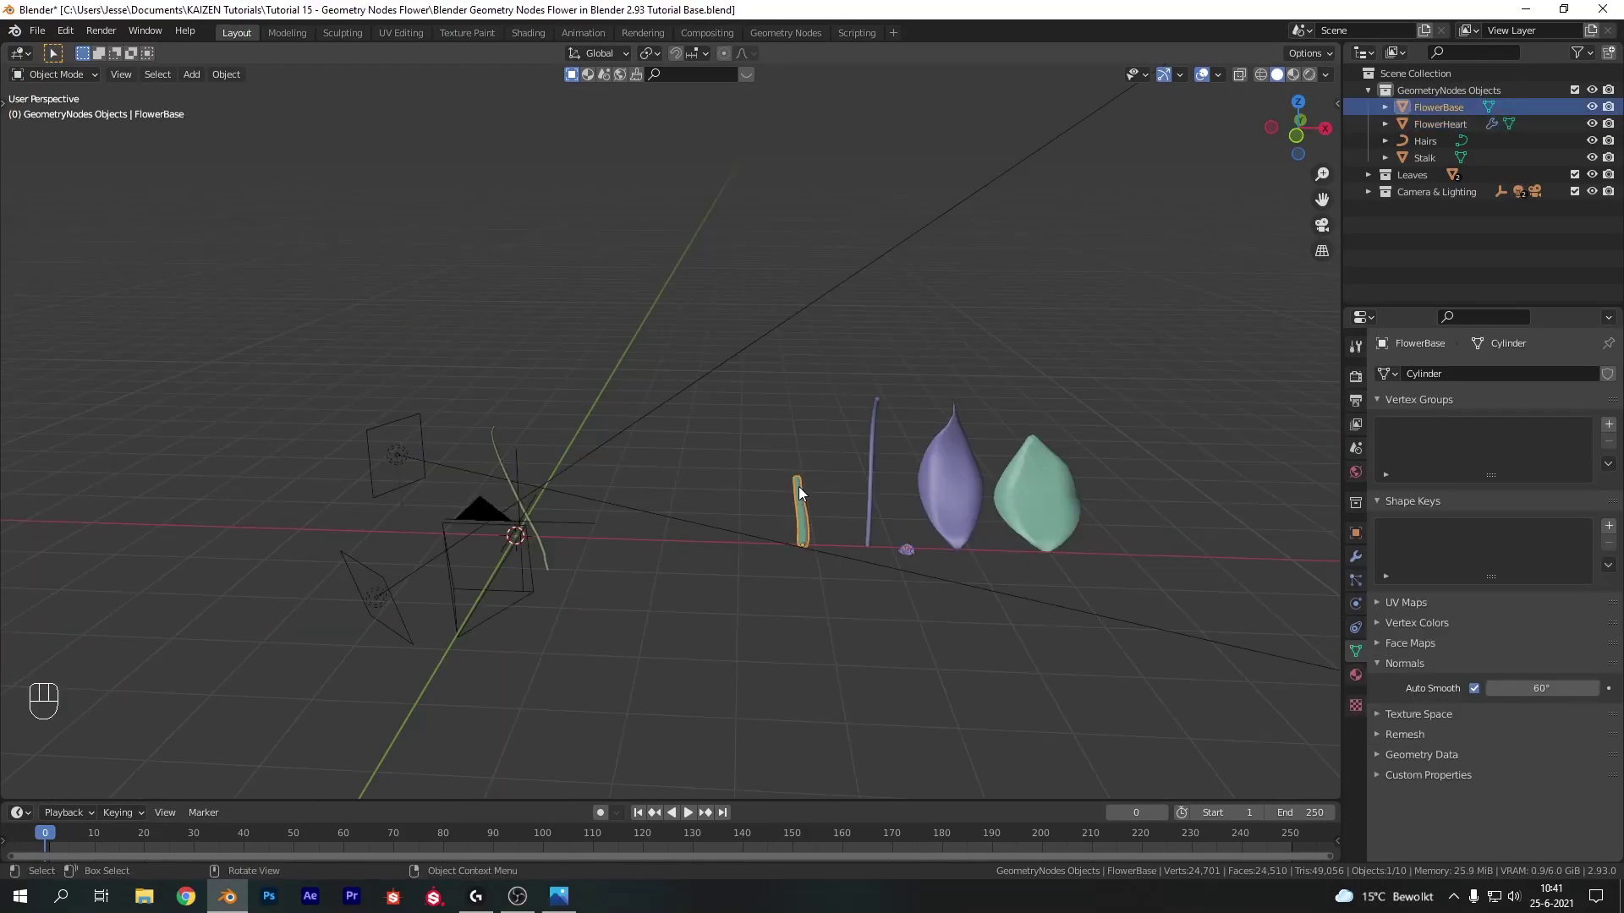
click(786, 32)
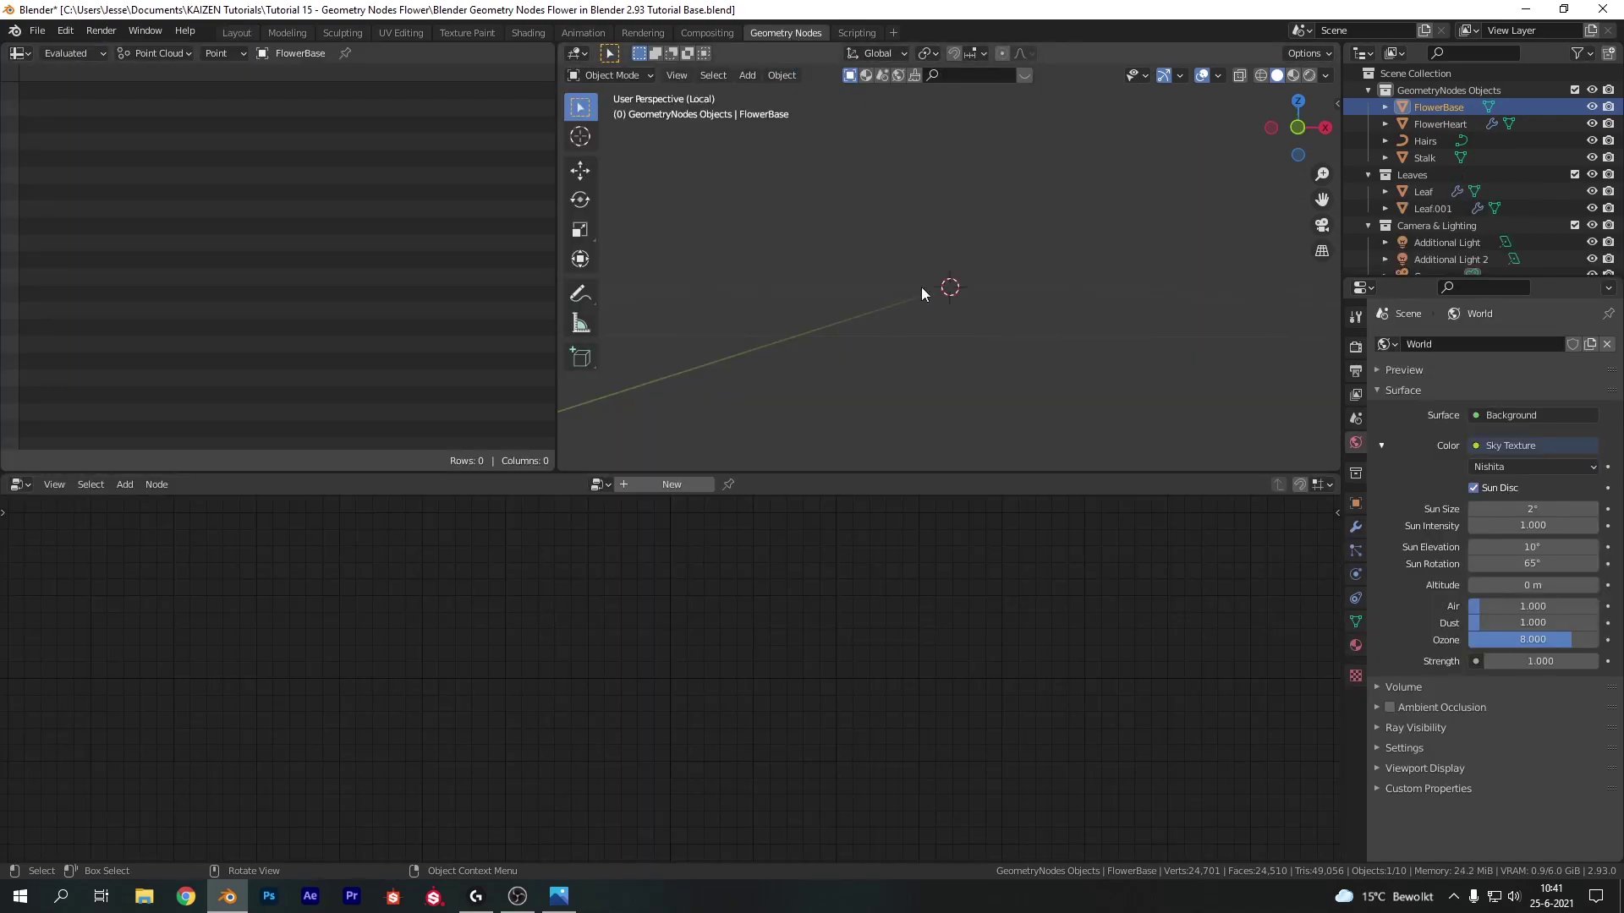
key(KP_Divide)
key(KP_0)
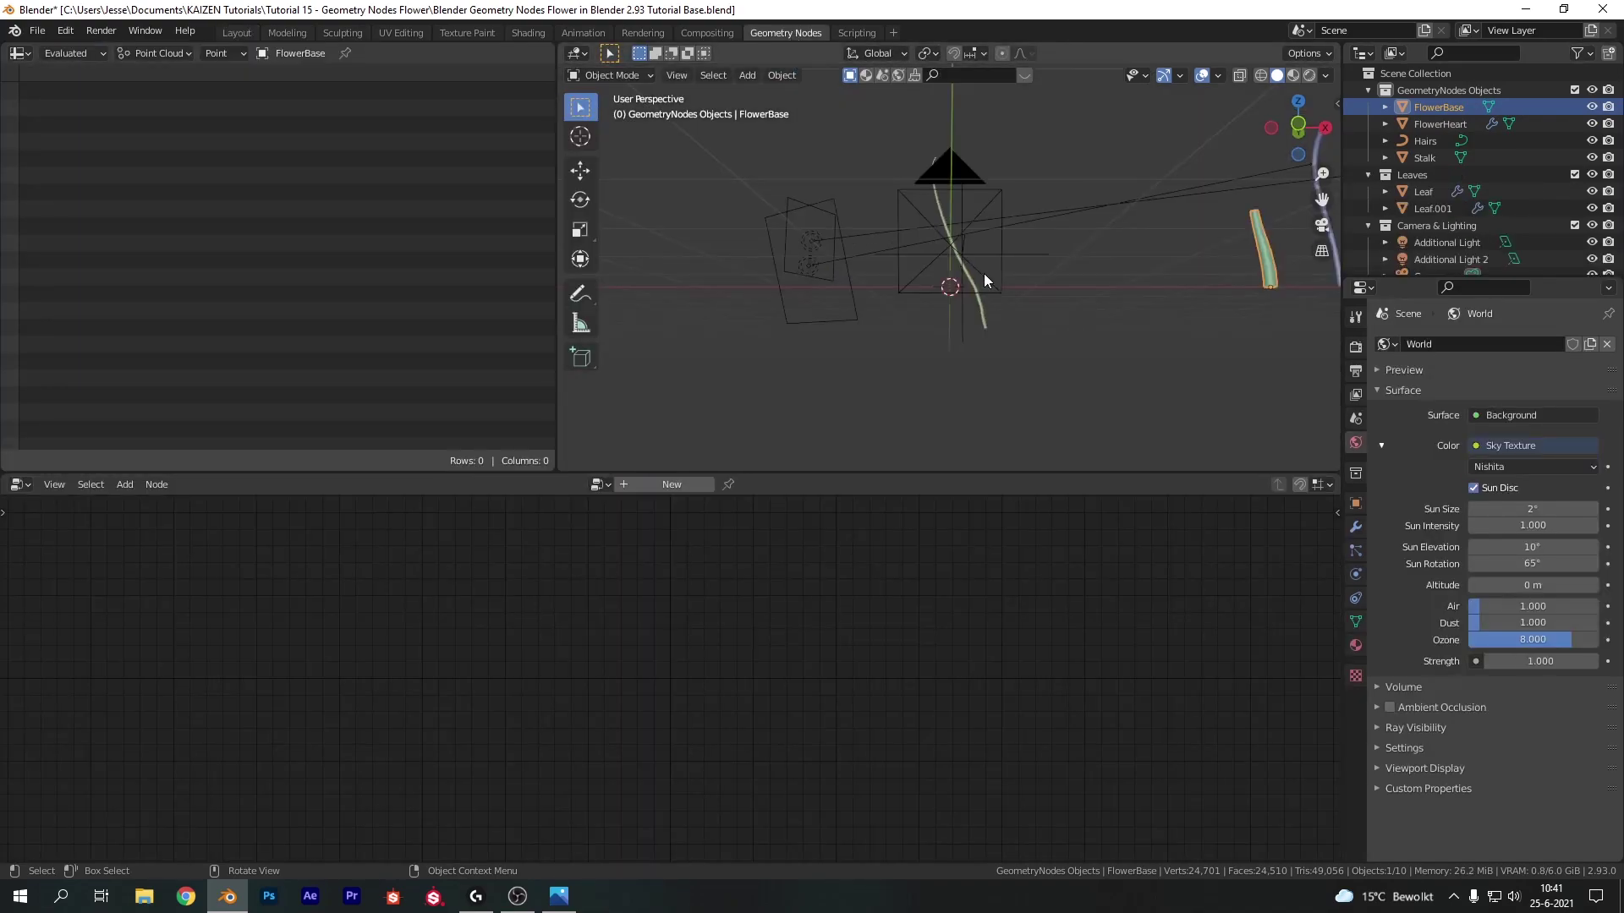
shift+middle_drag(1114, 240, 1109, 274)
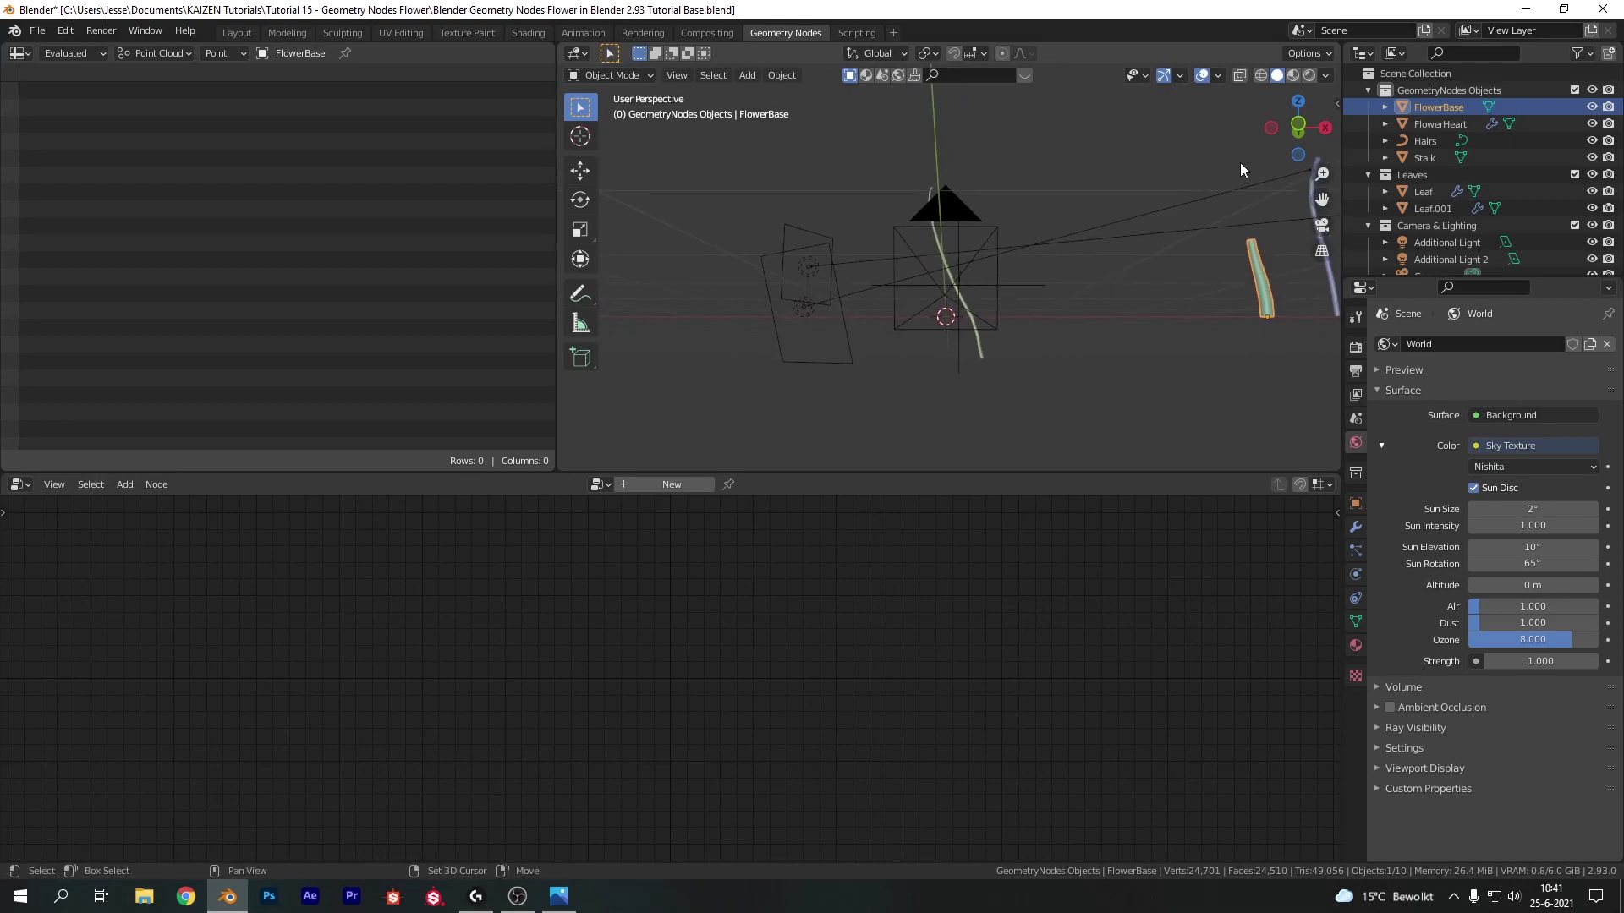
shift+middle_drag(1156, 183, 1012, 185)
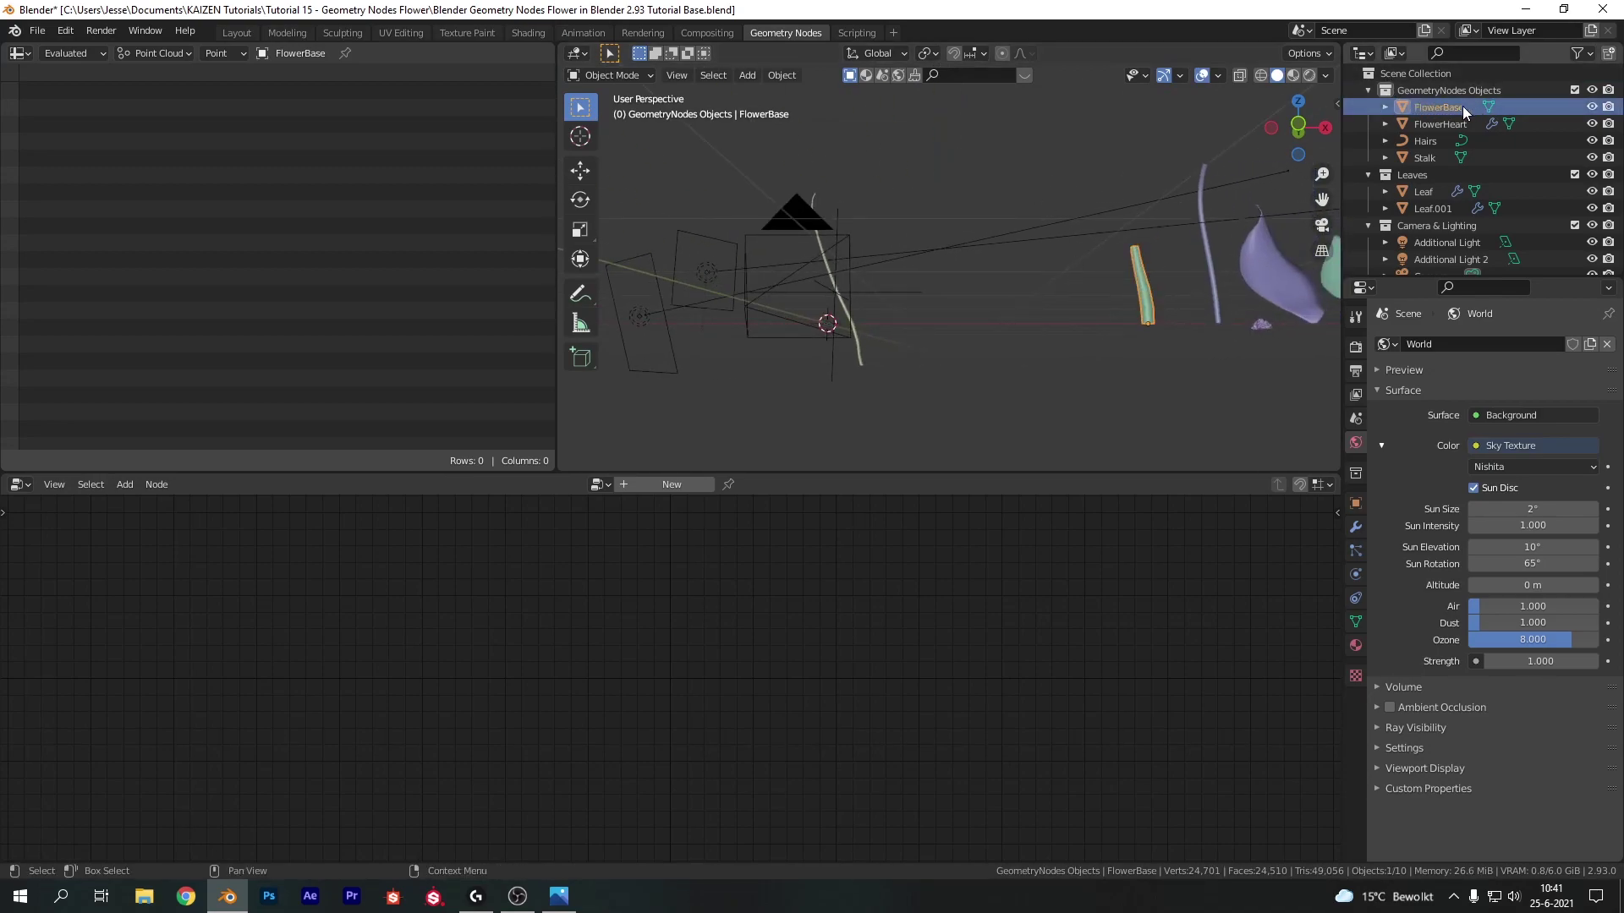
shift+middle_drag(998, 372, 696, 445)
click(668, 485)
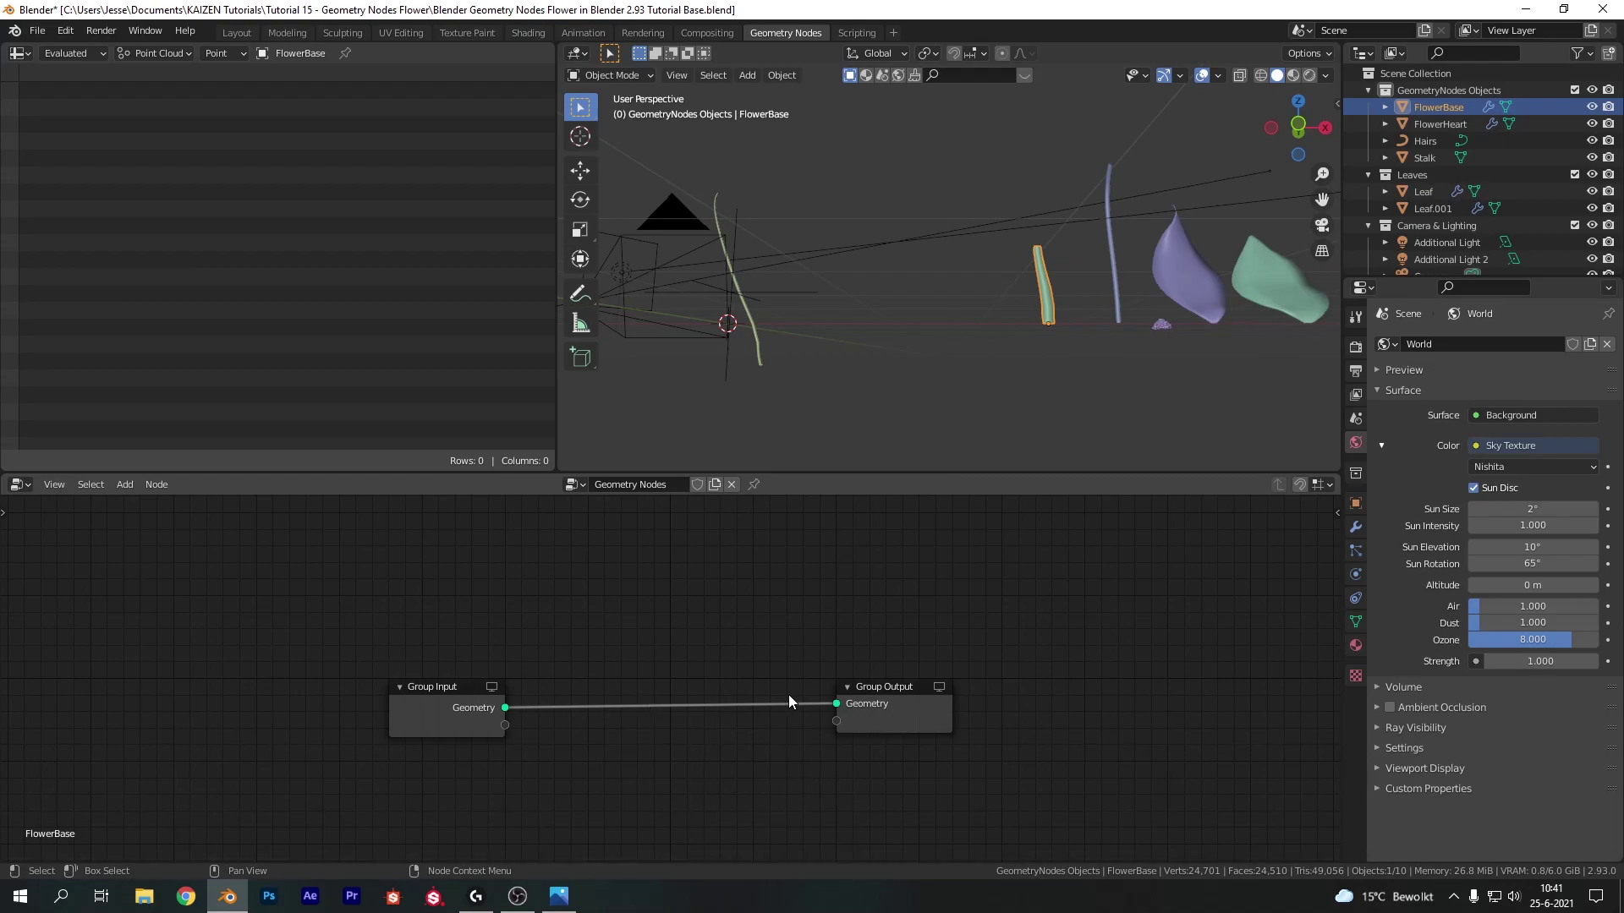
- Show FlowerBase's mesh data in the spreadsheet and space the Group Input and Group Output nodes far apart
click(161, 52)
click(162, 73)
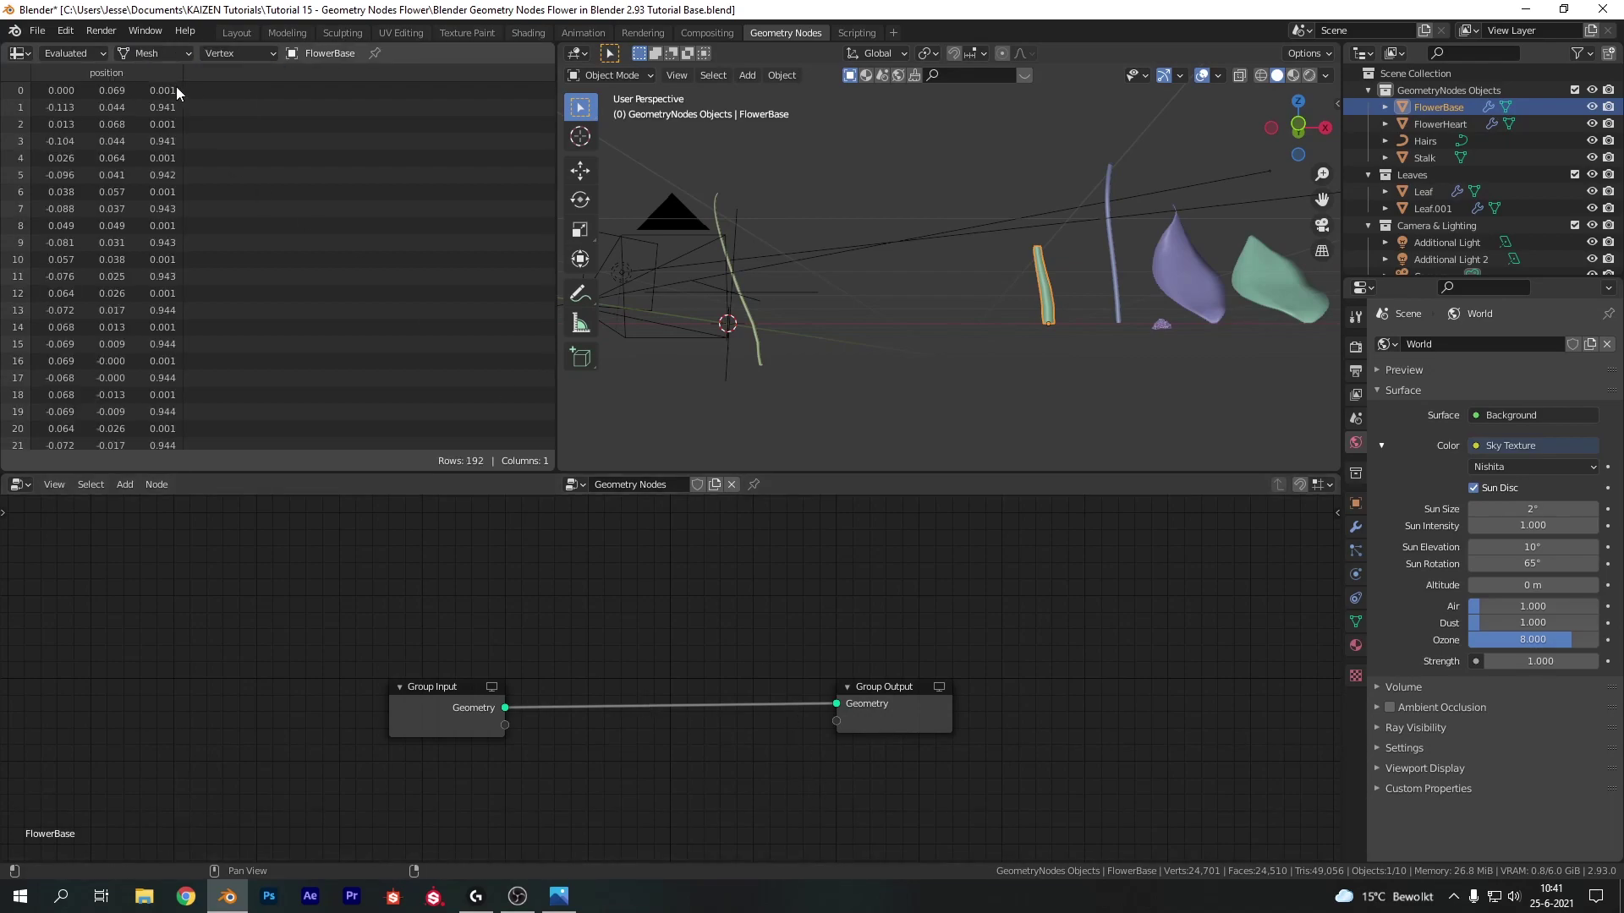
shift+middle_drag(939, 301, 891, 295)
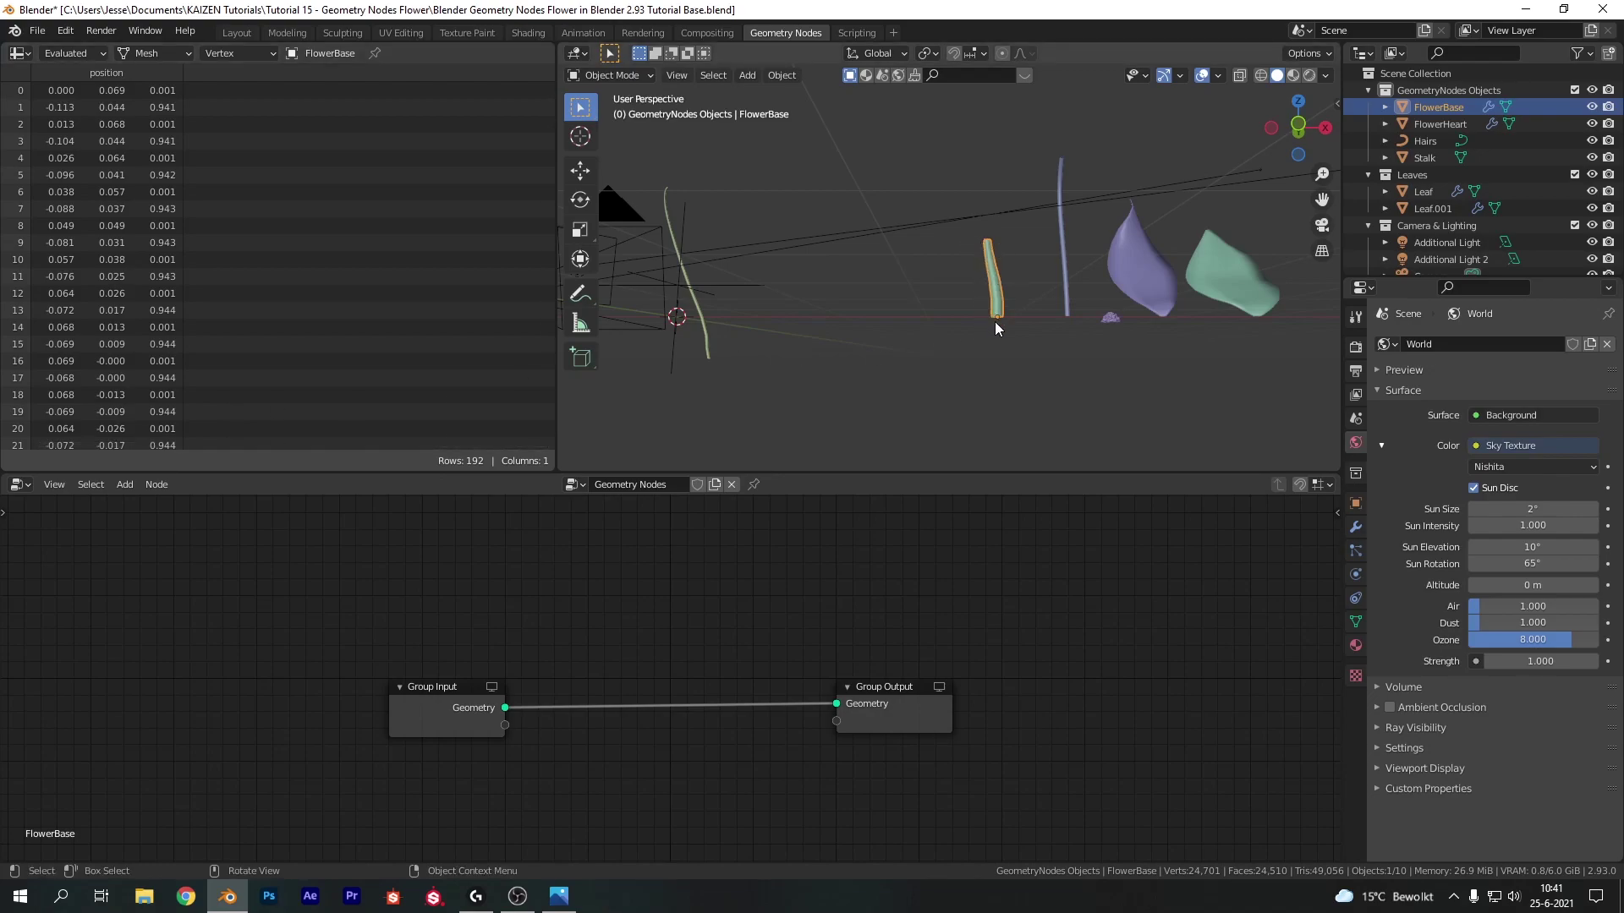
key(g)
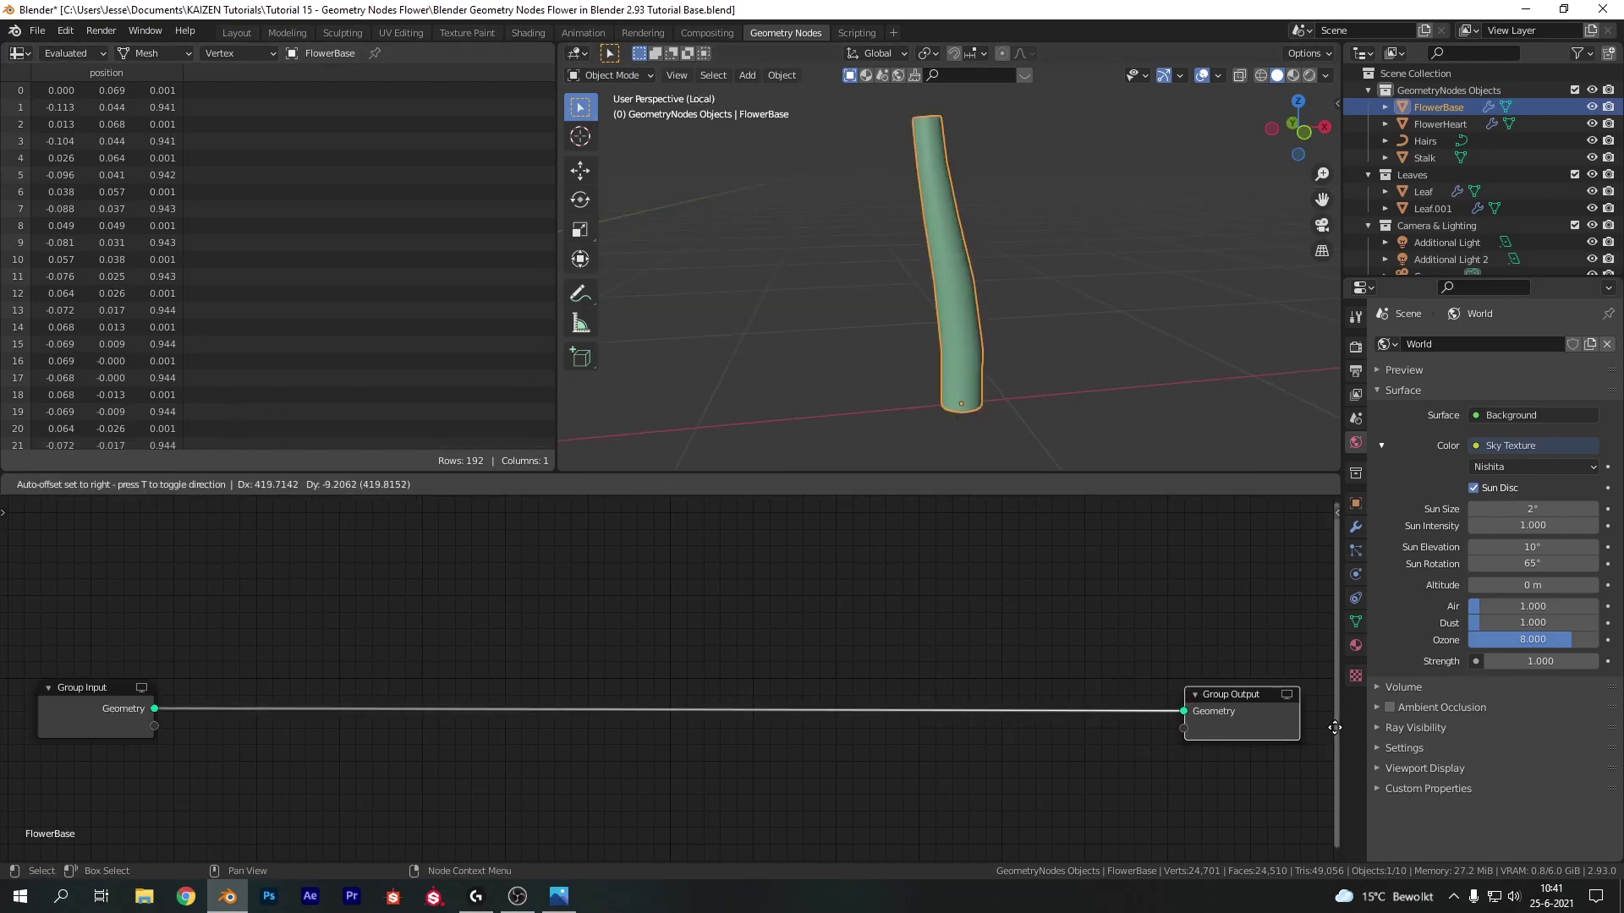
click(1333, 728)
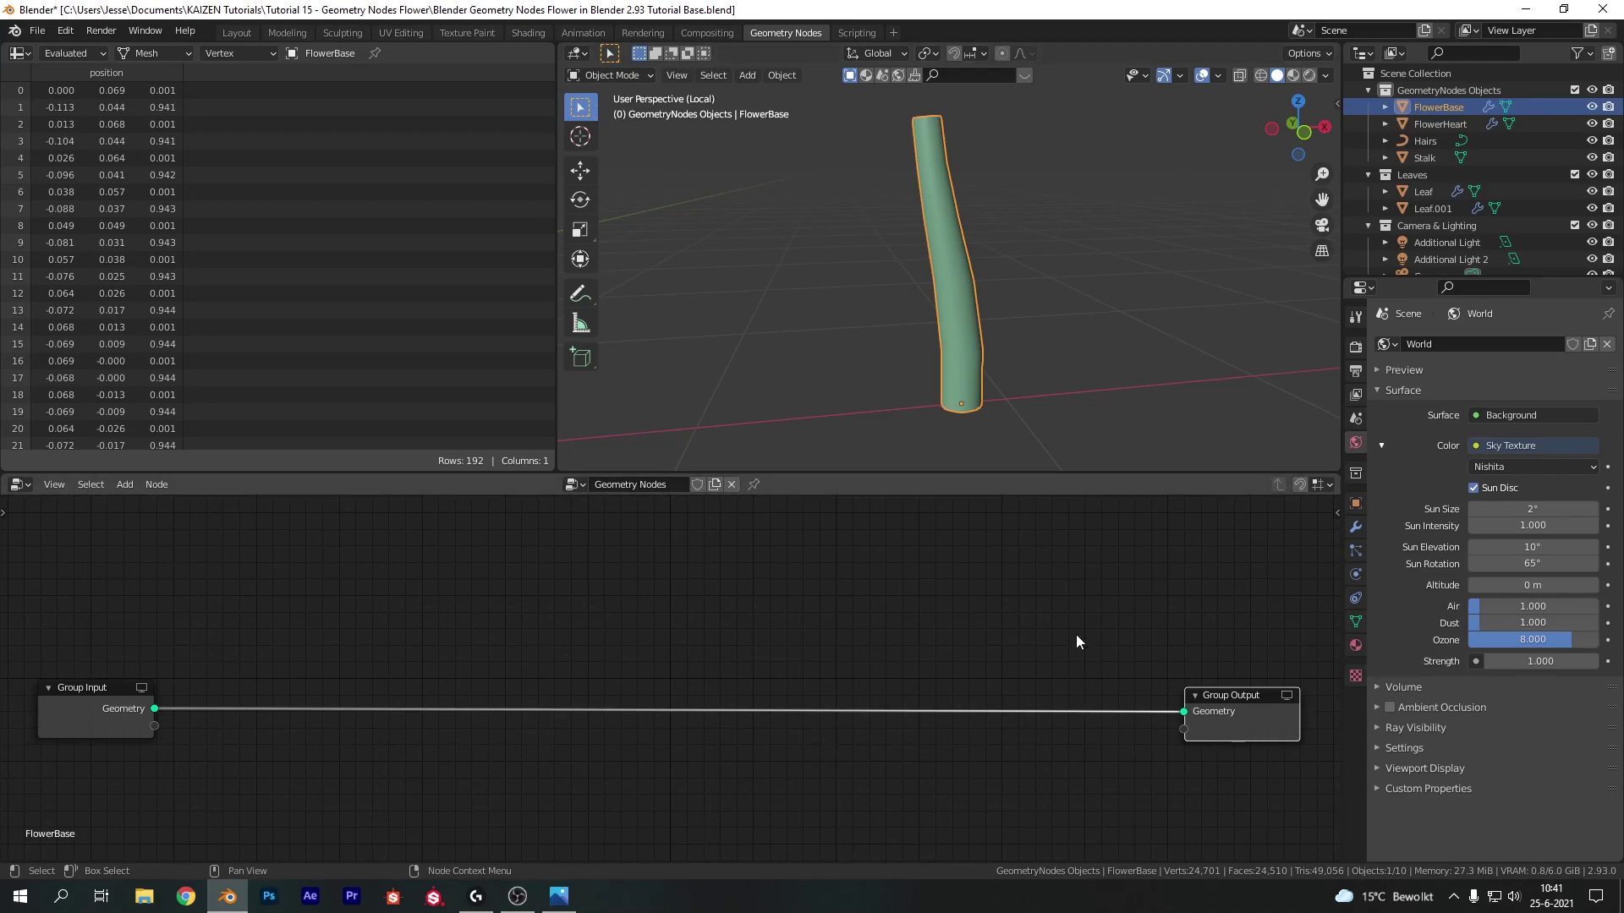
- Insert a Point Distribute node right after Group Input and set its maximum density to 2.640
middle_drag(981, 280, 957, 306)
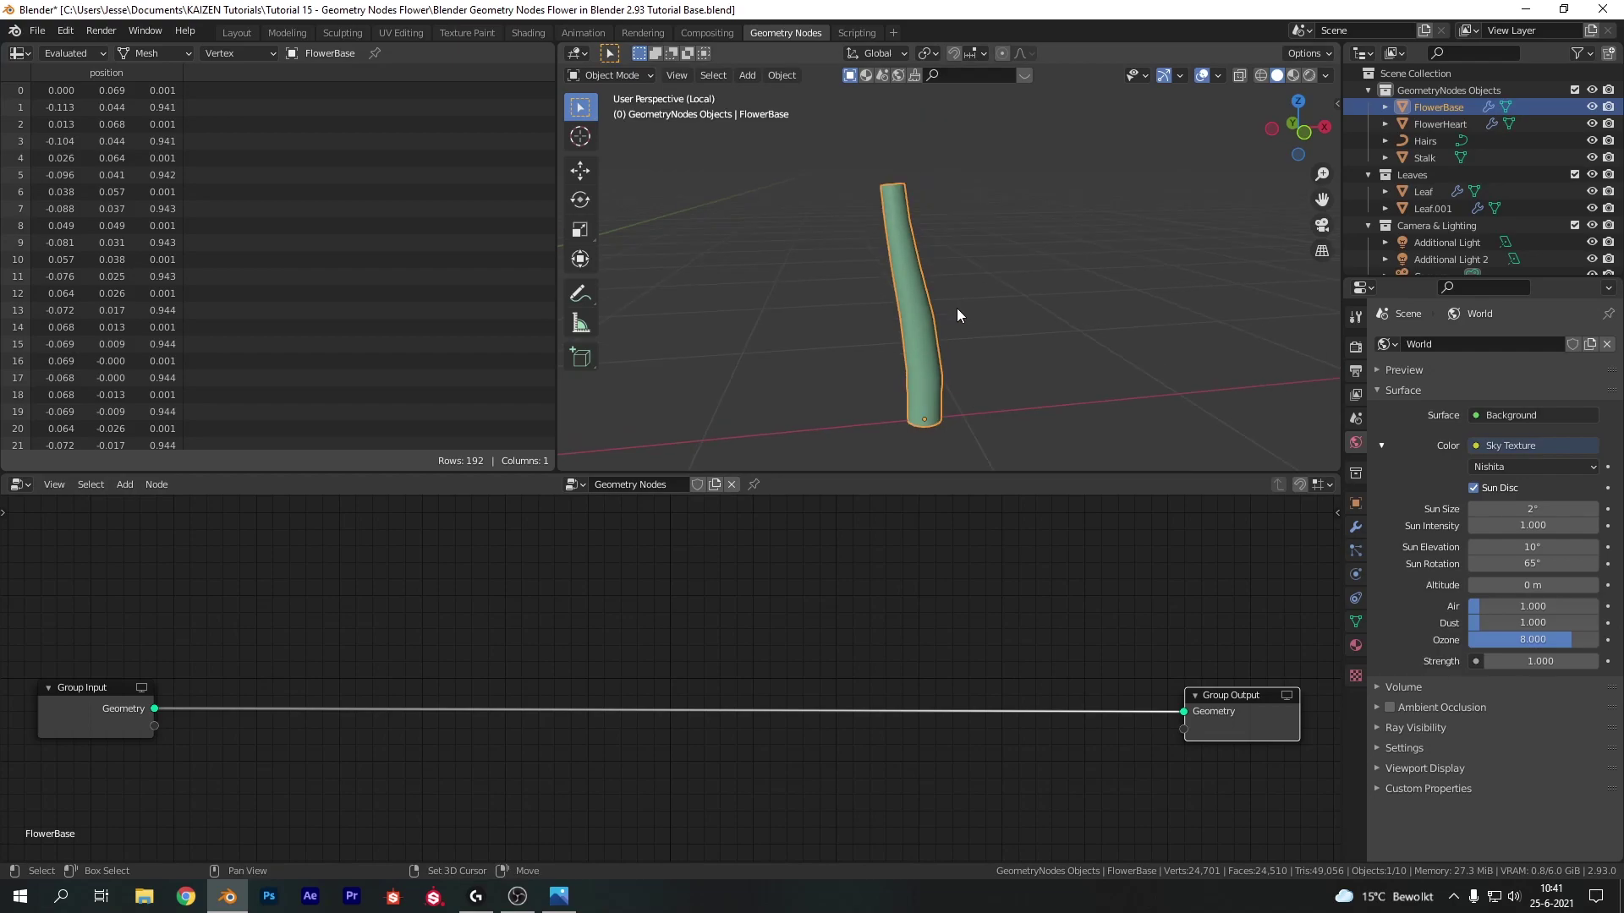
key(shift+a)
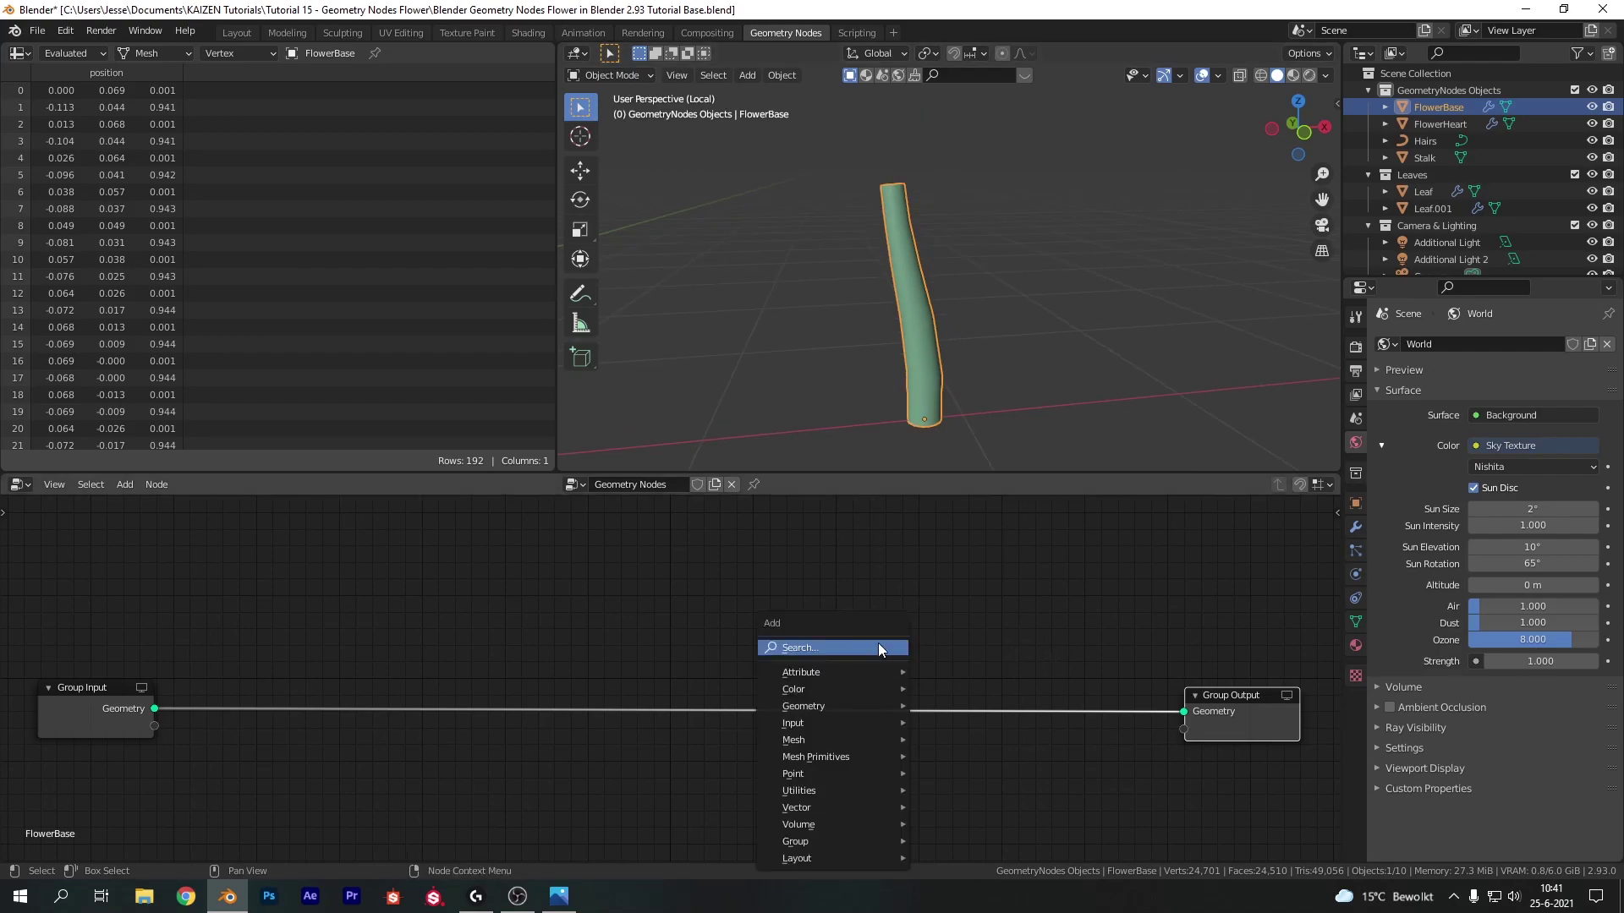
click(880, 647)
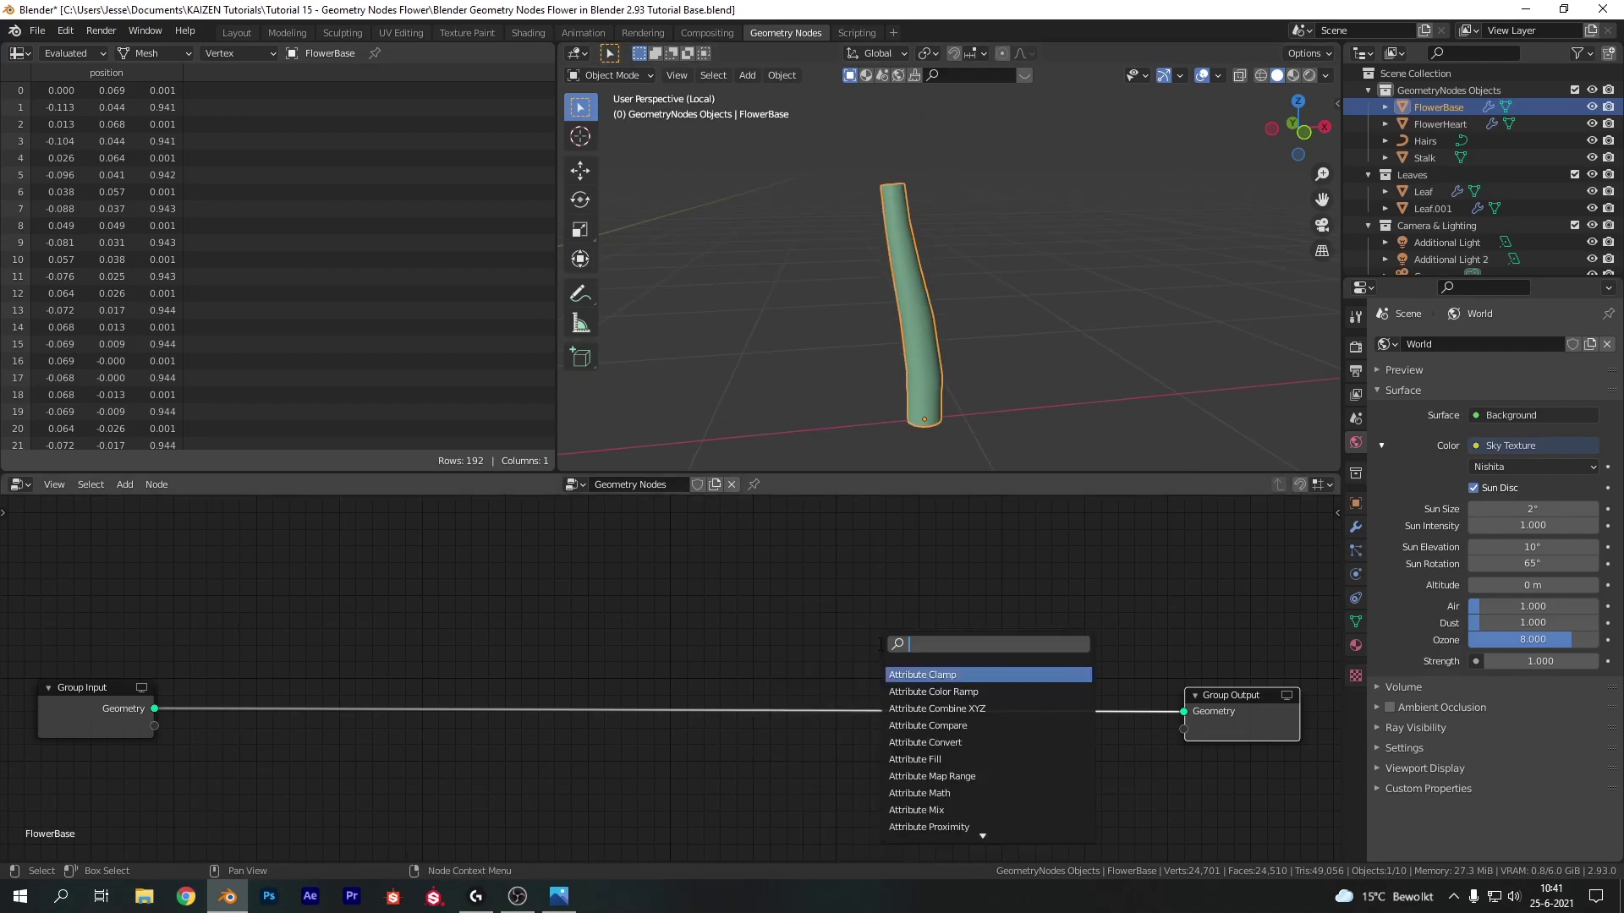
text(point)
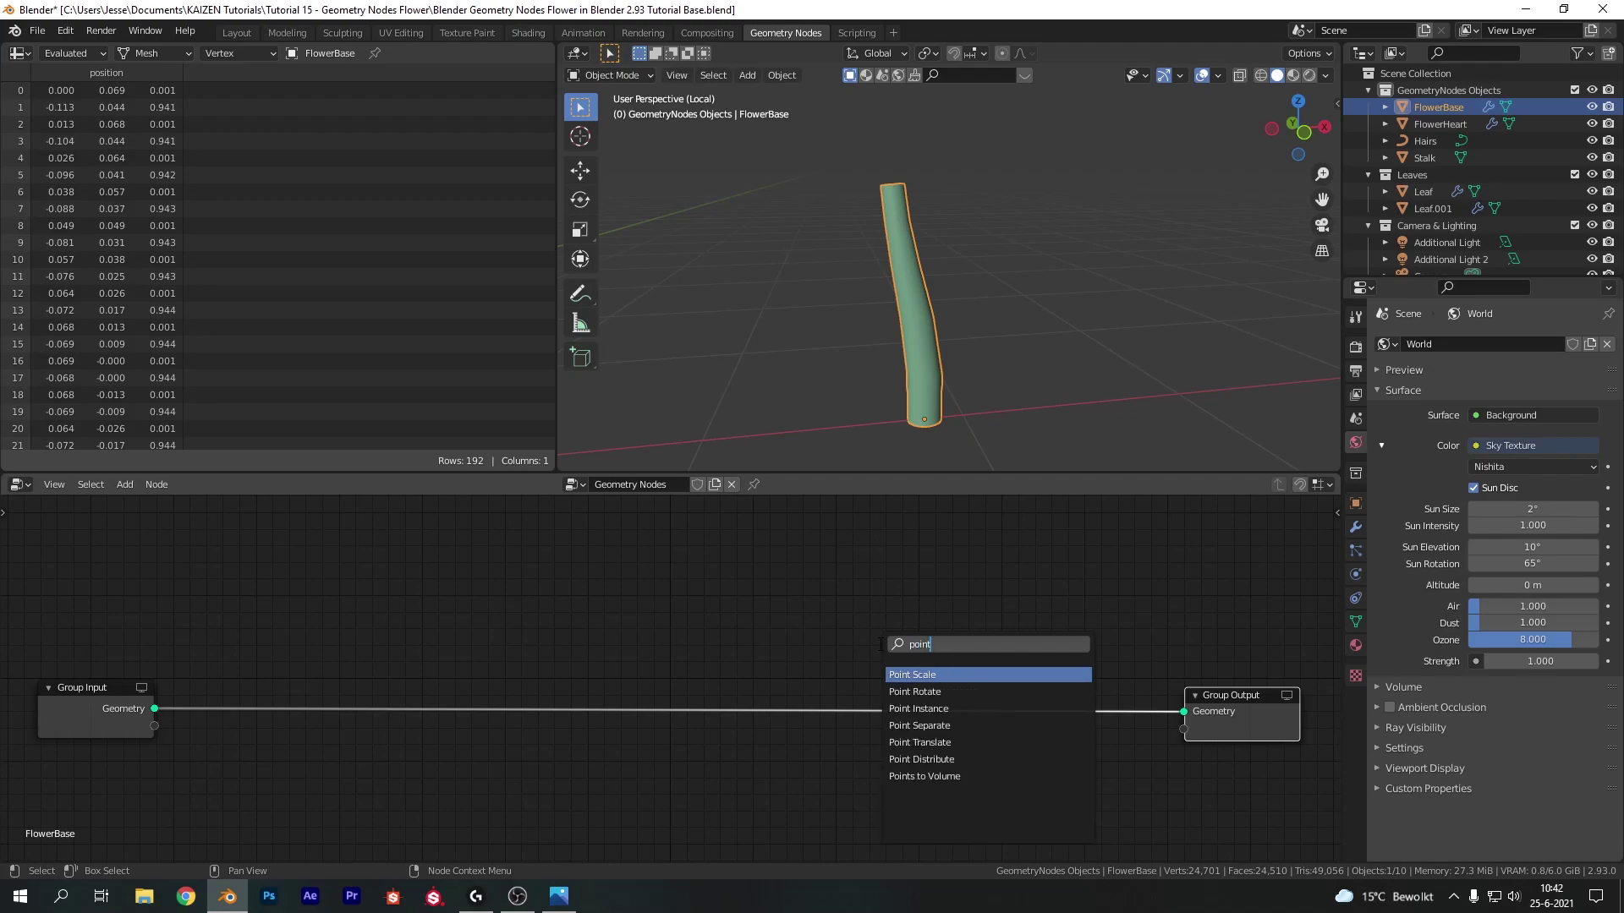
key(Down)
key(Down)
key(Down)
key(Down)
key(Down)
key(Return)
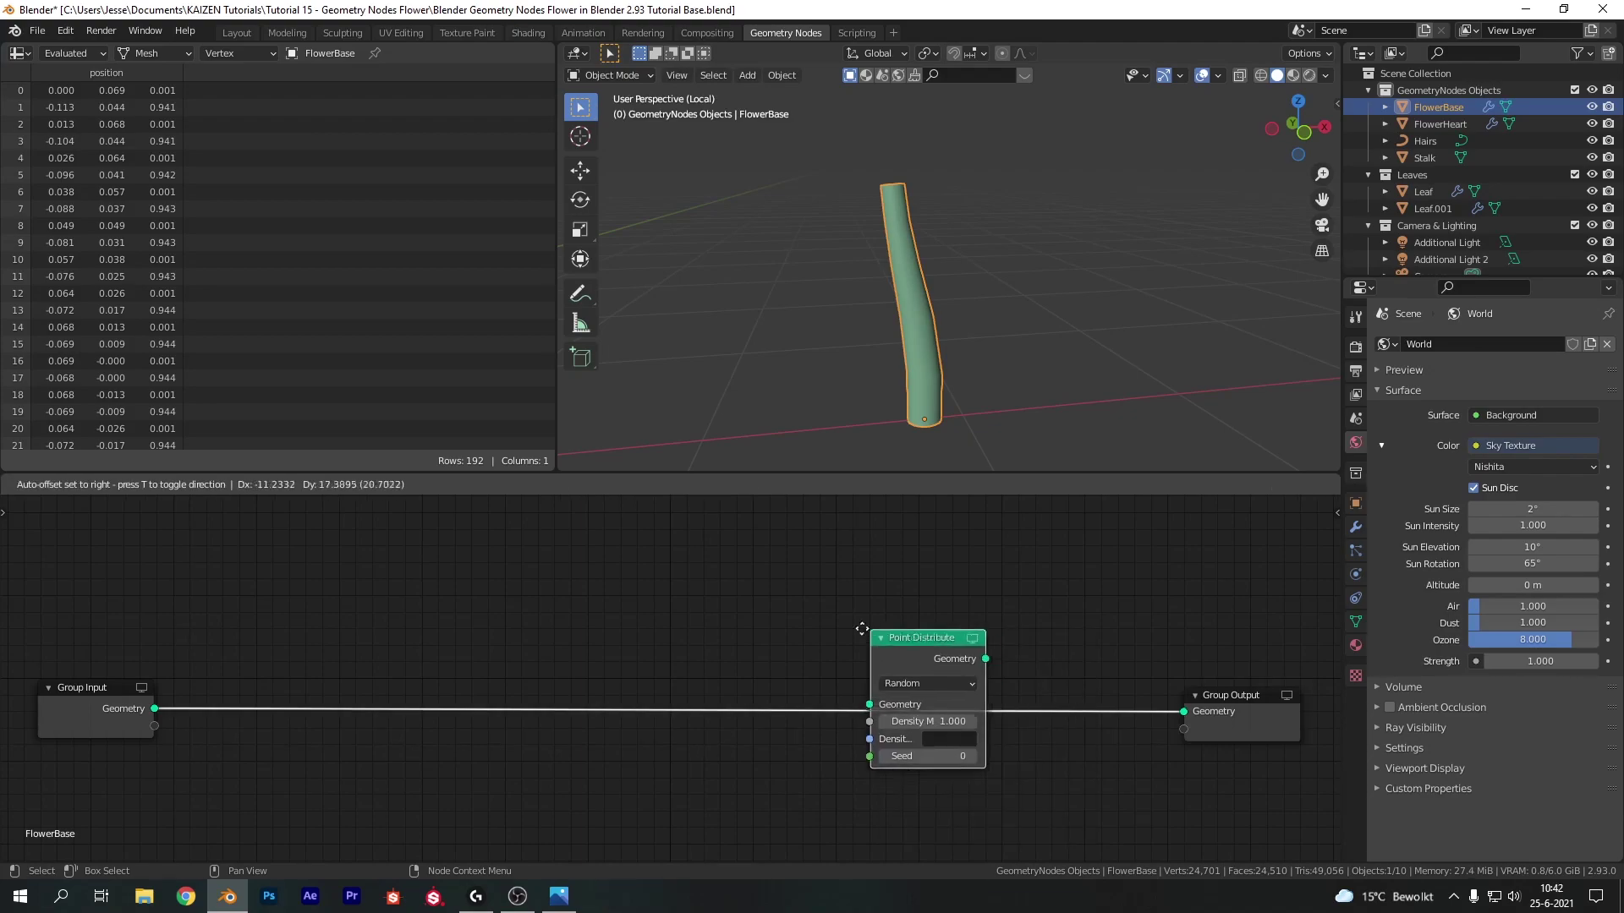
click(248, 636)
drag(296, 721, 338, 721)
- Insert a Point Instance node after Point Distribute and assign FlowerHeart as its instanced object
key(shift+a)
click(699, 600)
text(po)
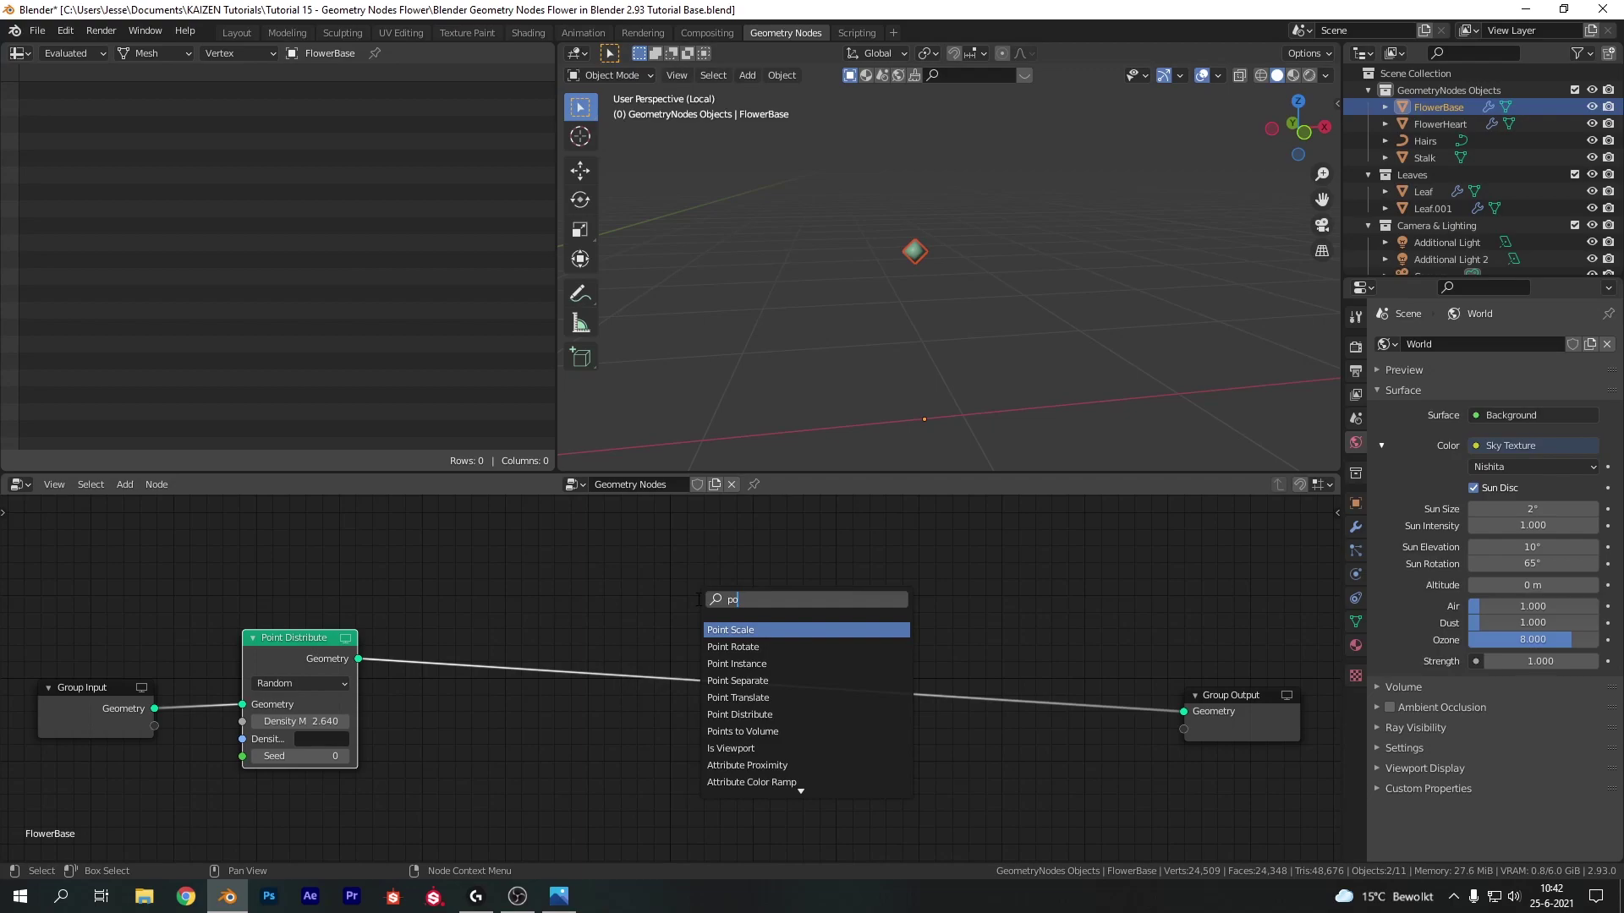
text(int instance)
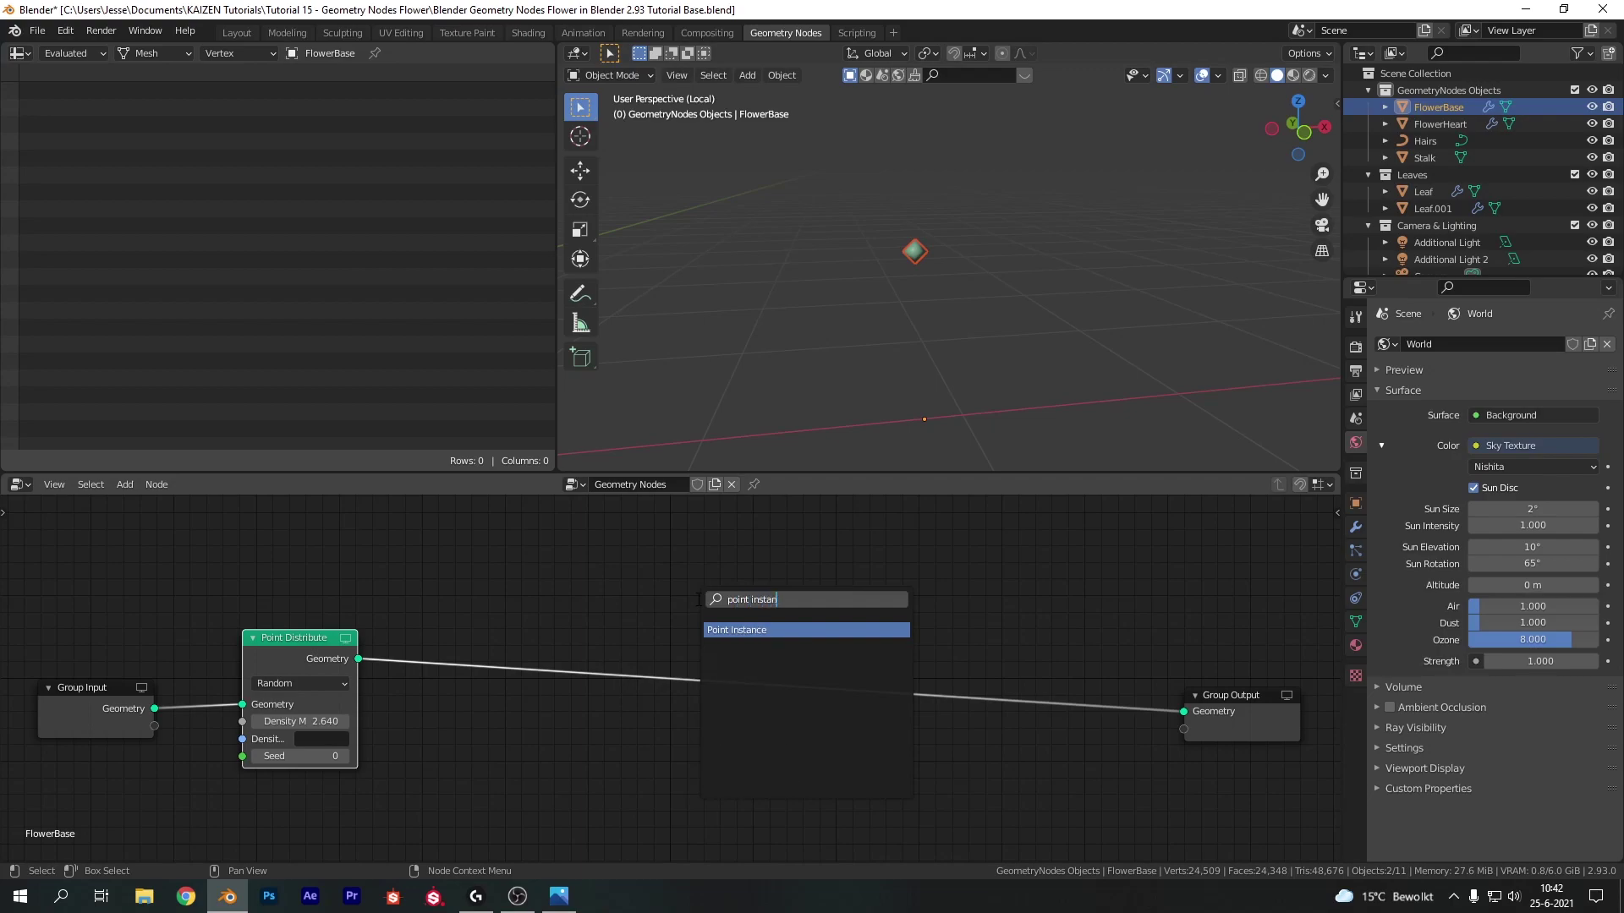
key(Return)
click(570, 614)
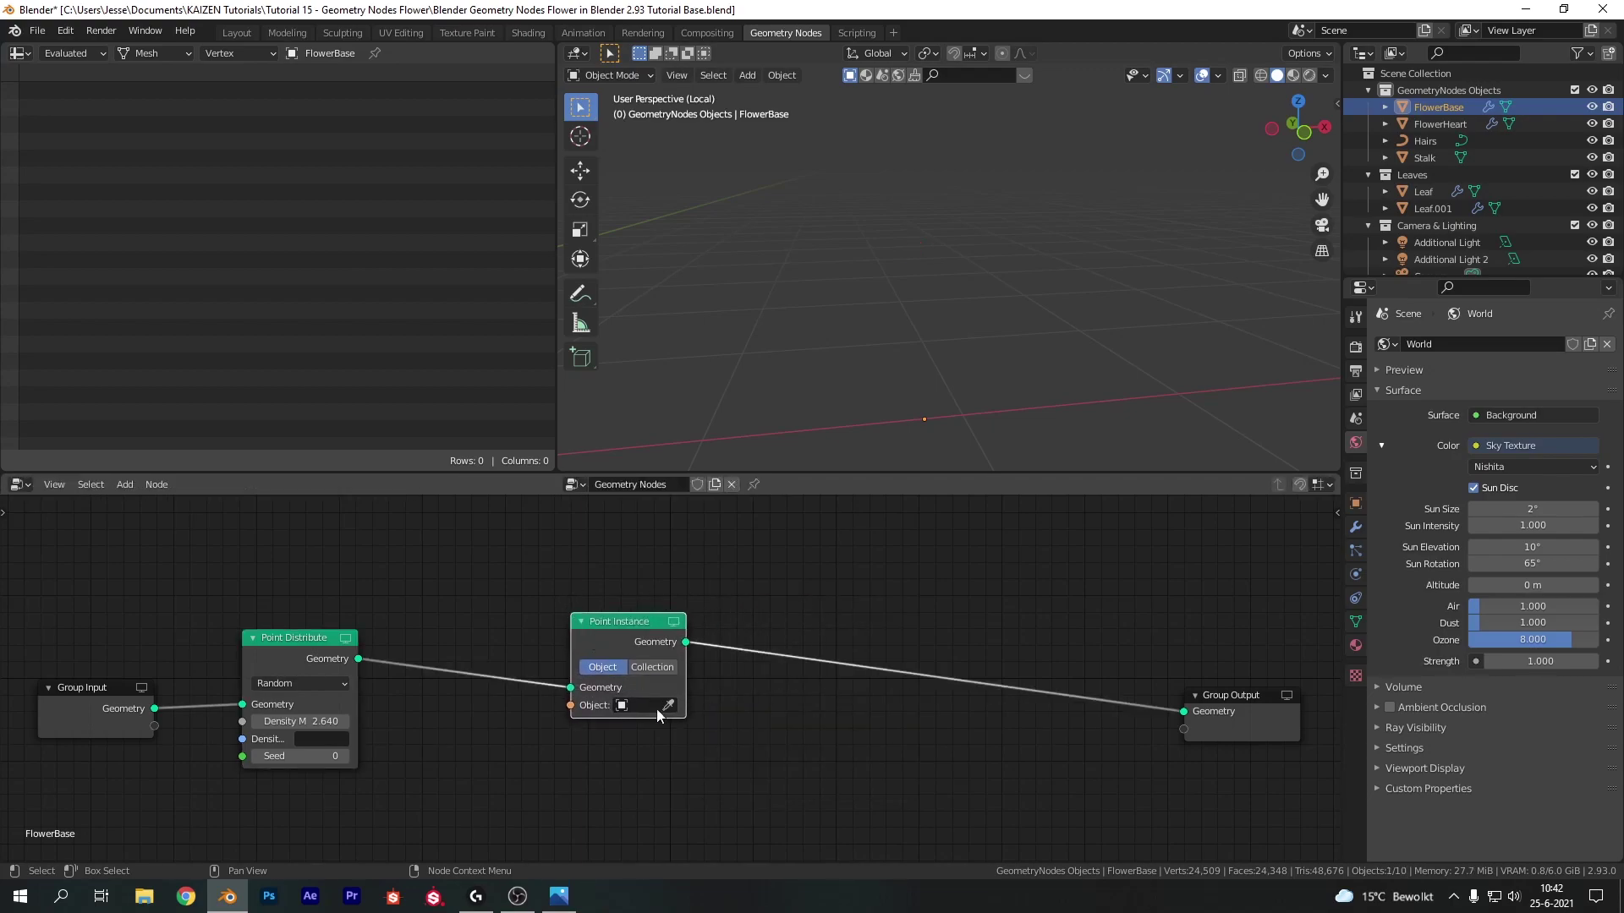
click(674, 708)
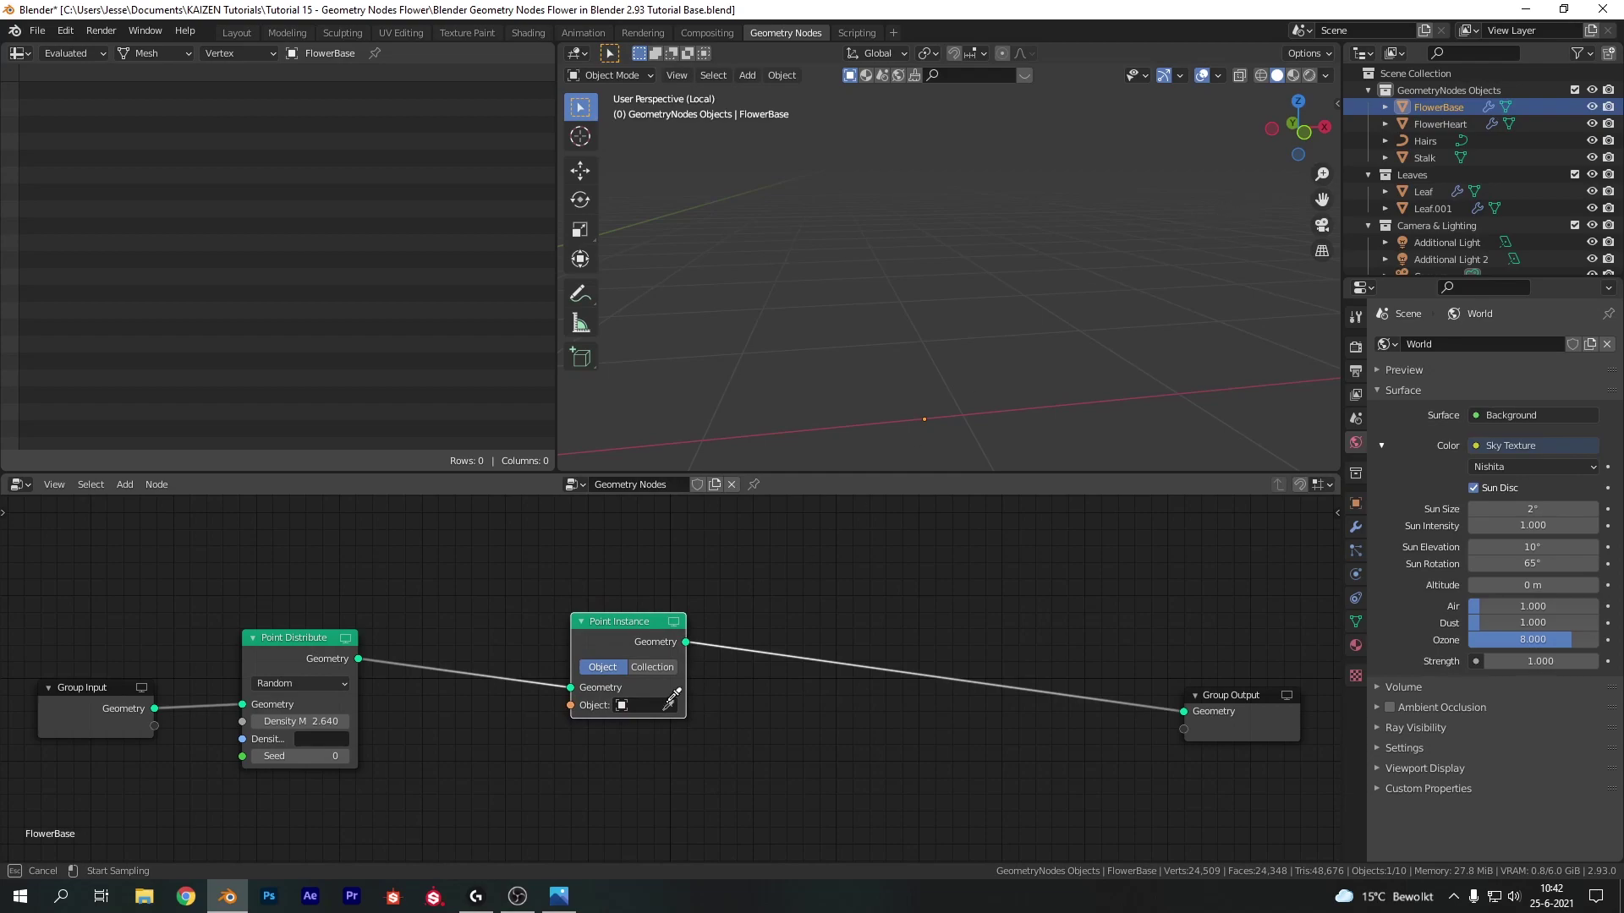
click(1421, 123)
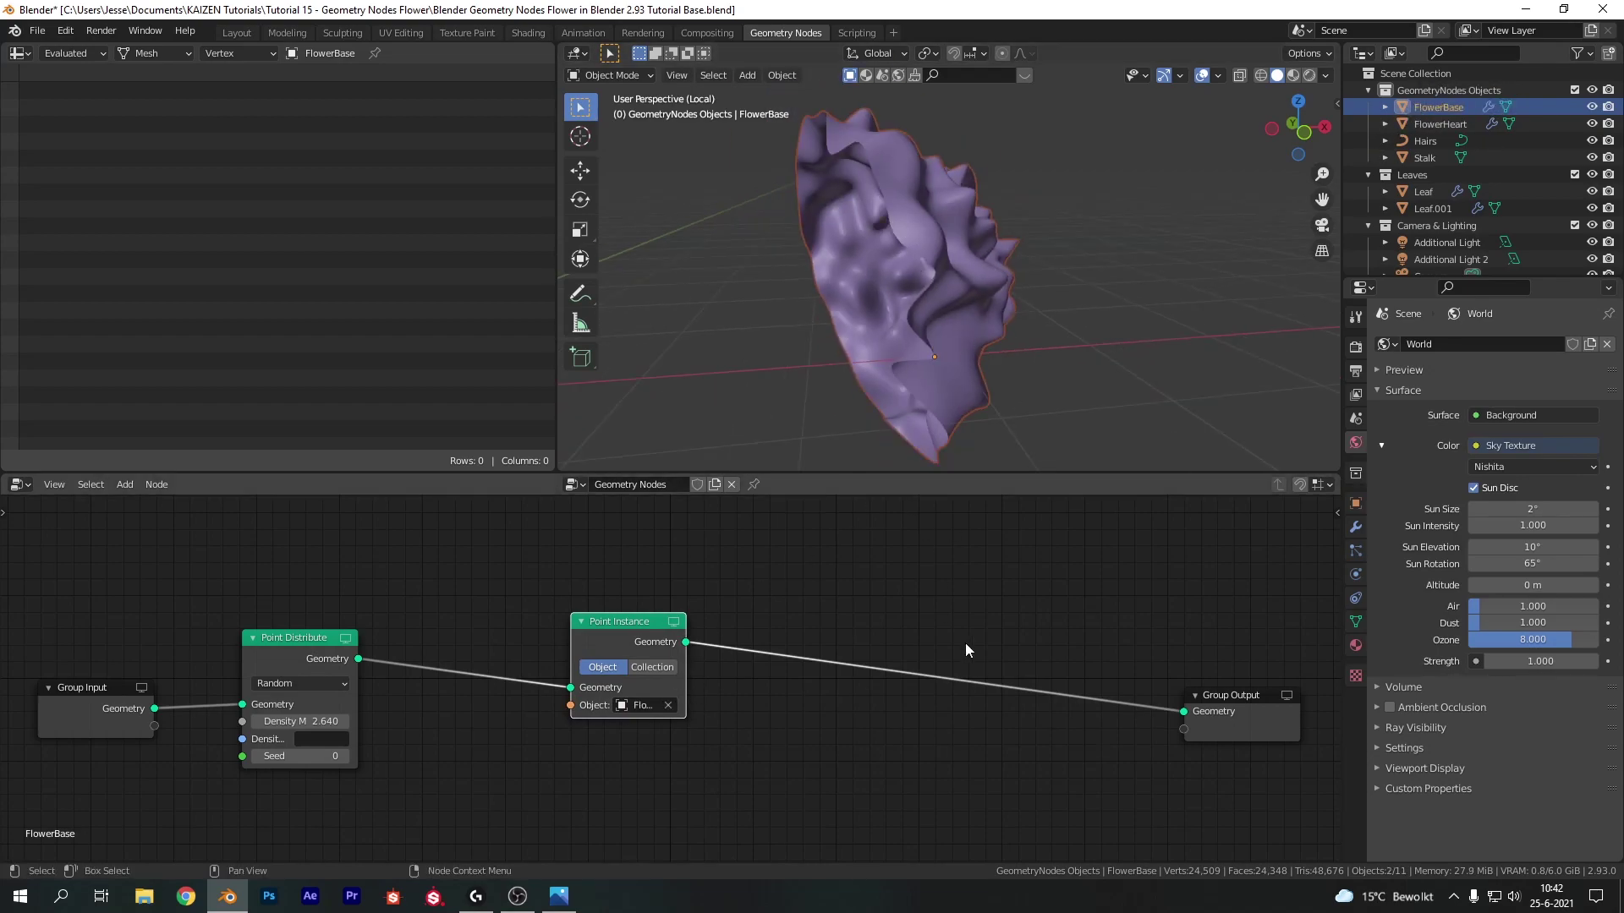
- Insert a Transform node between Point Instance and Group Output
key(shift+a)
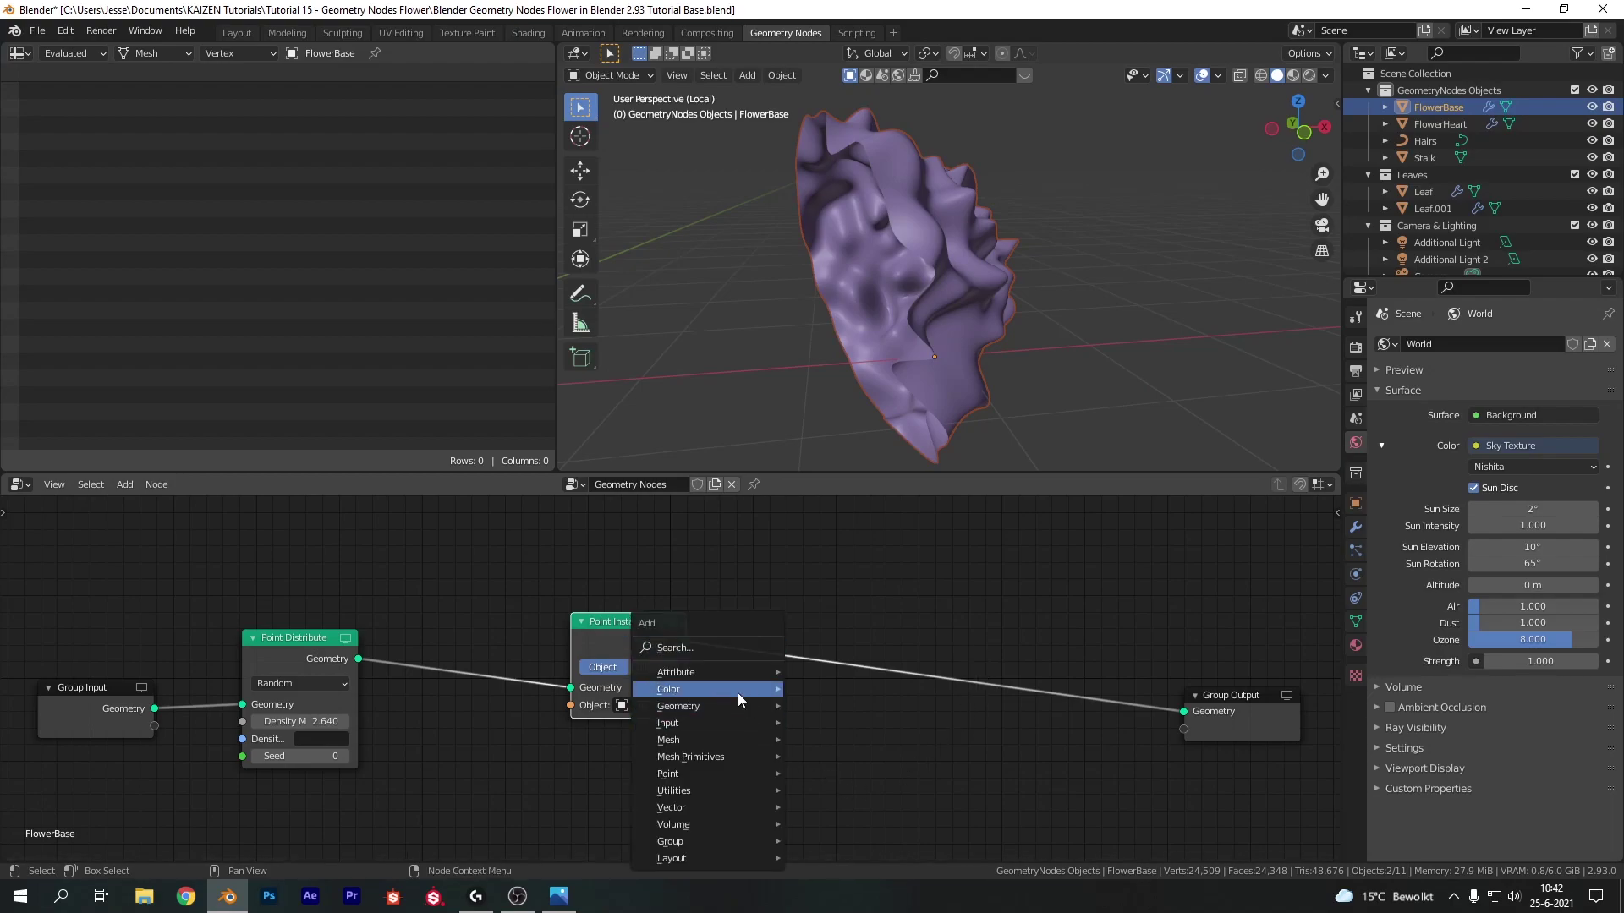
click(733, 646)
text(trans)
key(Return)
click(761, 583)
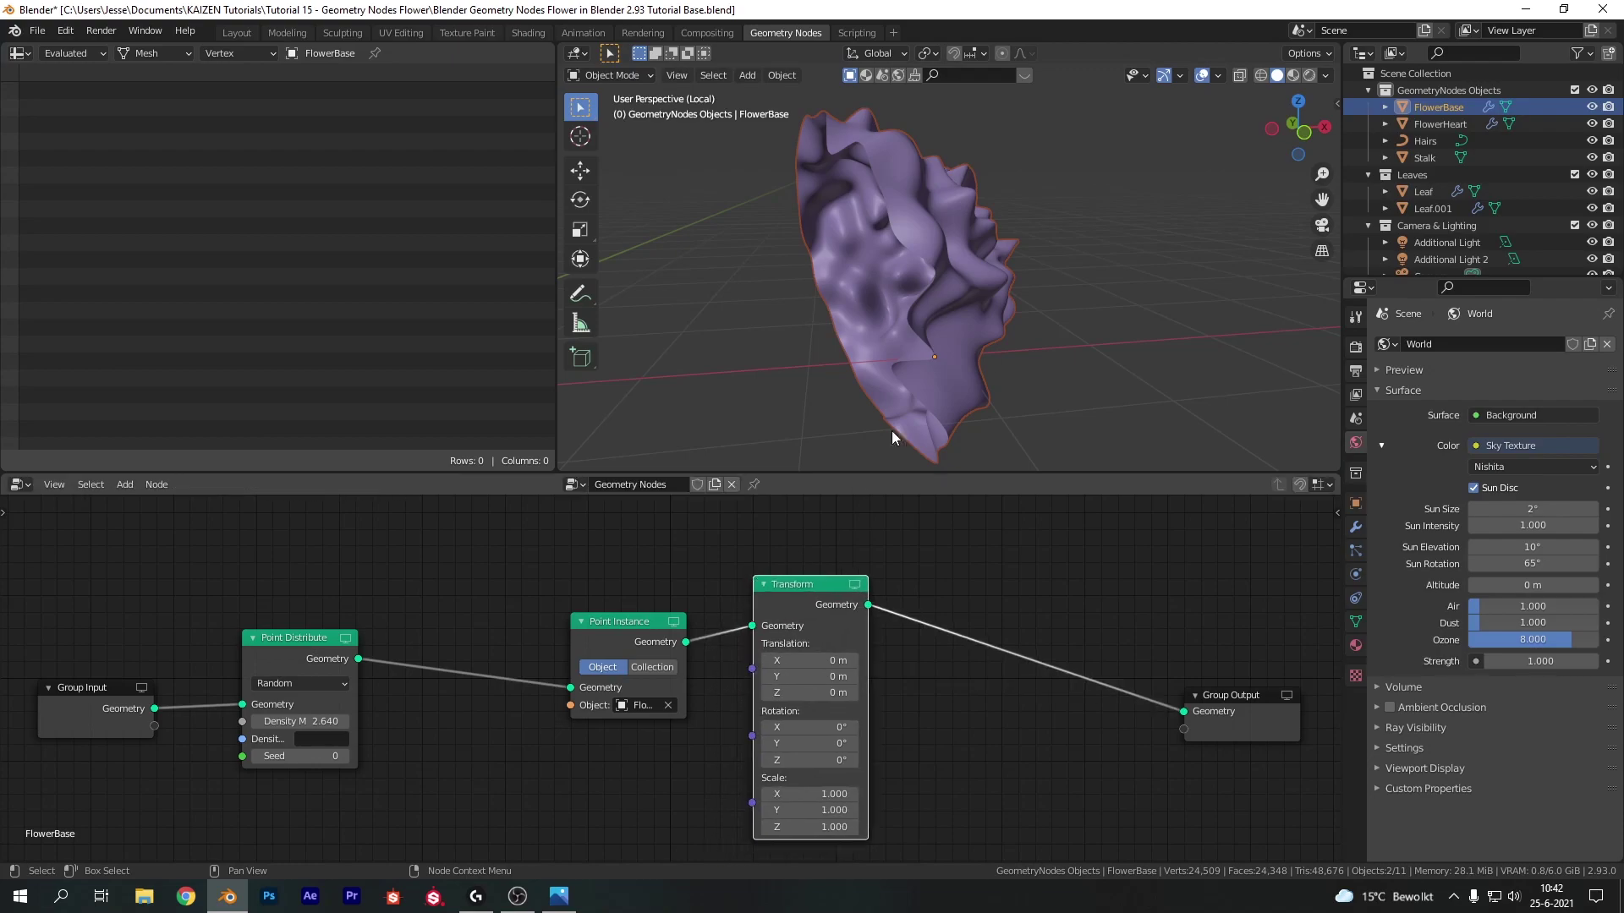
- Move the Point Distribute, Point Instance and Transform nodes together above the Group Input and Group Output nodes
scroll(491, 568, down, 2)
drag(477, 617, 444, 646)
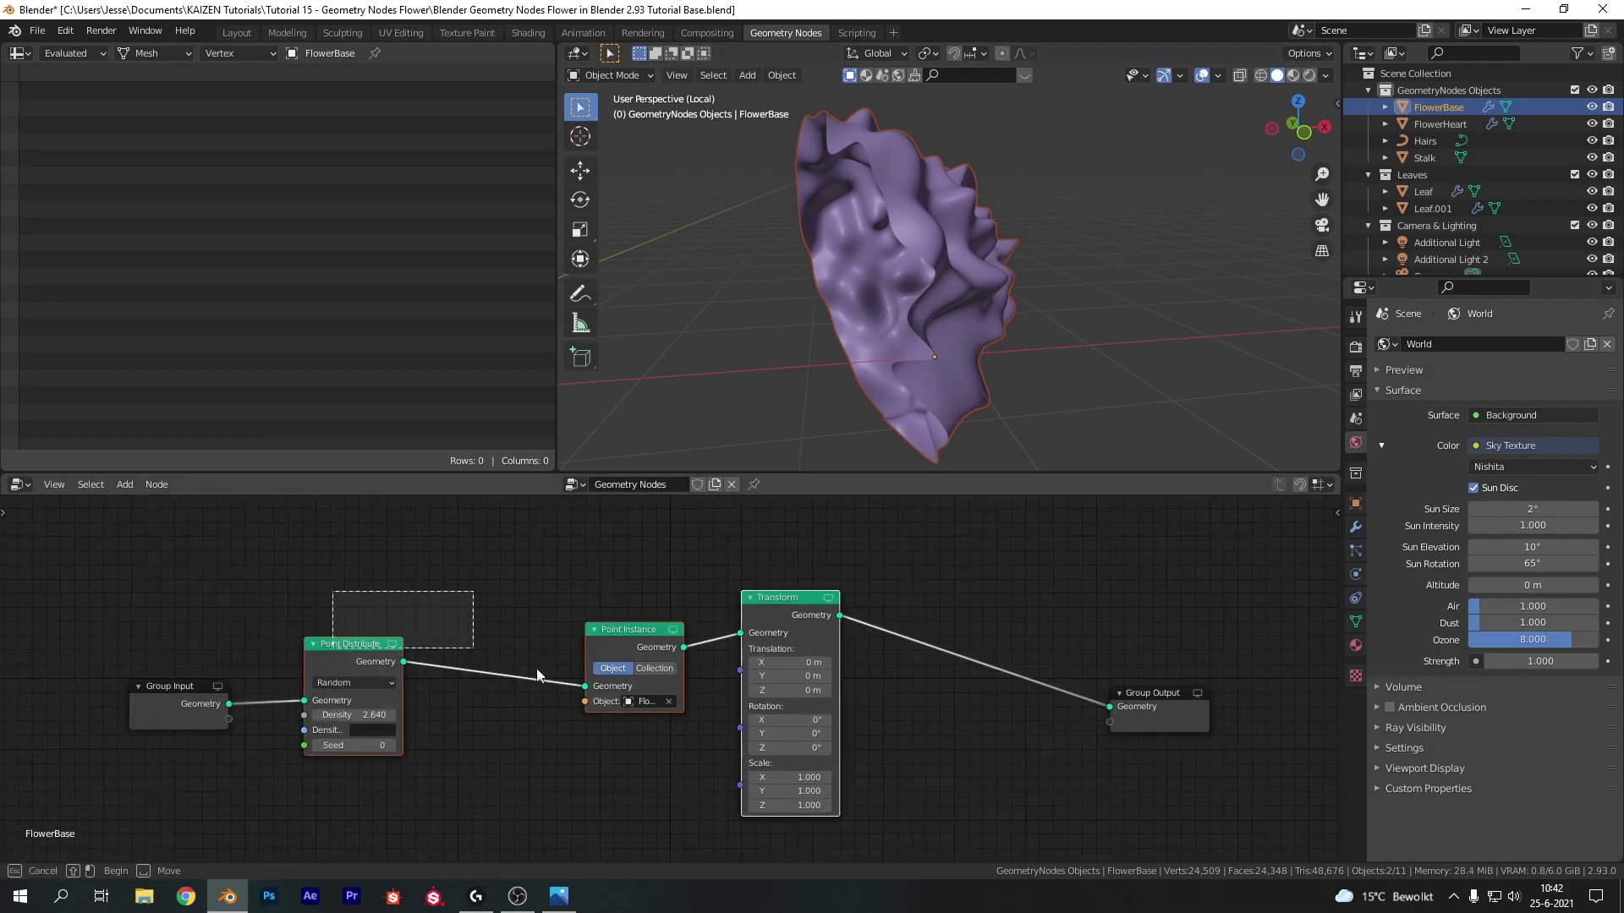
key(g)
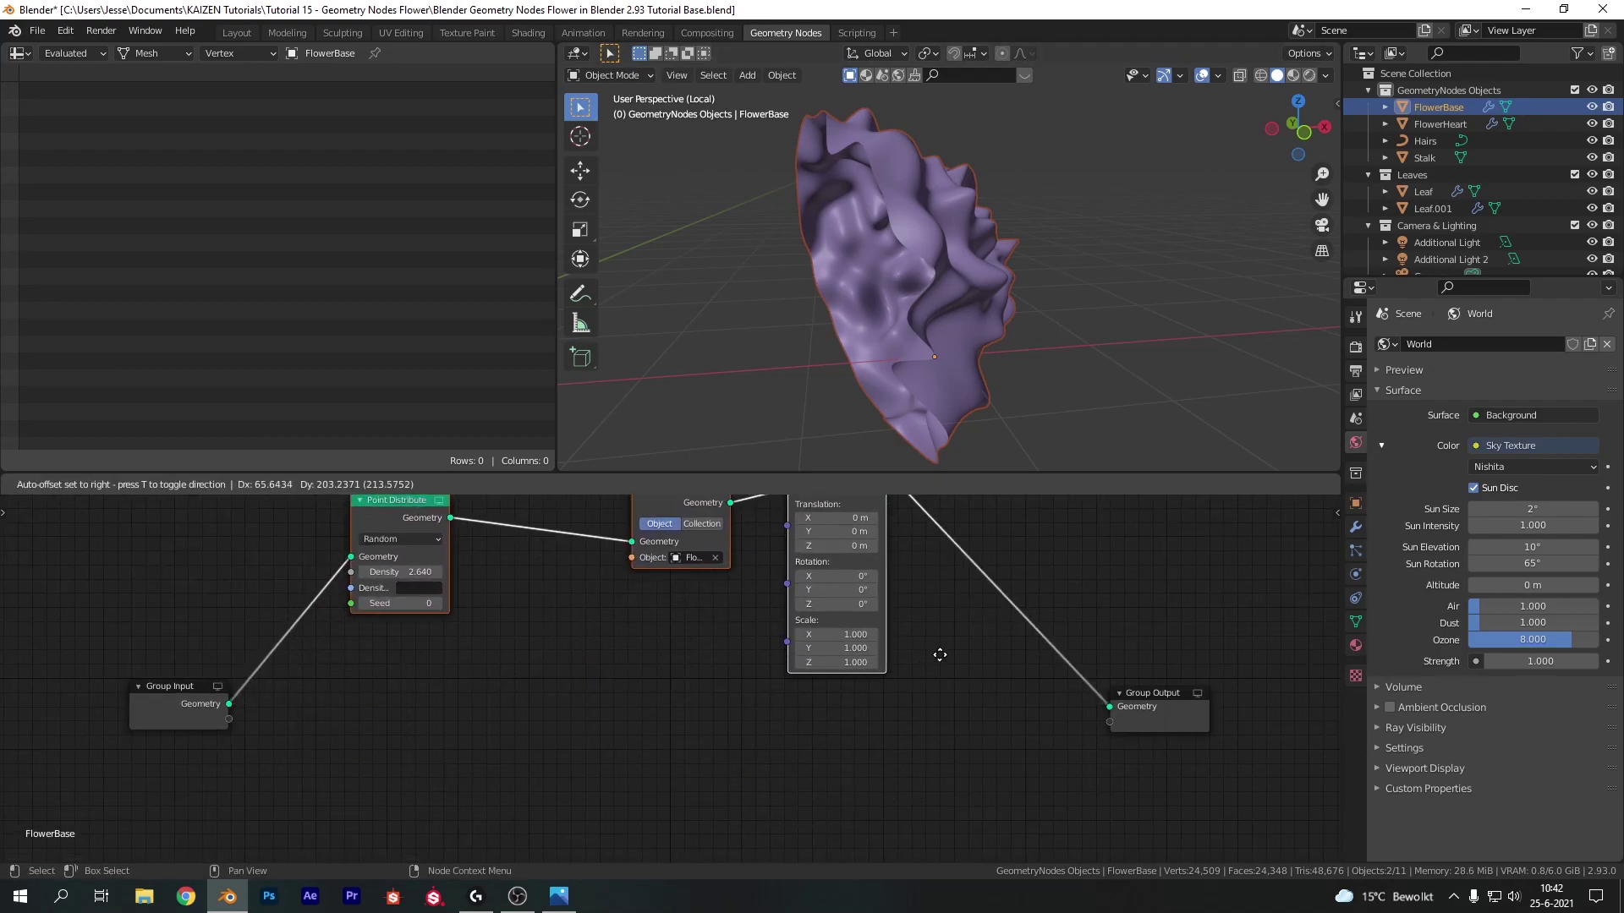
click(940, 655)
- Insert a Join Geometry node between Transform and Group Output, and move it with Group Output farther from Transform
key(shift+a)
click(545, 664)
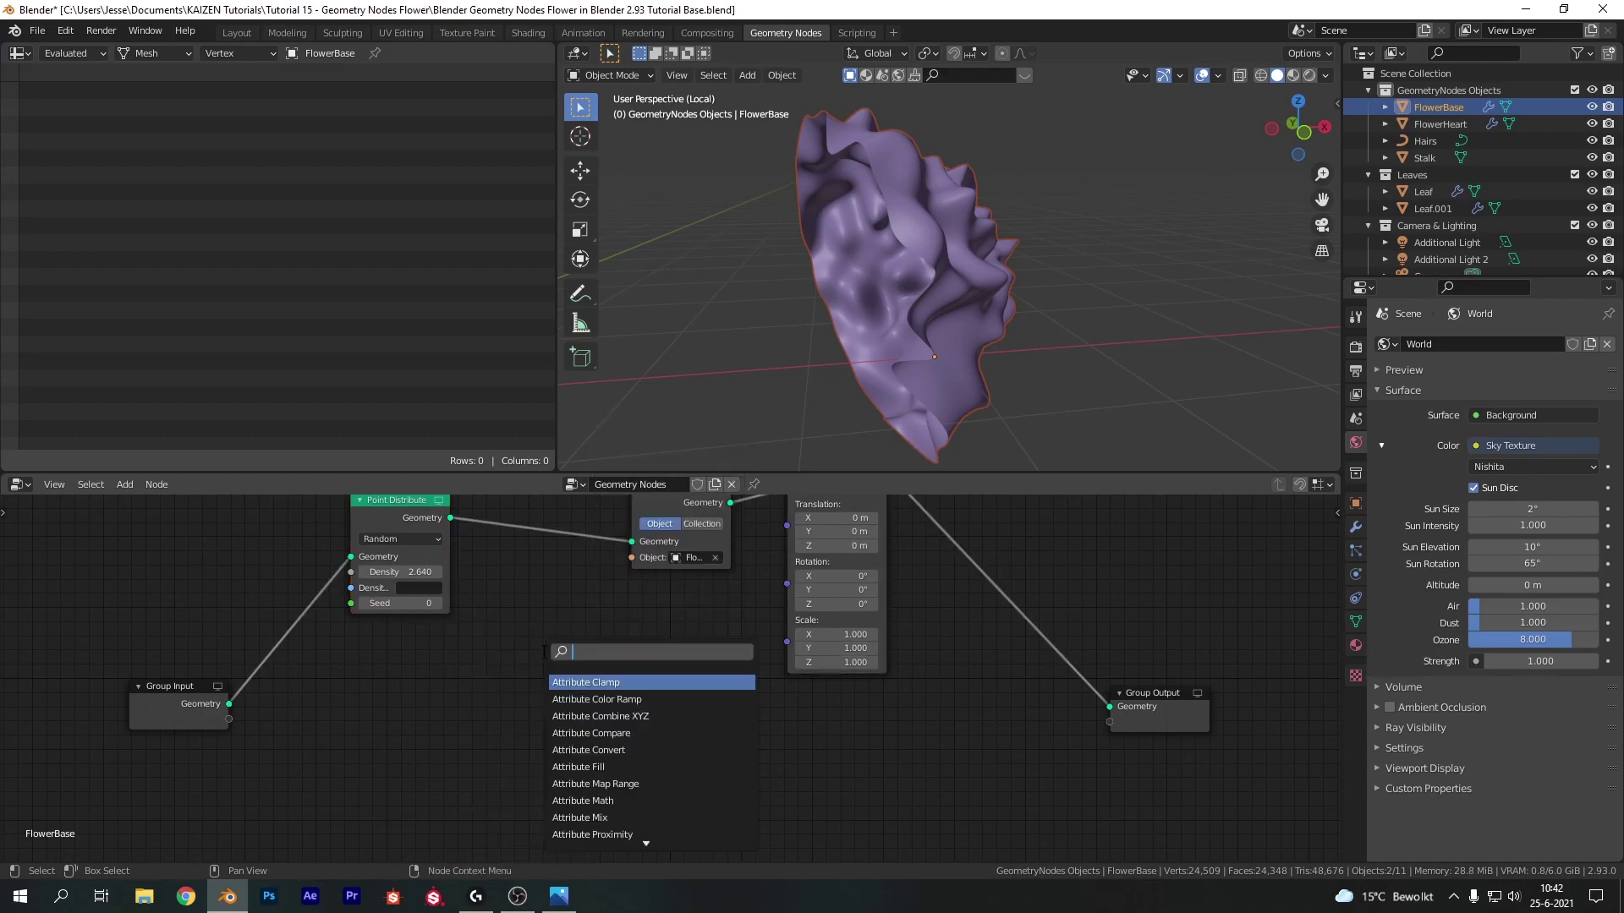
text(join)
key(Return)
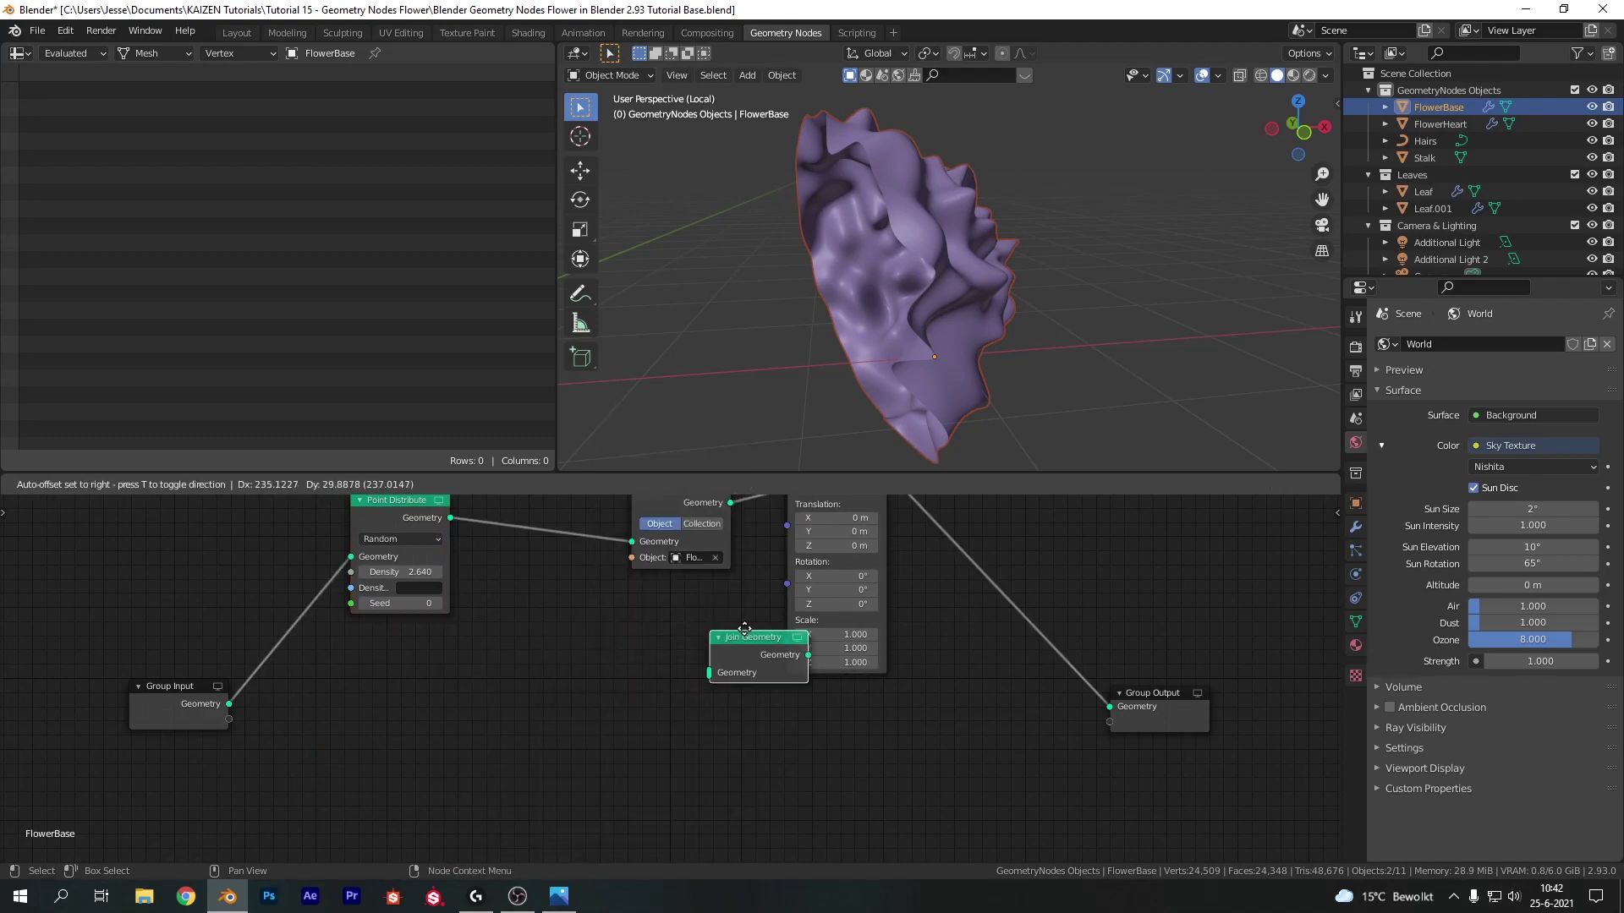
click(1006, 664)
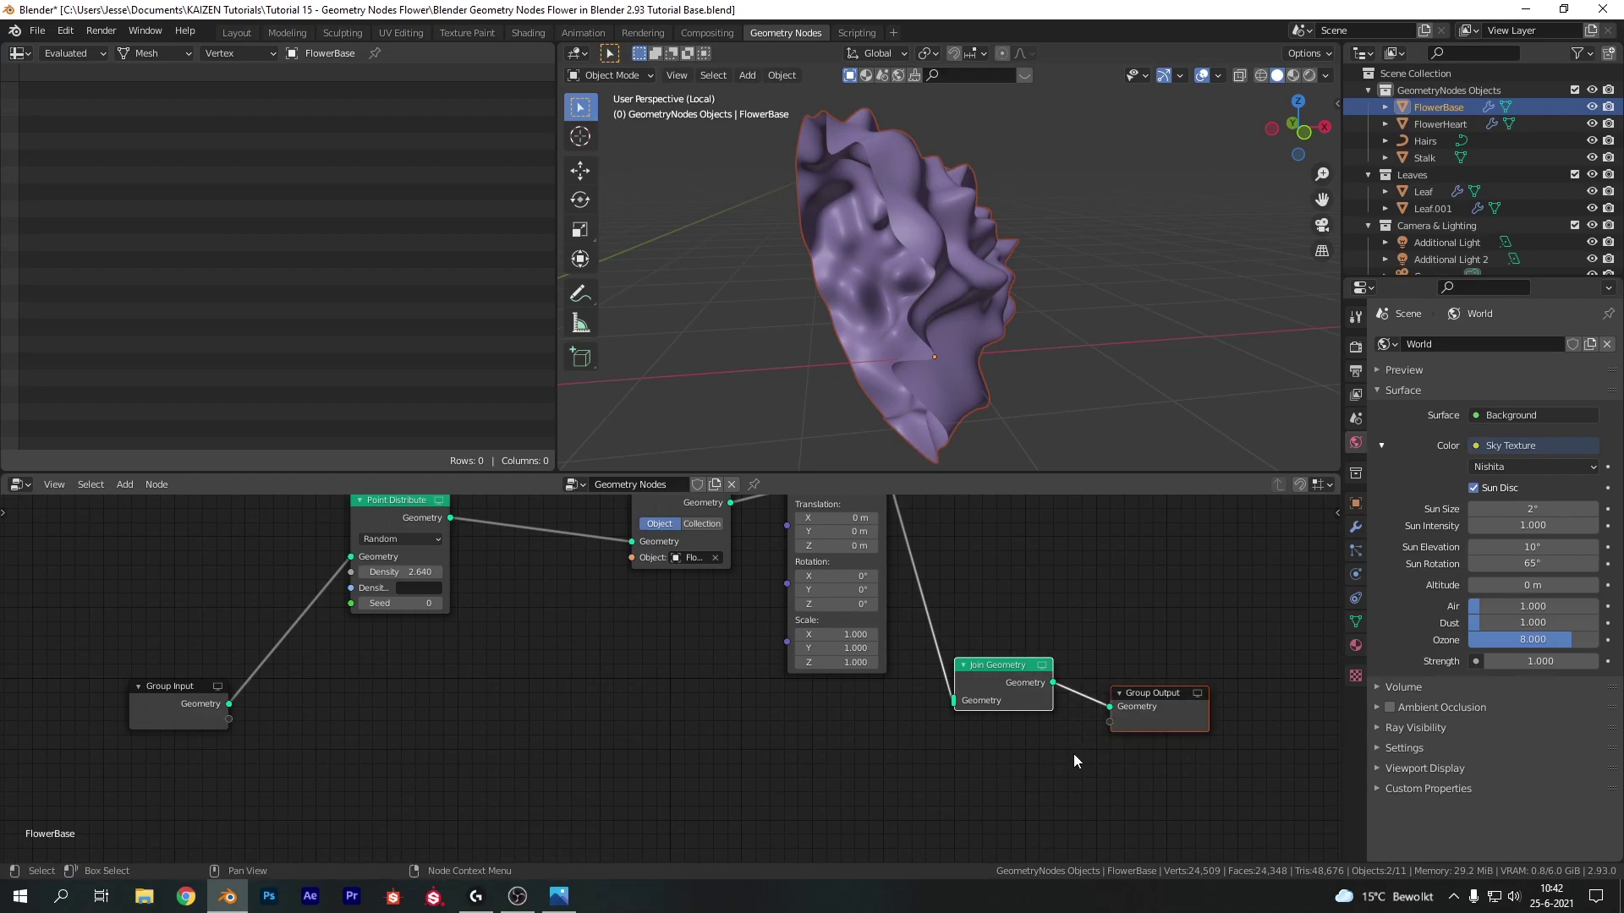
click(1203, 769)
- Connect Group Input's geometry directly to Join Geometry so the base mesh is combined with the instances
drag(228, 703, 1082, 725)
middle_drag(831, 287, 981, 290)
middle_drag(1069, 329, 989, 212)
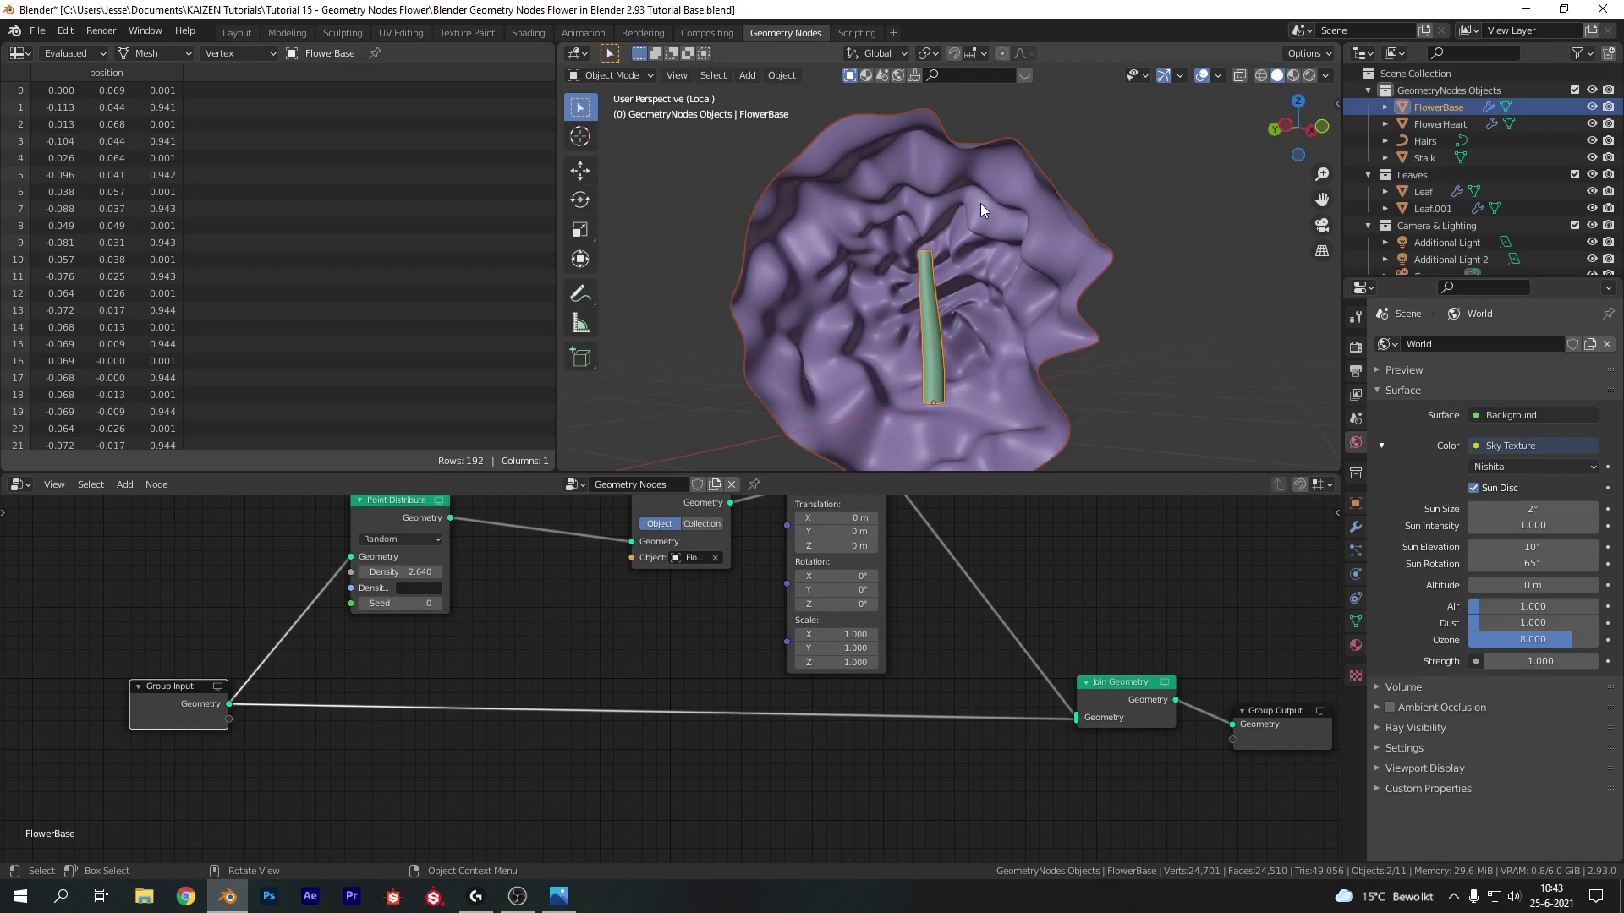
- Set the Transform node's scale to 0.2 on the X, Y and Z axes
key(KP_Decimal)
mouse_move(704, 732)
mouse_down()
mouse_move(706, 766)
mouse_move(706, 729)
mouse_up()
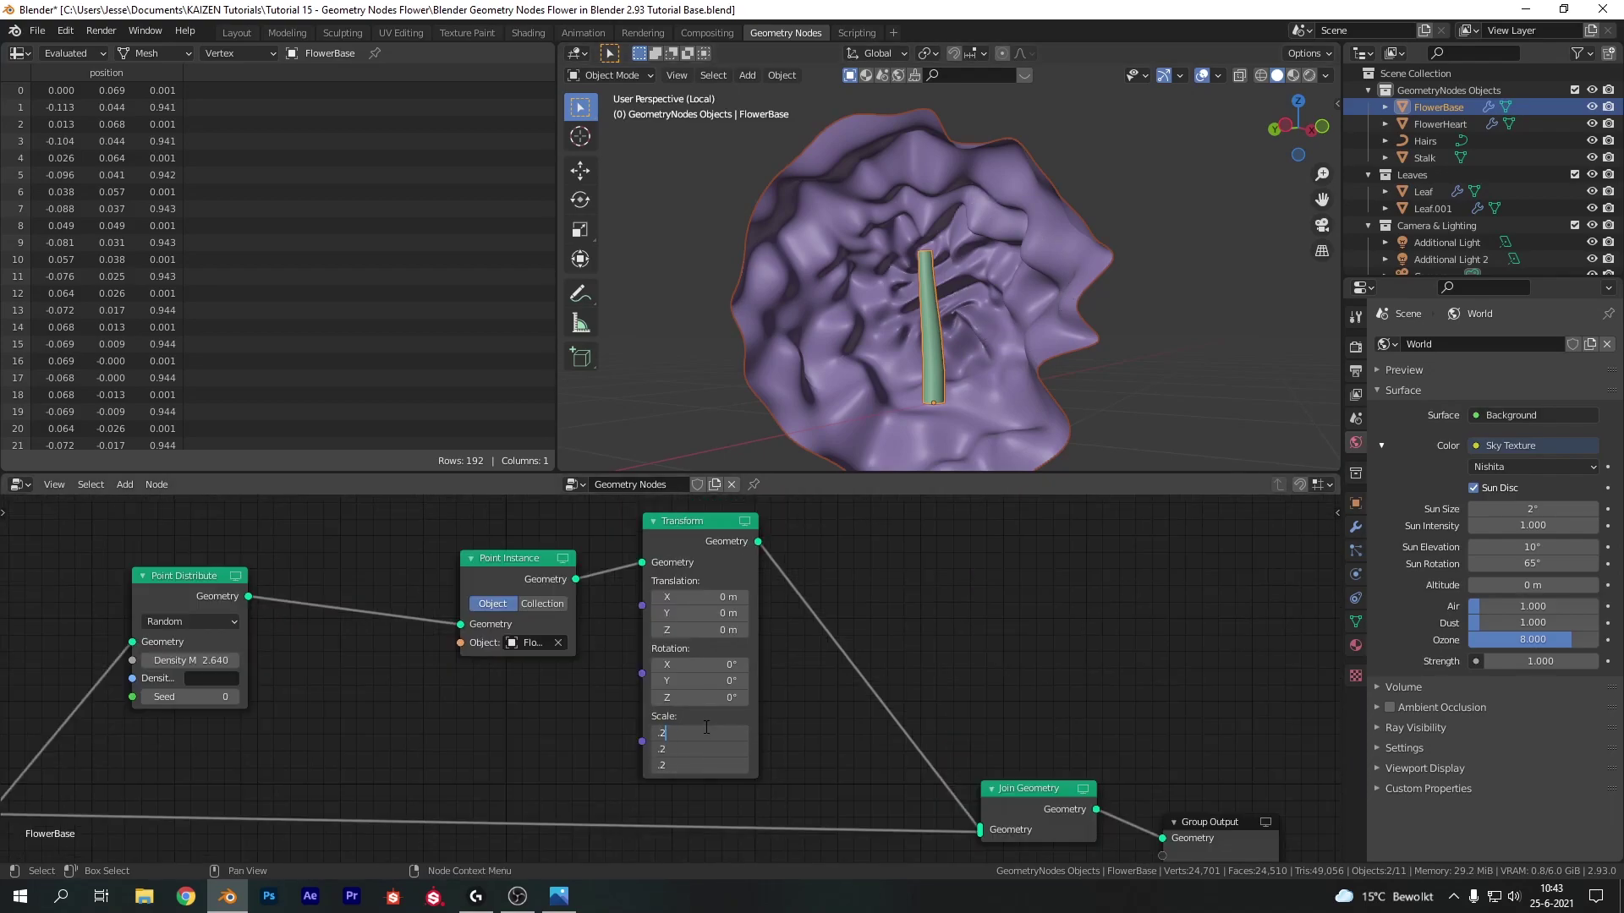
text(.2)
key(Return)
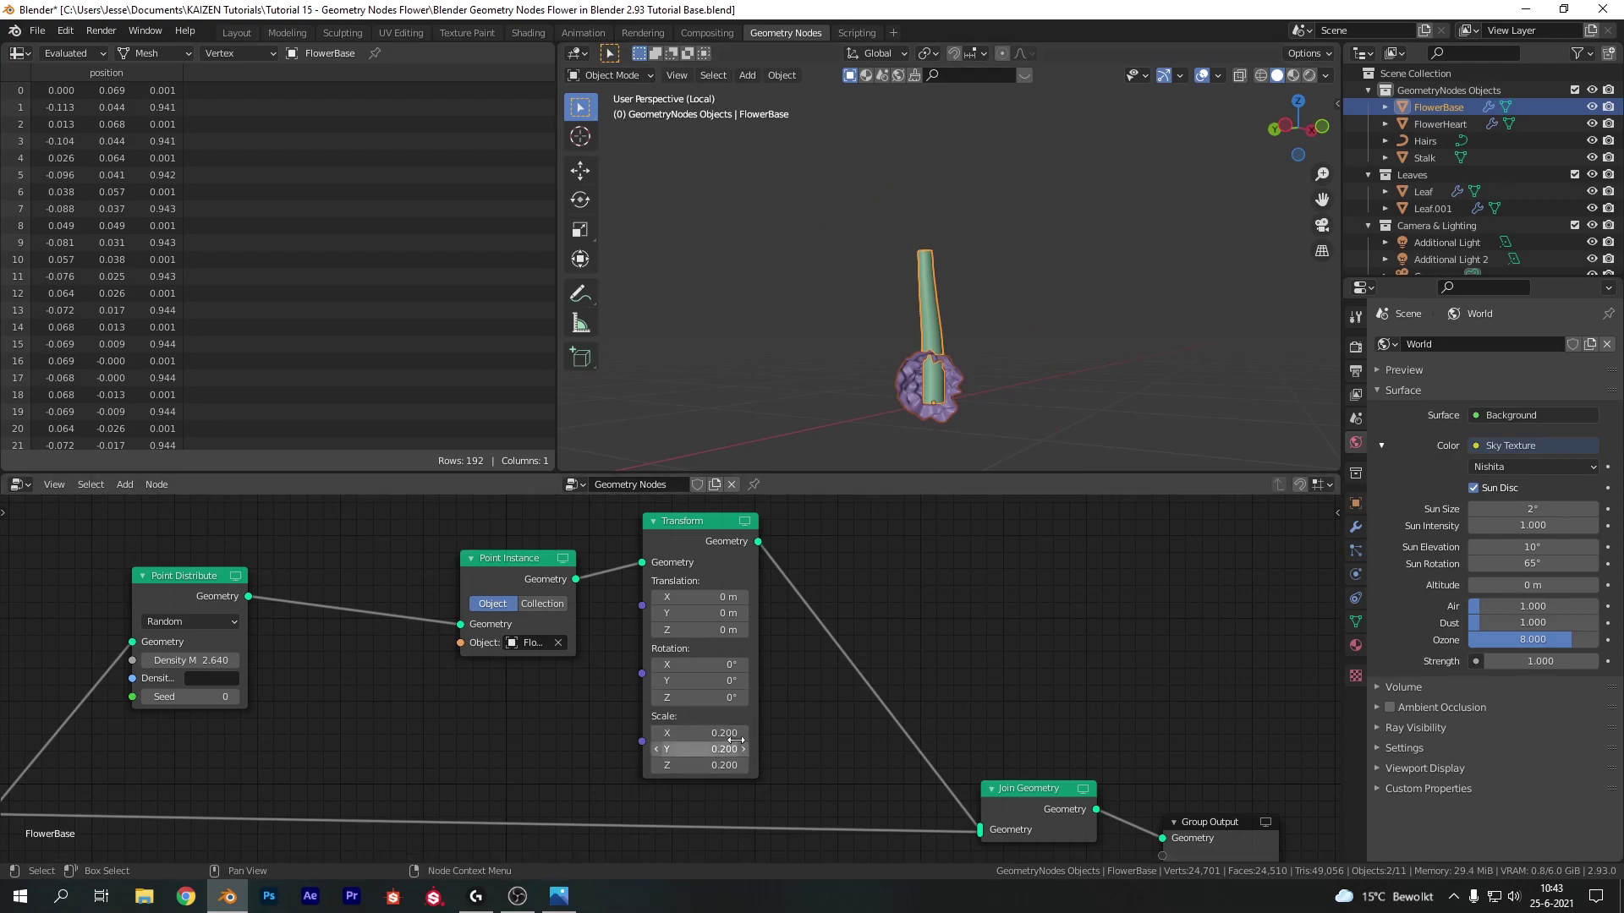
- Set the Transform node's Y rotation to -90° and raise its Z translation to 1.2 m
scroll(809, 662, up, 3)
middle_drag(862, 616, 719, 634)
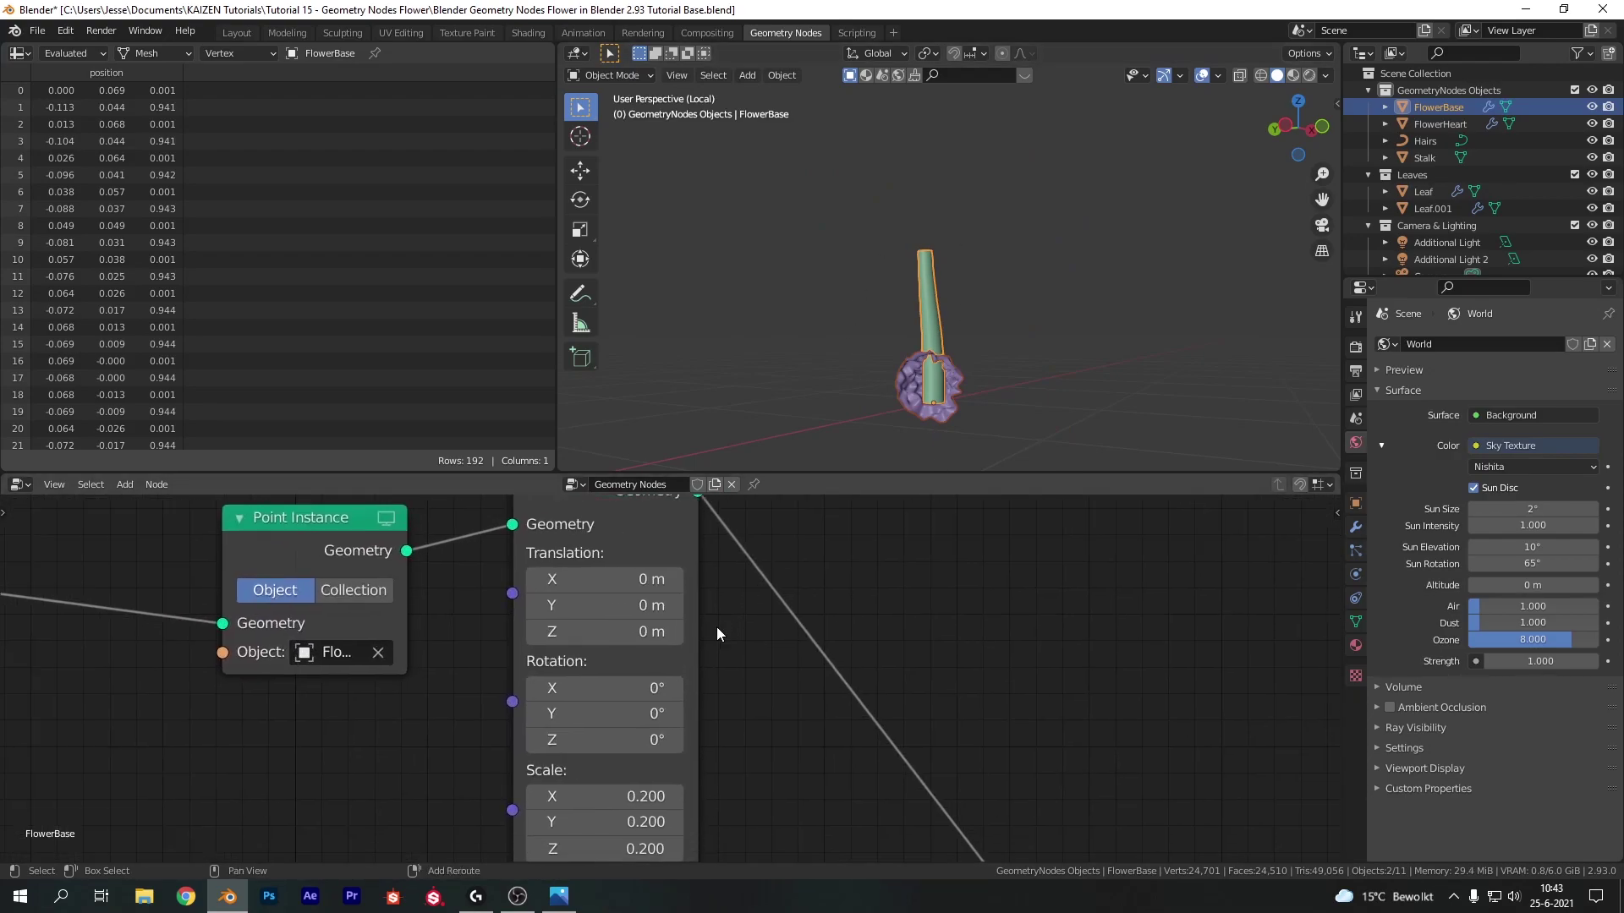
click(630, 711)
text(-9)
key(Return)
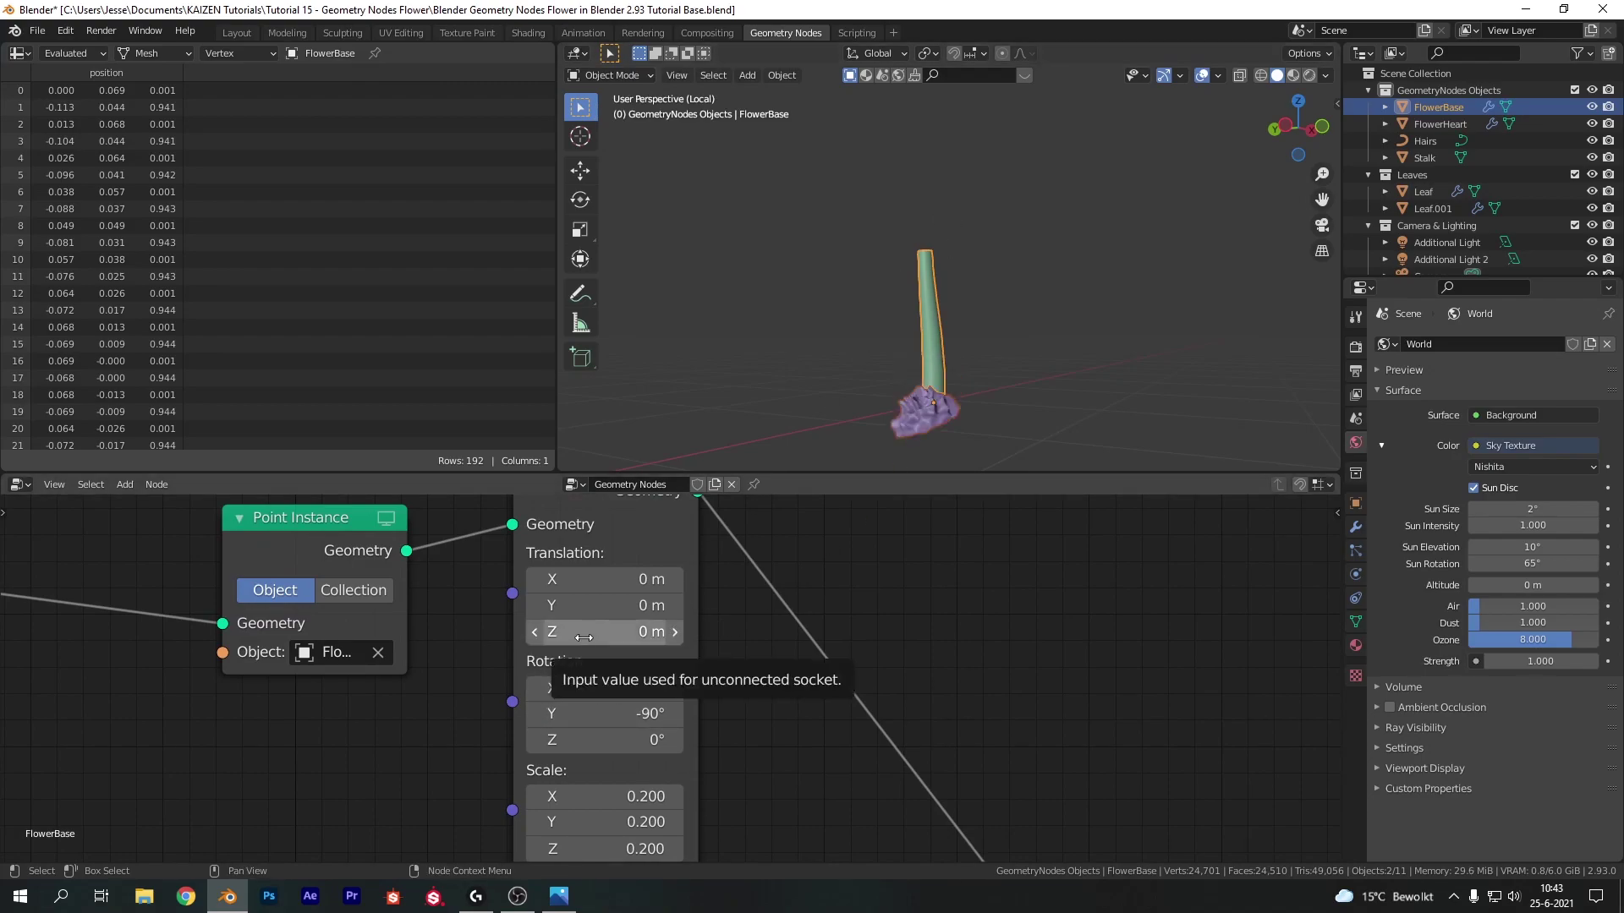
shift+drag(639, 631, 740, 630)
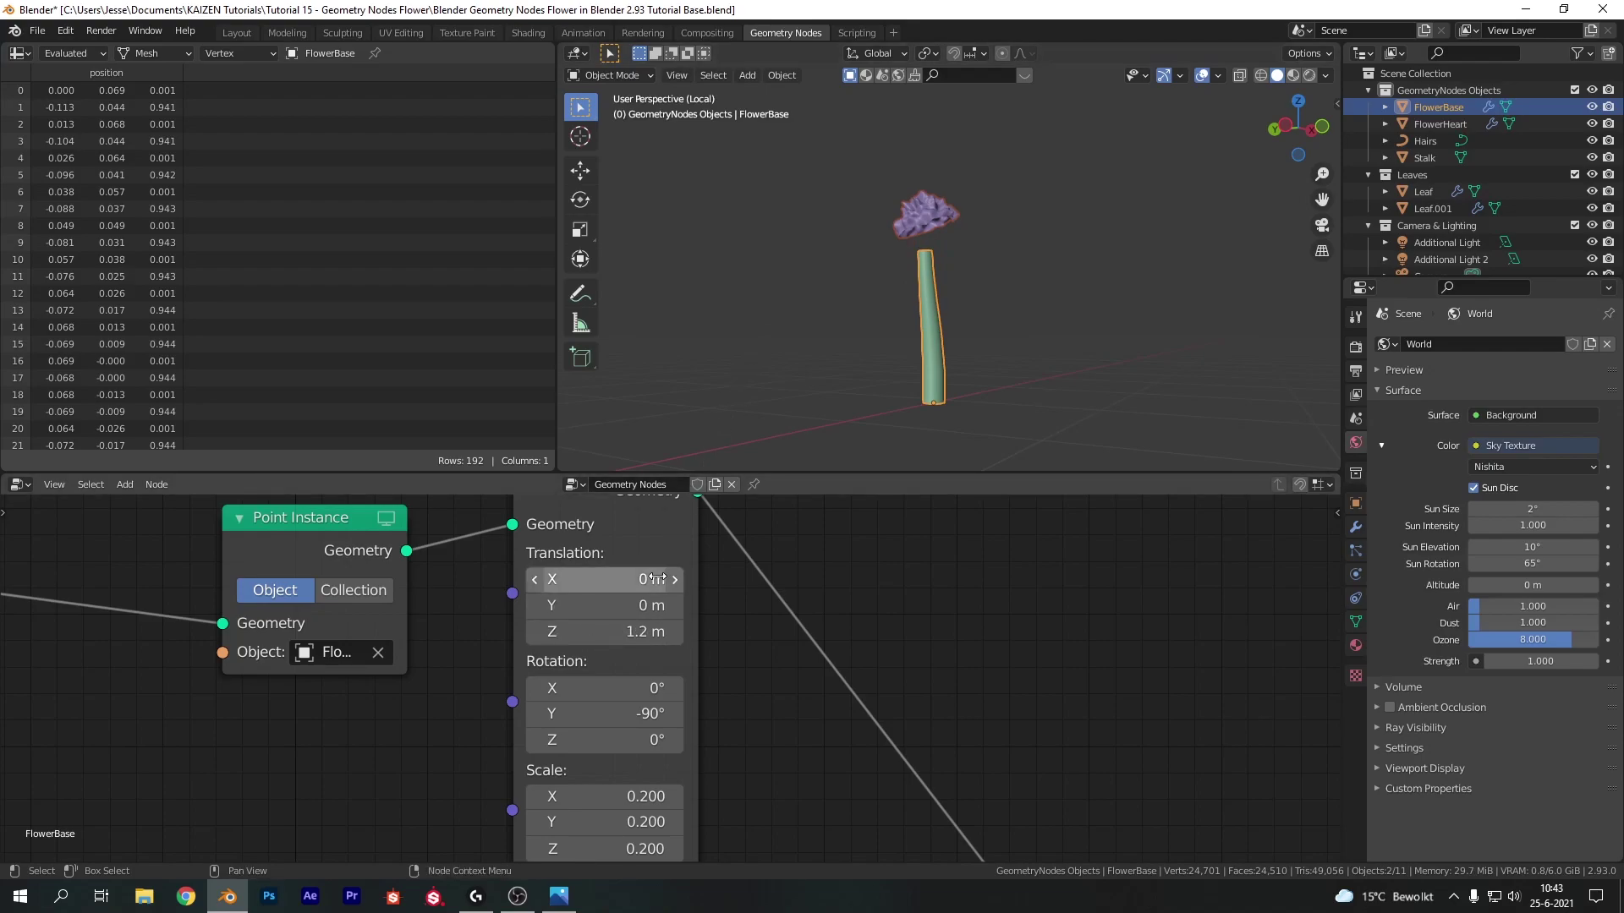
- Adjust the Transform rotation to X 16.5°, Y -80°, Z 45.5° and shift the flower head over the stalk with a Y translation of 0.13 m
drag(609, 687, 633, 714)
key(KP_7)
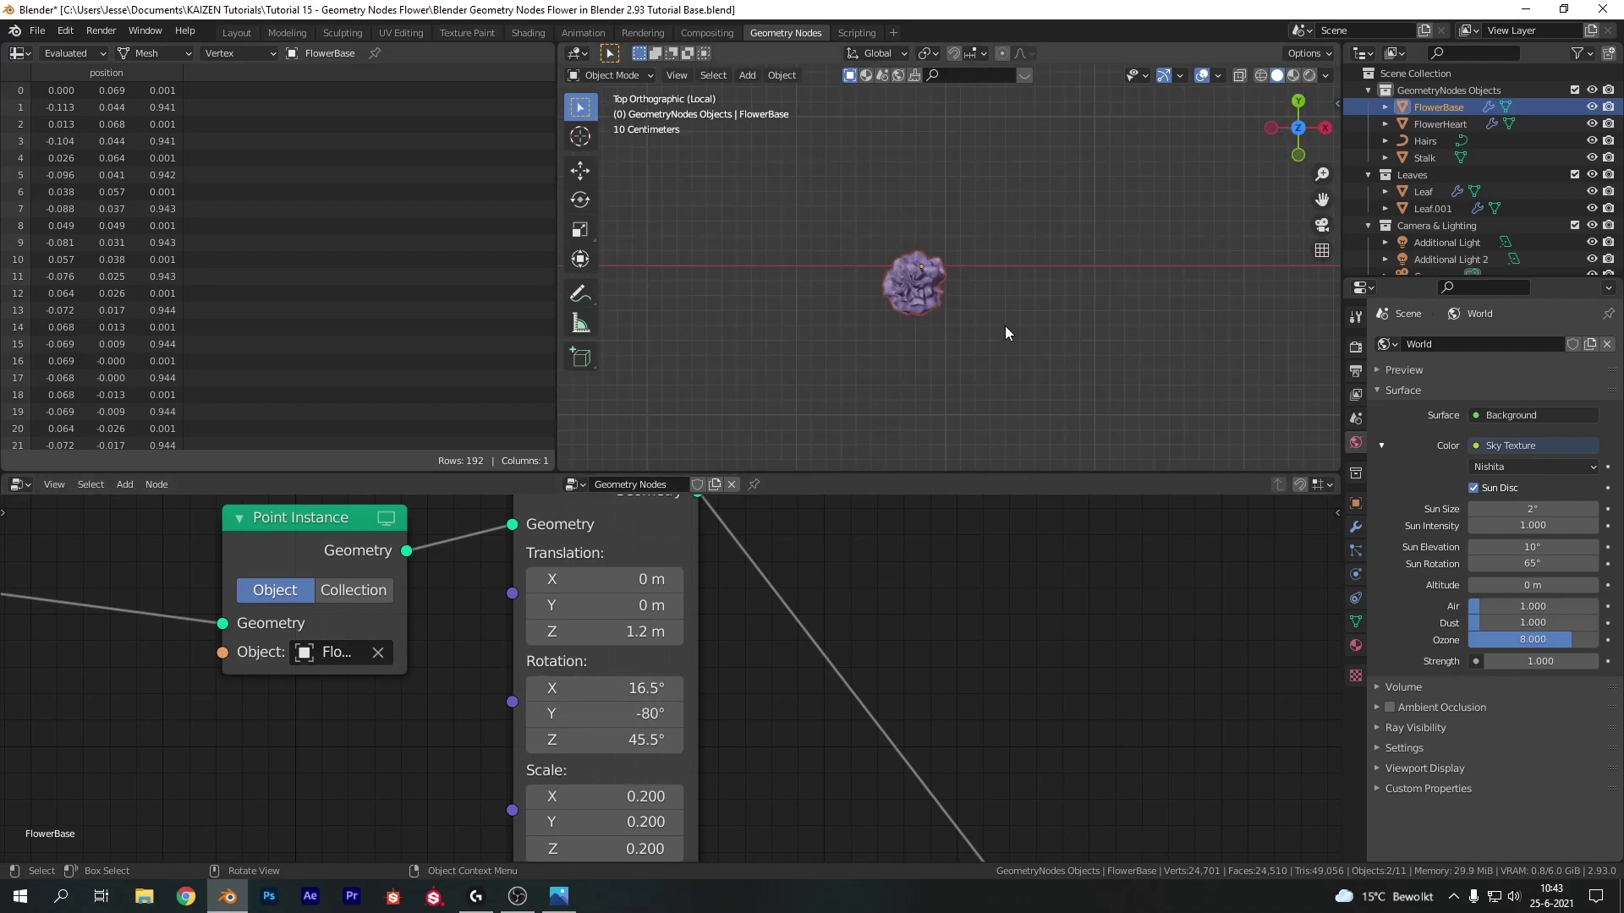
scroll(924, 313, up, 4)
double_click(604, 605)
text(z)
key(Escape)
key(z)
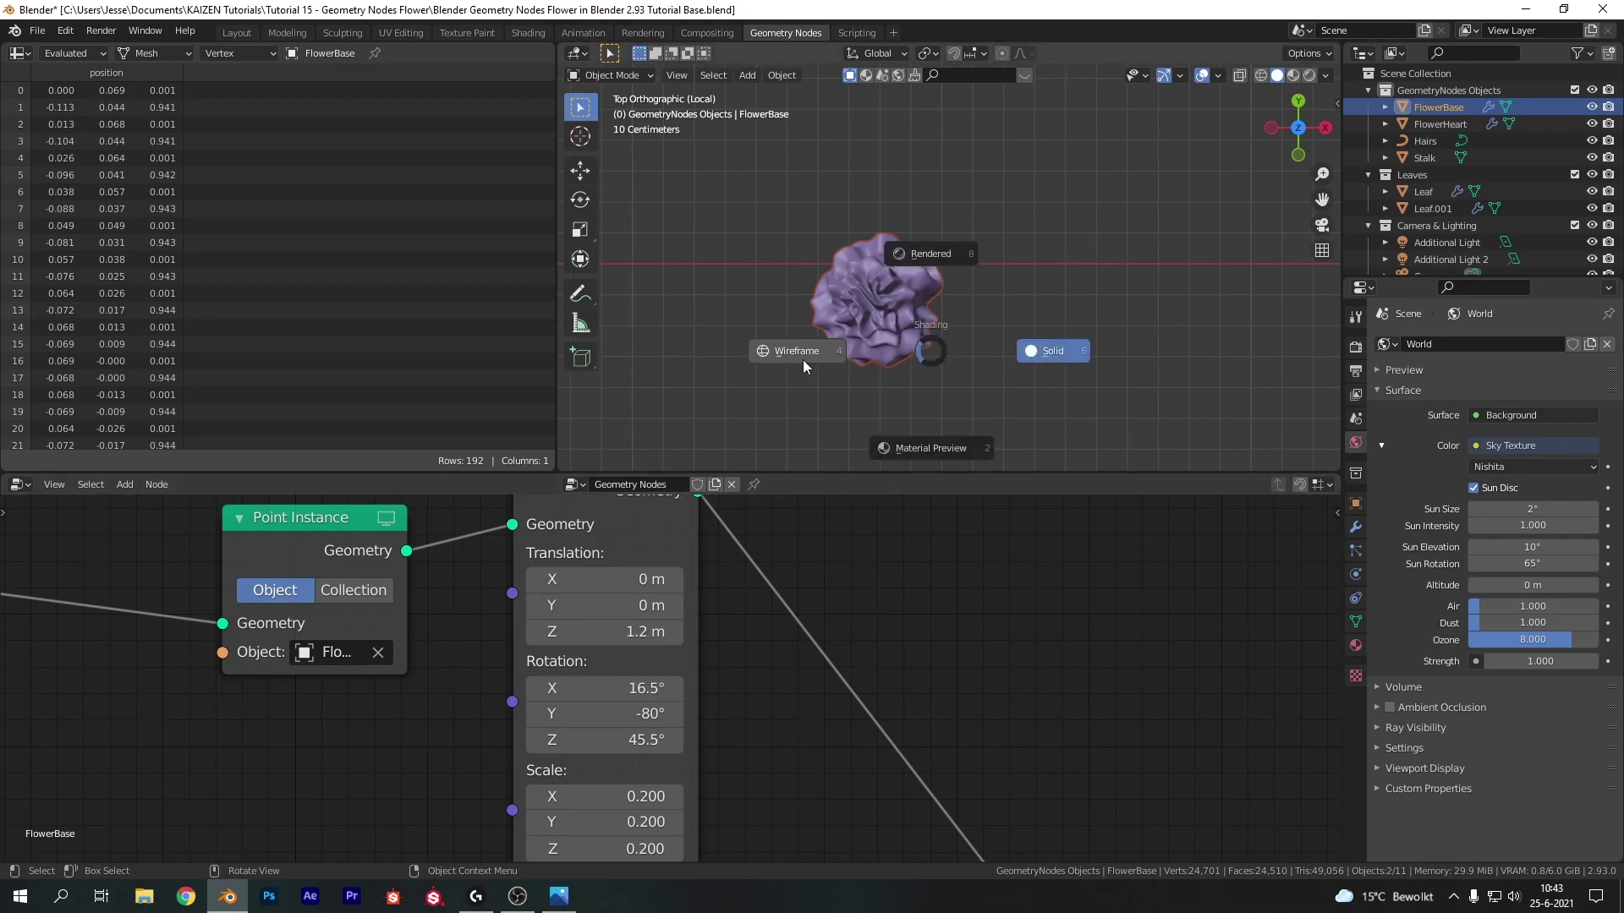
click(803, 359)
mouse_move(605, 606)
mouse_down()
mouse_move(636, 606)
mouse_move(576, 579)
mouse_move(611, 580)
mouse_move(590, 580)
mouse_up()
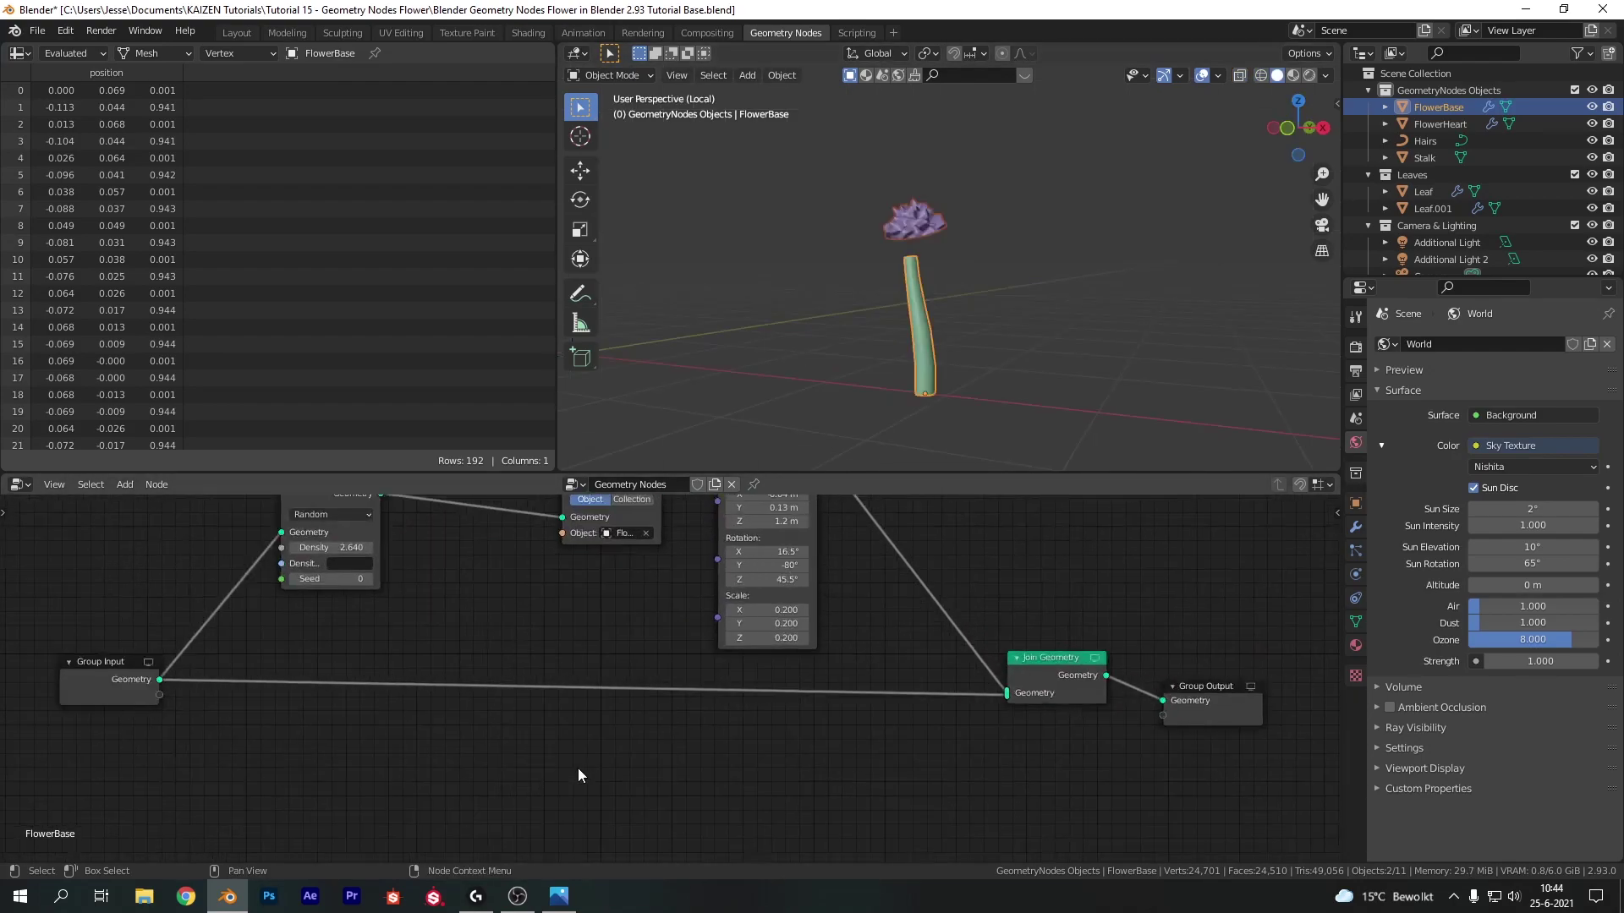
- Add a second Point Instance node, connect its geometry to Join Geometry and place it just below that node
scroll(577, 768, up, 2)
middle_drag(568, 749, 729, 744)
key(shift+a)
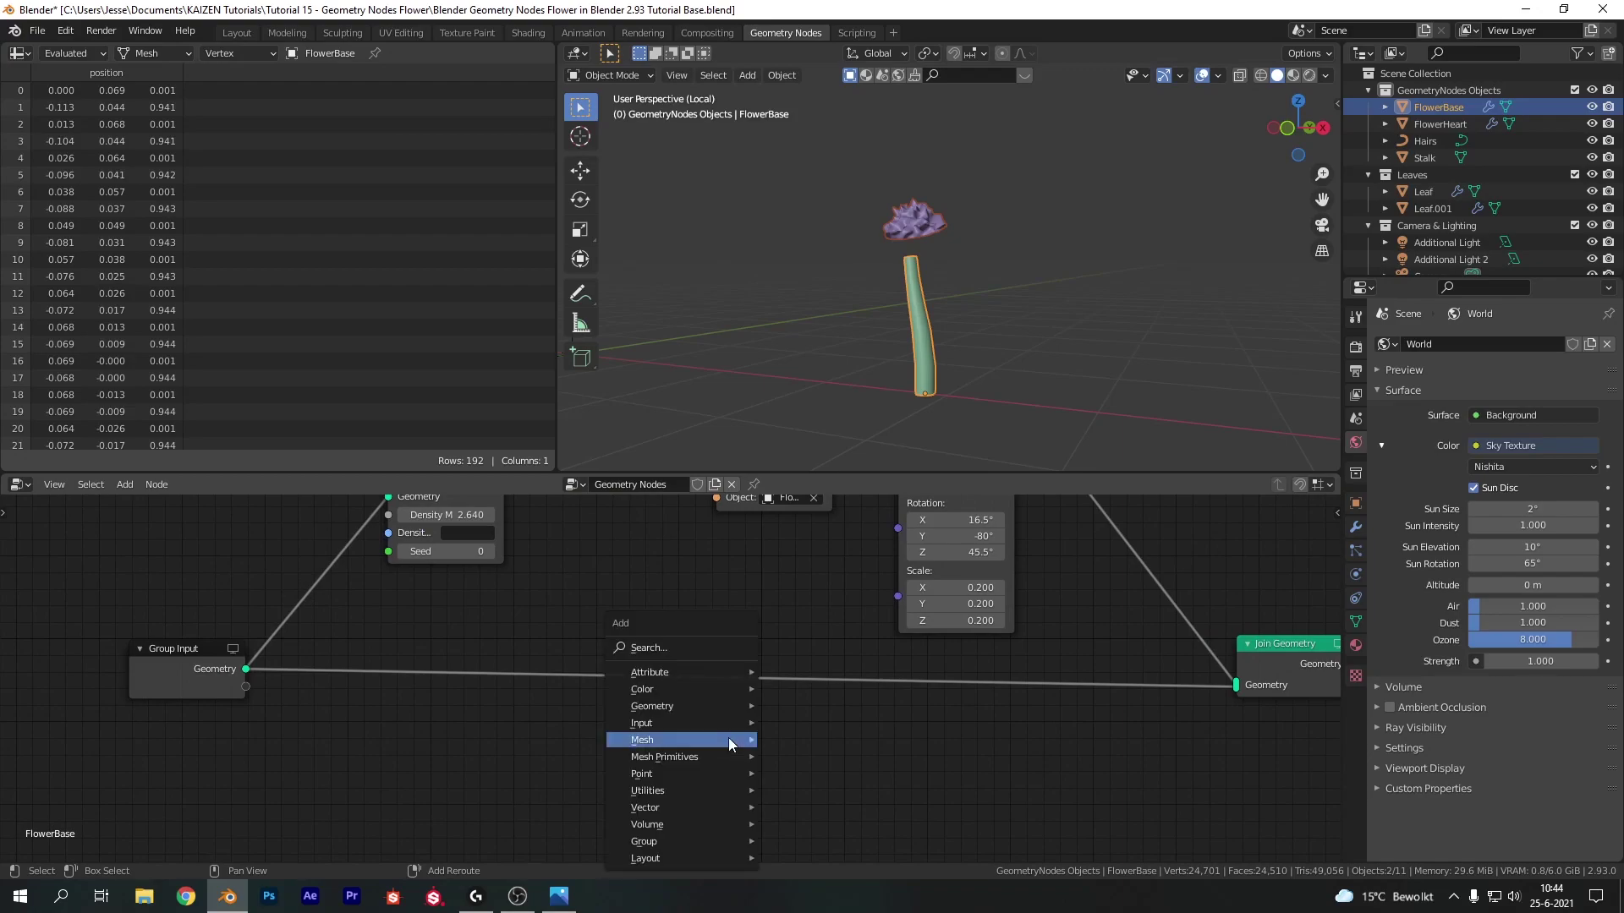
click(693, 648)
text(point)
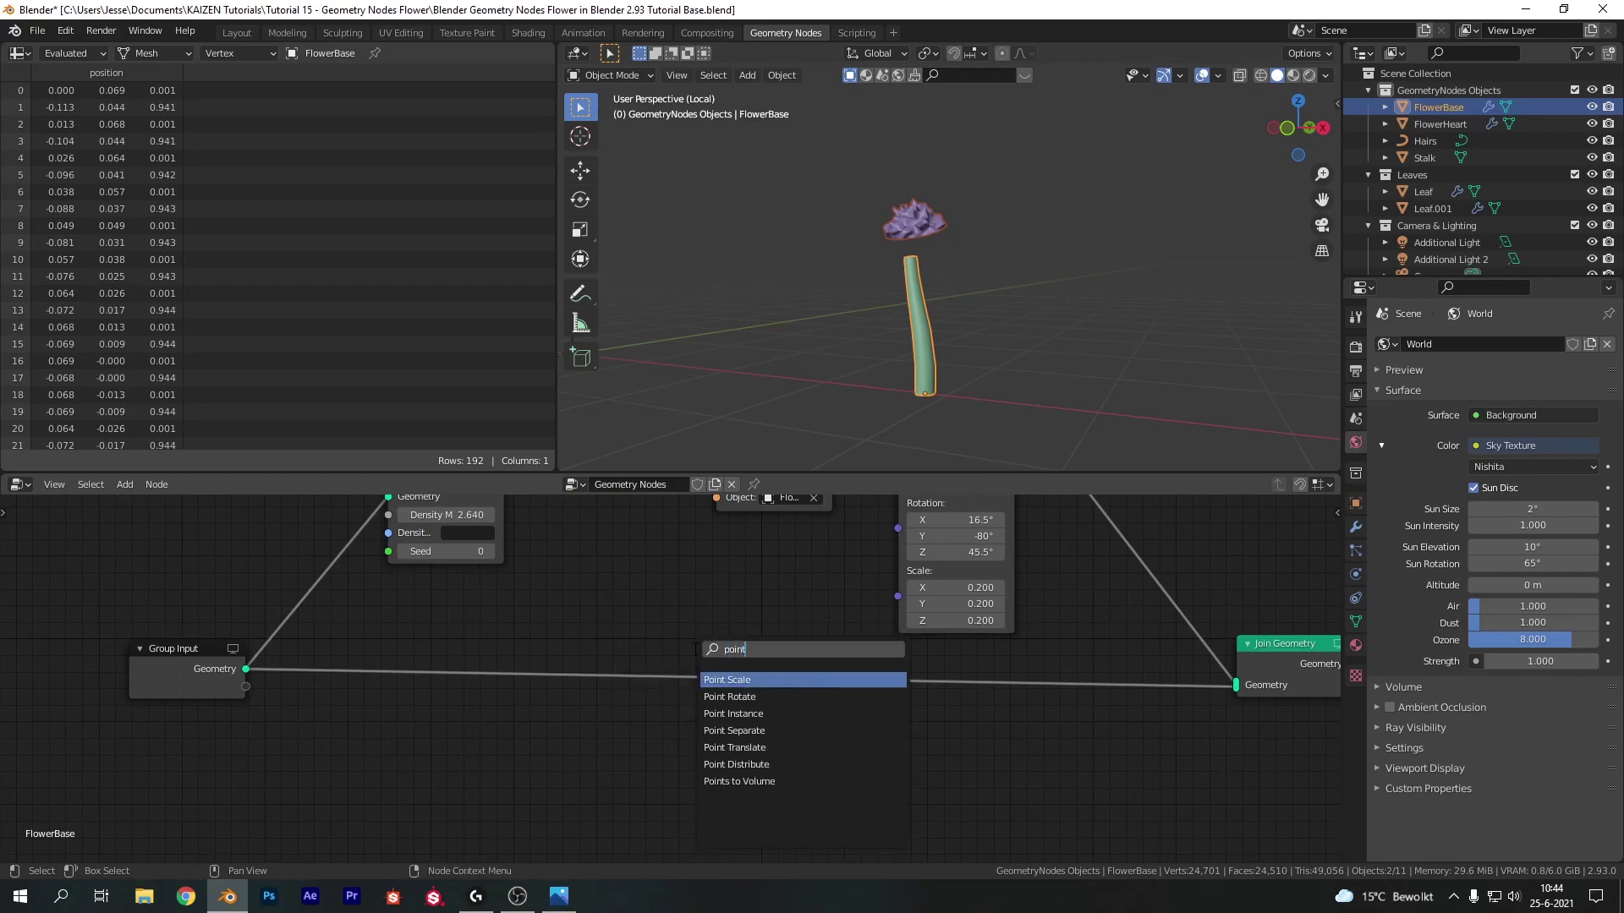
click(733, 714)
click(1007, 763)
drag(1102, 778, 1235, 686)
drag(1059, 761, 1145, 730)
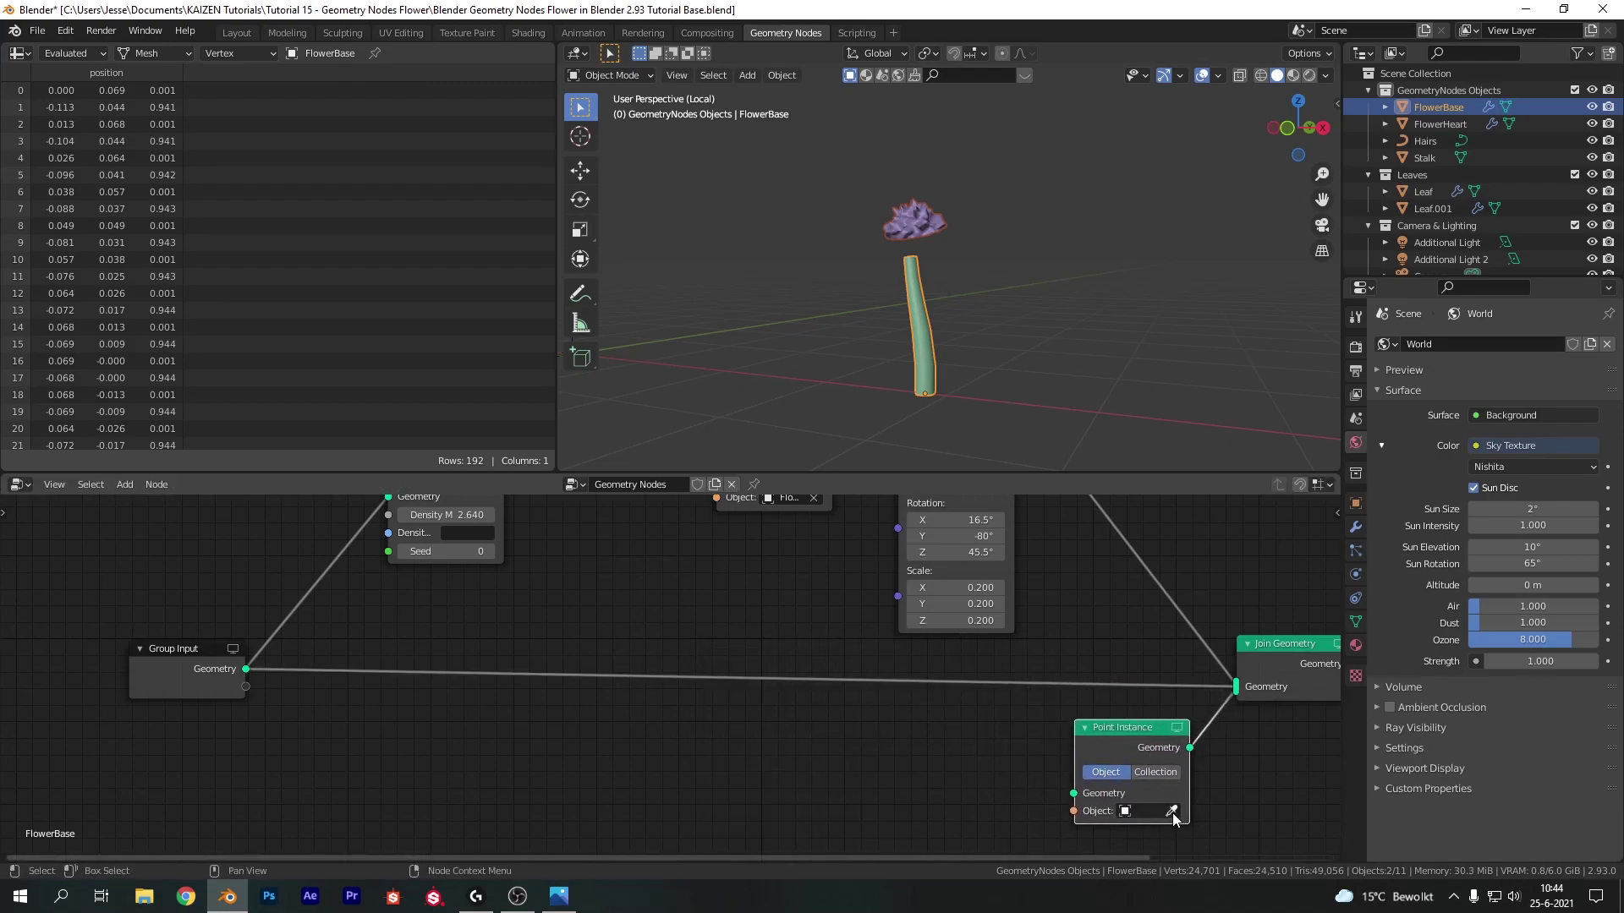
- Set the new Point Instance node to instance single objects from the Leaves collection, with Whole Collection disabled
click(1153, 773)
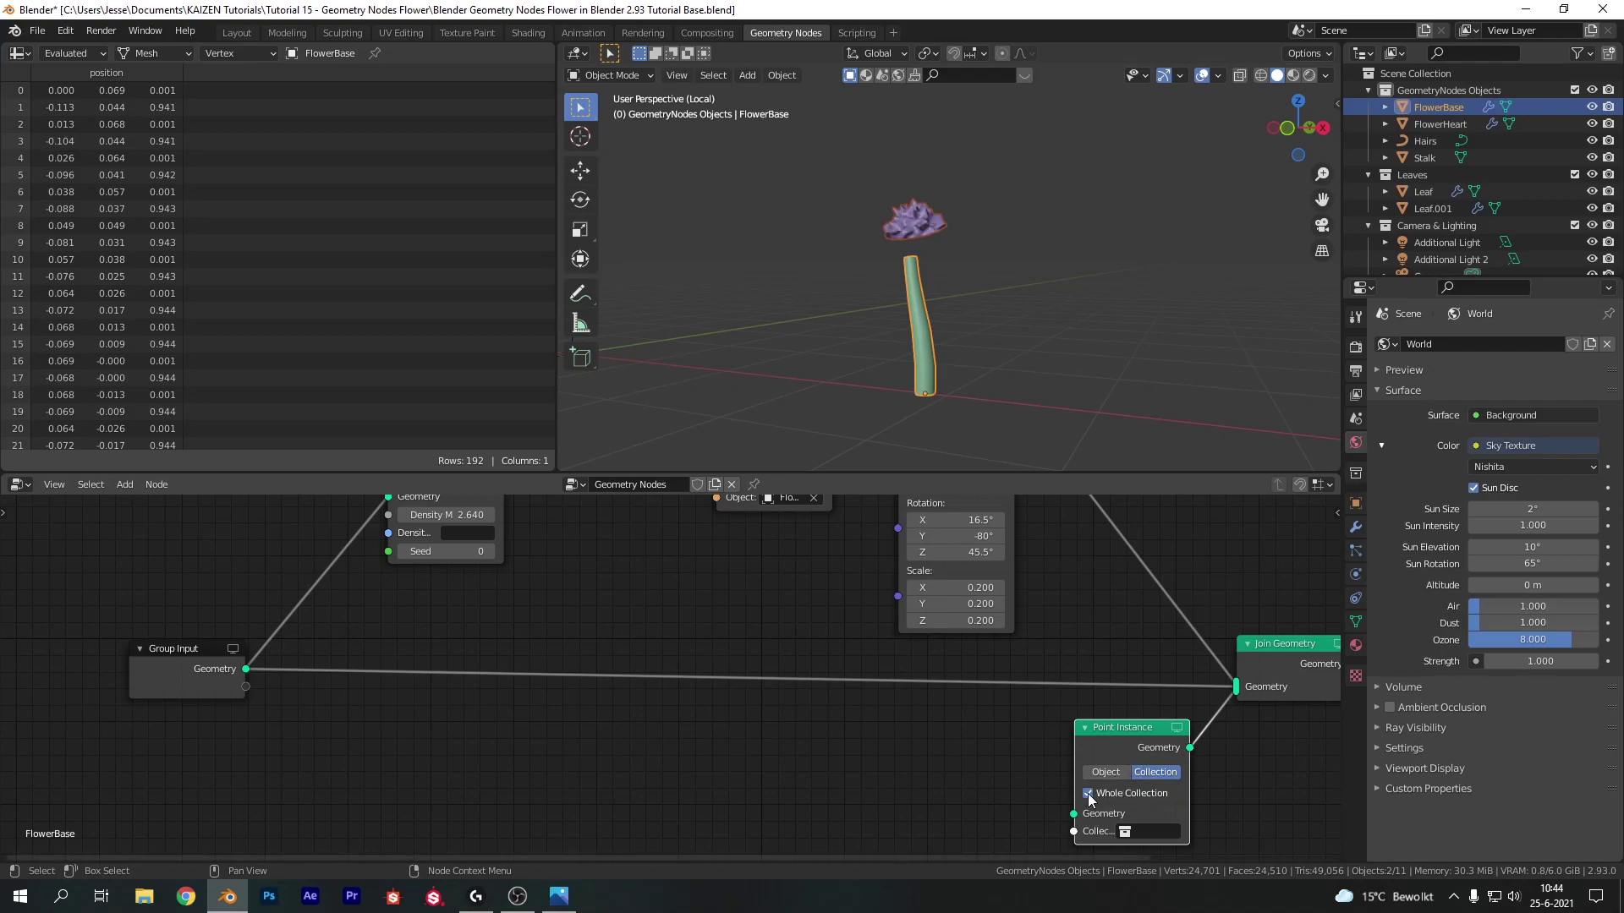
click(1088, 794)
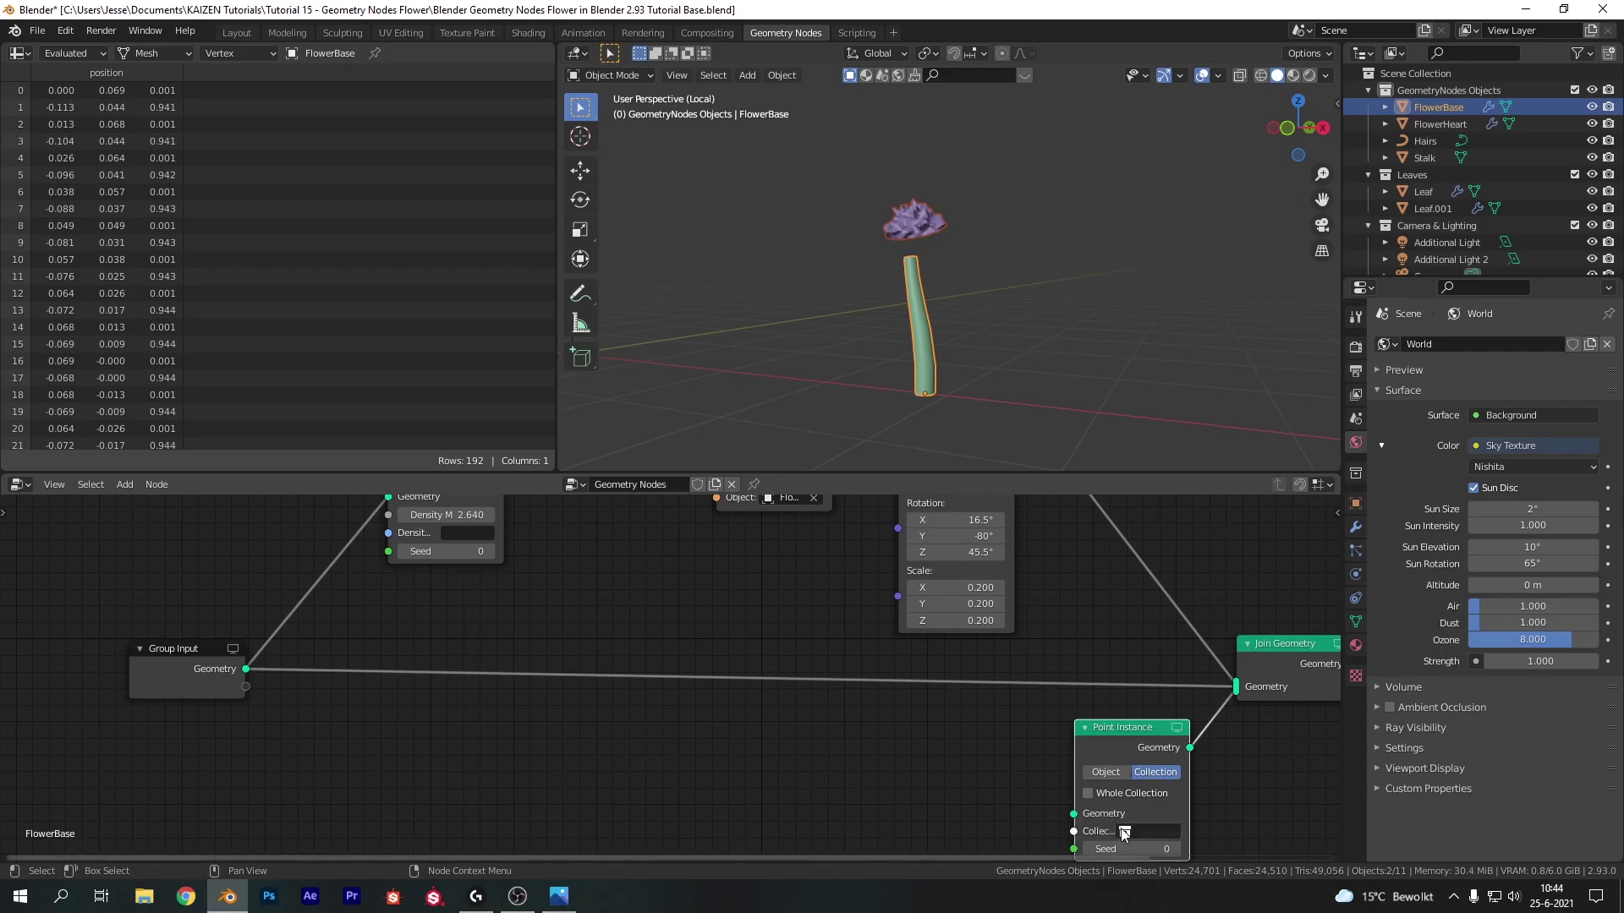
click(1141, 832)
click(1154, 691)
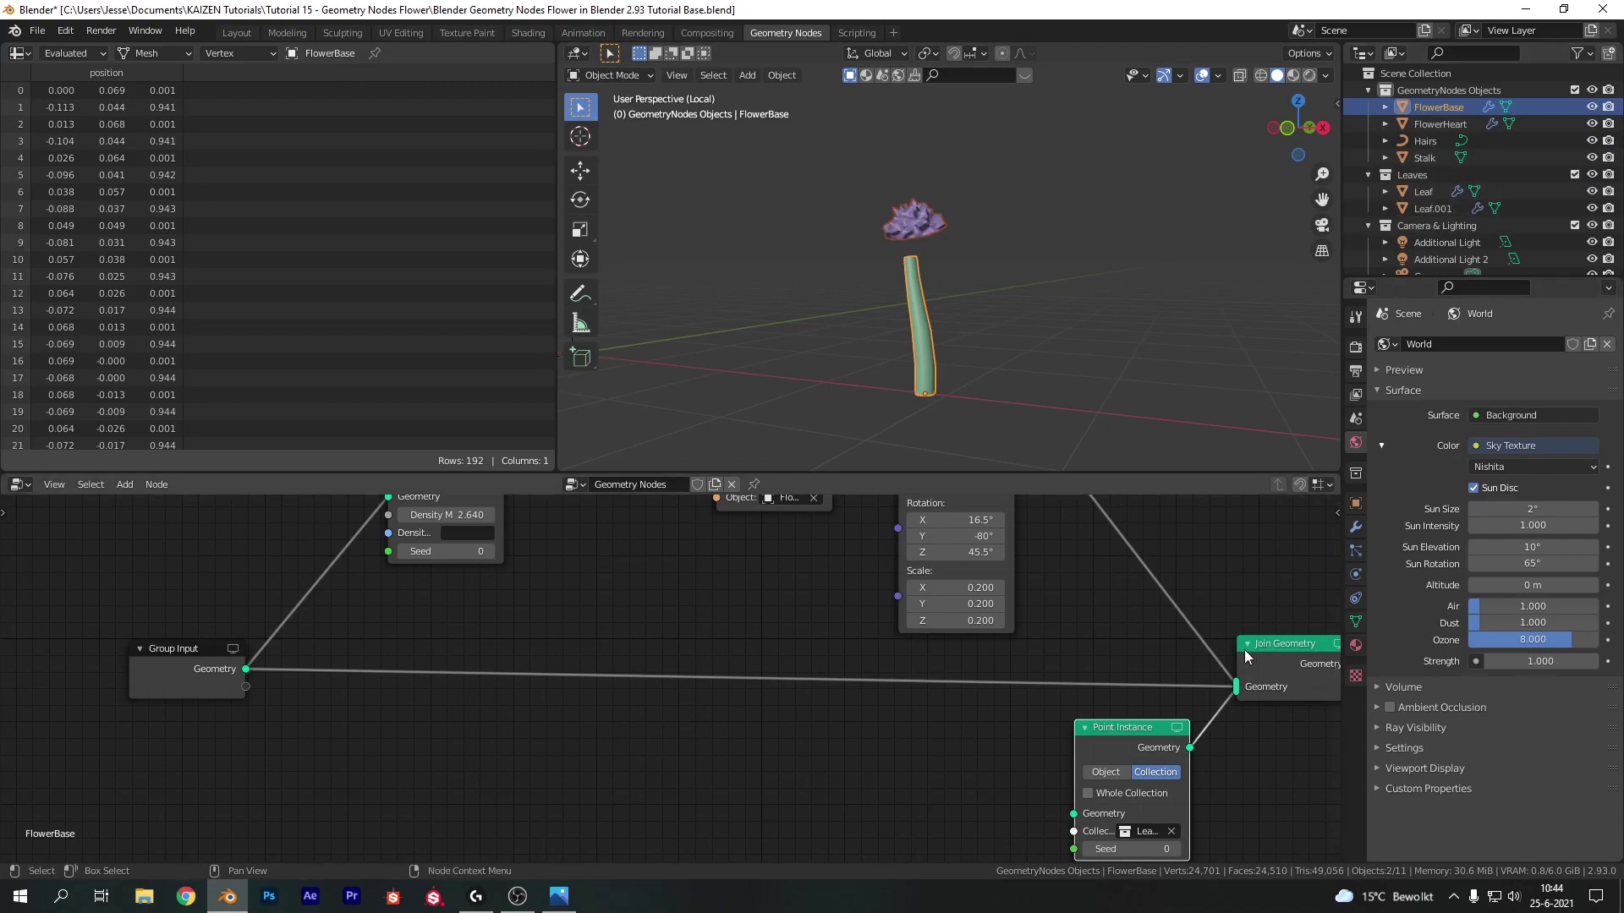
- Add a Point Distribute node and wire it between Group Input and the Leaves Point Instance node
middle_drag(839, 748, 846, 723)
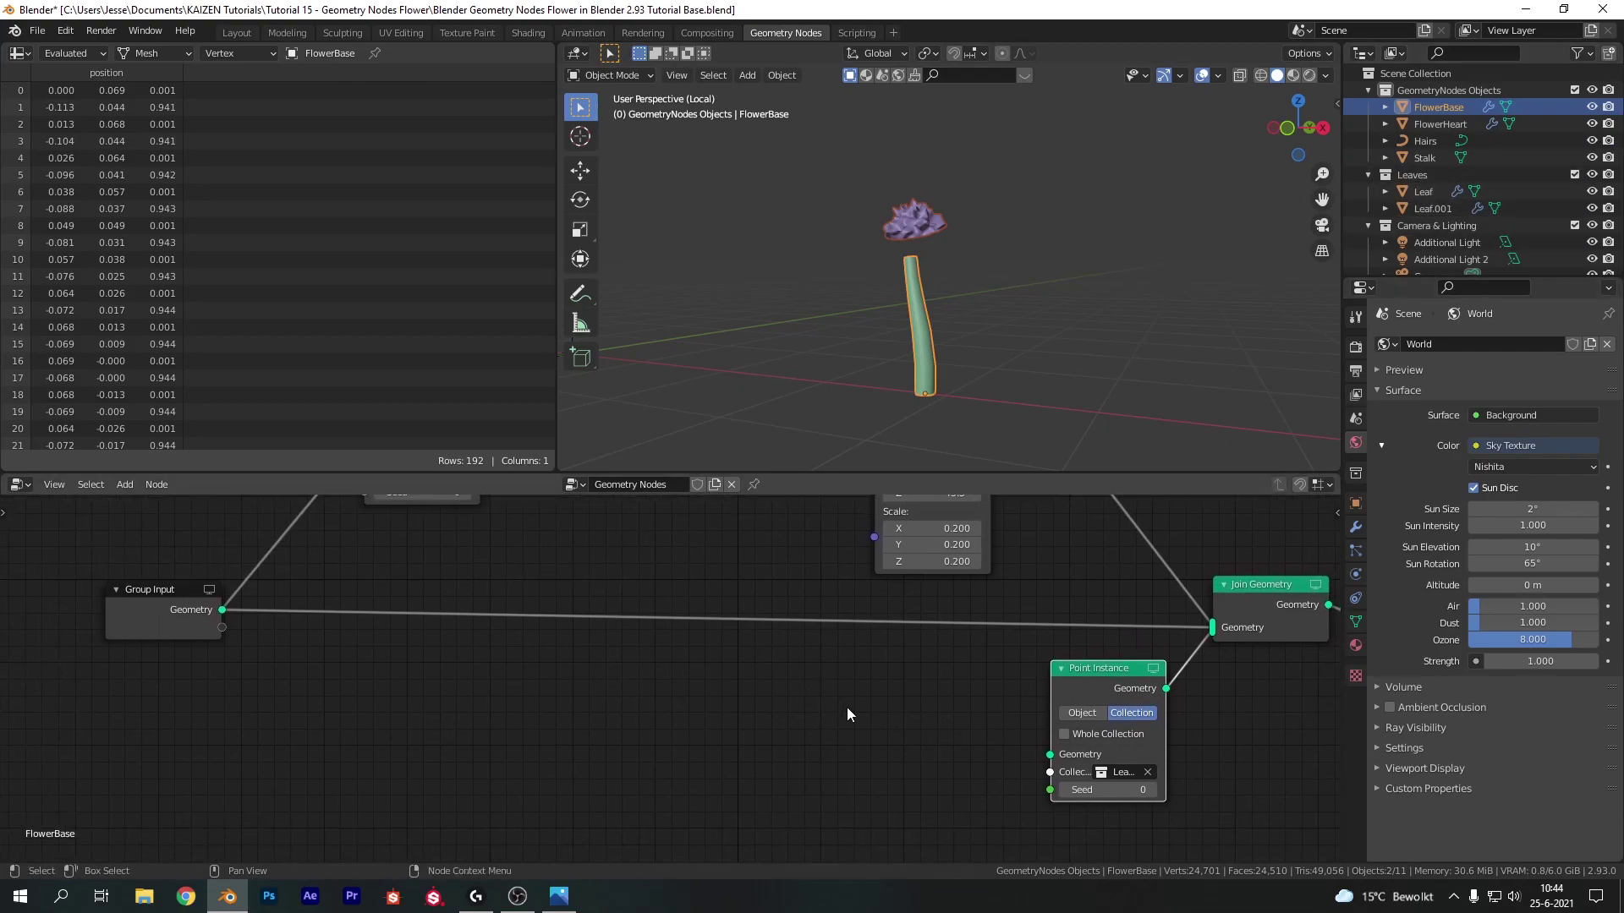
key(shift+a)
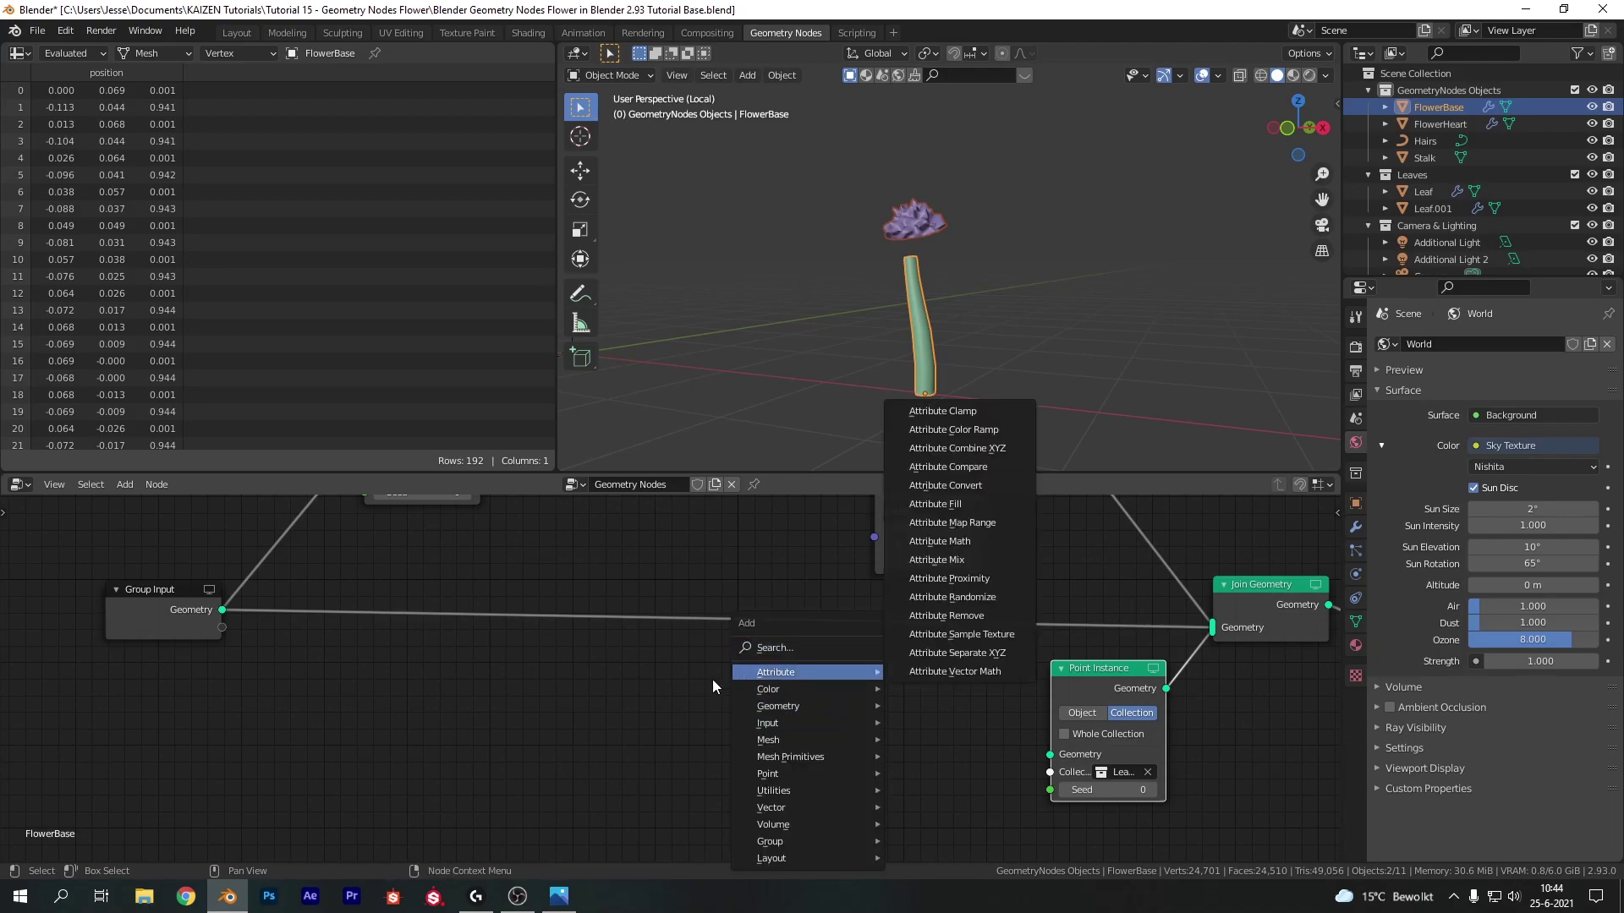
click(785, 650)
text(point)
key(Down)
key(Down)
key(Down)
key(Down)
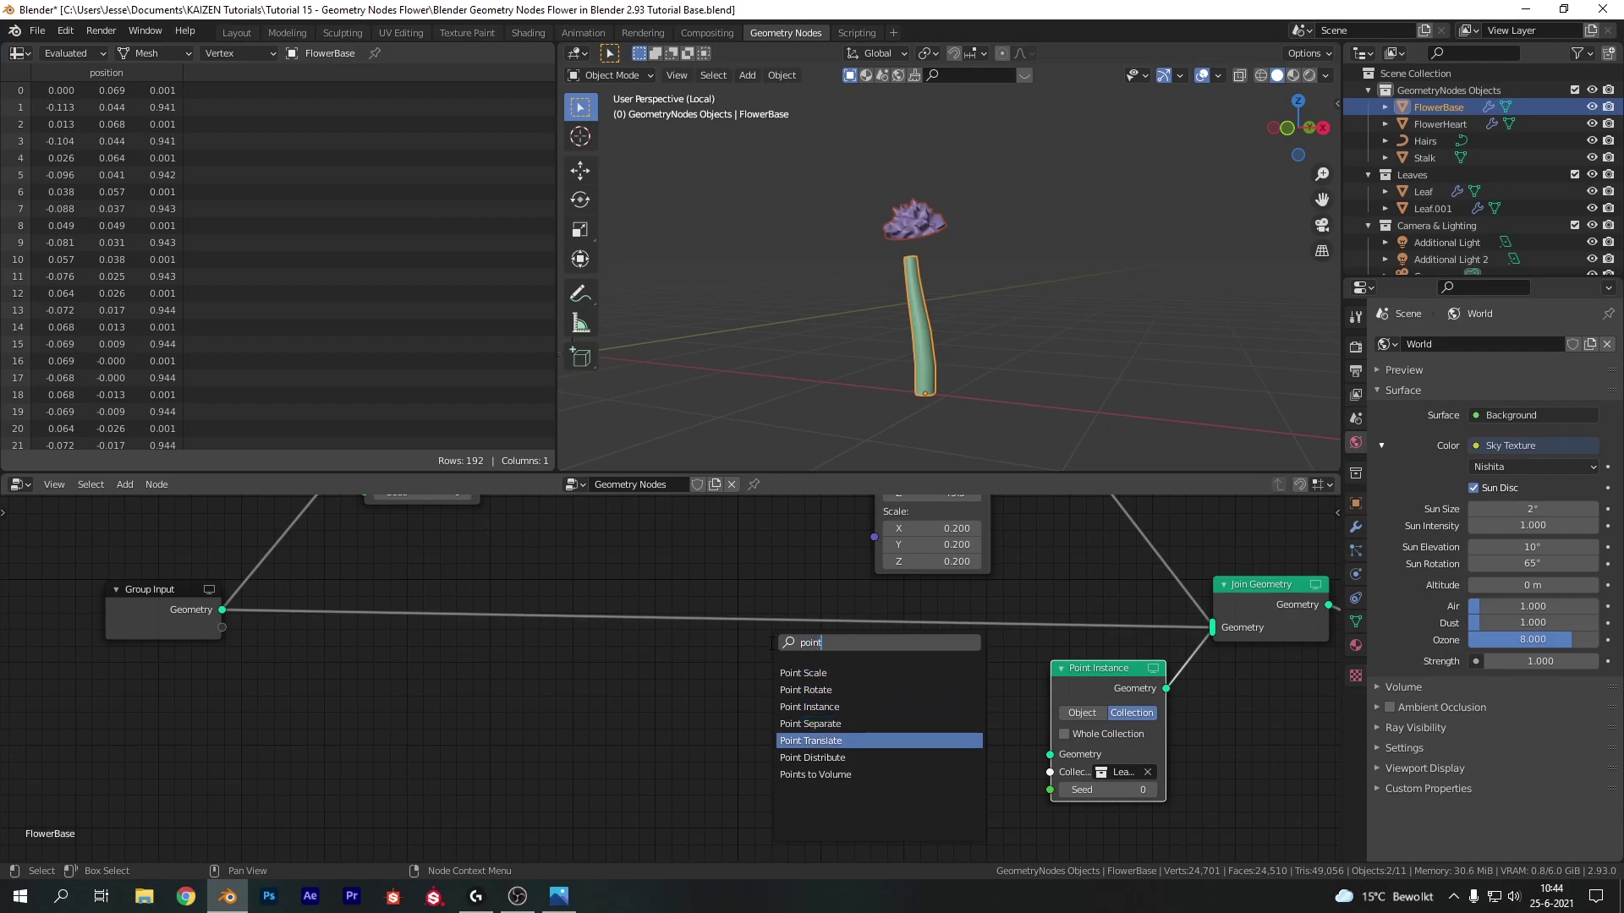
key(Down)
key(Return)
click(805, 681)
drag(789, 686, 1051, 754)
drag(223, 611, 673, 732)
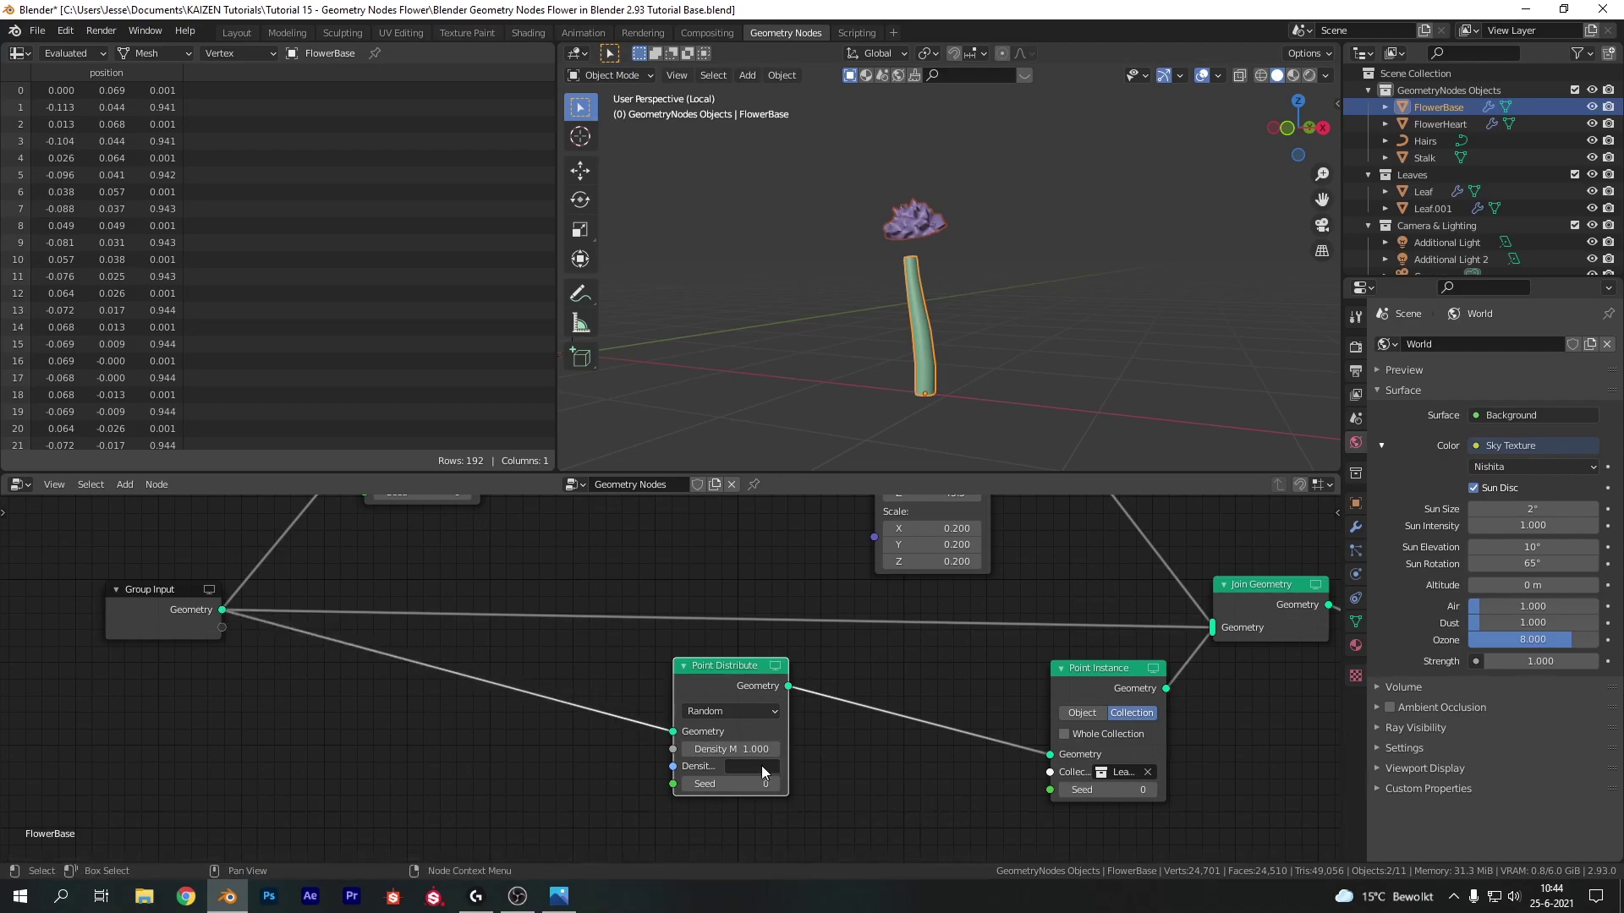
- Set the new Point Distribute node's maximum density to 23 and inspect the leaves around the stalk
click(731, 750)
key(Return)
middle_drag(918, 399, 1310, 220)
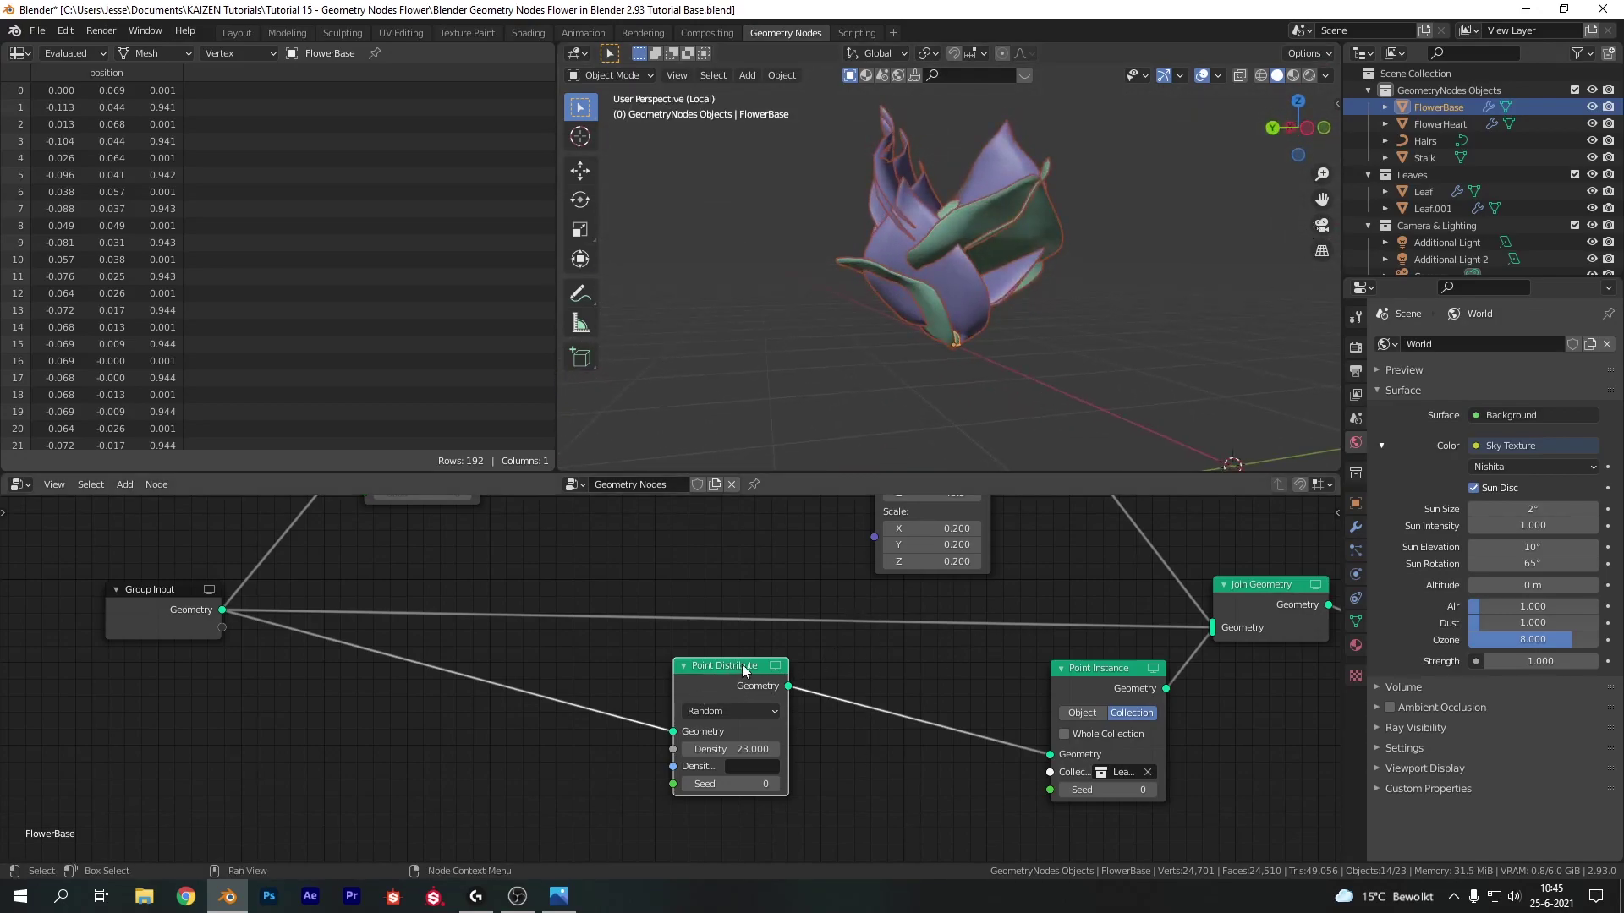
- Insert an Attribute Vector Math node between Group Input and the leaves' Point Distribute node
middle_drag(741, 671, 866, 623)
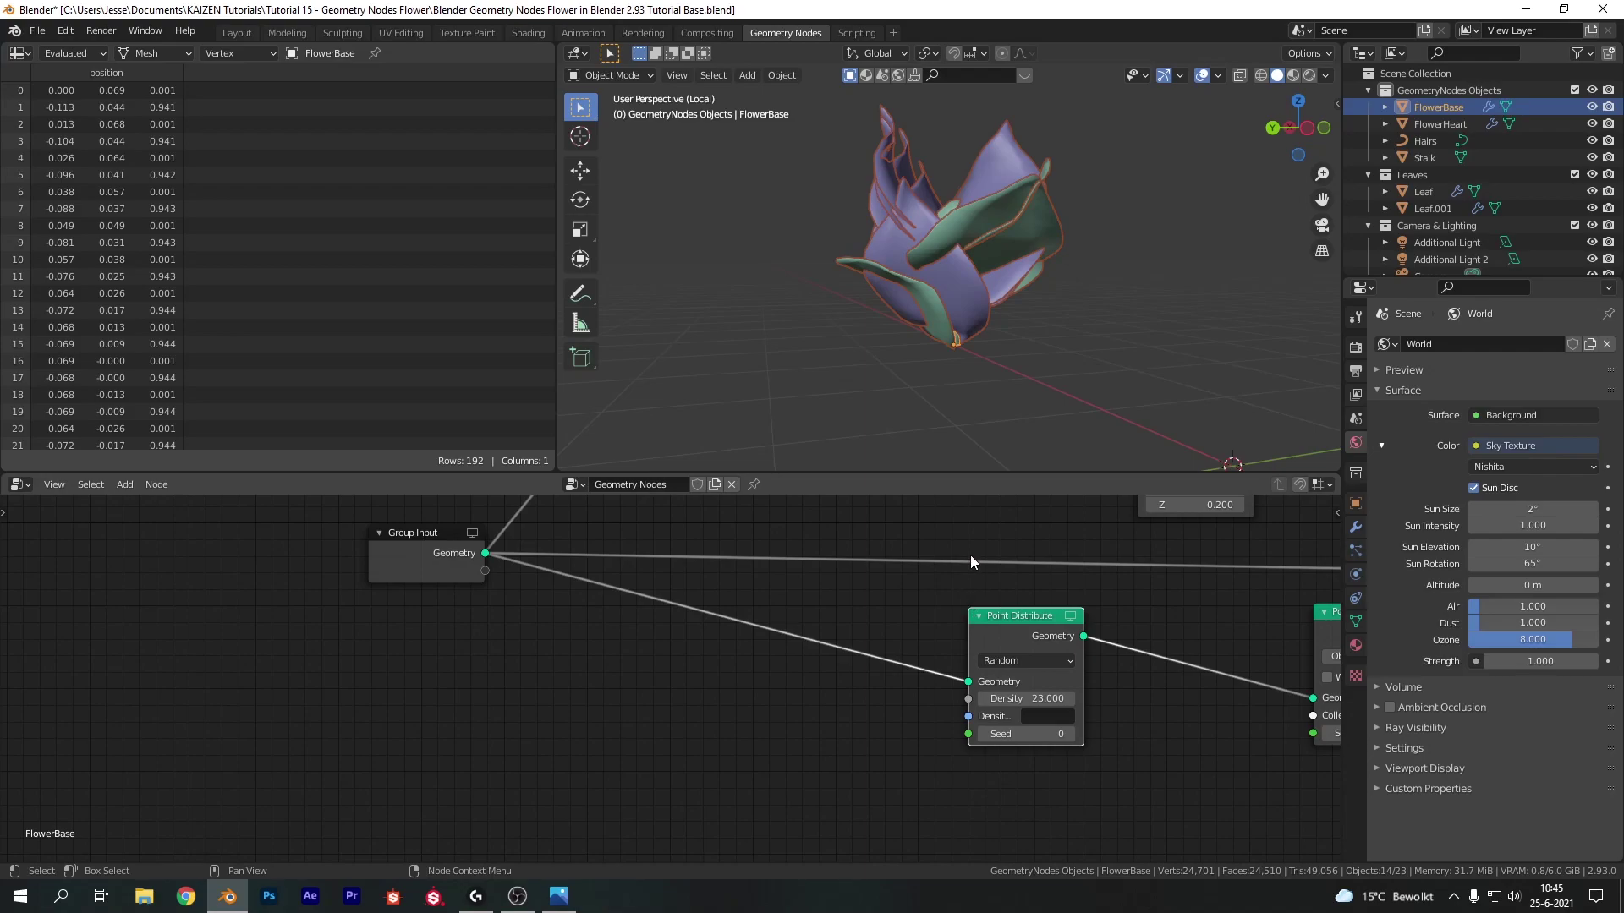
scroll(1029, 301, up, 4)
key(shift+a)
click(875, 604)
text(a)
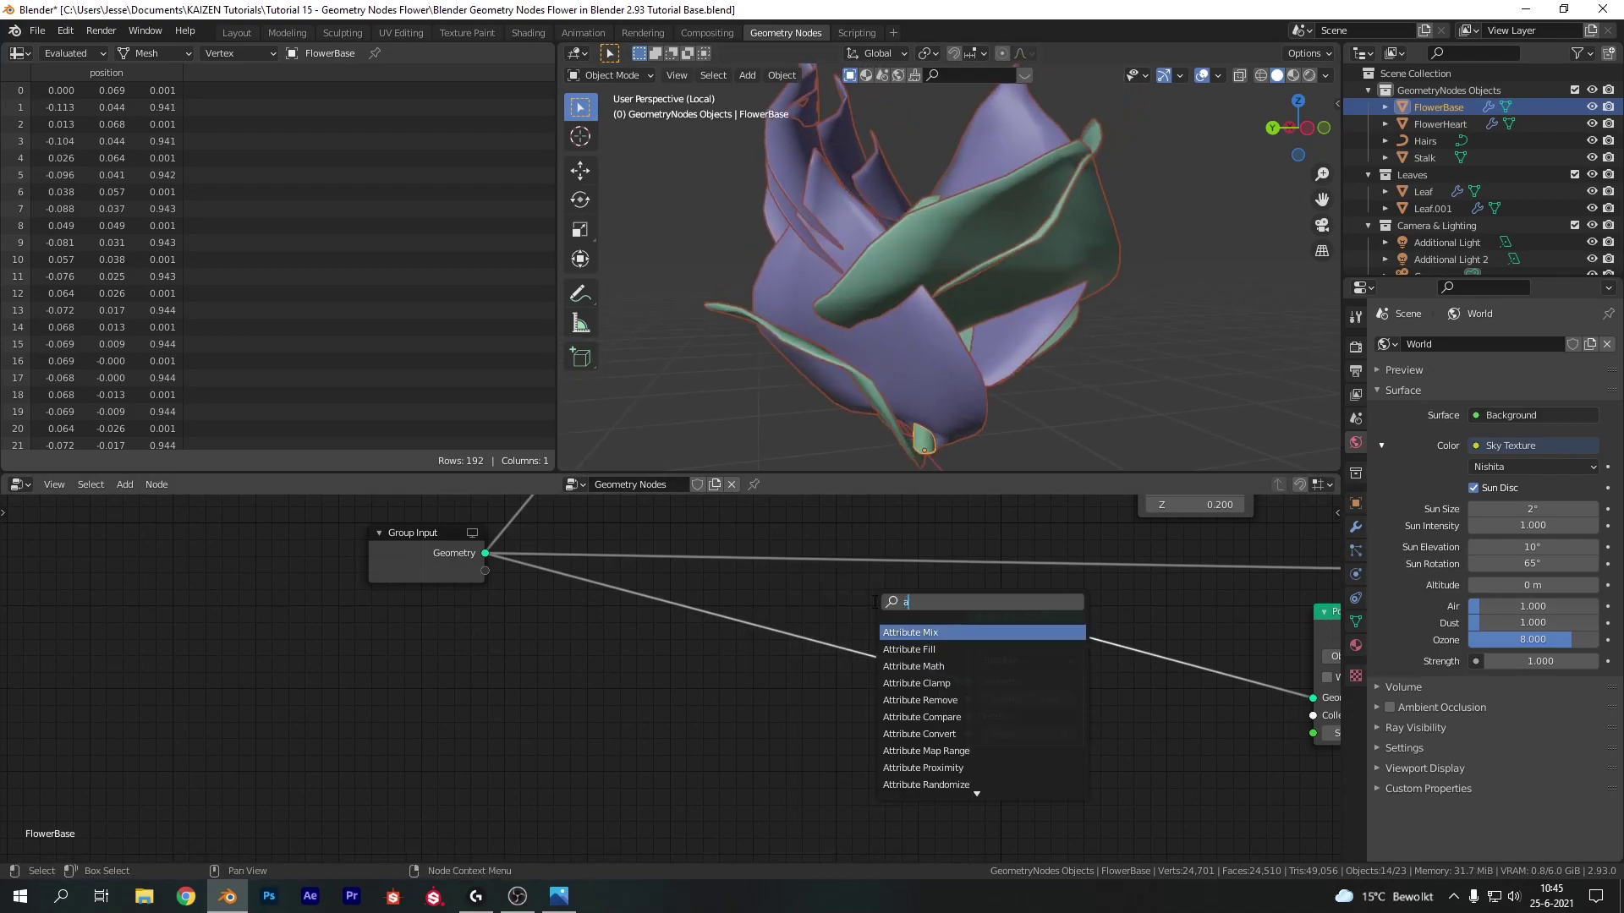
text(ttribute vector)
key(Return)
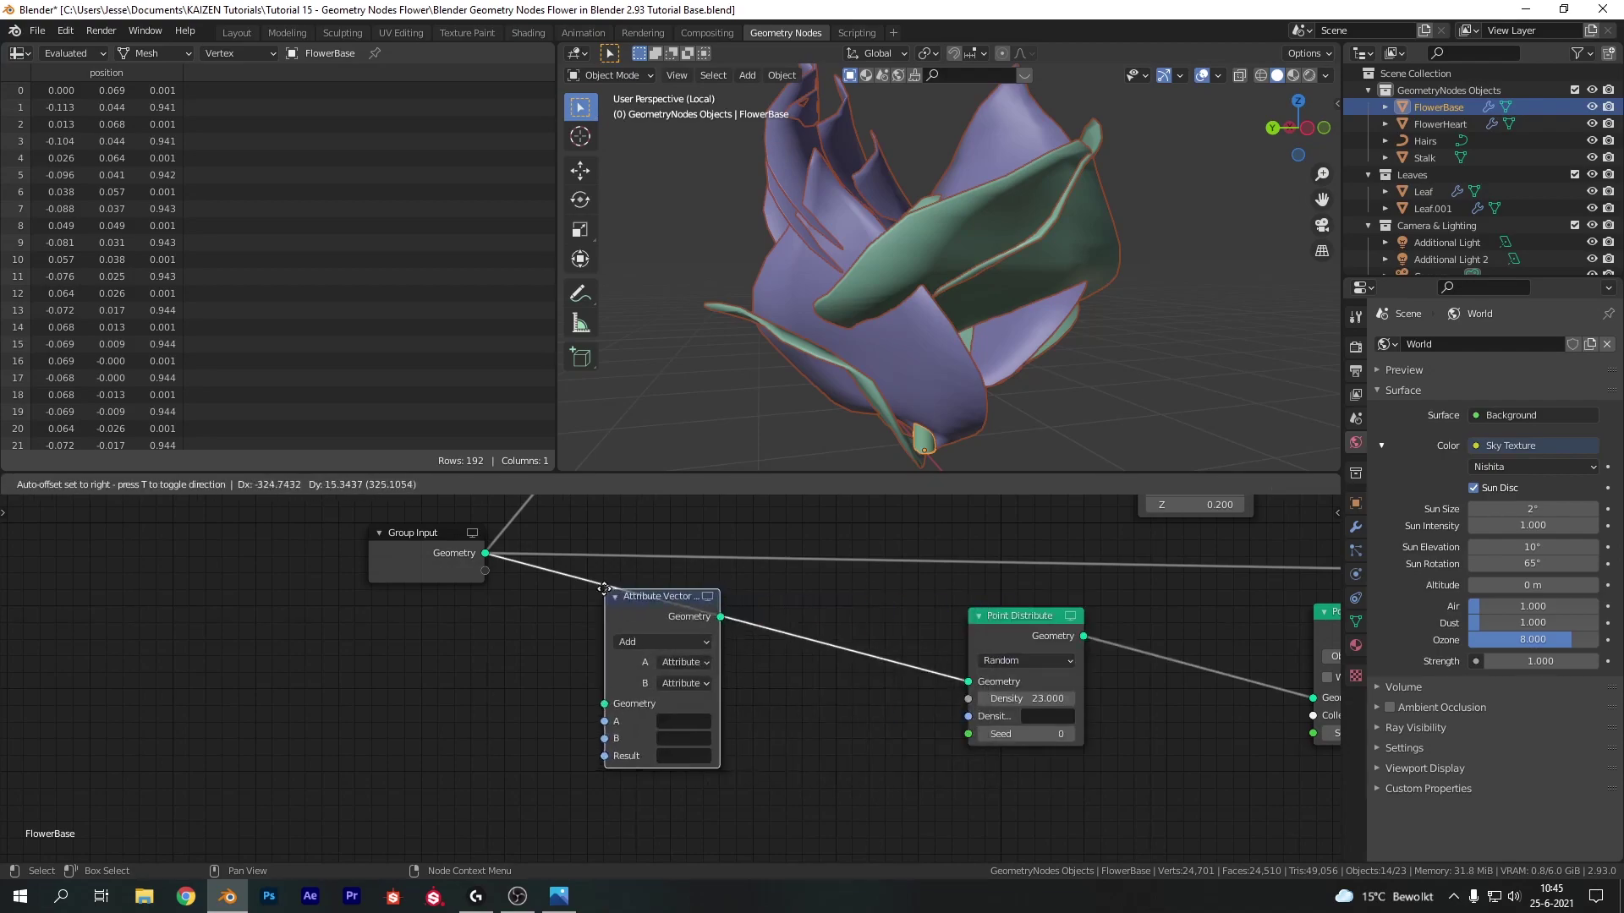
click(614, 585)
- Move the leaves' Point Distribute node and the nodes following it farther from Attribute Vector Math to make room
drag(1029, 626, 1116, 624)
scroll(1226, 554, down, 3)
drag(1269, 535, 1051, 719)
key(g)
click(1232, 678)
click(919, 653)
scroll(794, 605, up, 5)
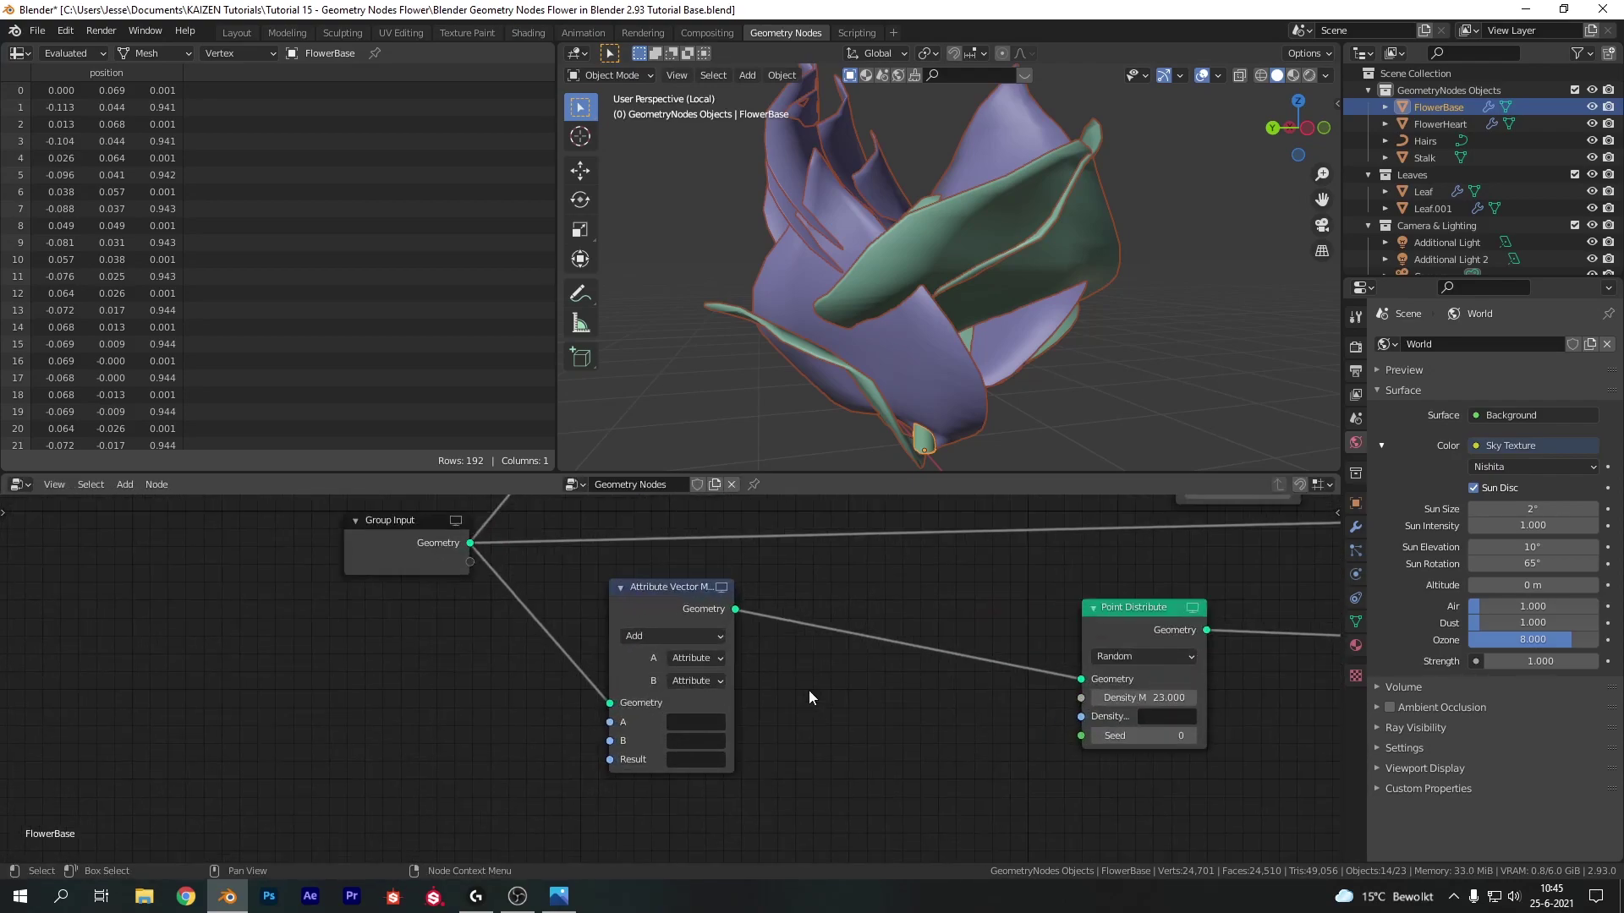
- In Attribute Vector Math, set input B's type to Vector and input A's attribute to position
middle_drag(810, 643, 739, 682)
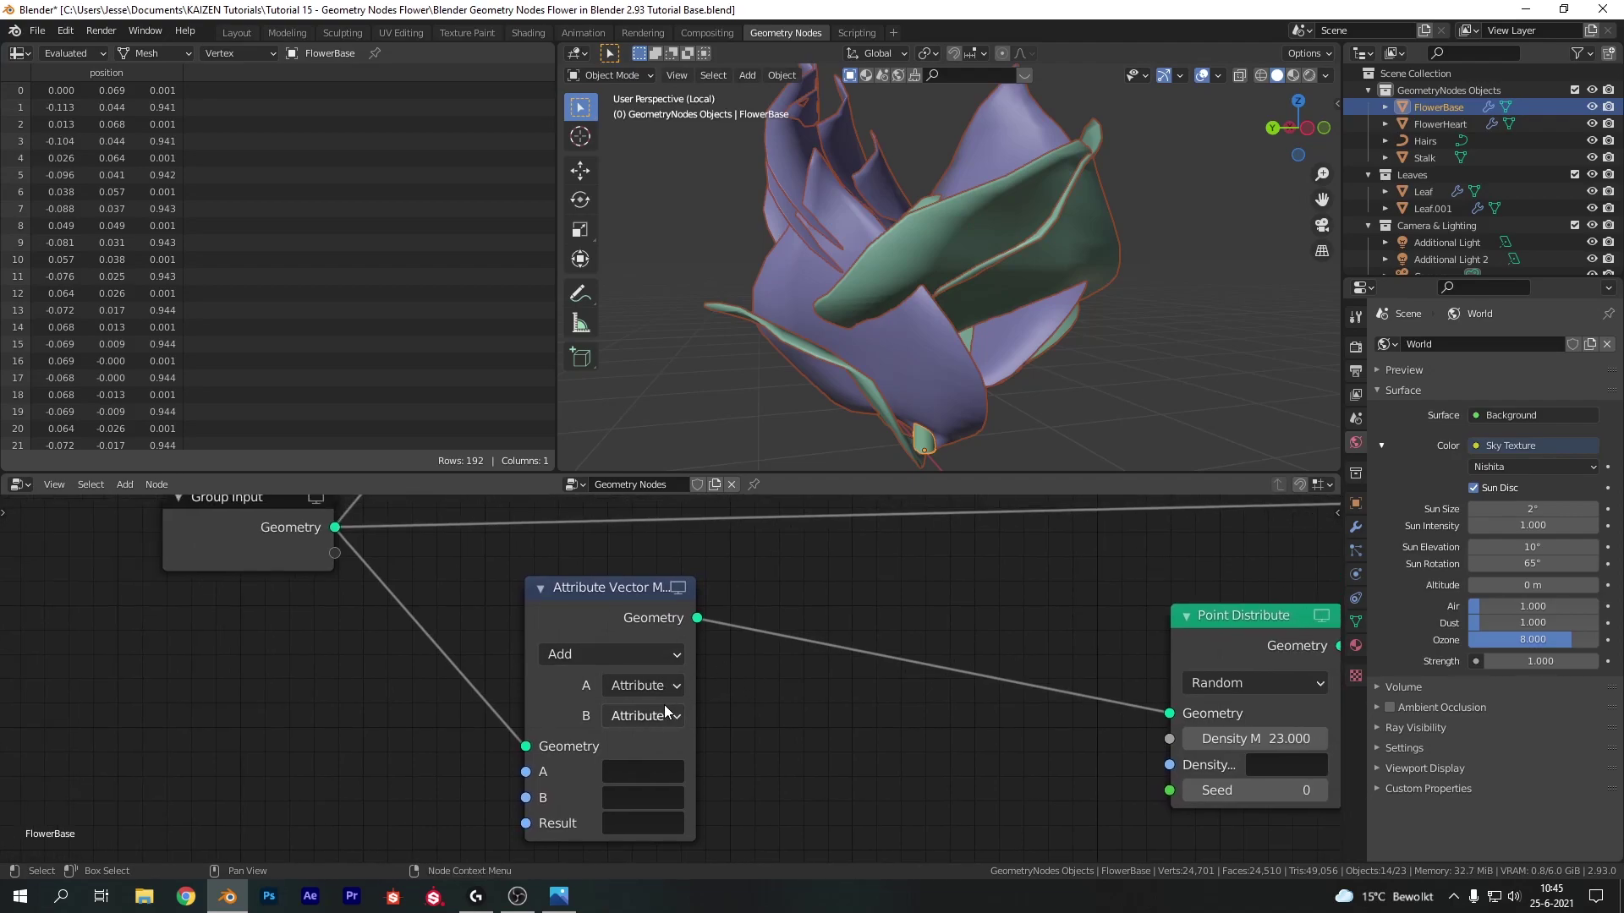
click(612, 719)
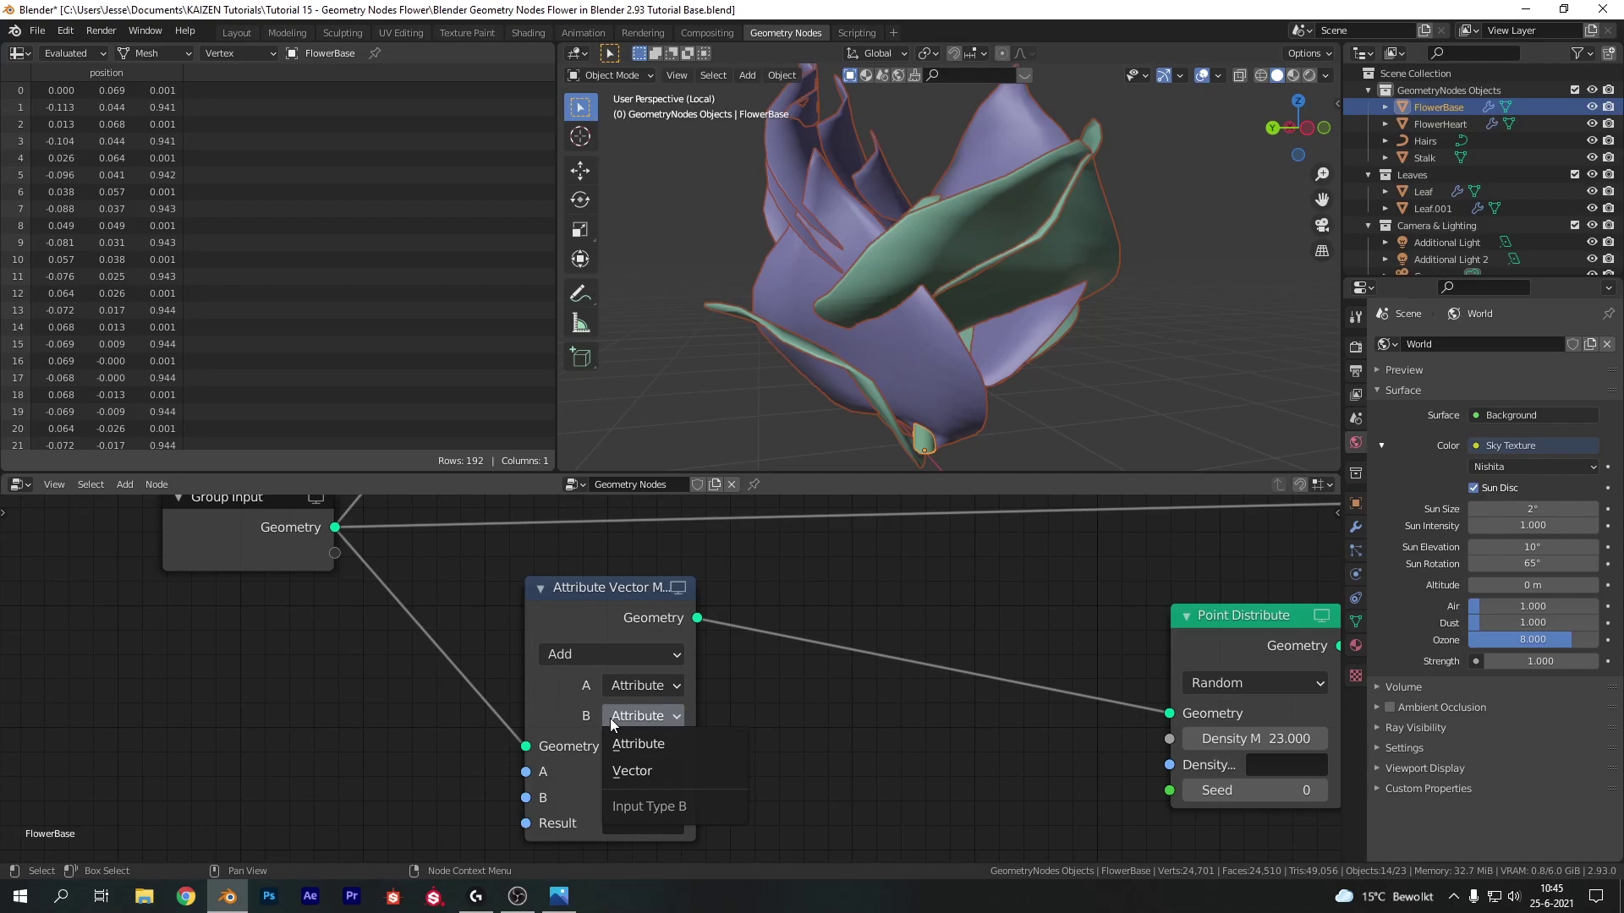
click(631, 771)
scroll(786, 674, down, 2)
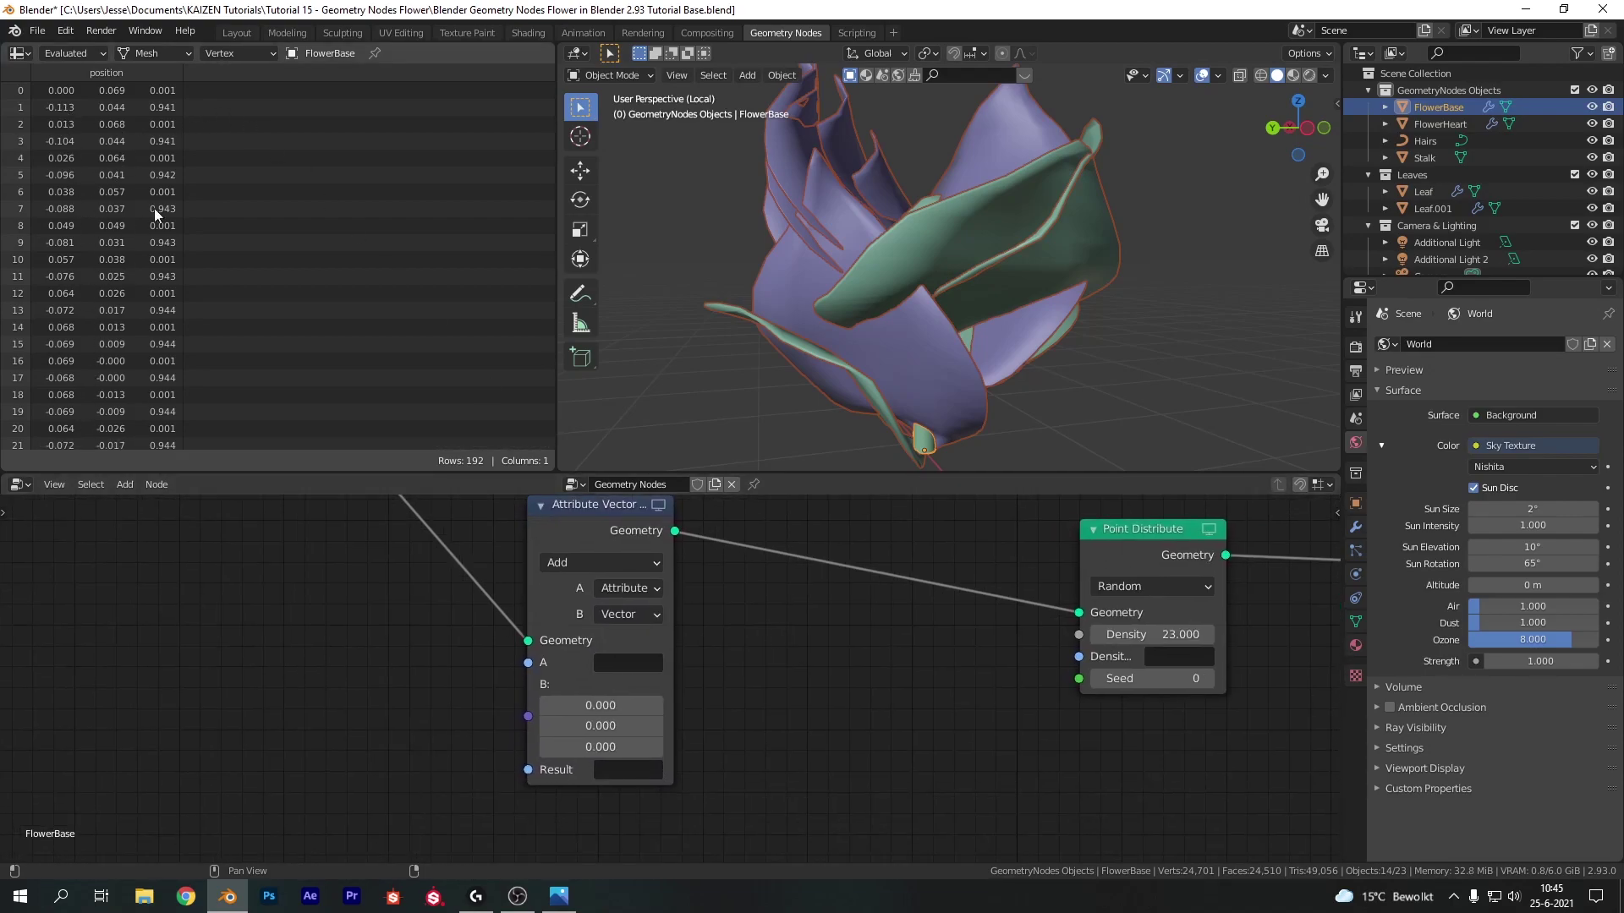
click(626, 658)
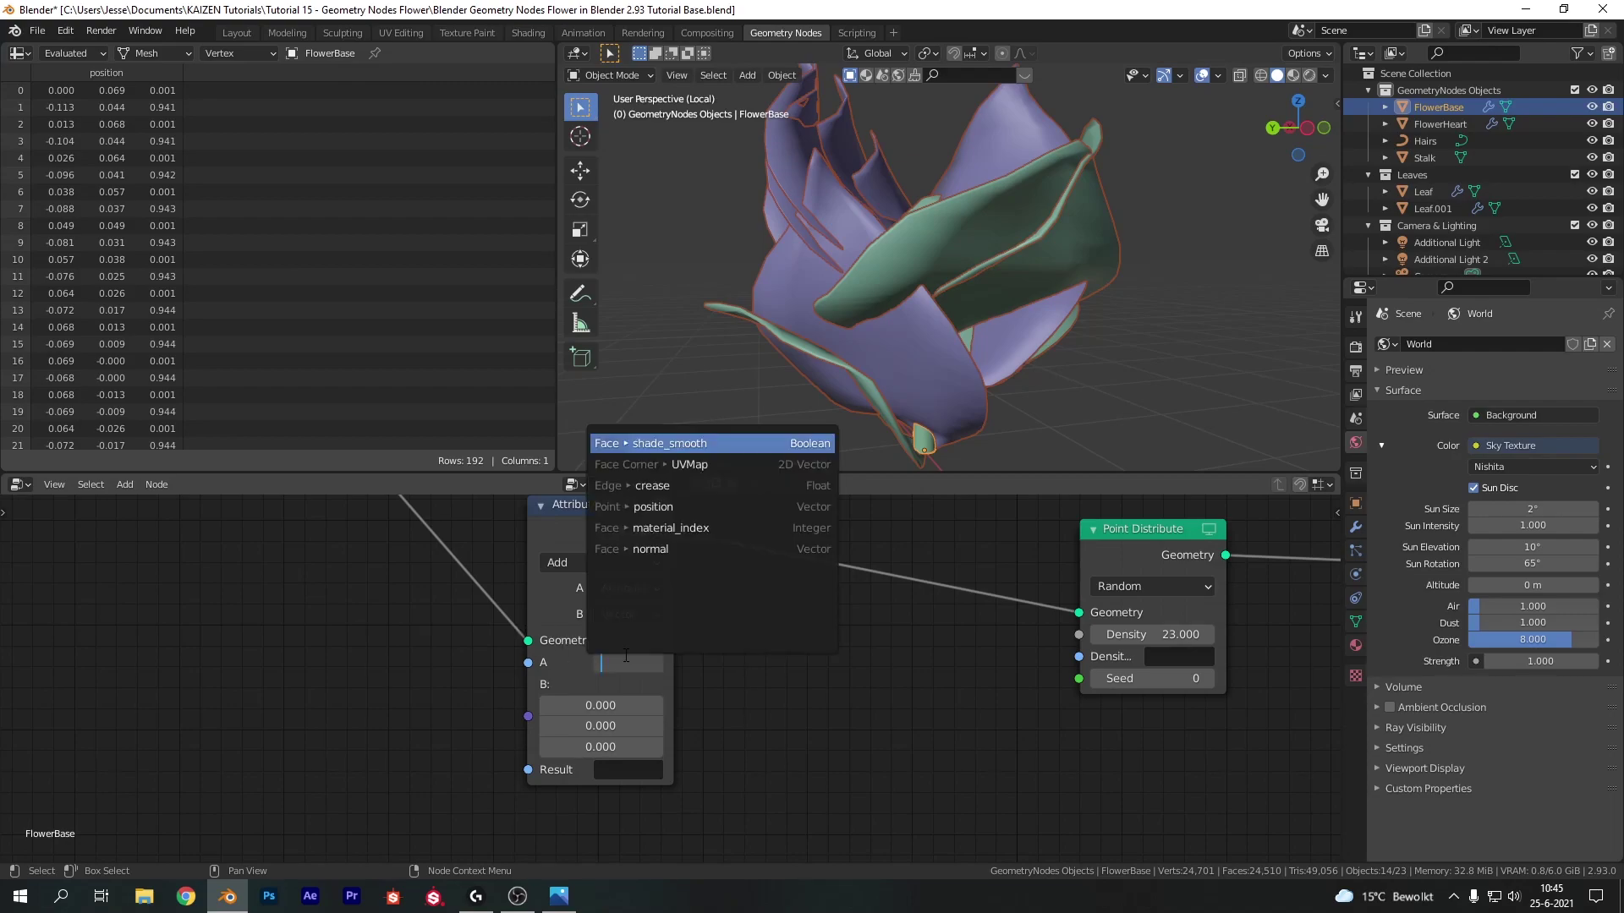
text(pos)
key(Down)
key(Return)
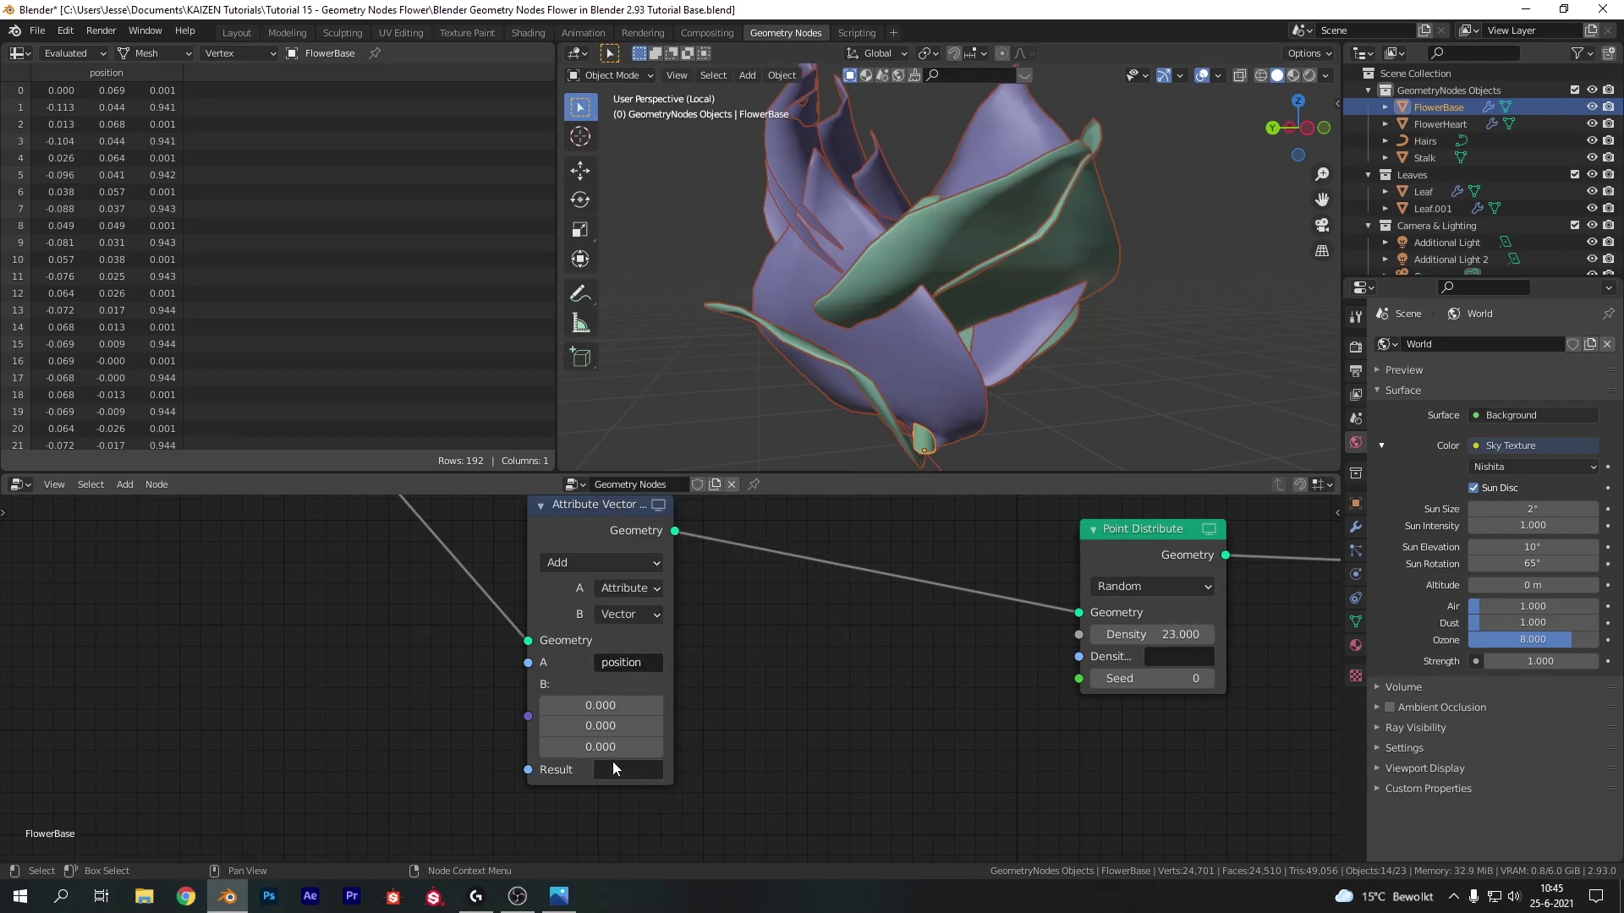
- Change the Attribute Vector Math operation to Multiply and set the Z component of vector B to 1.9
click(602, 563)
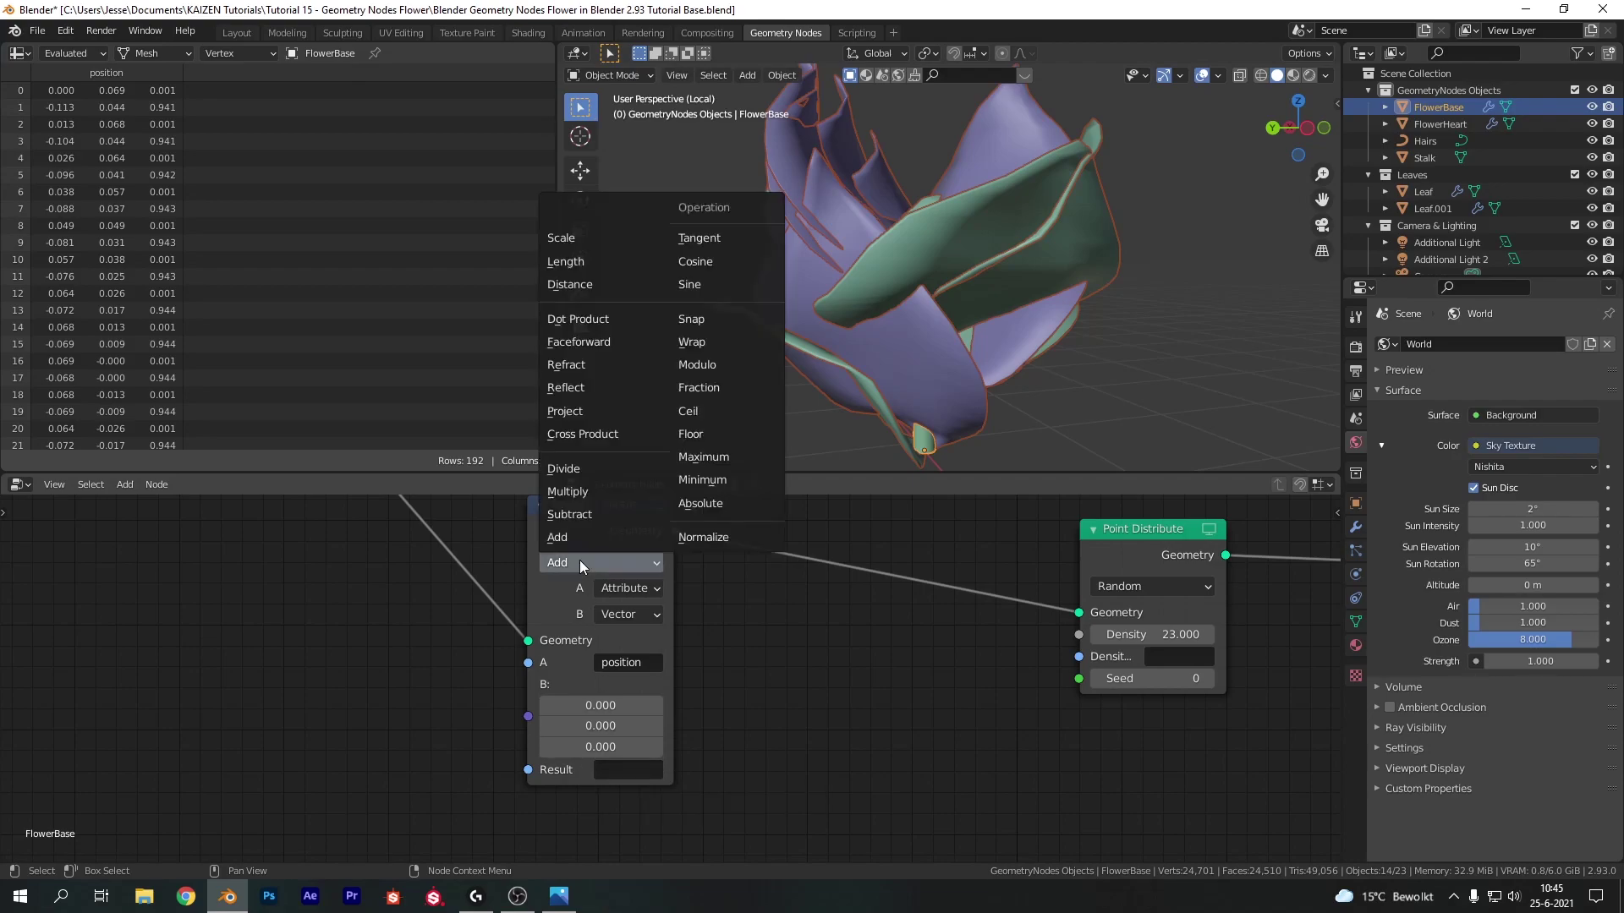
click(580, 487)
double_click(606, 743)
text(1.)
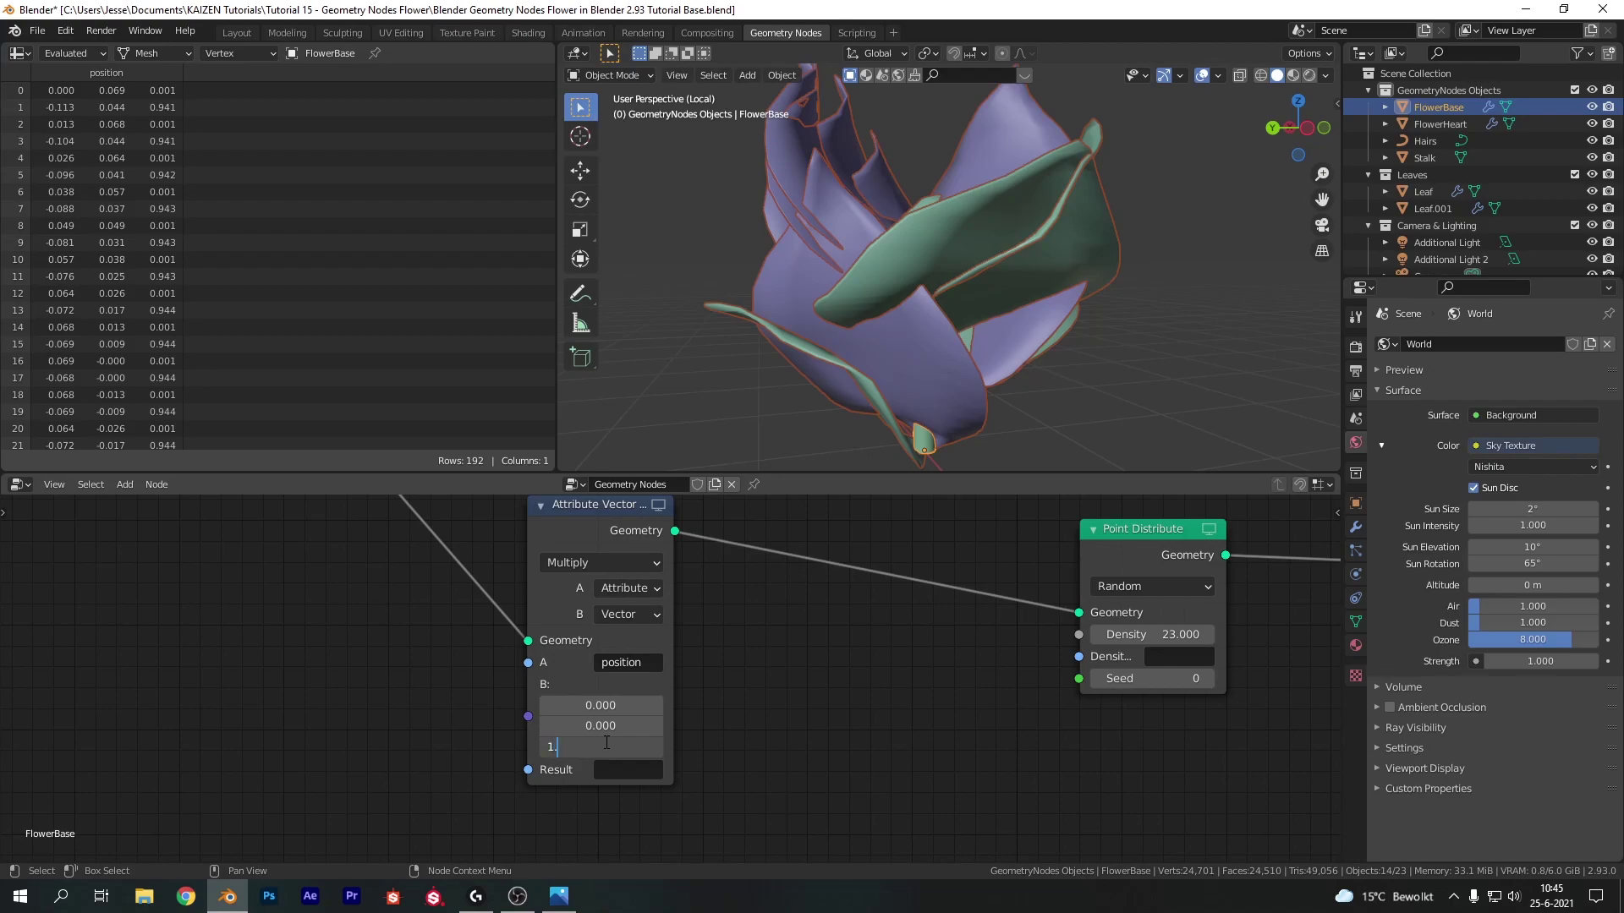
key(Return)
- Name the Attribute Vector Math result Z Pos and use it as the density attribute of the leaves' Point Distribute node
click(632, 769)
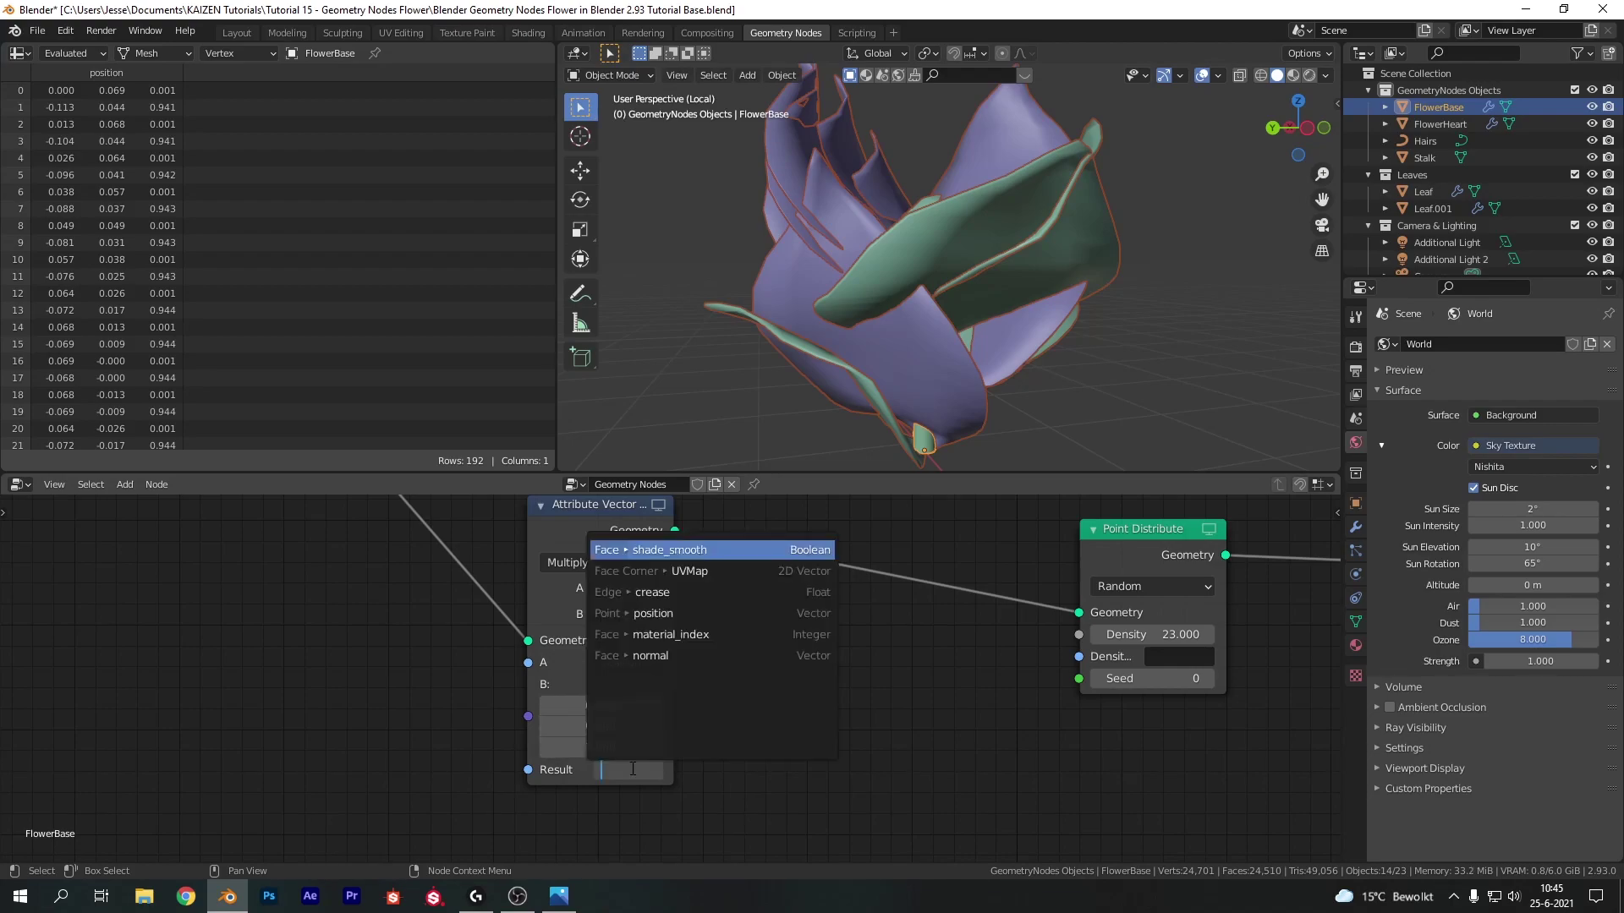
text(Z Po)
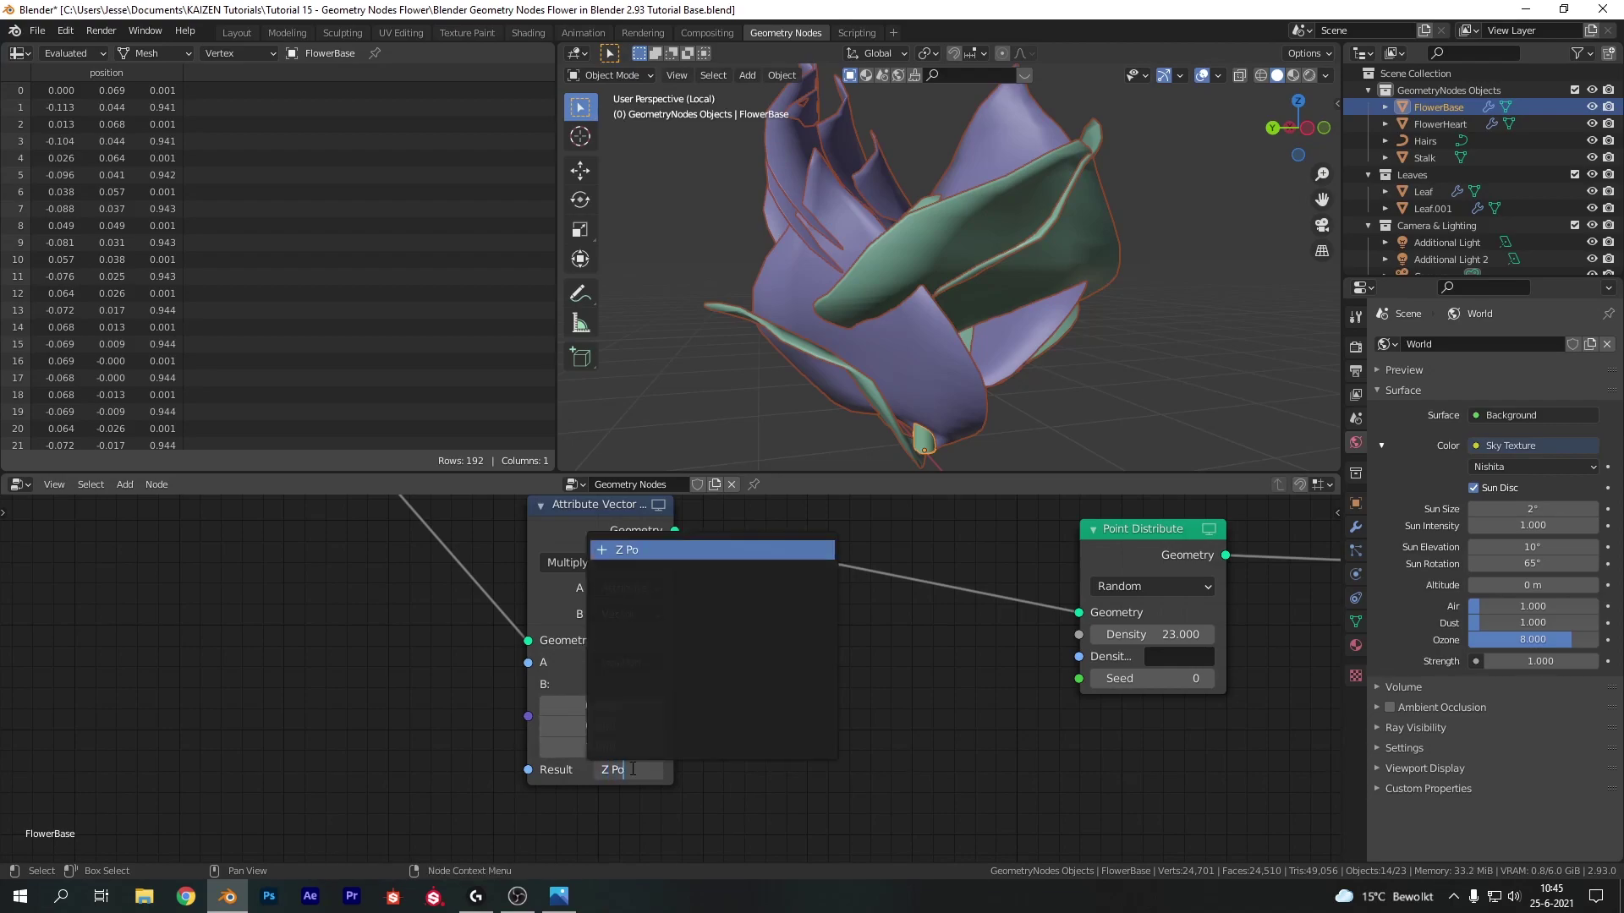
key(Return)
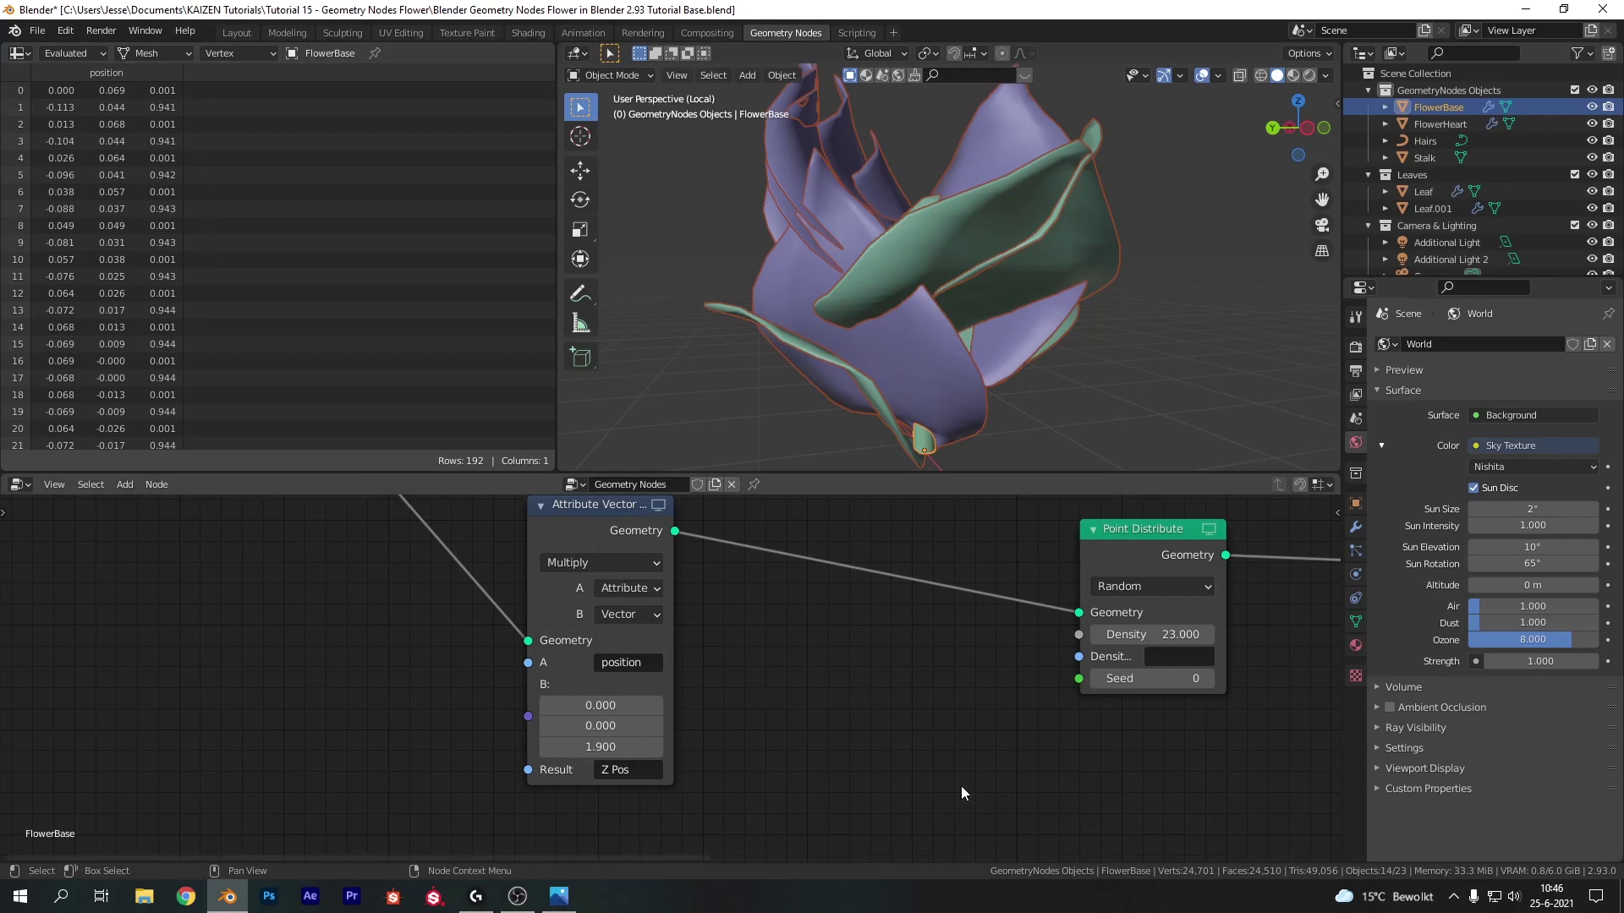
click(1165, 658)
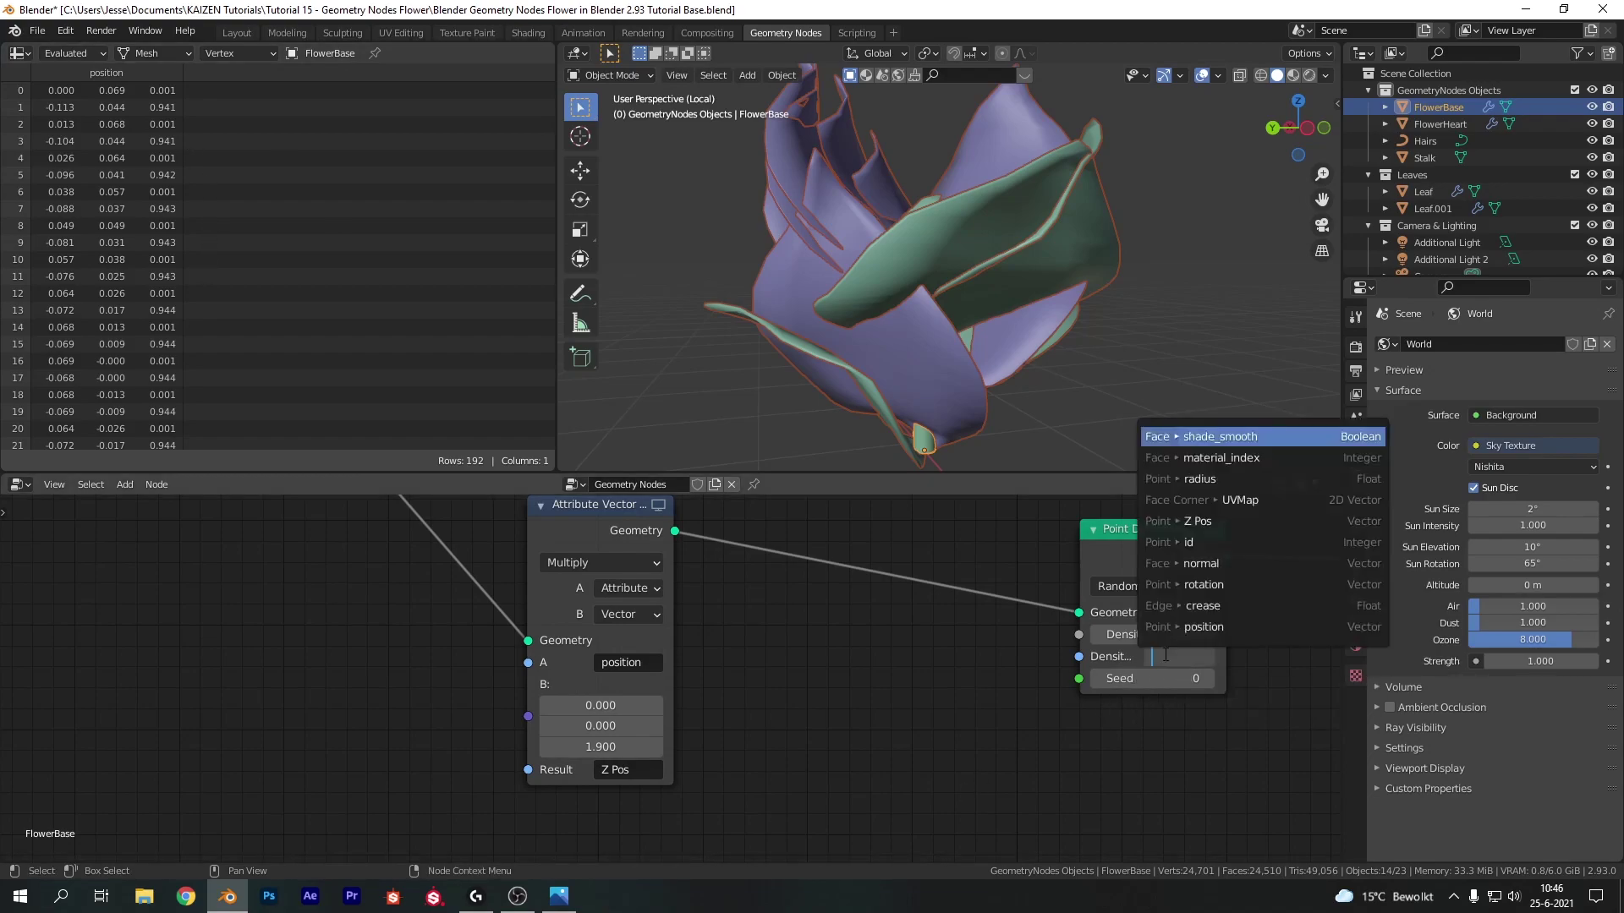
click(1175, 522)
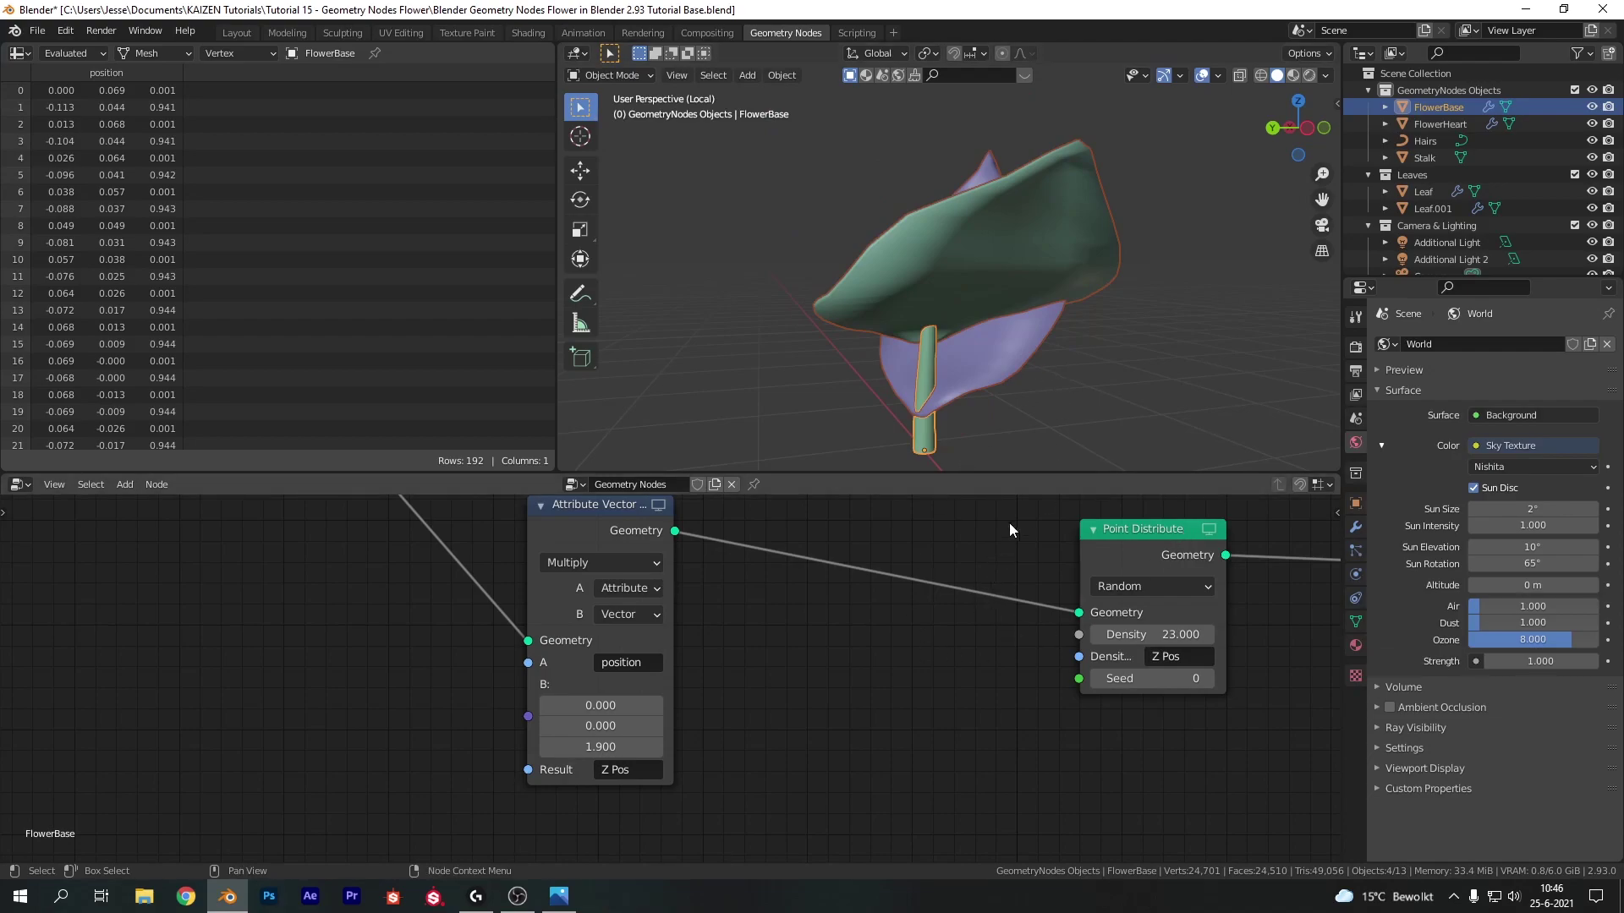
- Insert an Attribute Color Ramp between Attribute Vector Math and Point Distribute, using Z Pos as attribute and result, with the black stop at 0.391
middle_drag(1008, 526, 937, 590)
middle_drag(1034, 395, 1217, 388)
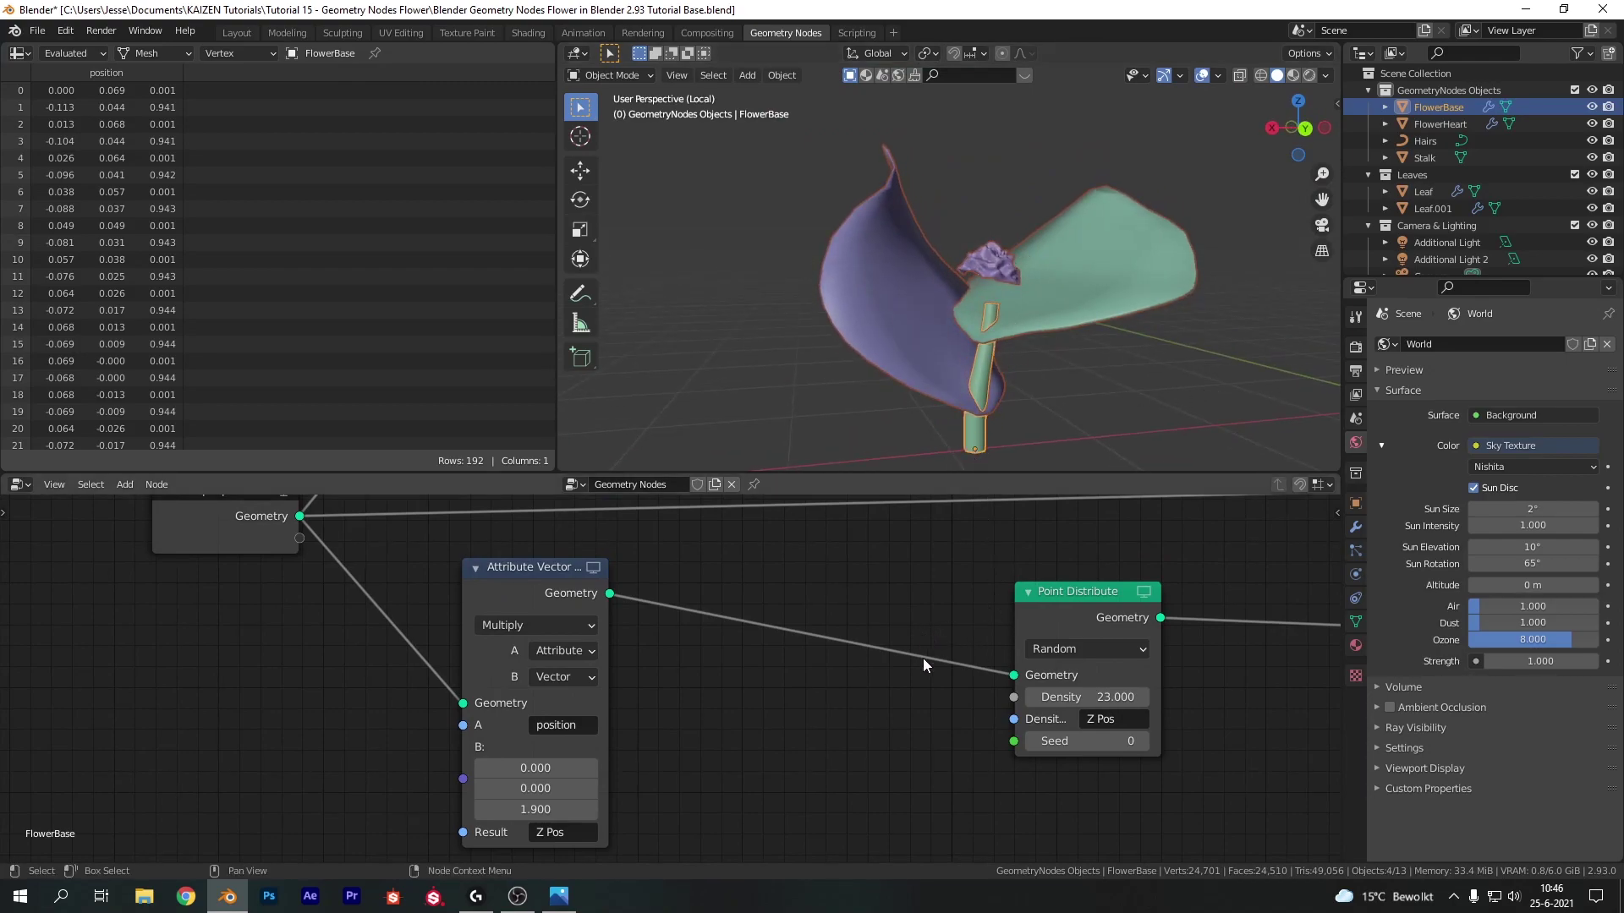
key(shift+a)
text(attribute colo)
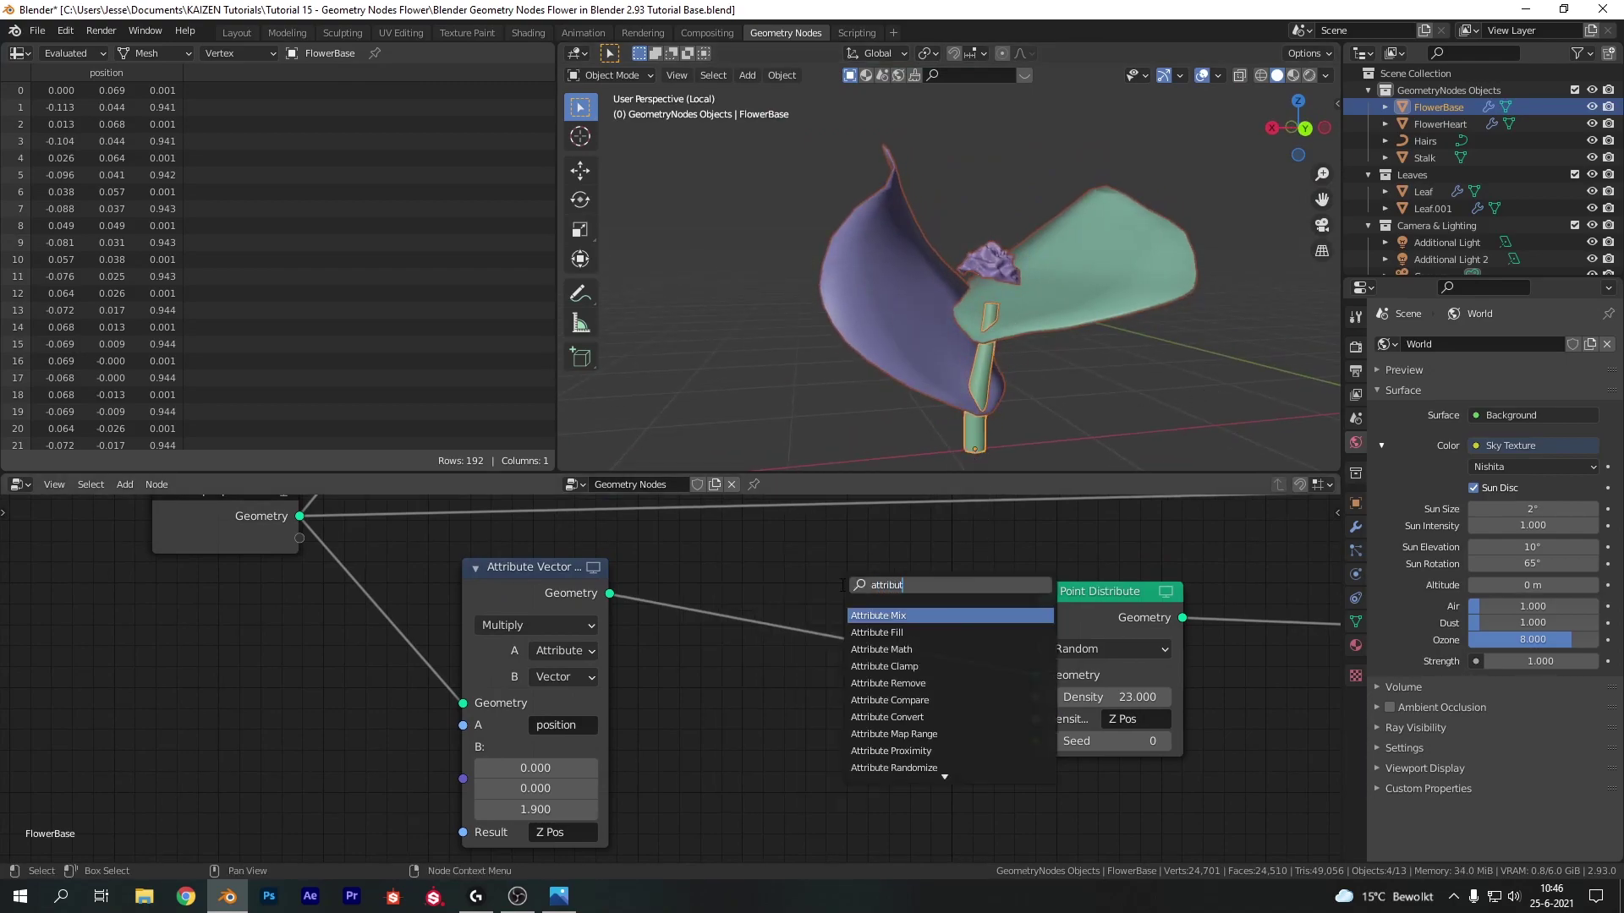
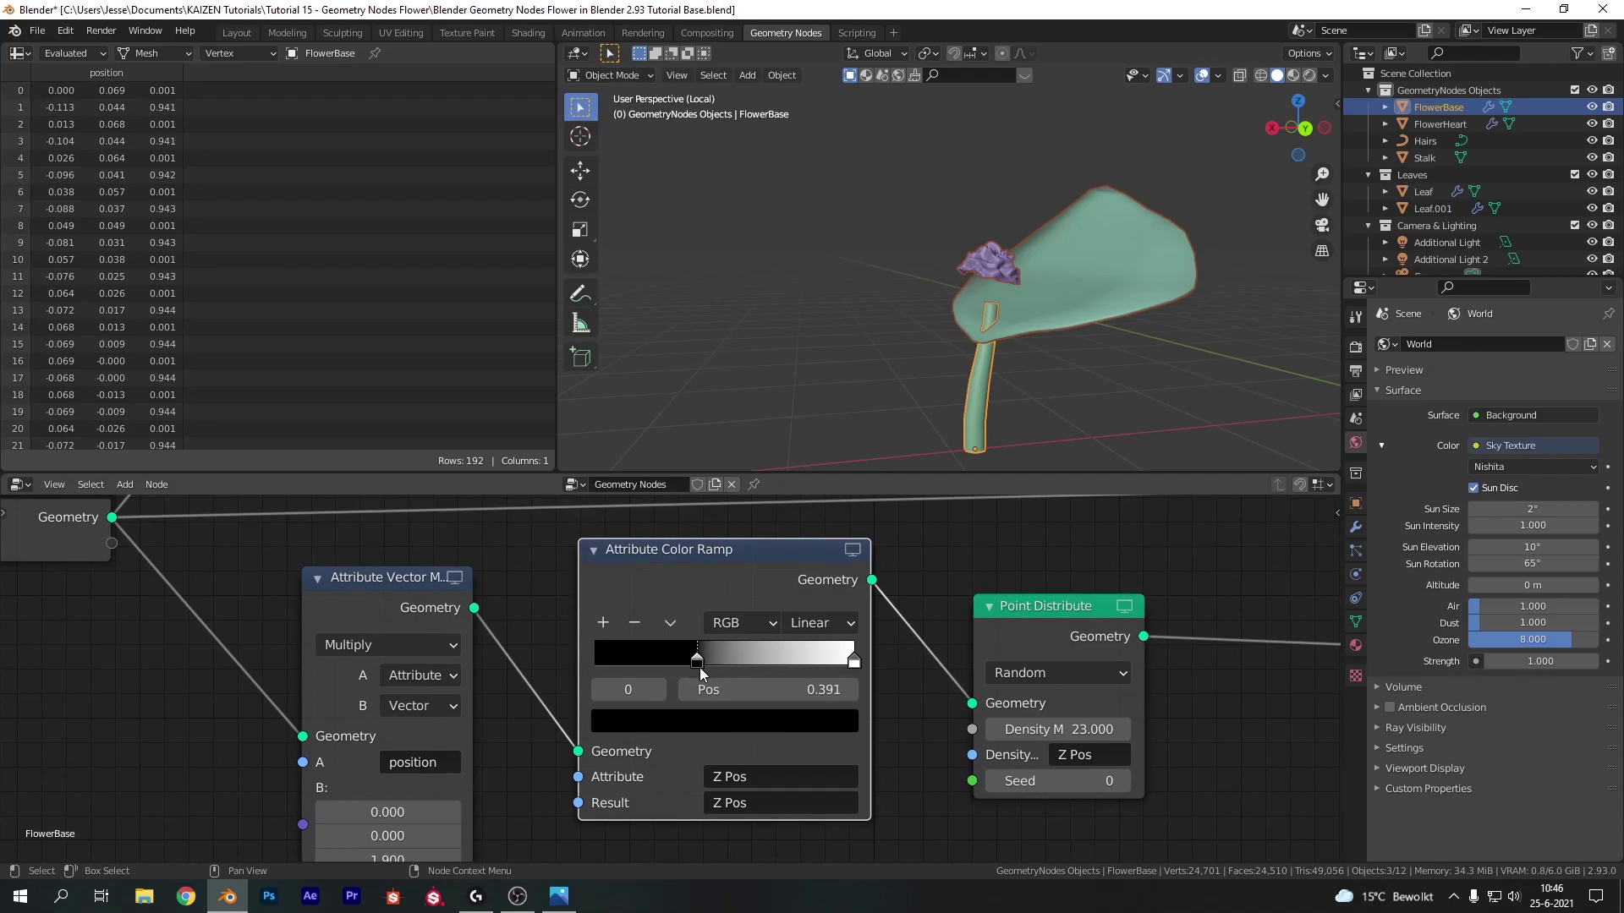
- Move the white stop of the Attribute Color Ramp to position 0.441 and check the leaf placement from several angles
drag(854, 662, 723, 674)
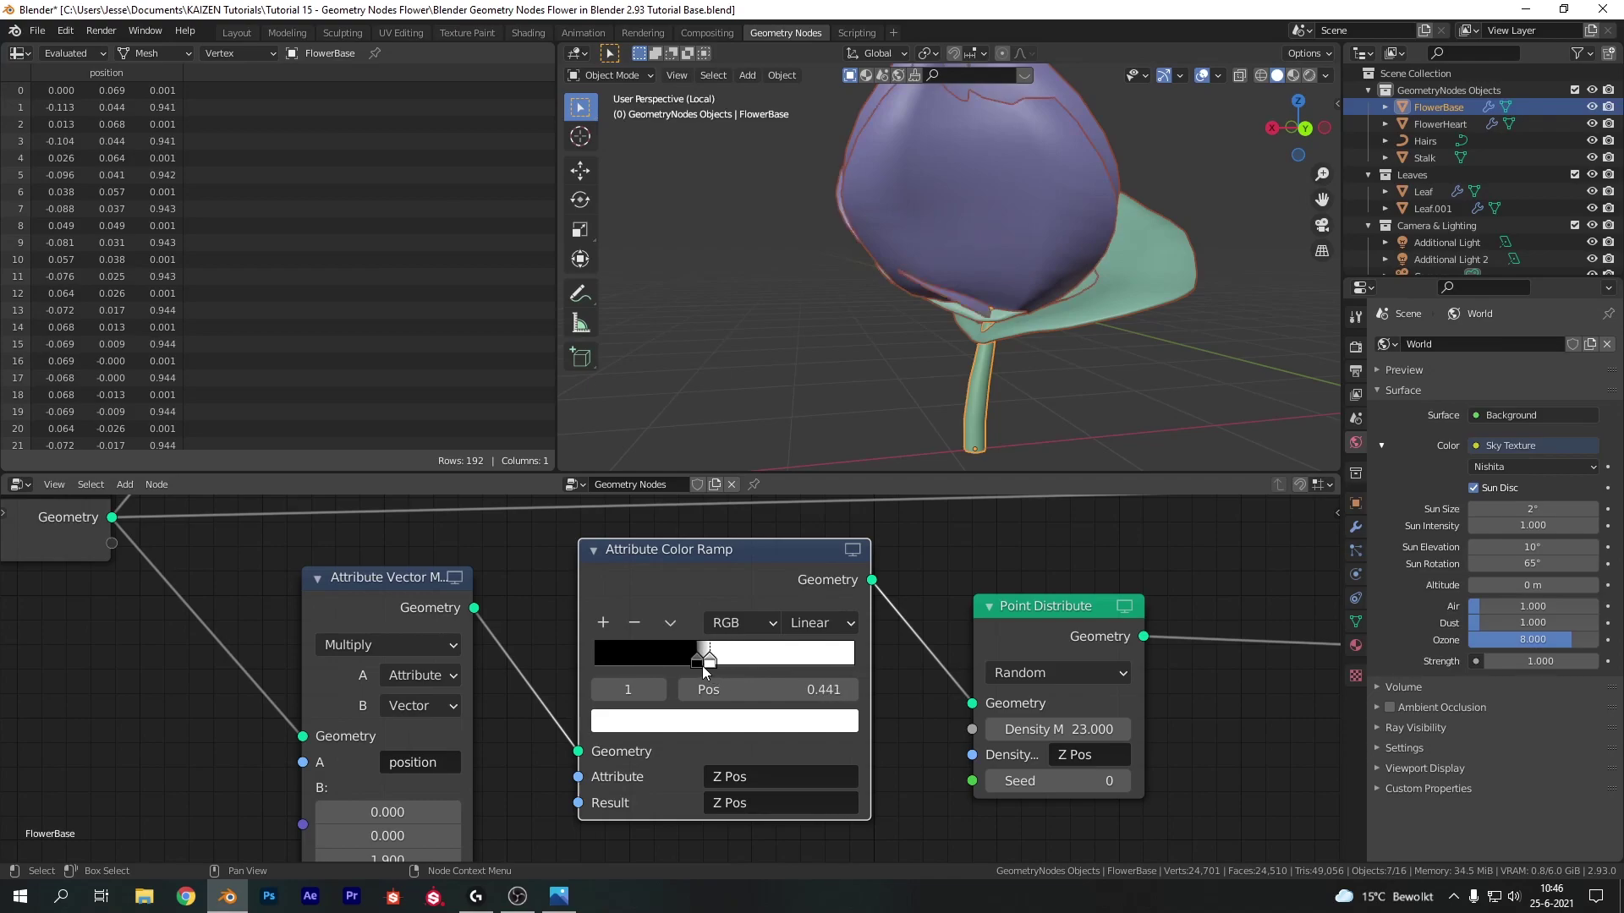
middle_drag(801, 406, 1336, 465)
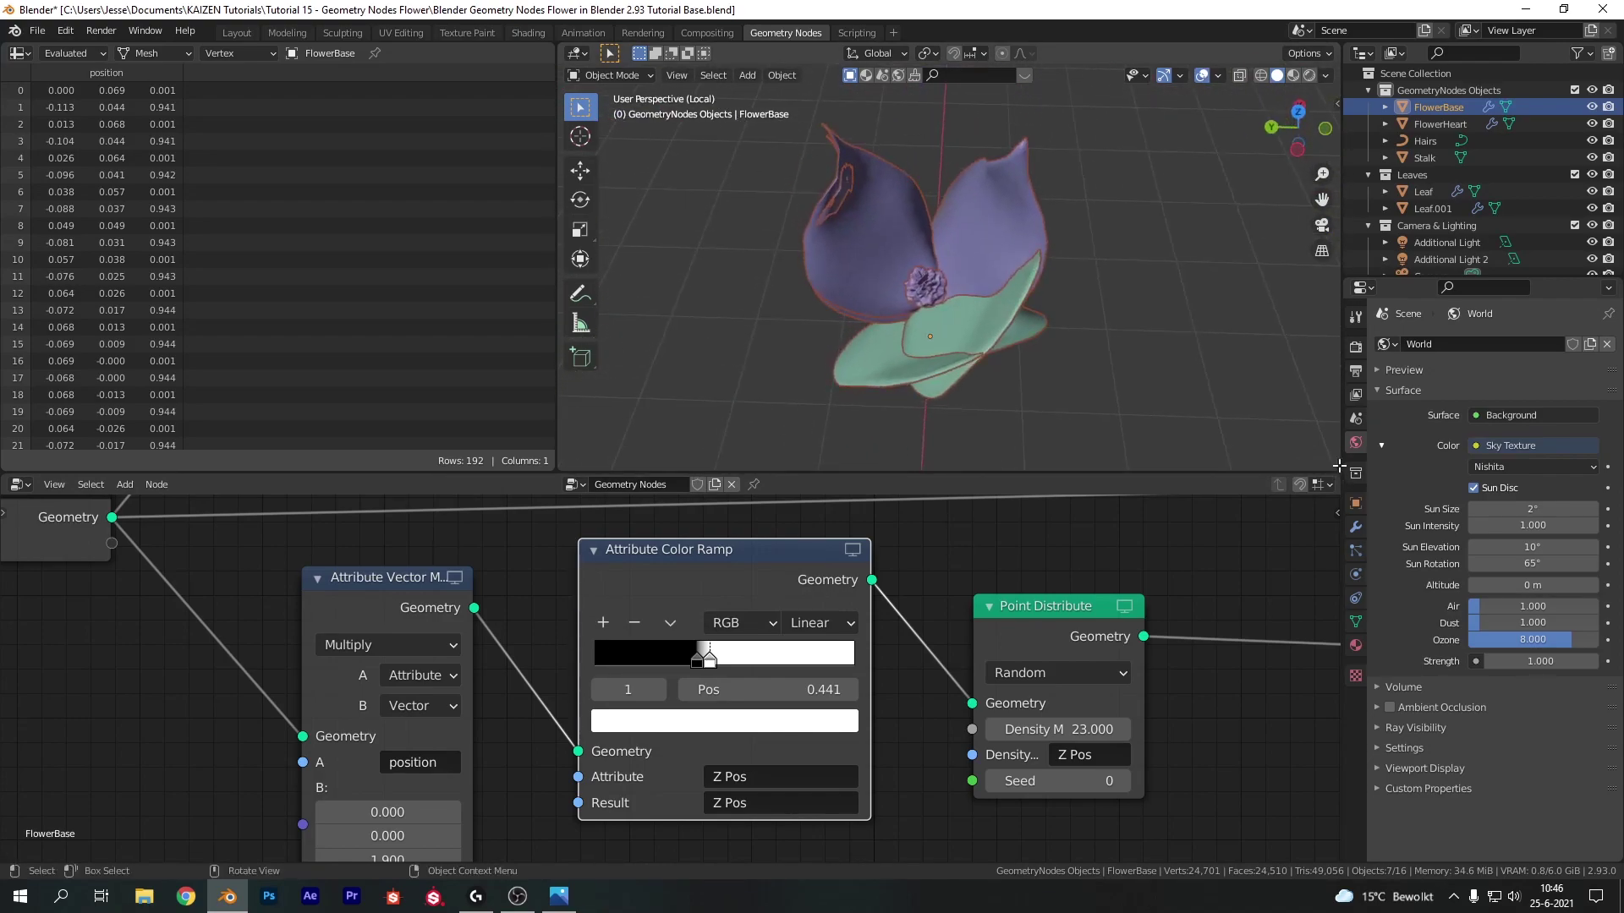
middle_drag(954, 282, 1009, 309)
middle_drag(957, 222, 866, 286)
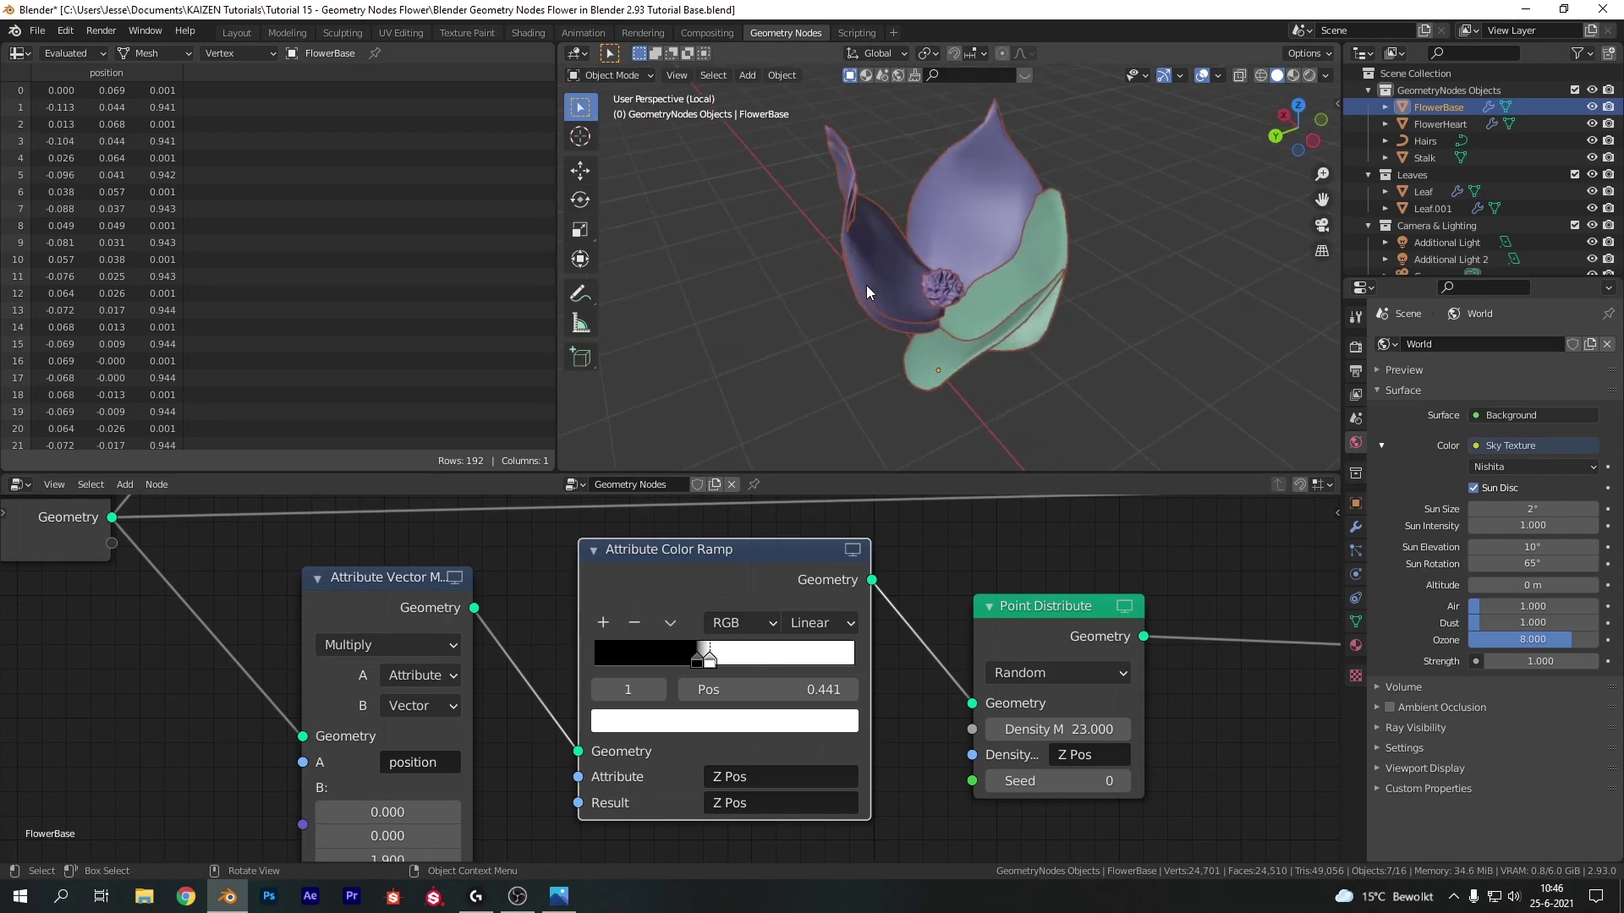
- Insert two Attribute Randomize nodes in series between the leaves' Point Distribute and Point Instance nodes
scroll(1032, 609, down, 3)
middle_drag(971, 617, 611, 672)
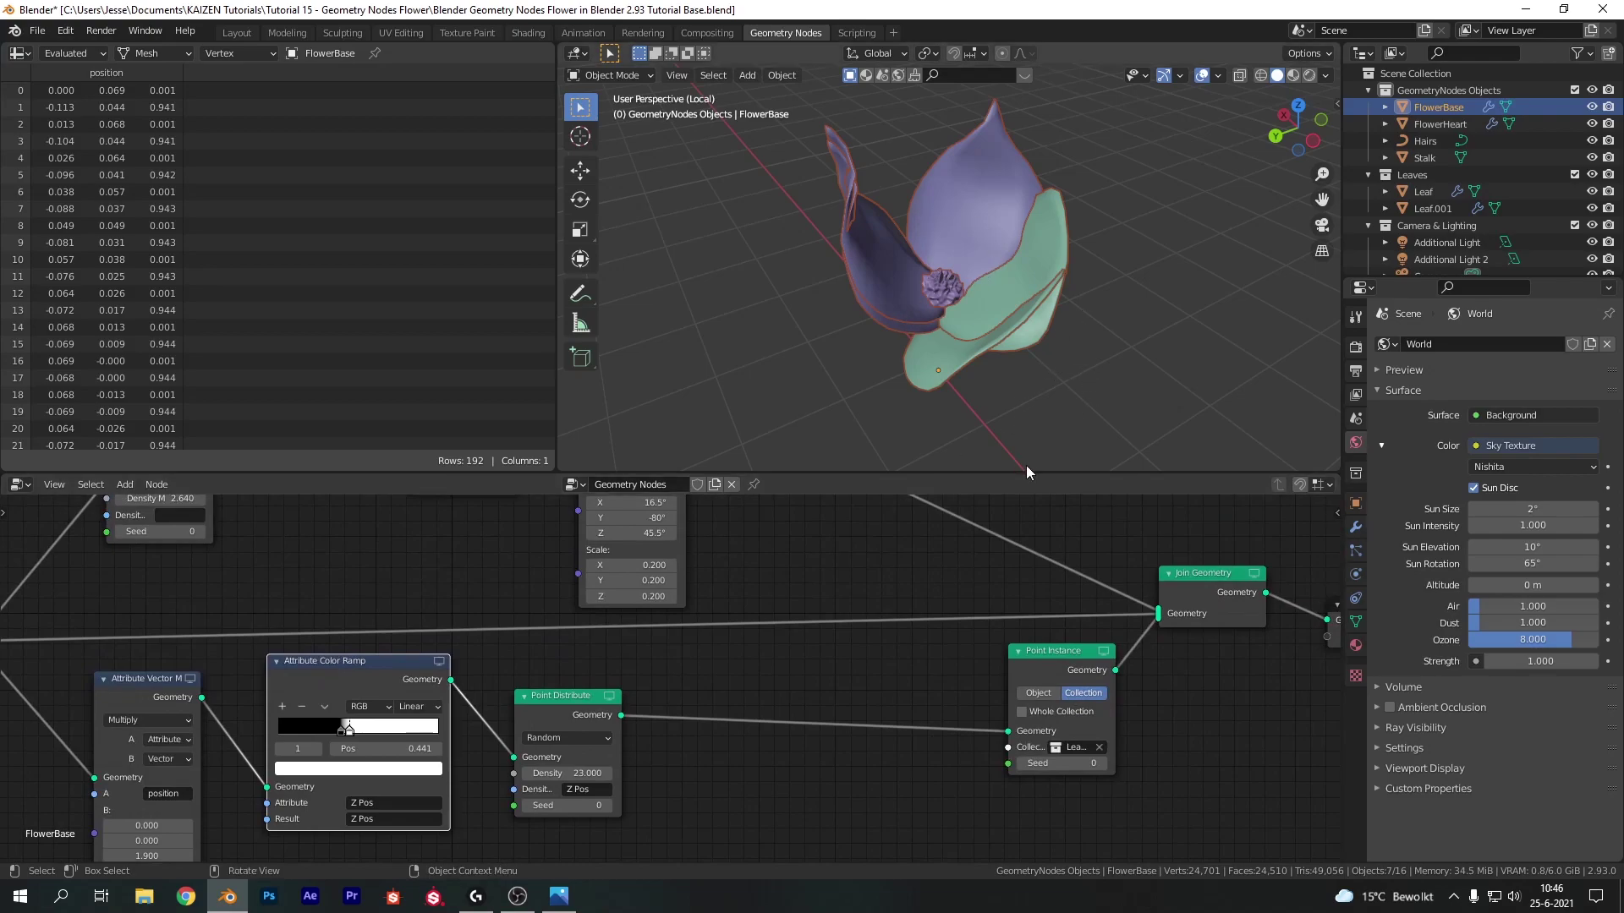
middle_drag(1003, 226, 1097, 236)
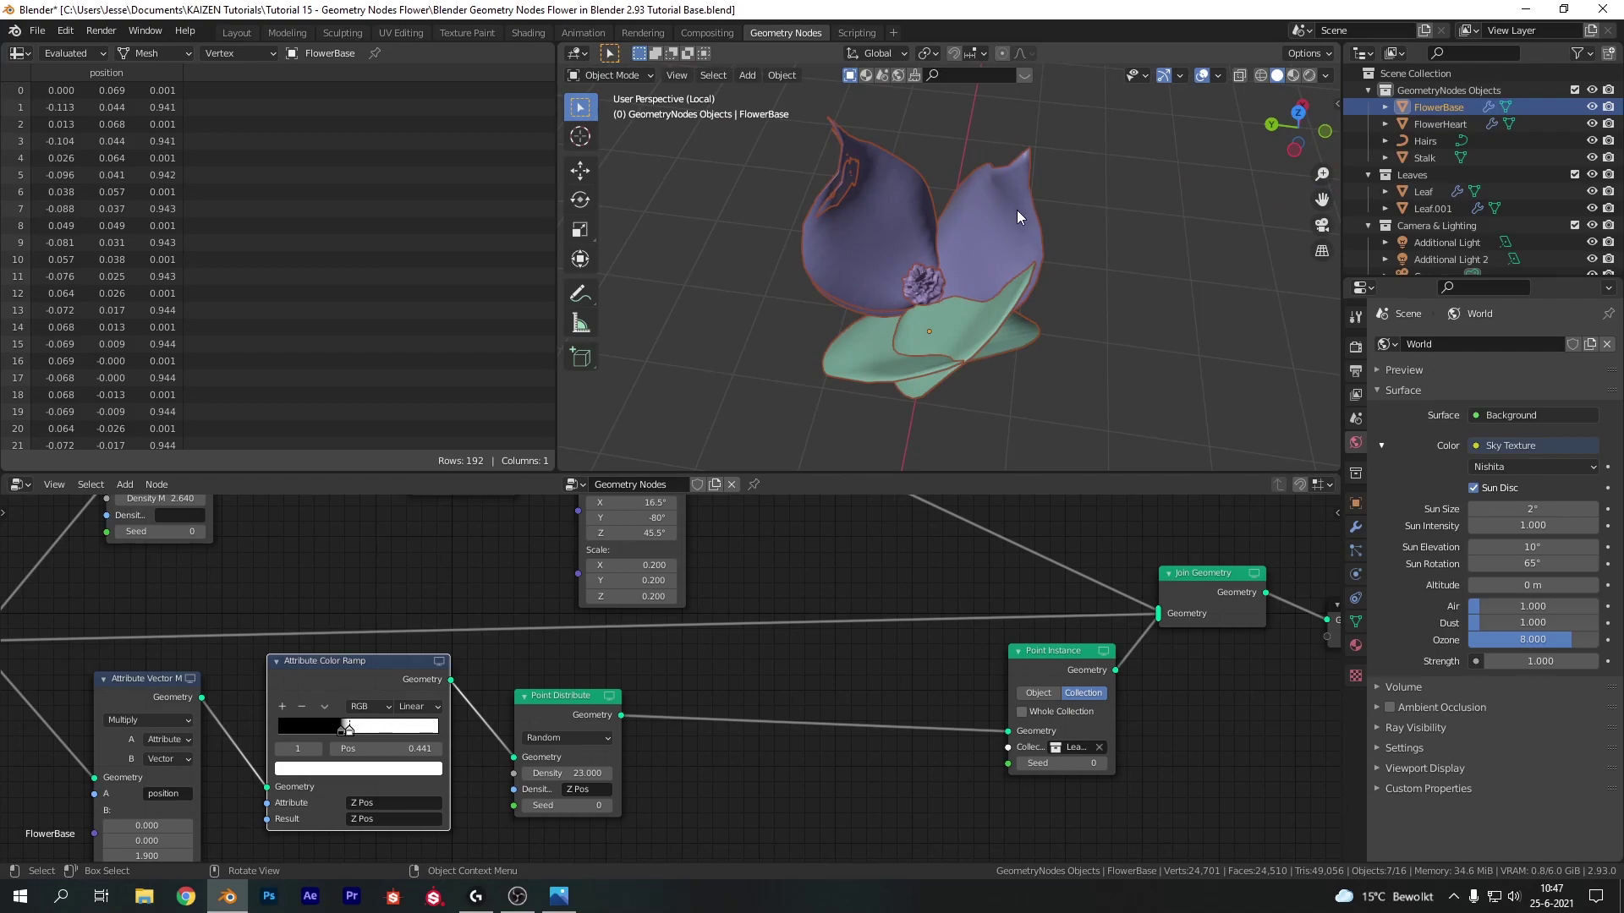
middle_drag(846, 661, 821, 634)
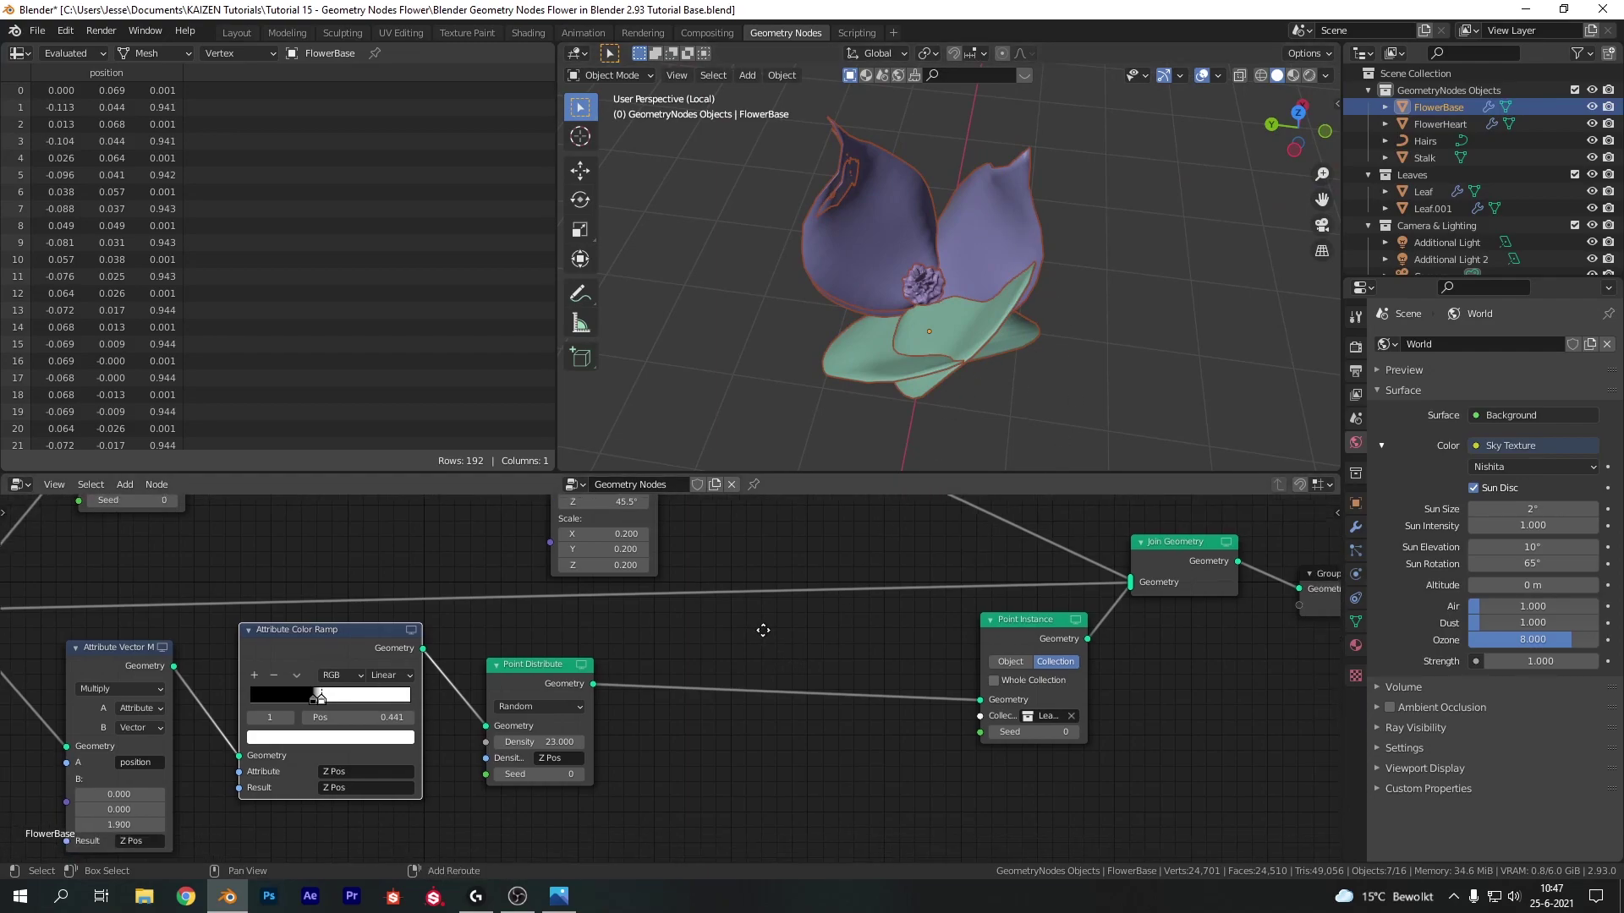
scroll(761, 554, up, 2)
key(shift+a)
text(attribute rand)
key(Return)
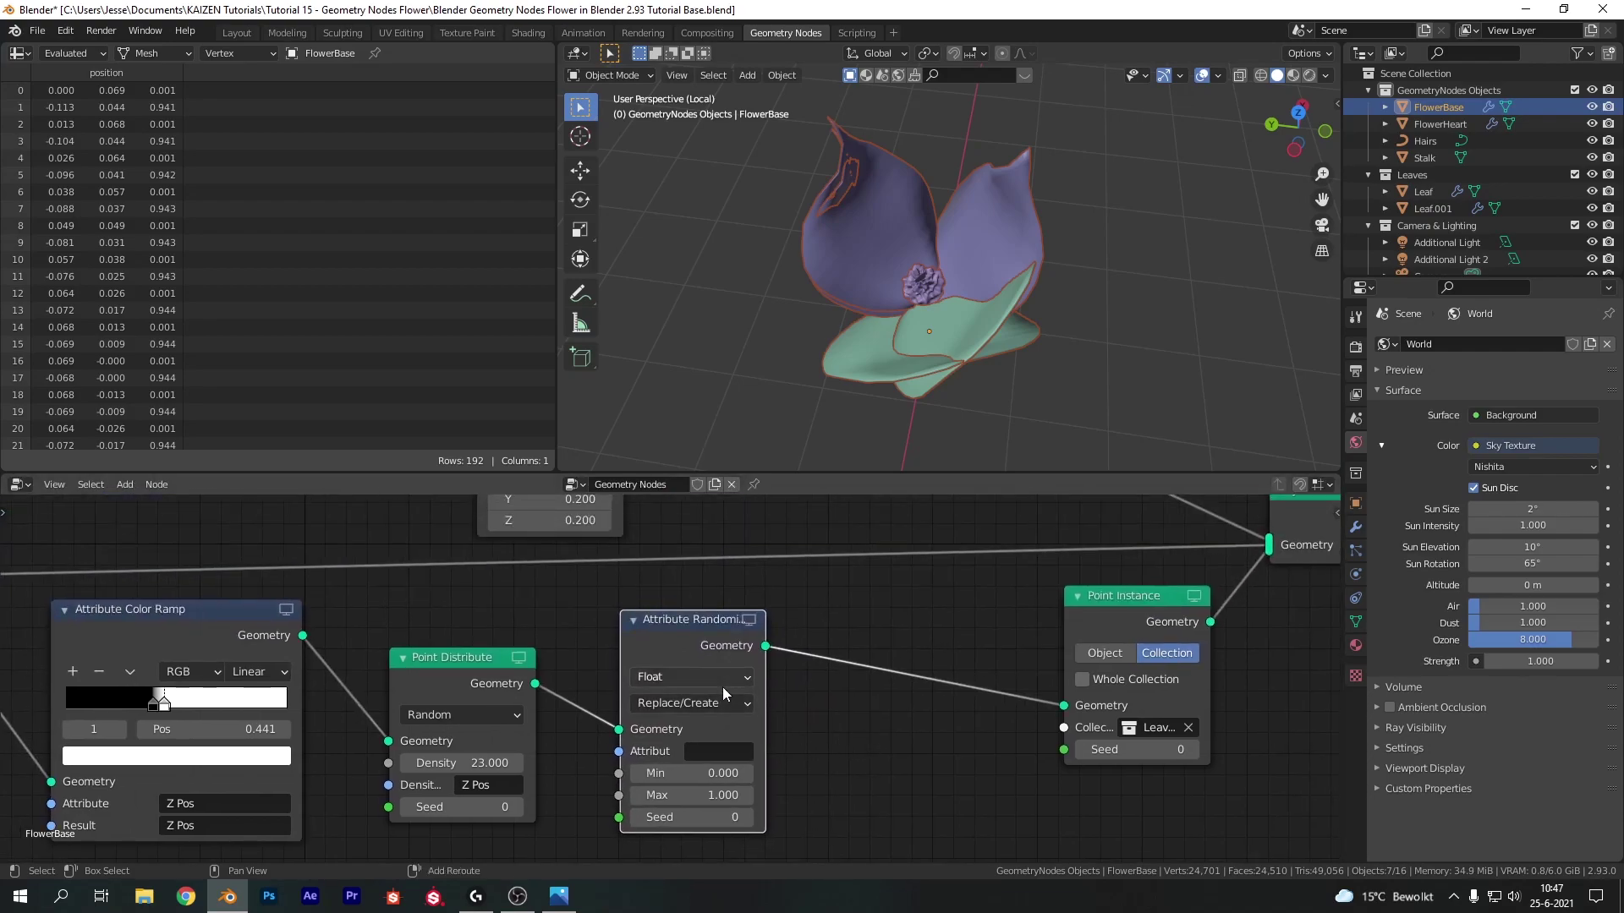
click(870, 672)
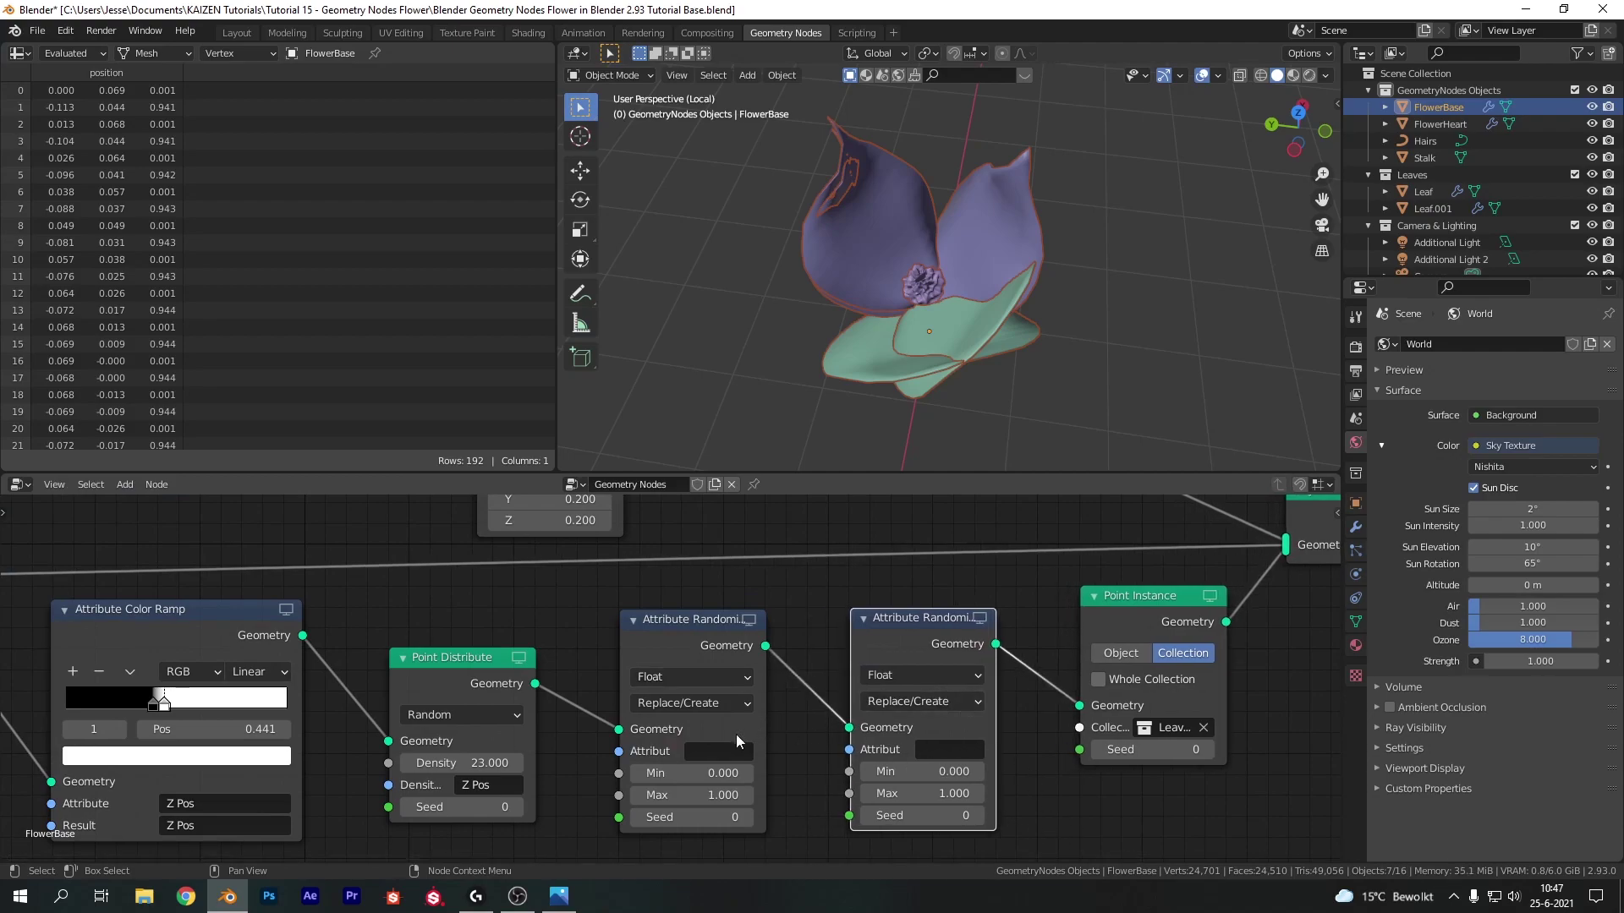
- Set the first Attribute Randomize node's attribute to scale and its data type to Vector
click(713, 752)
text(scakl)
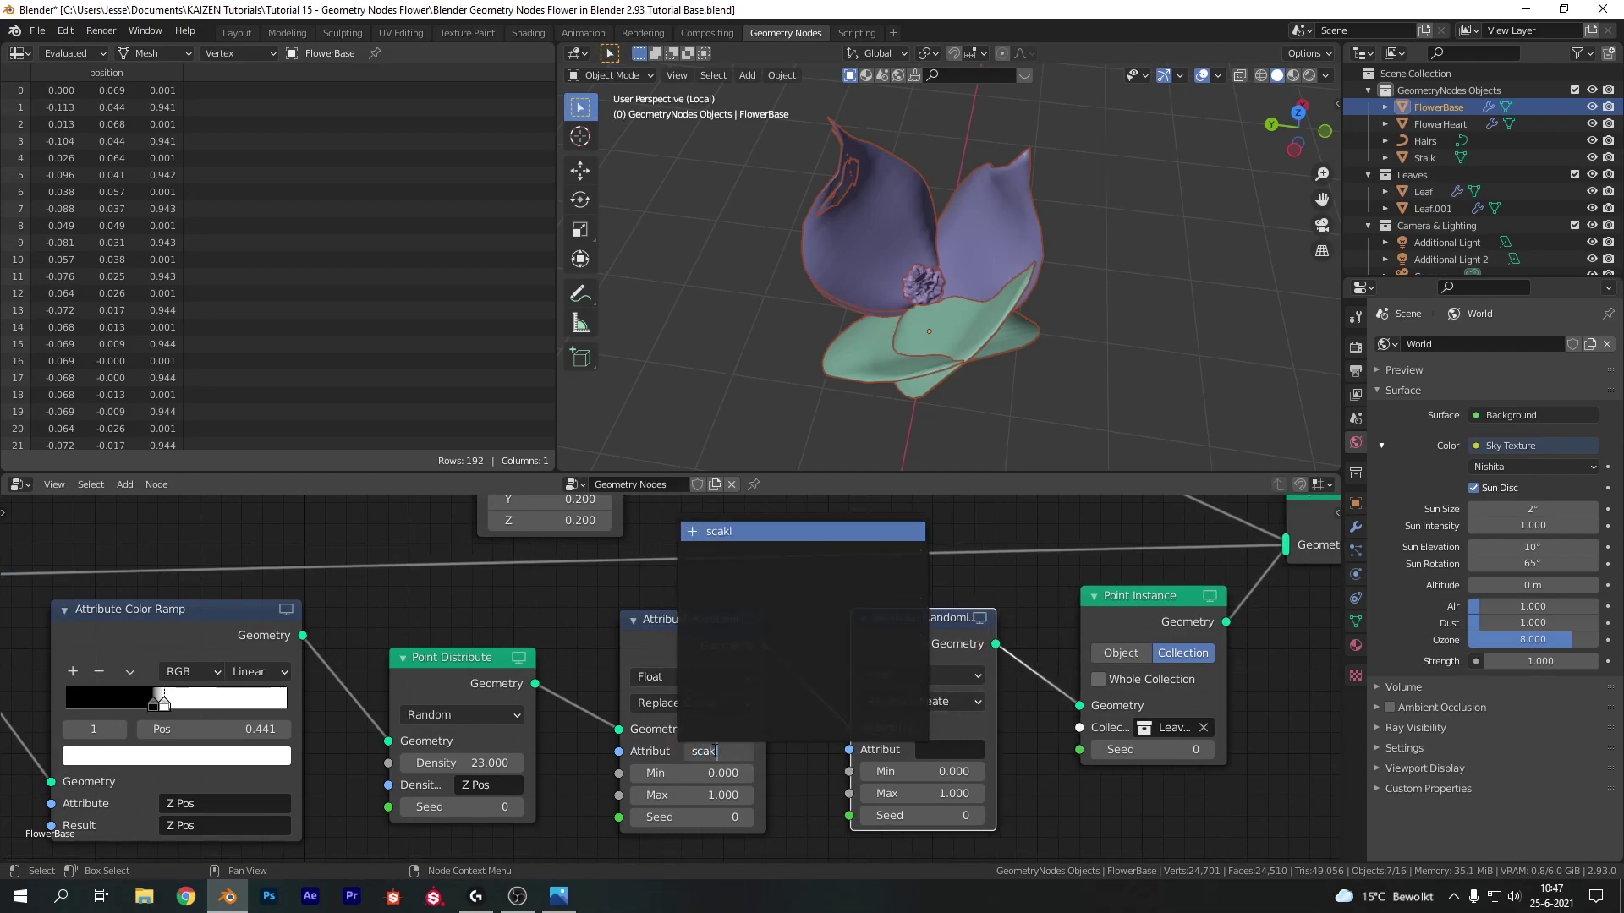
key(BackSpace)
key(BackSpace)
text(le)
key(Return)
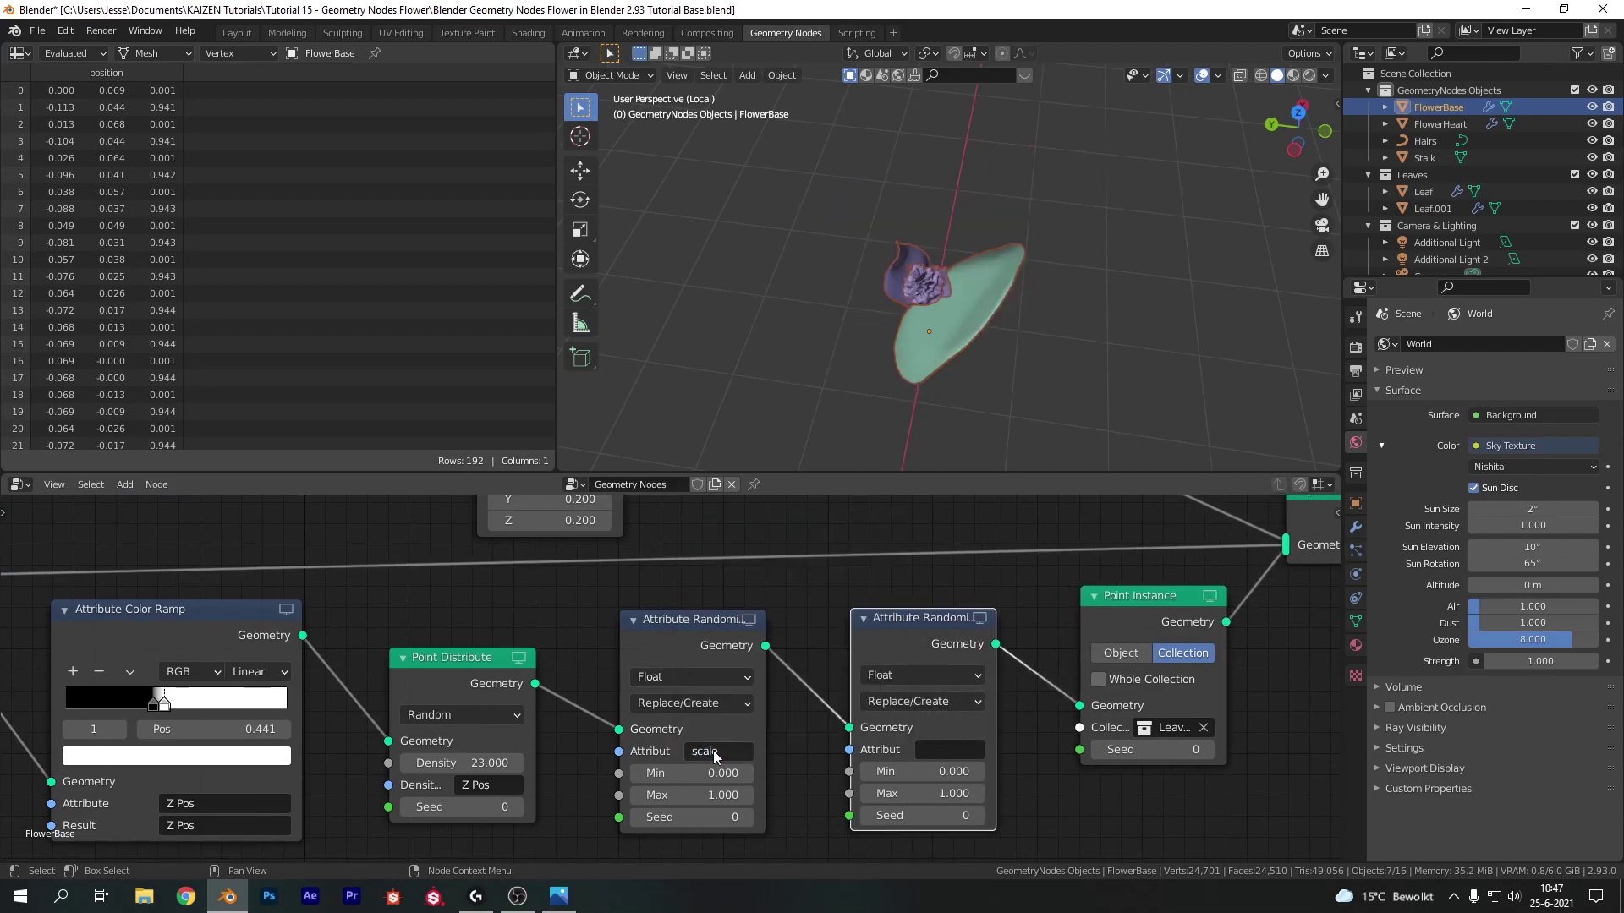
scroll(931, 296, up, 3)
middle_drag(931, 296, 1142, 364)
middle_drag(756, 787, 670, 756)
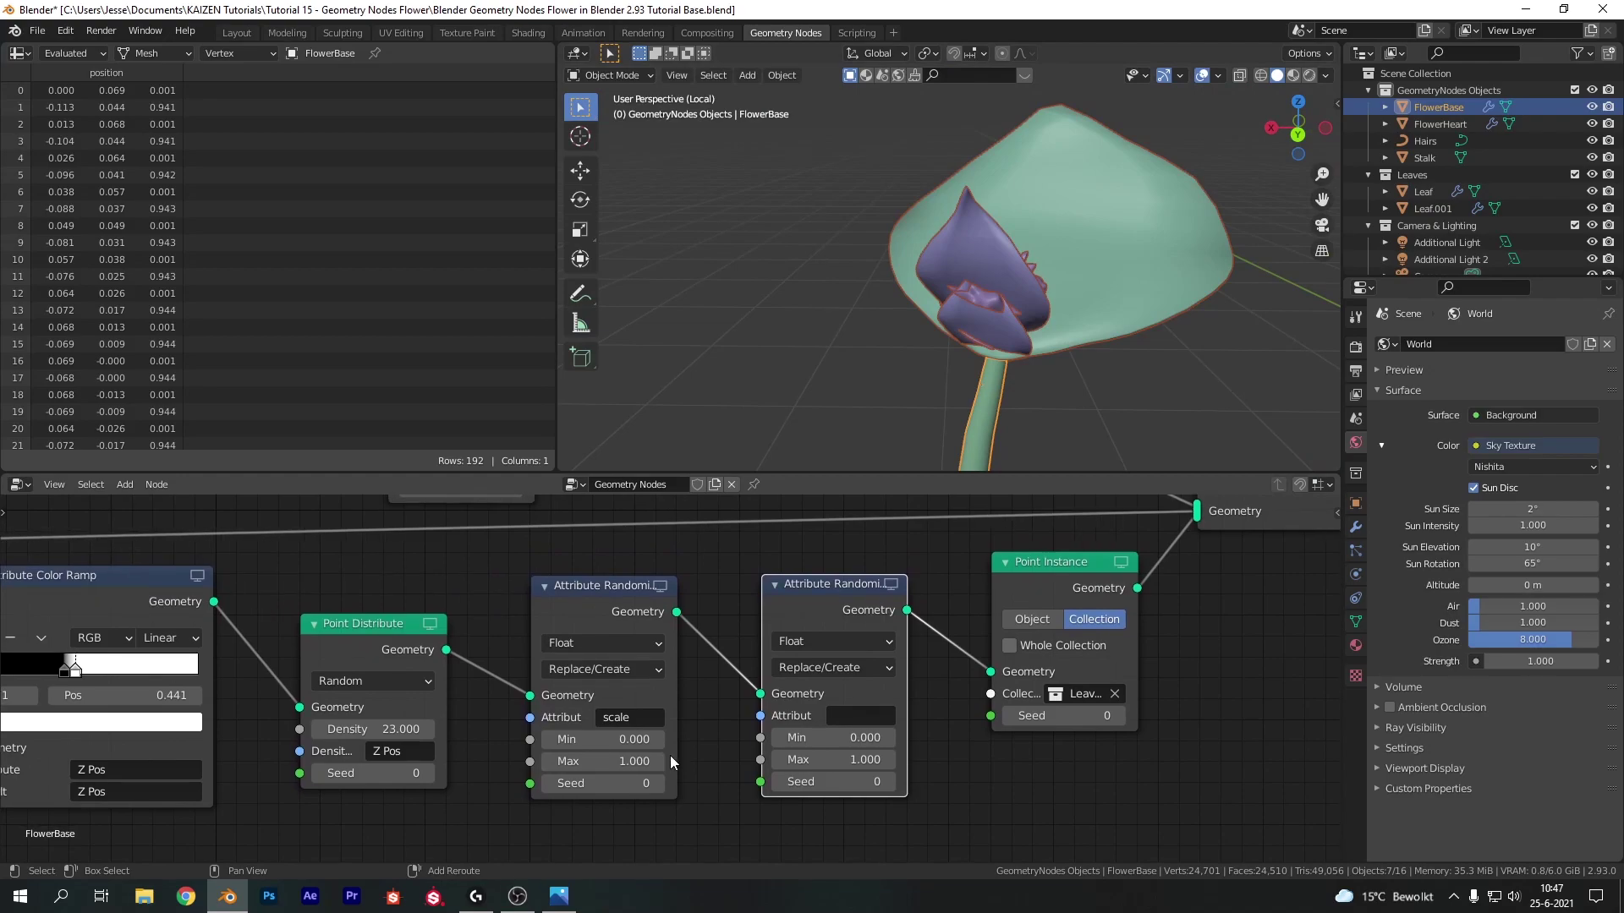
click(626, 642)
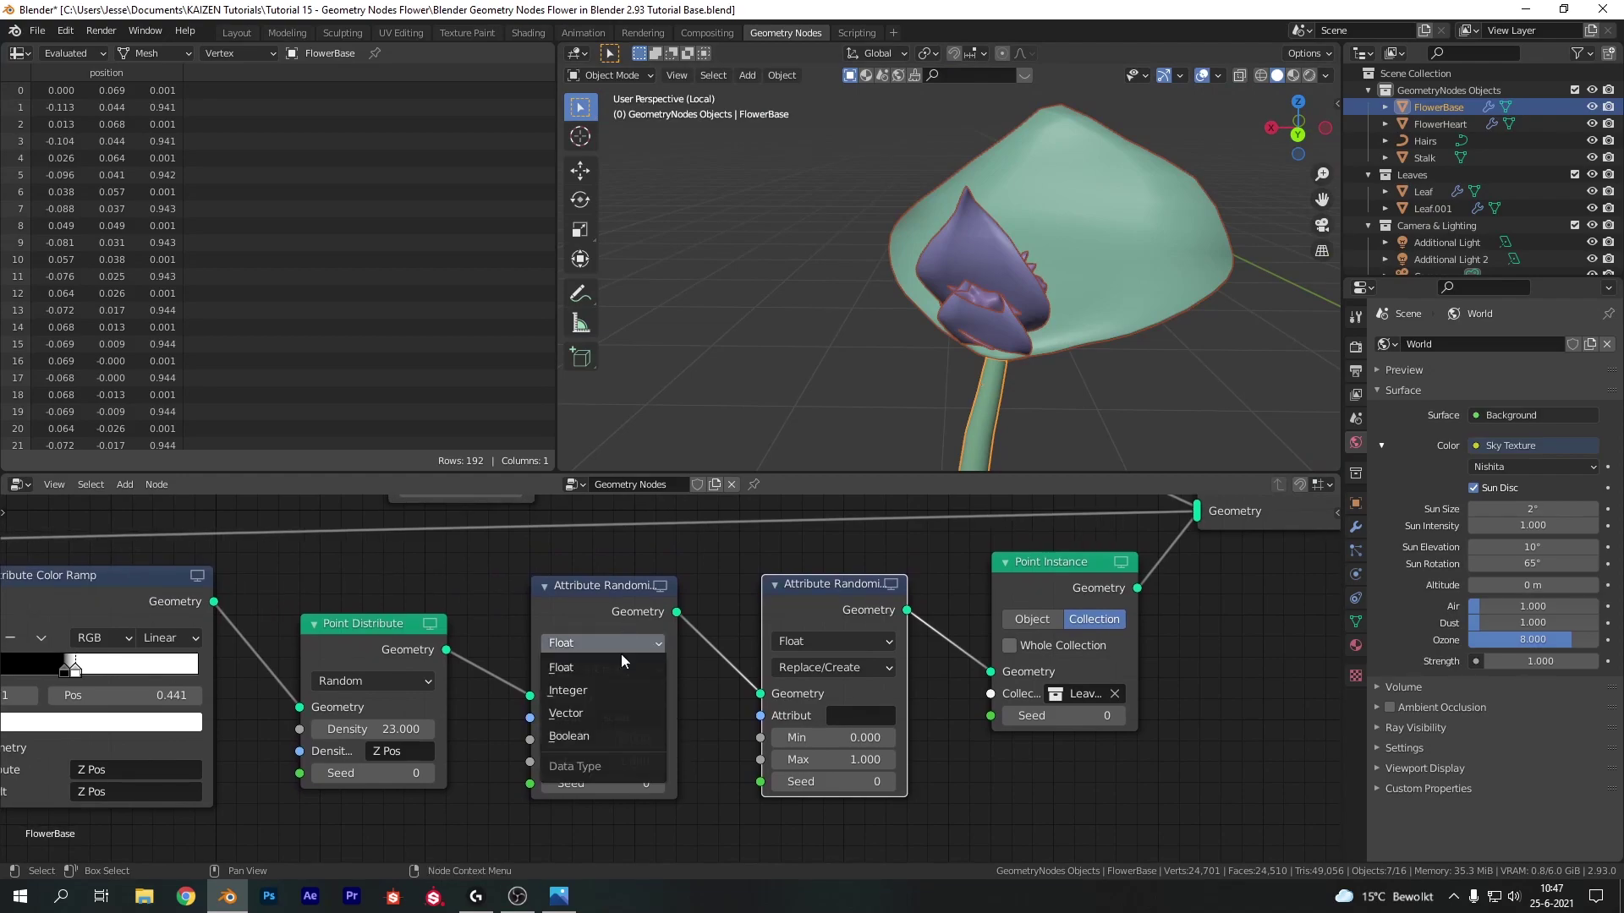
click(600, 714)
middle_drag(700, 754, 729, 683)
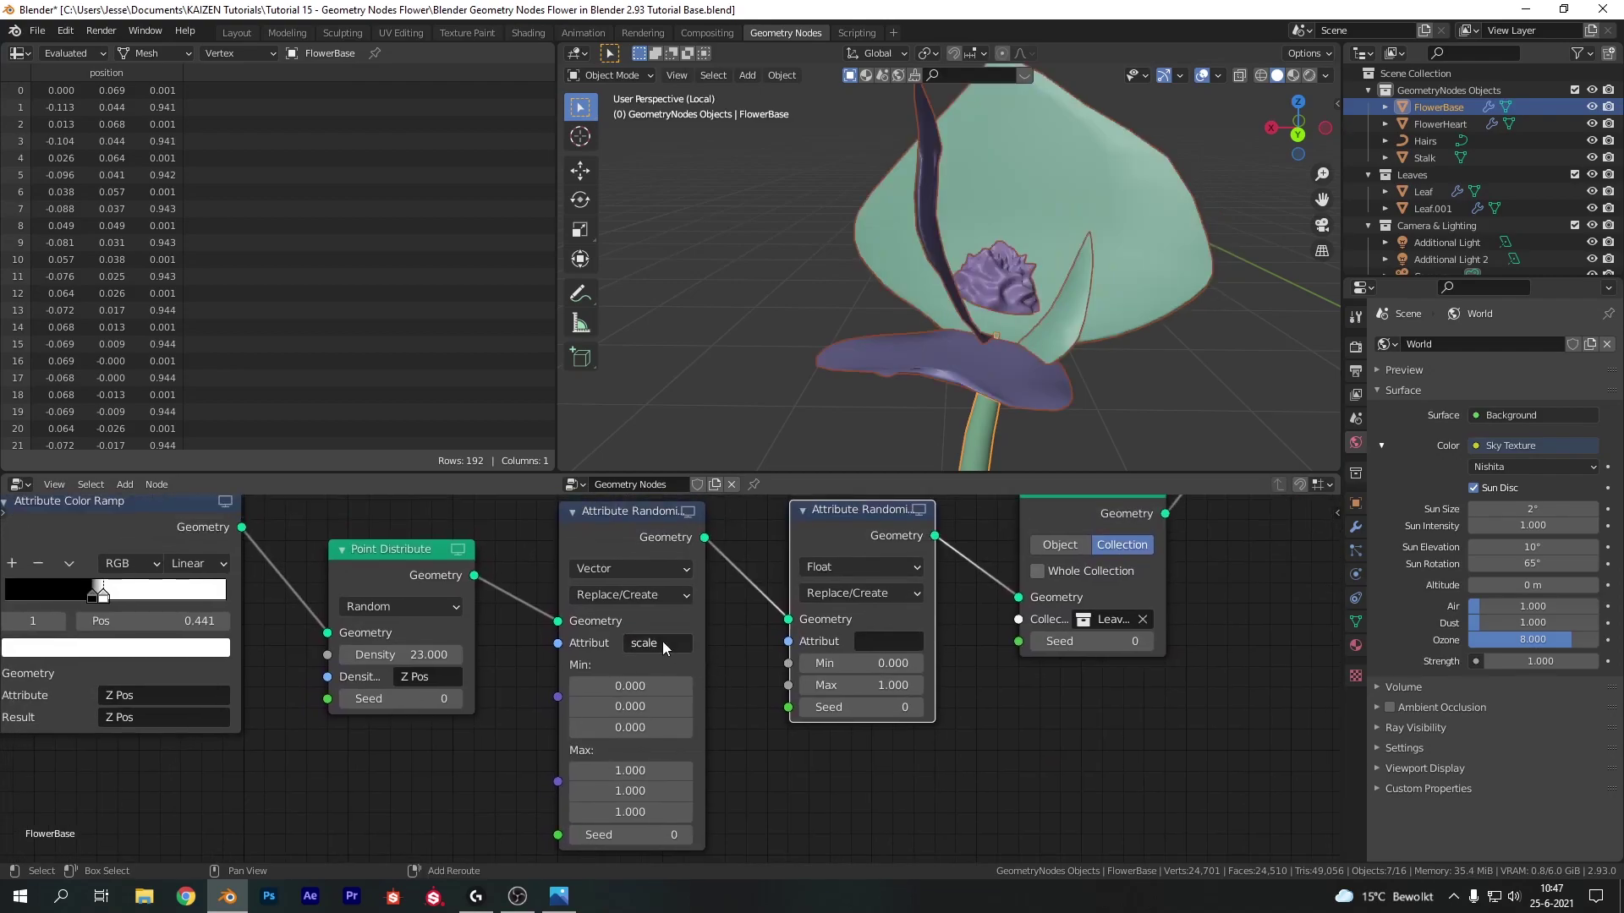
- Set the minimum vector of the scale Attribute Randomize node to 0.75, 1, 1
click(640, 683)
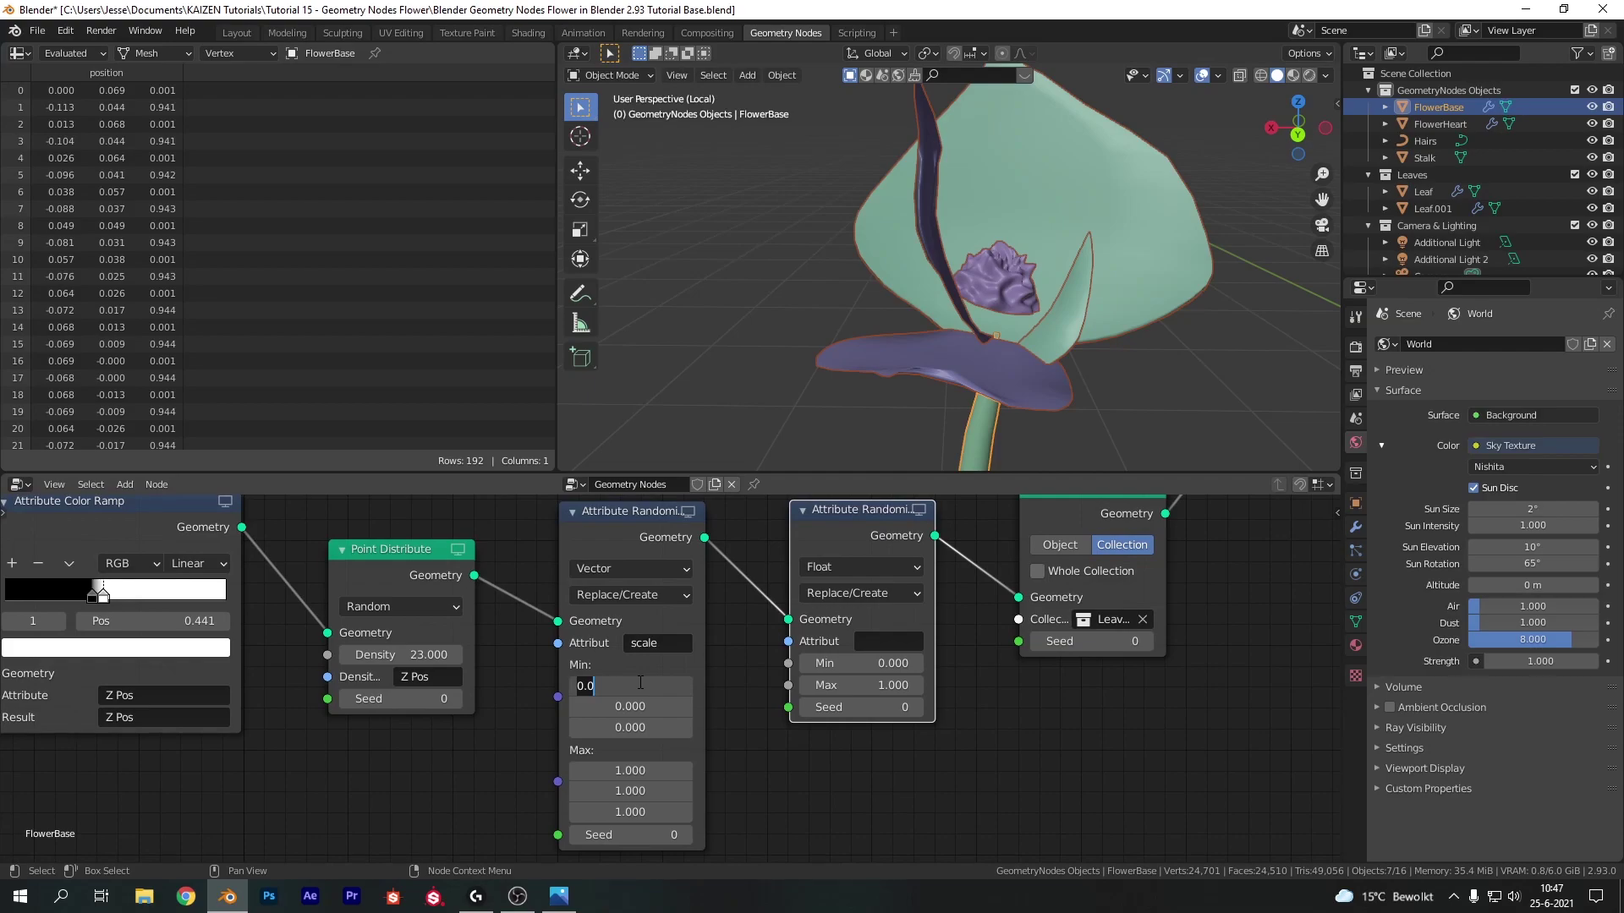
text(0.75)
key(Return)
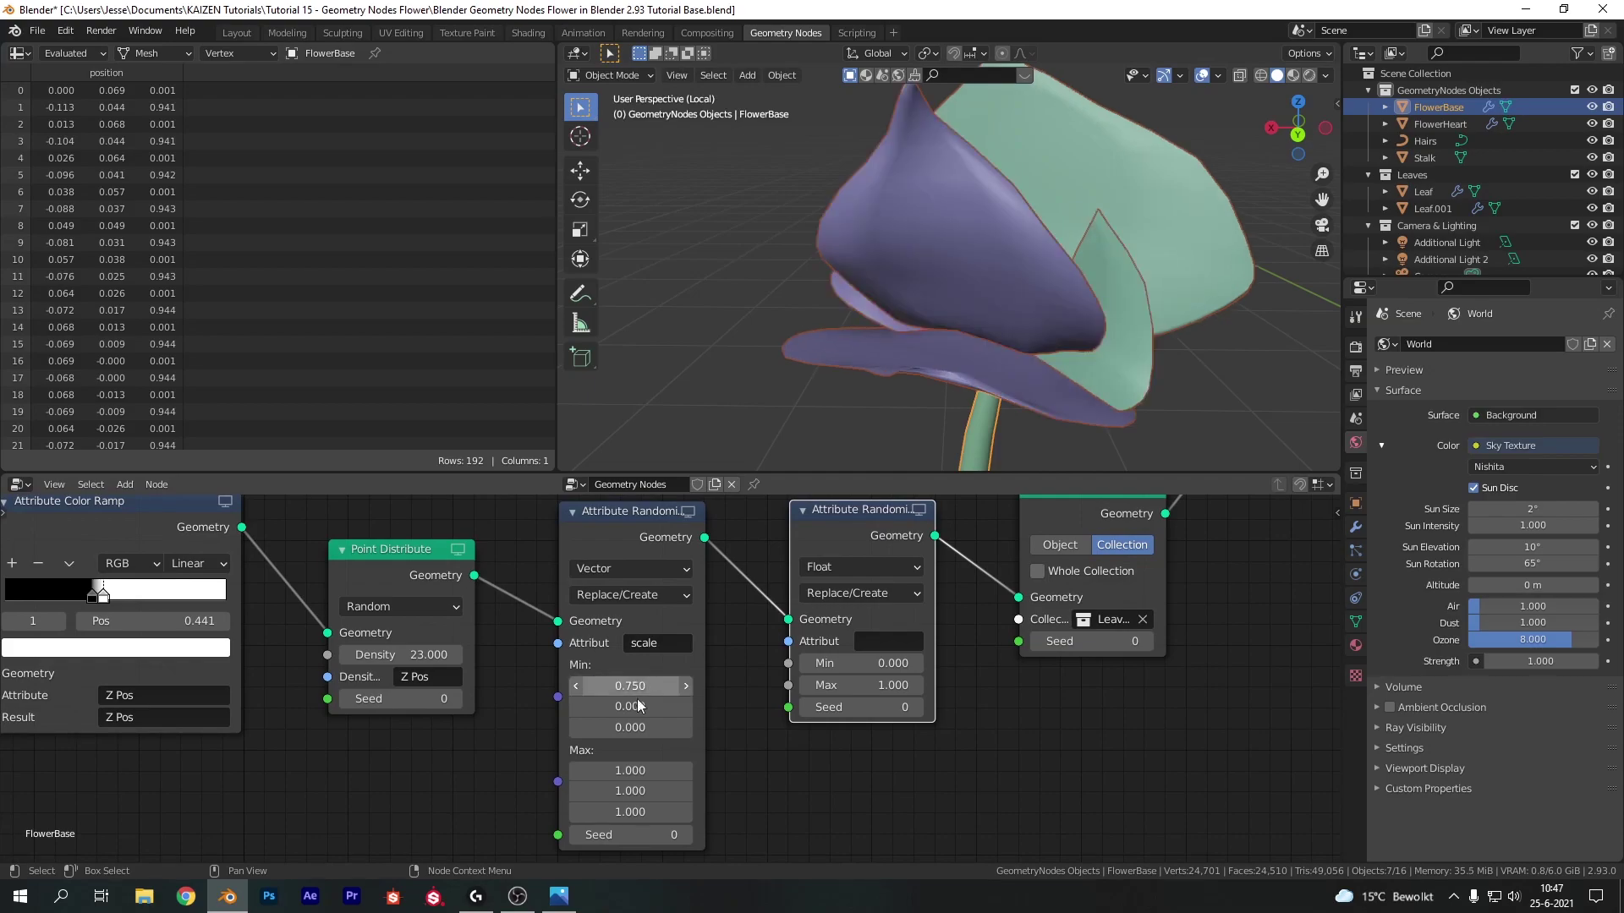
click(641, 707)
text(1)
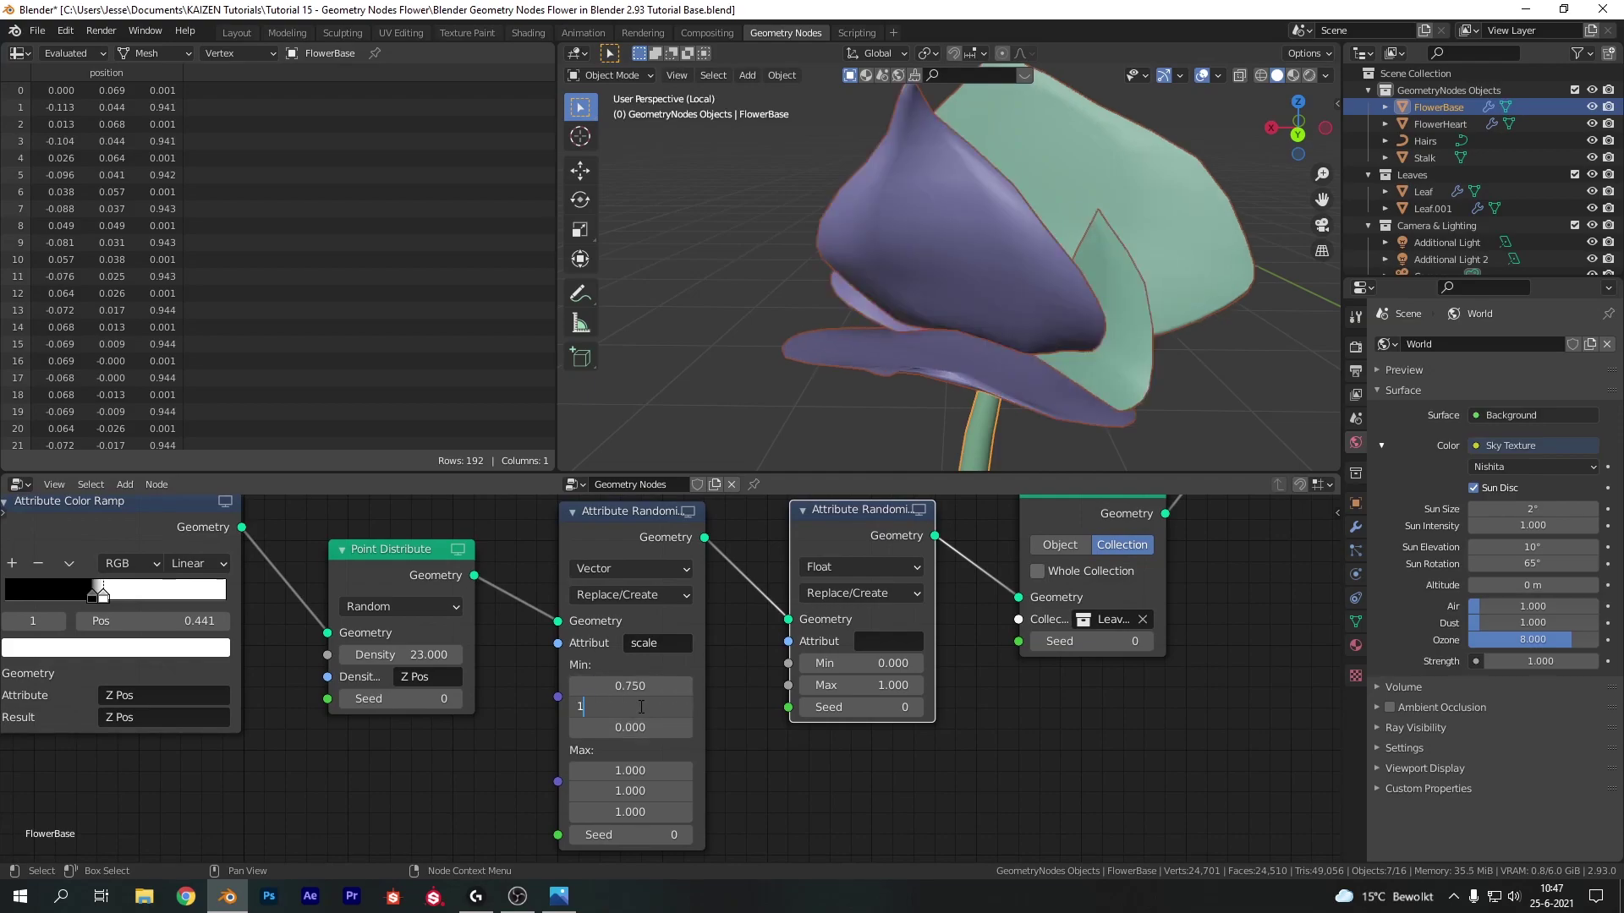
key(Tab)
text(1)
key(Tab)
- Set the maximum vector of the scale Attribute Randomize node to 0.5, 1, 1.25 and inspect the leaves from several angles
text(0.5)
key(Tab)
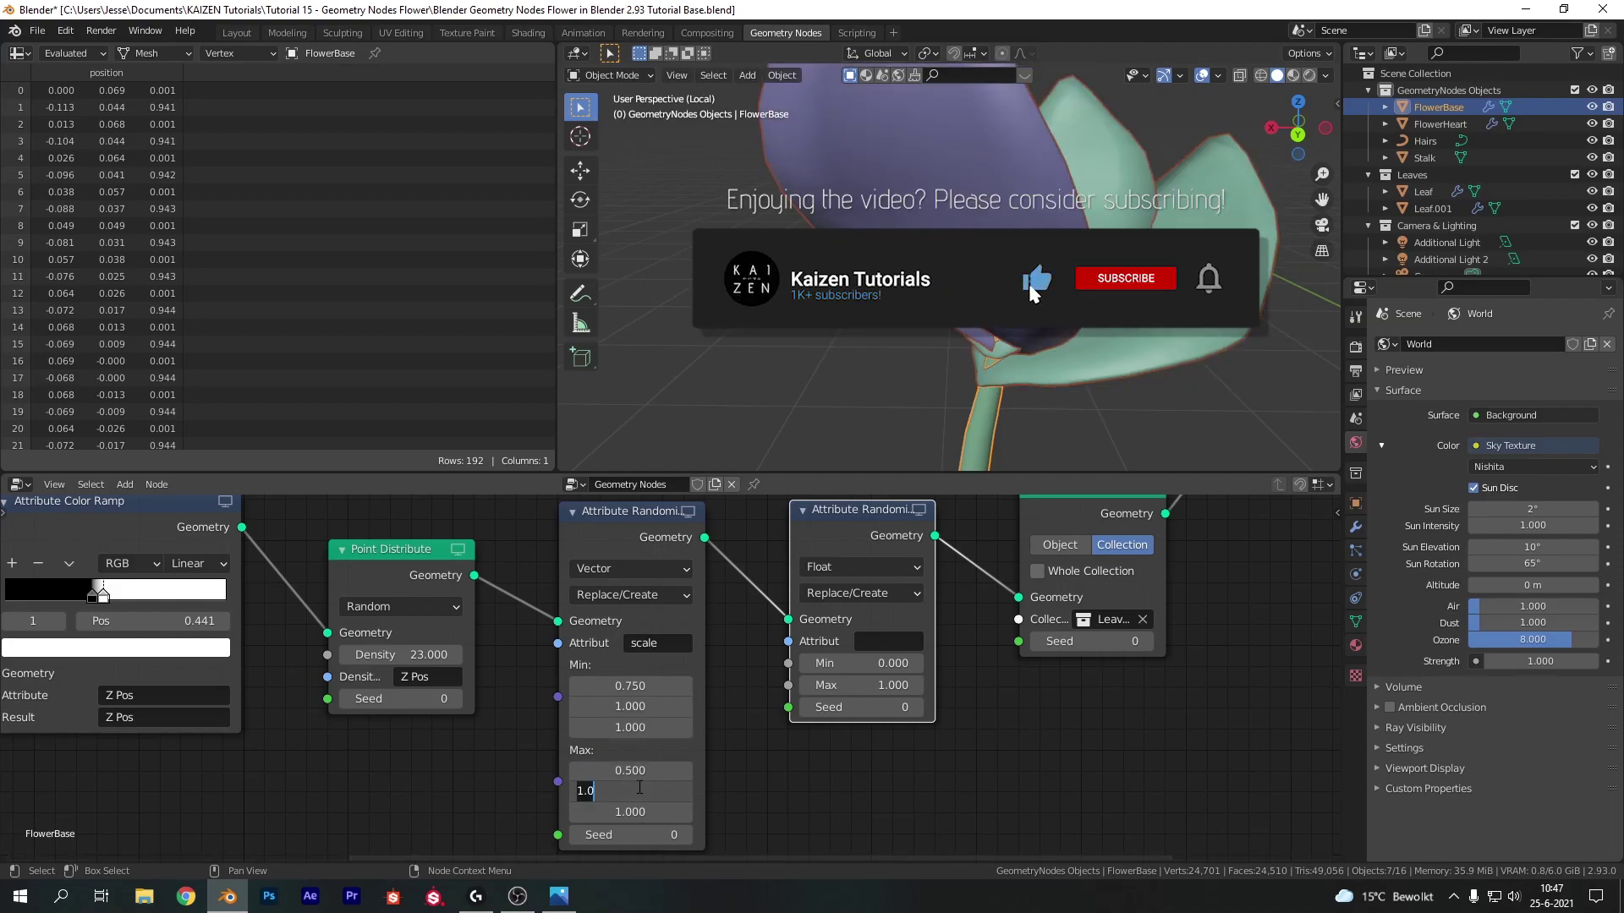
text(1)
key(Tab)
text(1.25)
key(Return)
middle_drag(895, 246, 1069, 352)
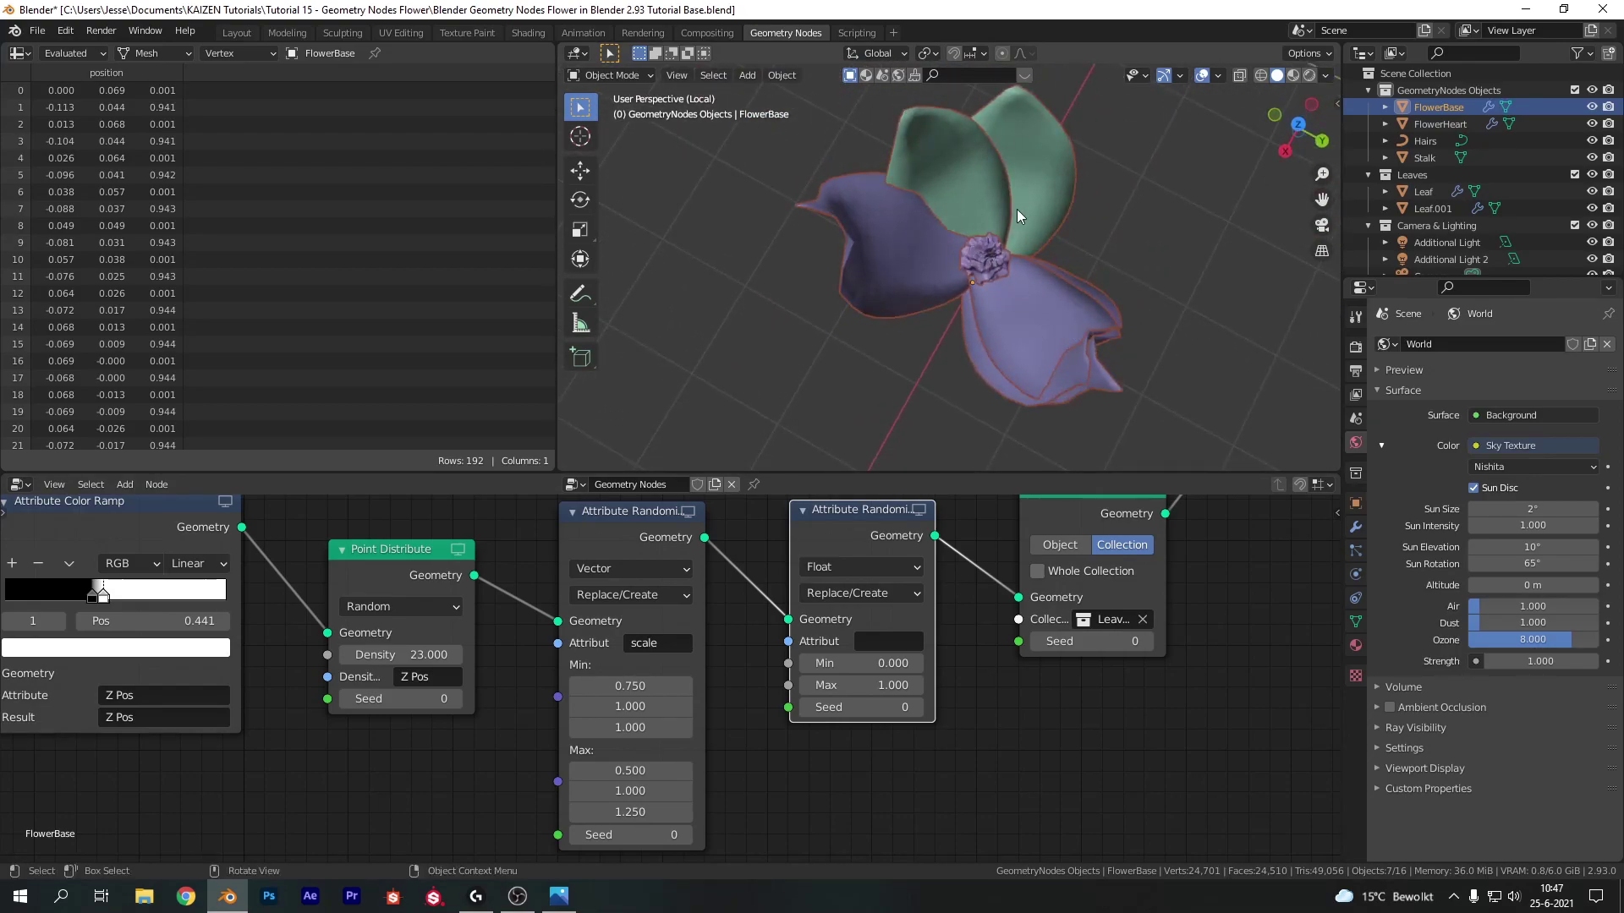
middle_drag(1020, 211, 912, 210)
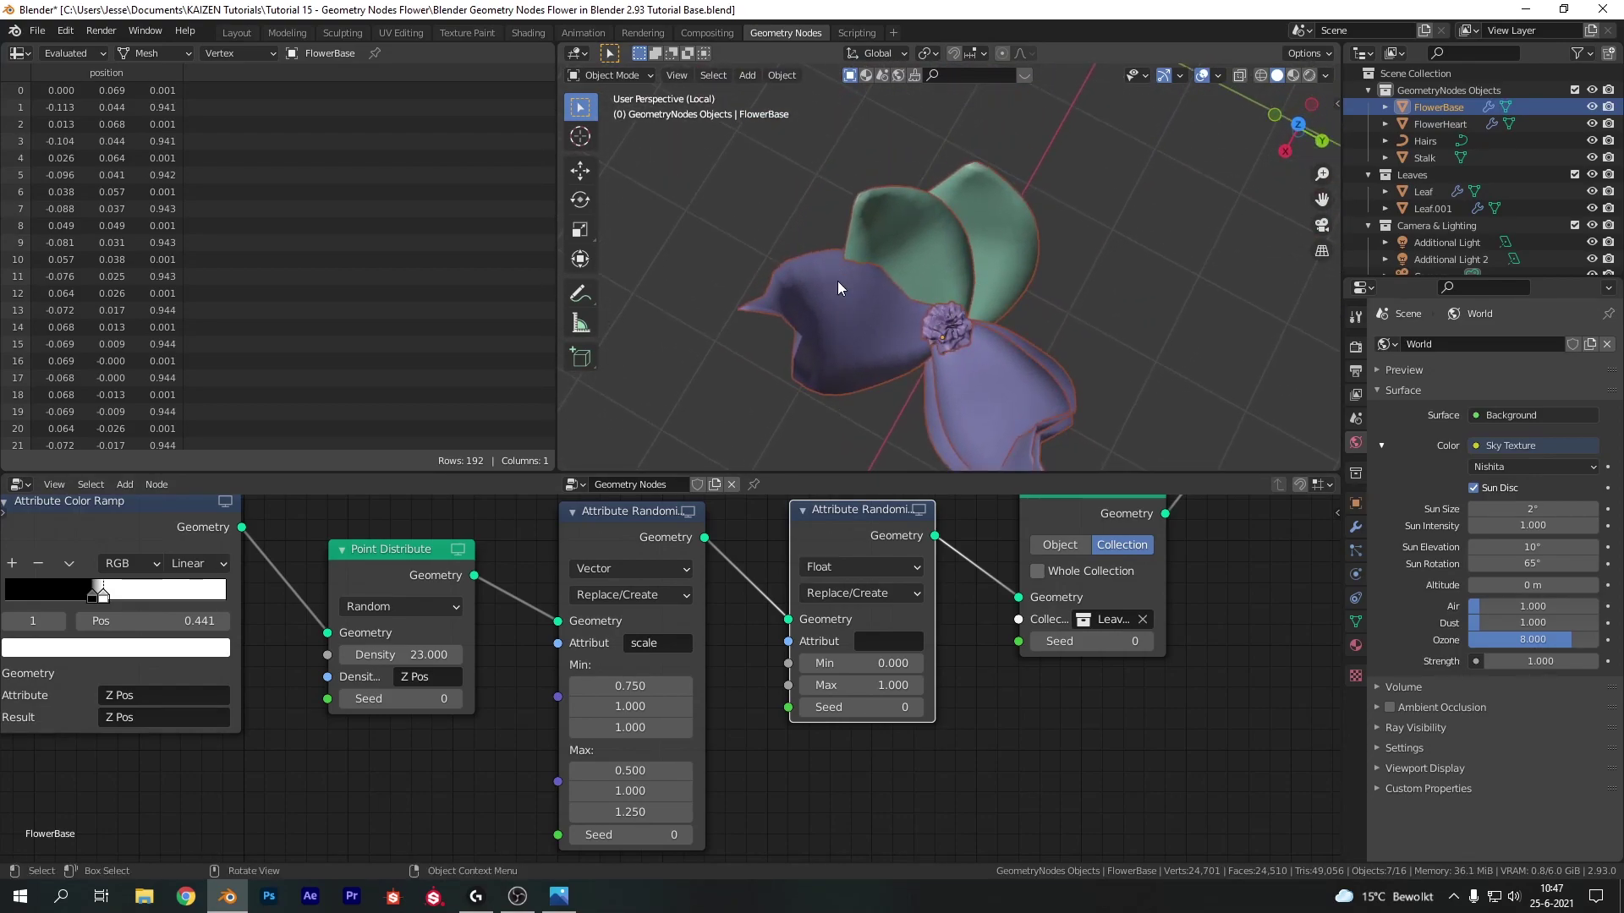
middle_drag(810, 282, 1226, 221)
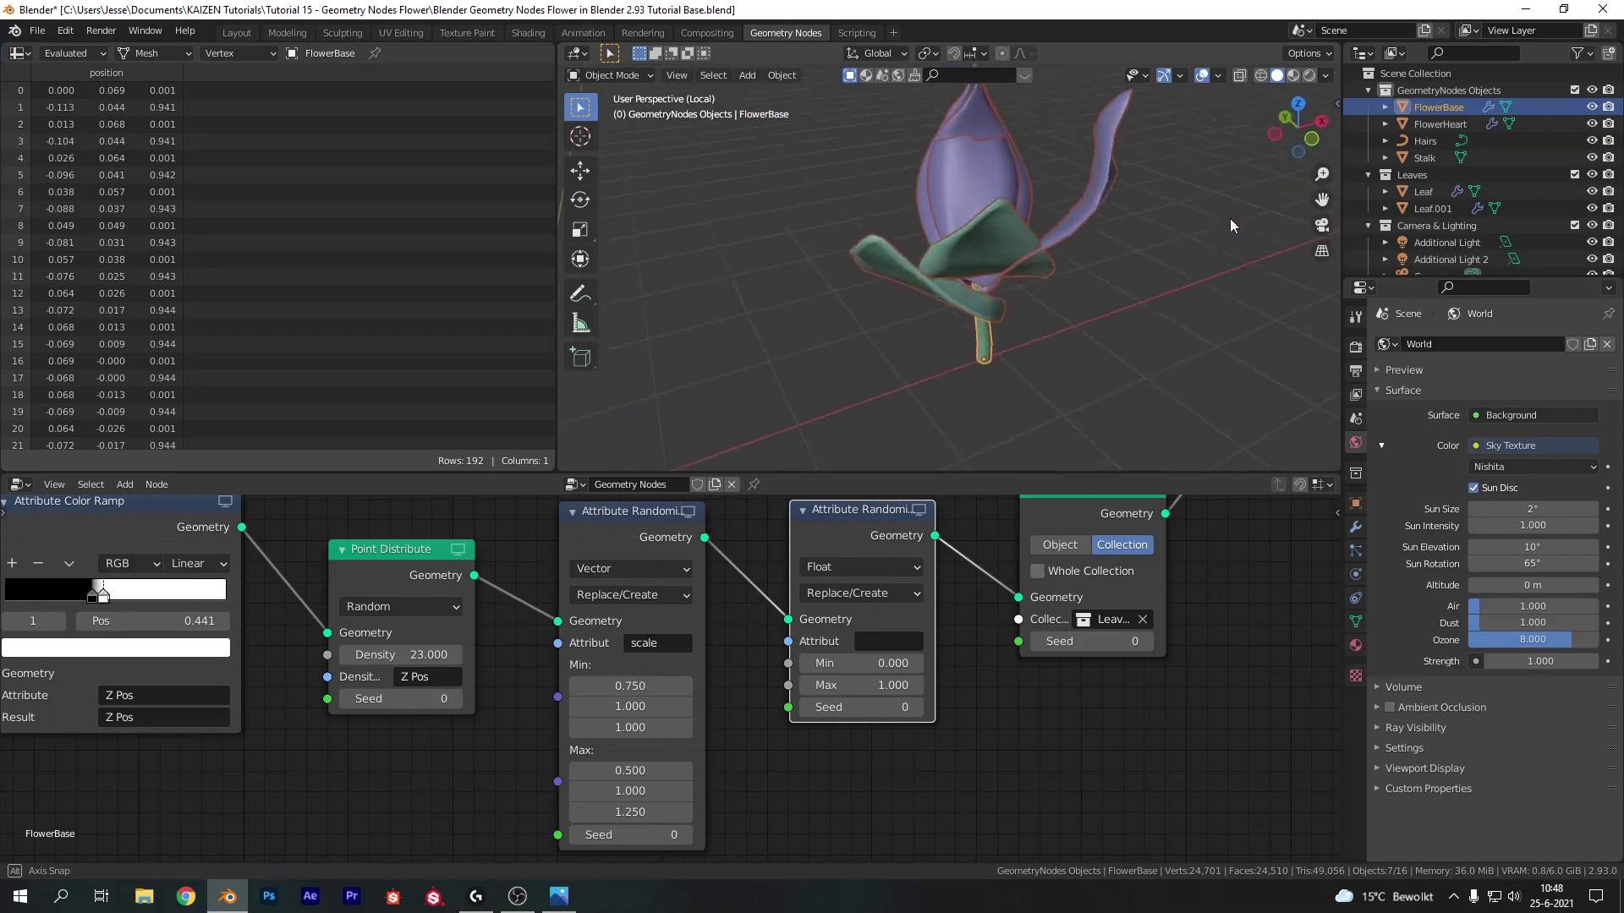
- Set the second Attribute Randomize node's data type to Vector and its attribute to rotation
middle_drag(889, 567, 726, 590)
click(726, 591)
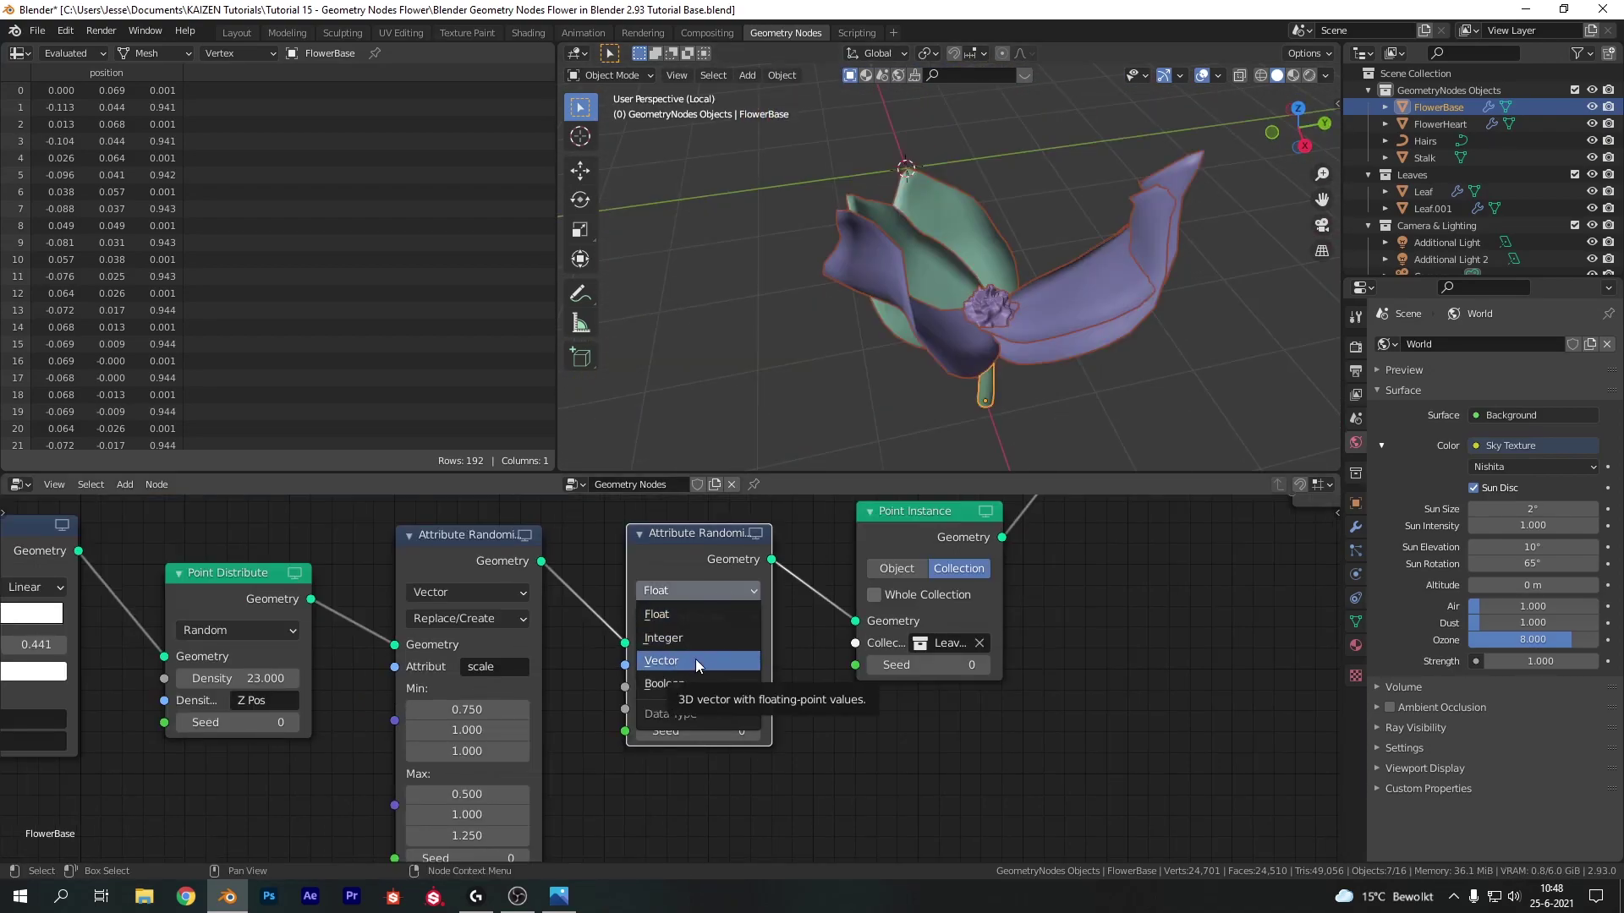
click(695, 658)
middle_drag(832, 731, 860, 644)
click(750, 576)
text(rot)
key(Down)
key(Return)
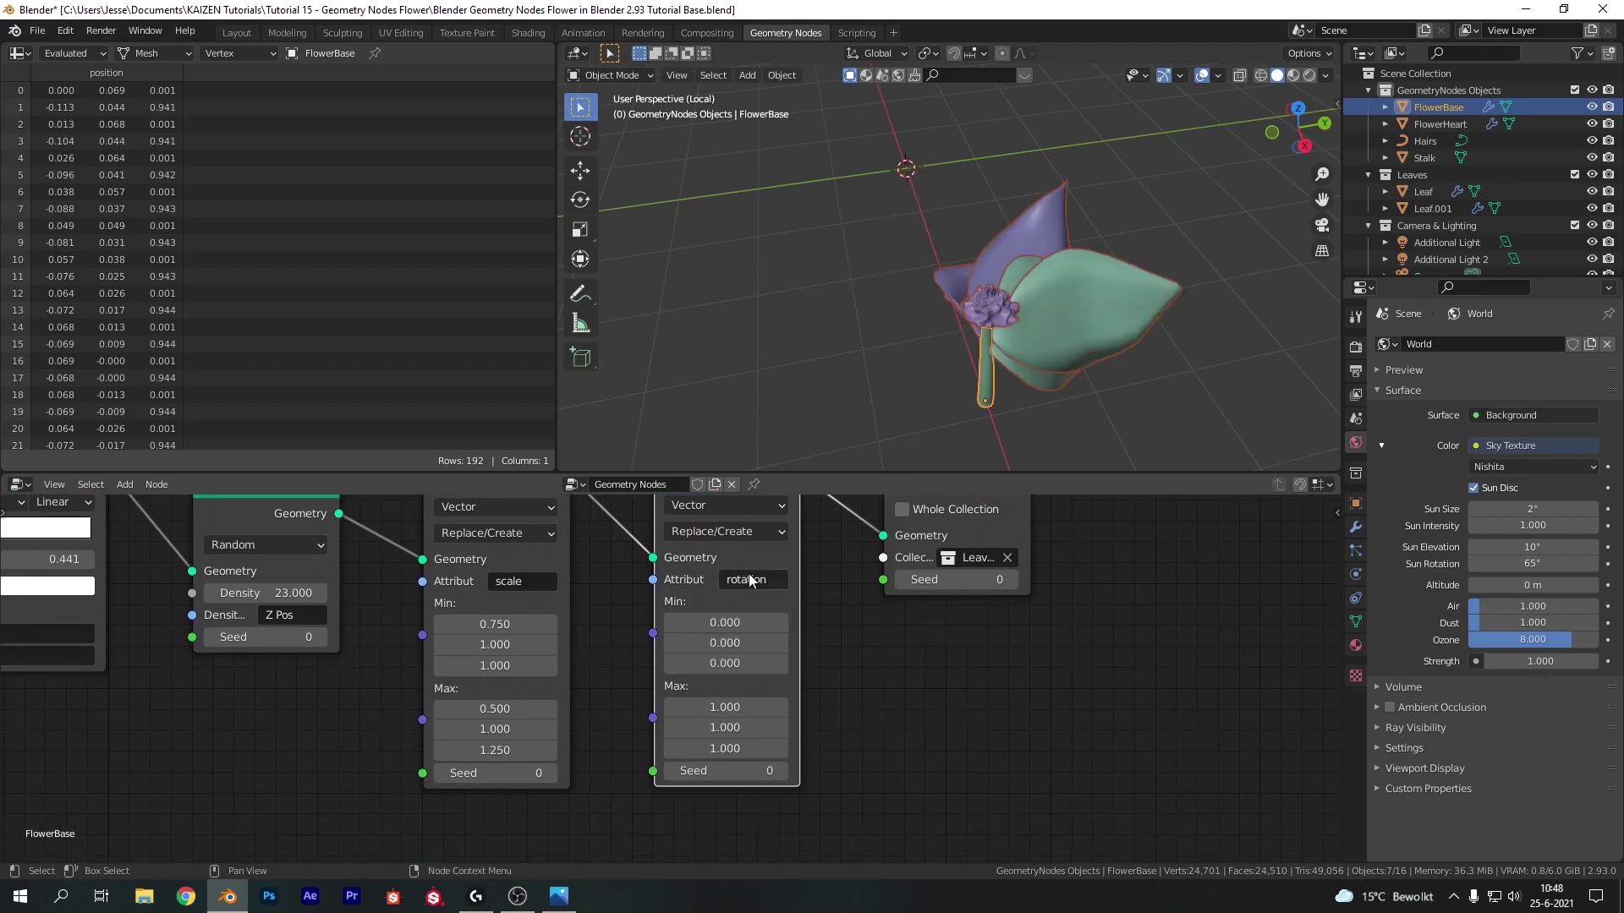
- Set the maximum vector of the rotation Attribute Randomize node to 0, 0, 5.1
middle_drag(824, 653, 740, 691)
click(622, 747)
text(1.0)
key(Tab)
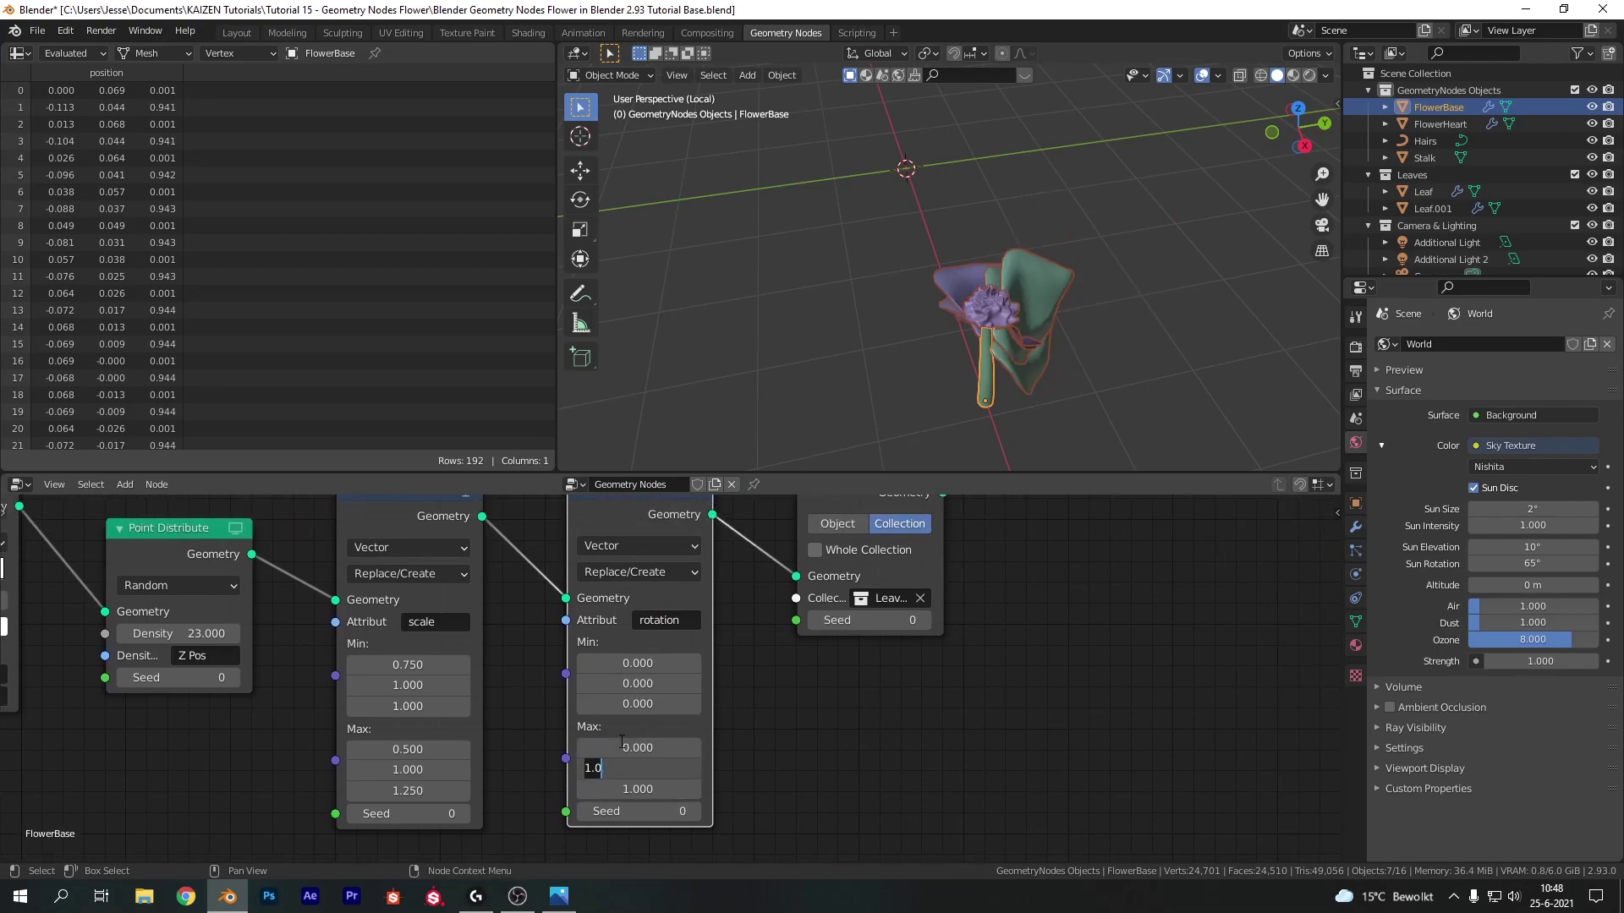
text(0)
key(Tab)
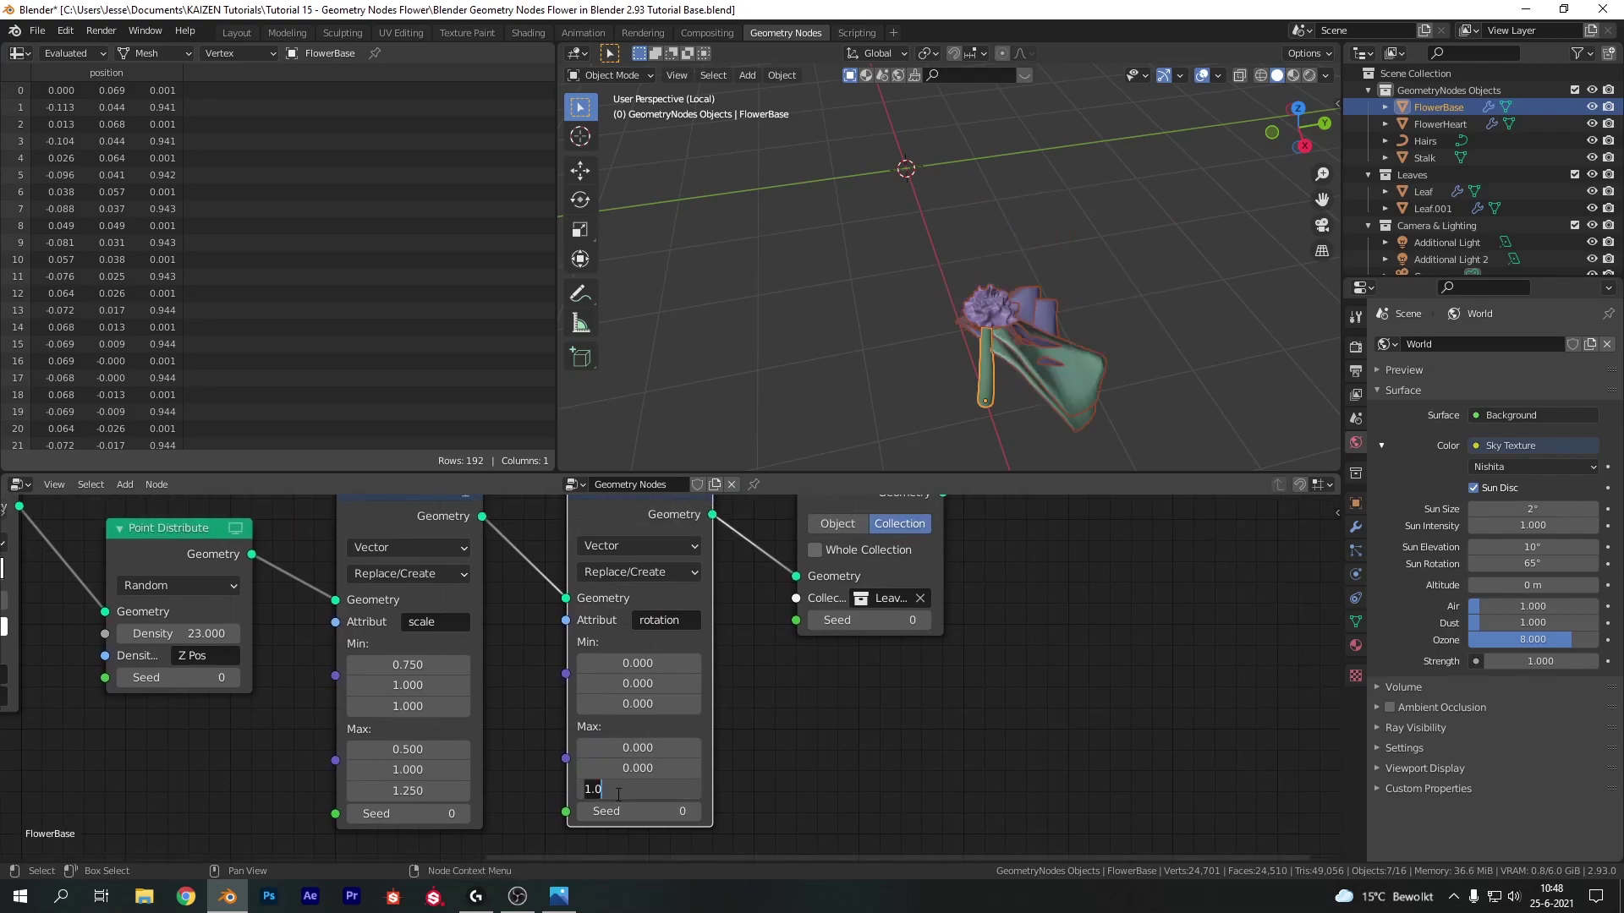
text(13.1.1)
key(Return)
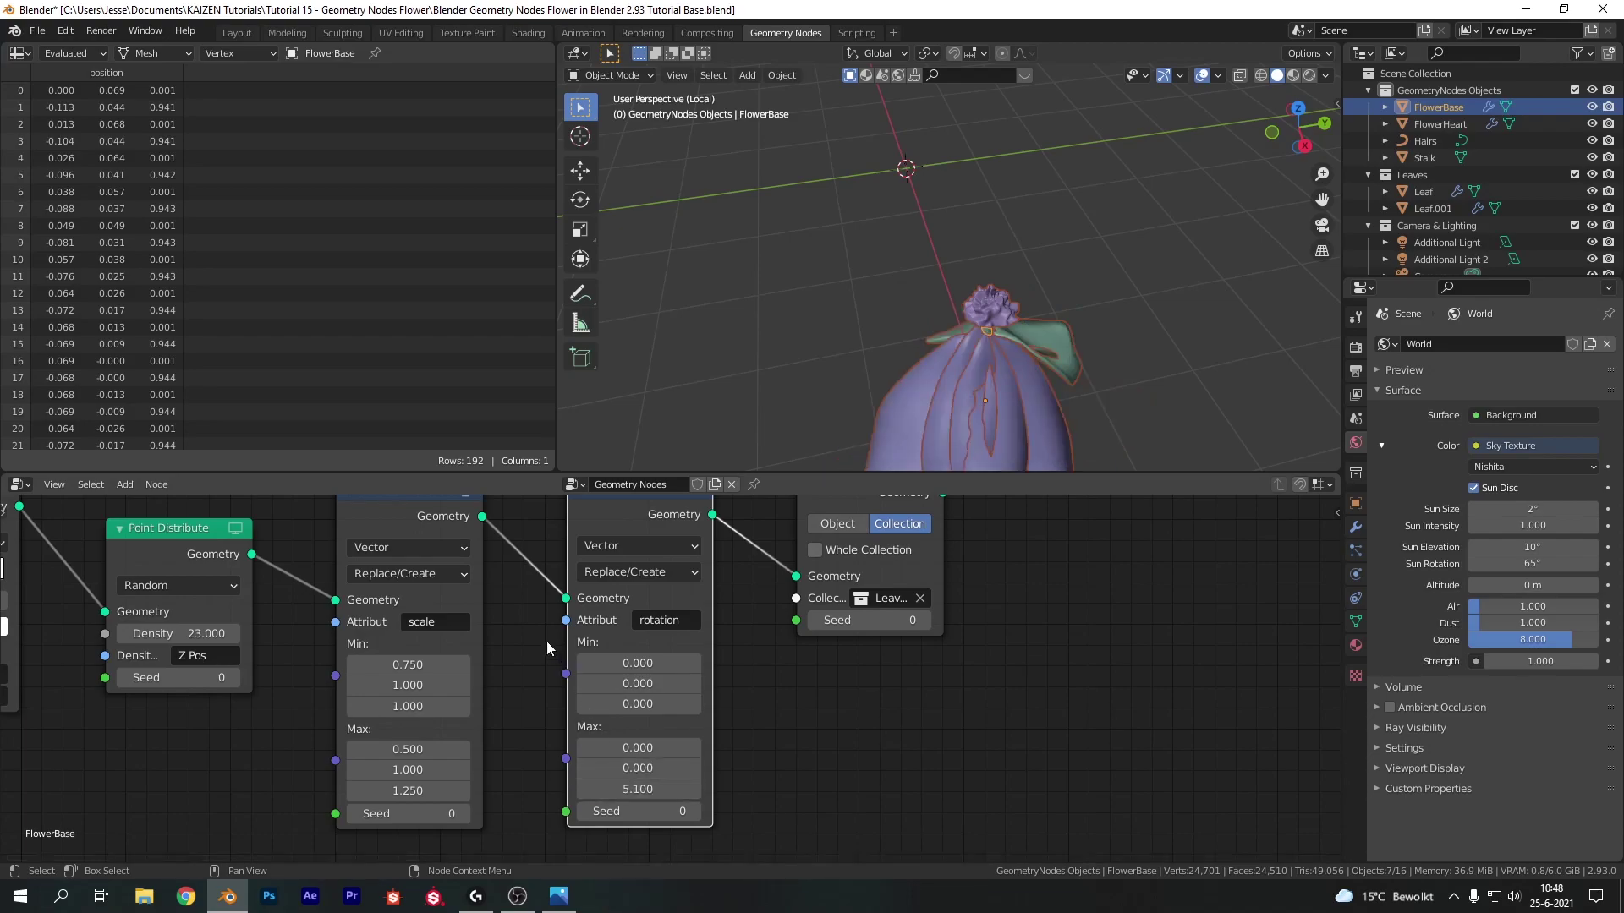
- Change the rotation Attribute Randomize operation to Add and set its maximum Z to 5
click(636, 572)
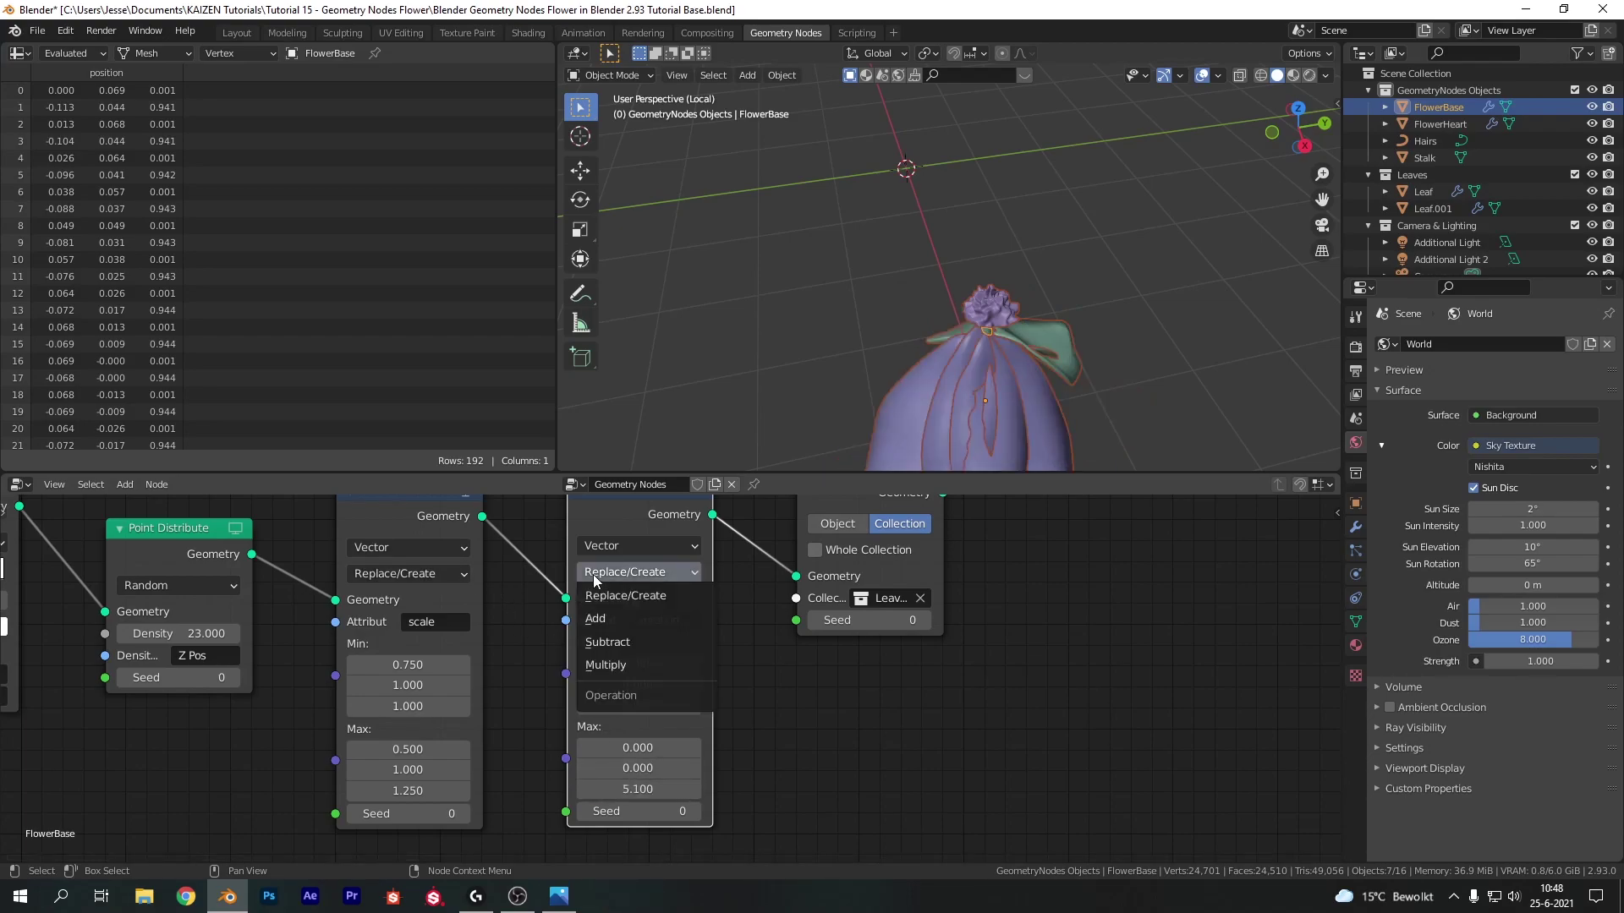
click(598, 619)
middle_drag(866, 250, 1057, 322)
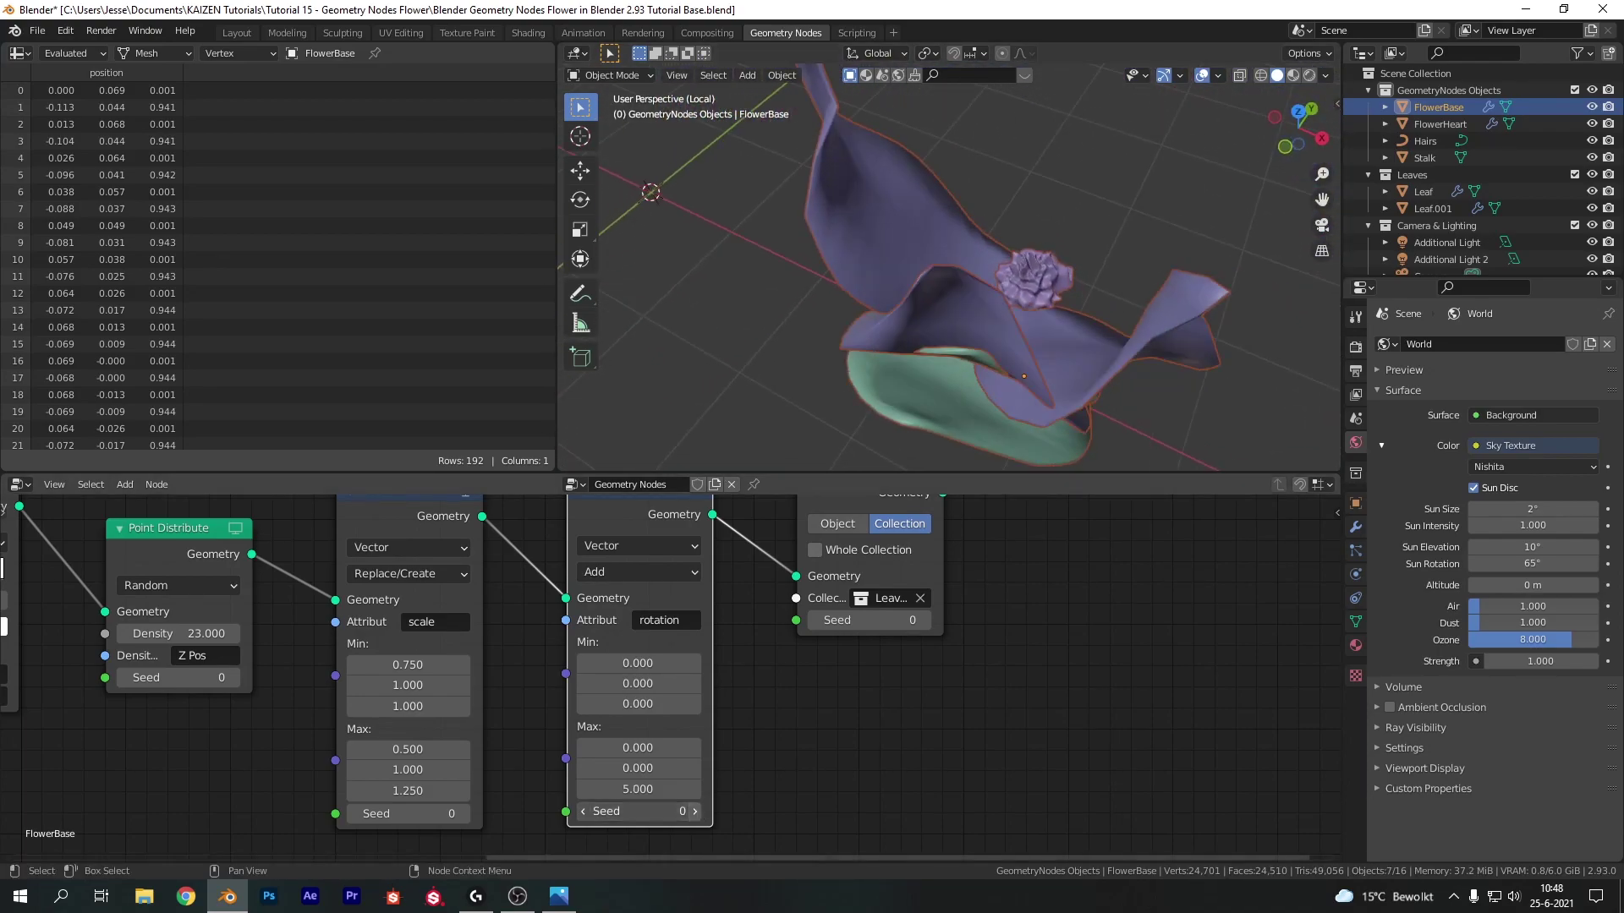
- Try different seeds on the rotation Attribute Randomize node, including 1, checking the leaf arrangement from above and from the side
click(694, 811)
key(KP_7)
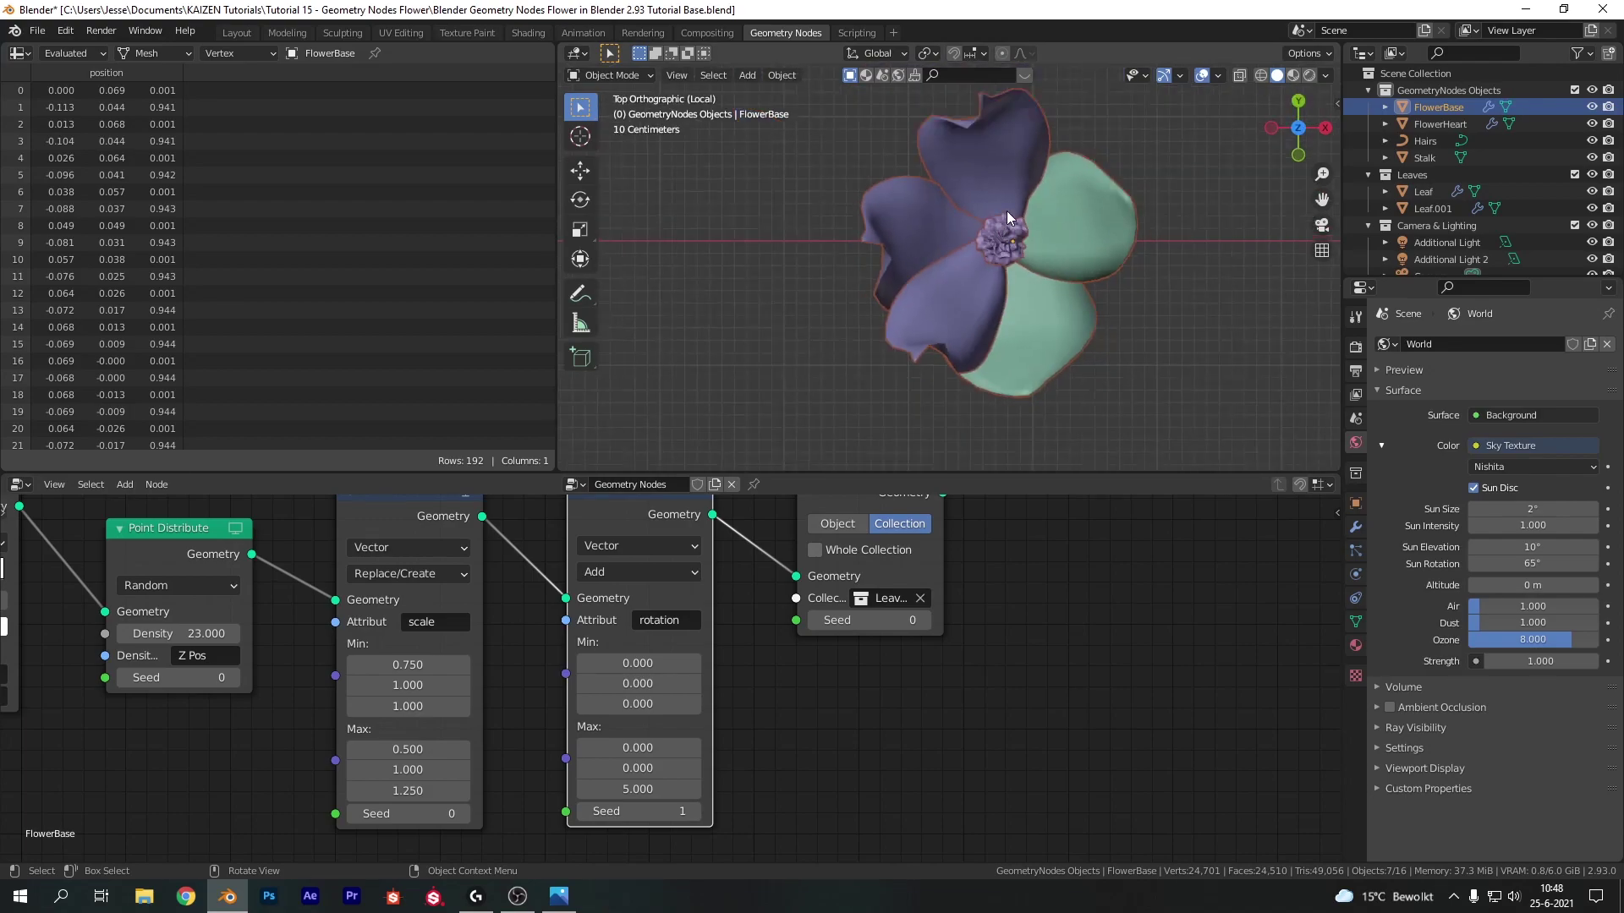
middle_drag(894, 327, 1009, 292)
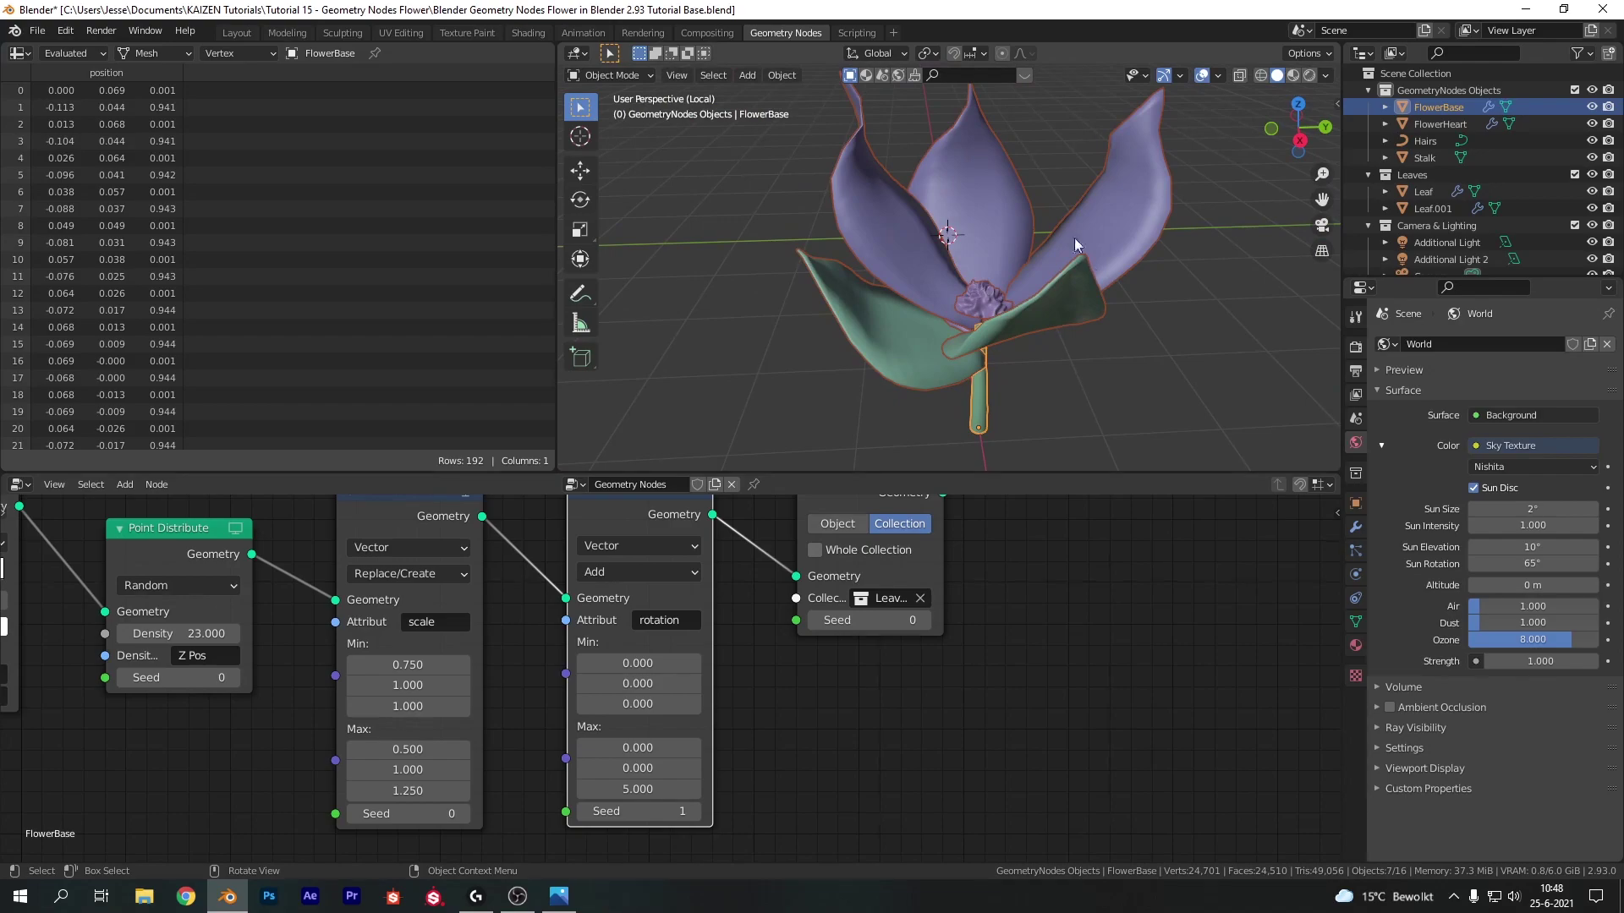
middle_drag(771, 326, 1074, 391)
drag(602, 812, 569, 822)
- Select the FlowerHeart object and create a new Geometry Nodes tree for it
scroll(986, 443, down, 2)
middle_drag(987, 444, 930, 379)
key(Home)
middle_drag(554, 531, 793, 667)
scroll(1007, 355, up, 5)
middle_drag(968, 392, 917, 256)
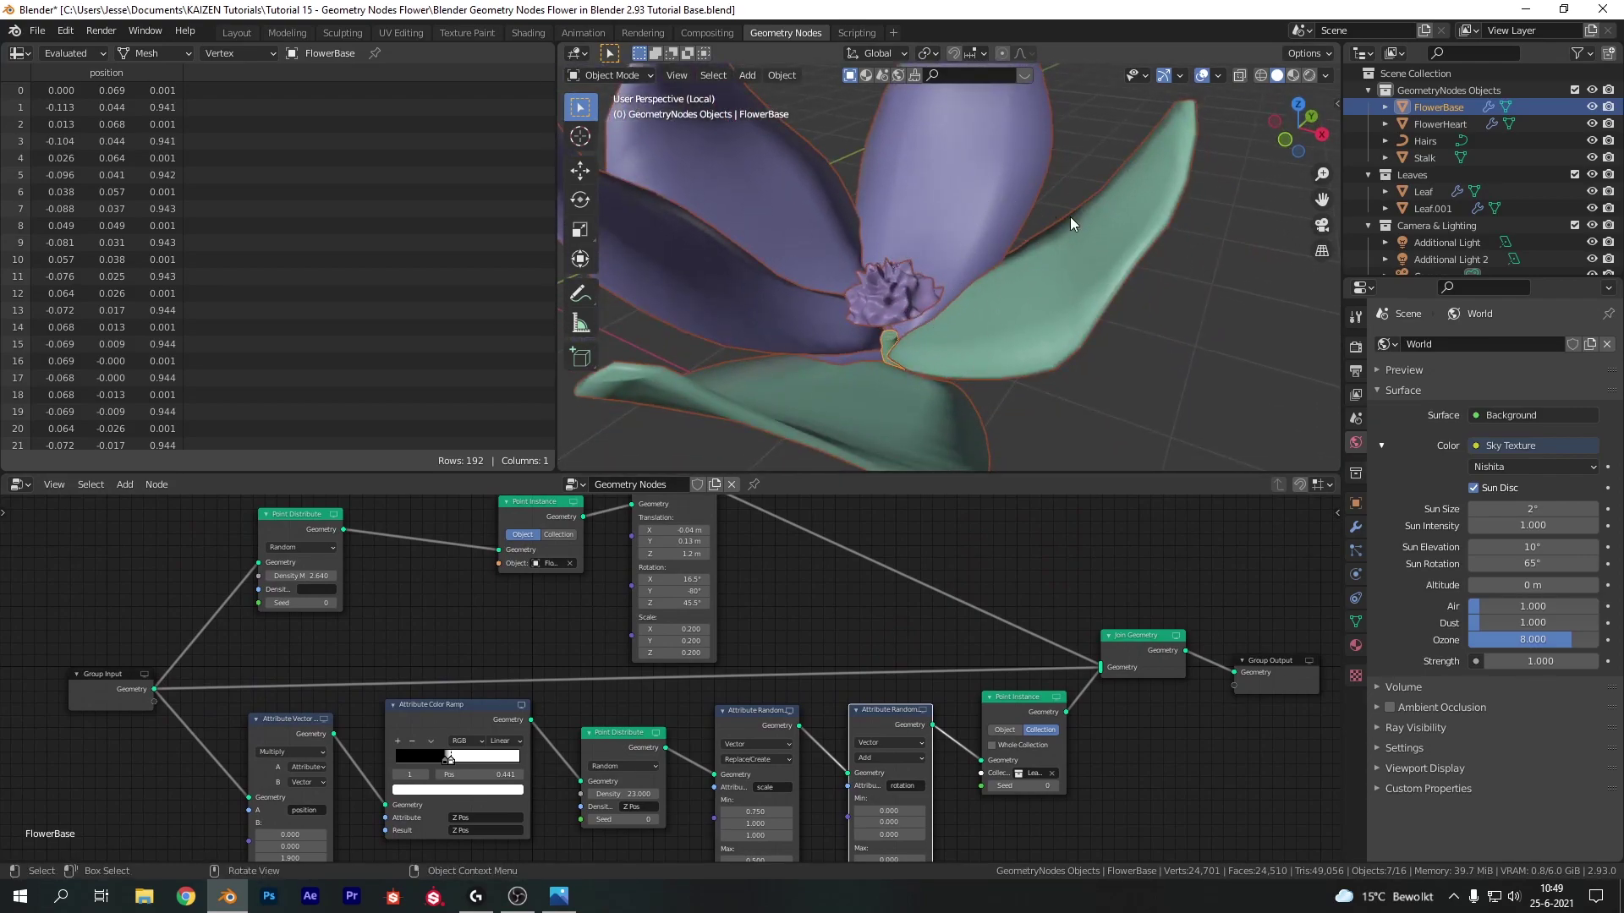
click(1427, 123)
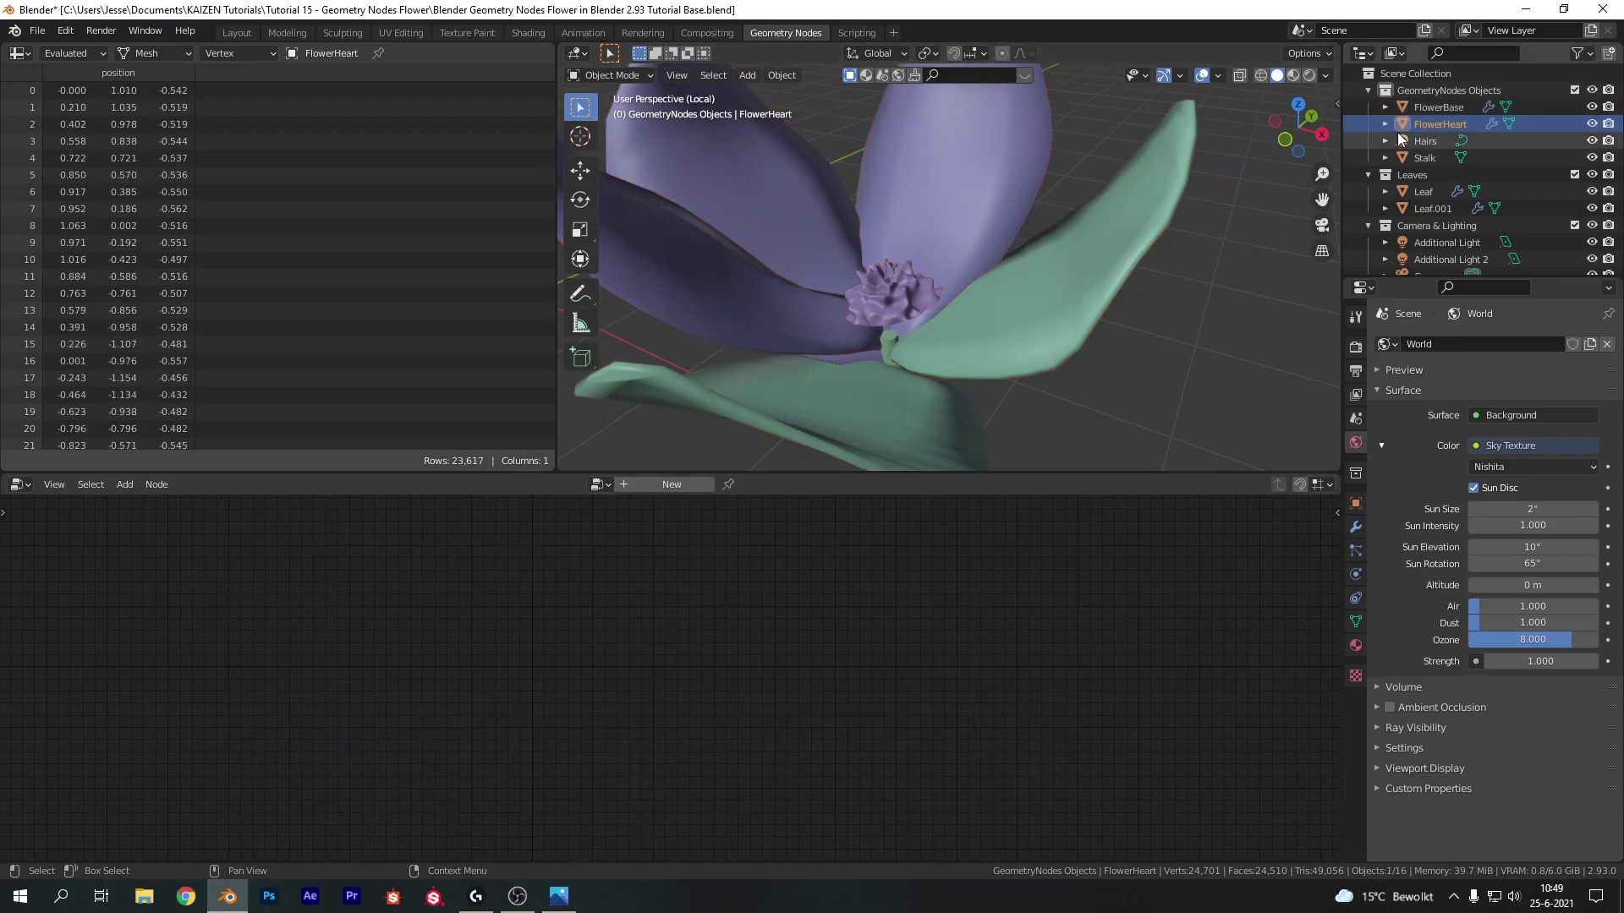
click(663, 485)
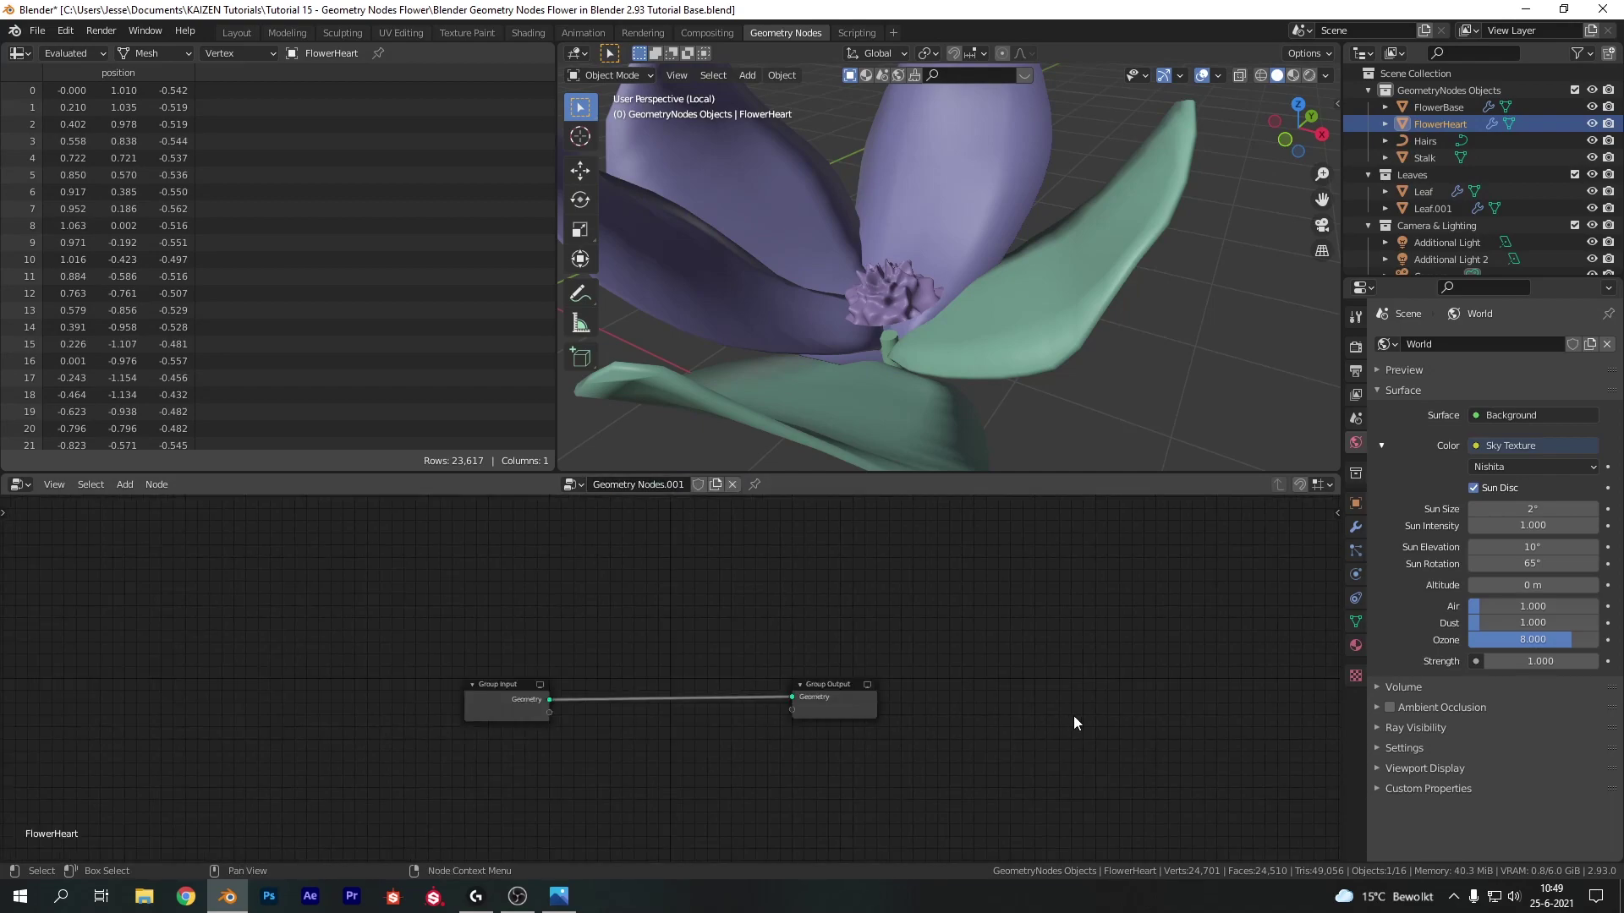
- Insert a Join Geometry node between the Group Input and Group Output nodes of the FlowerHeart tree
scroll(666, 783, up, 4)
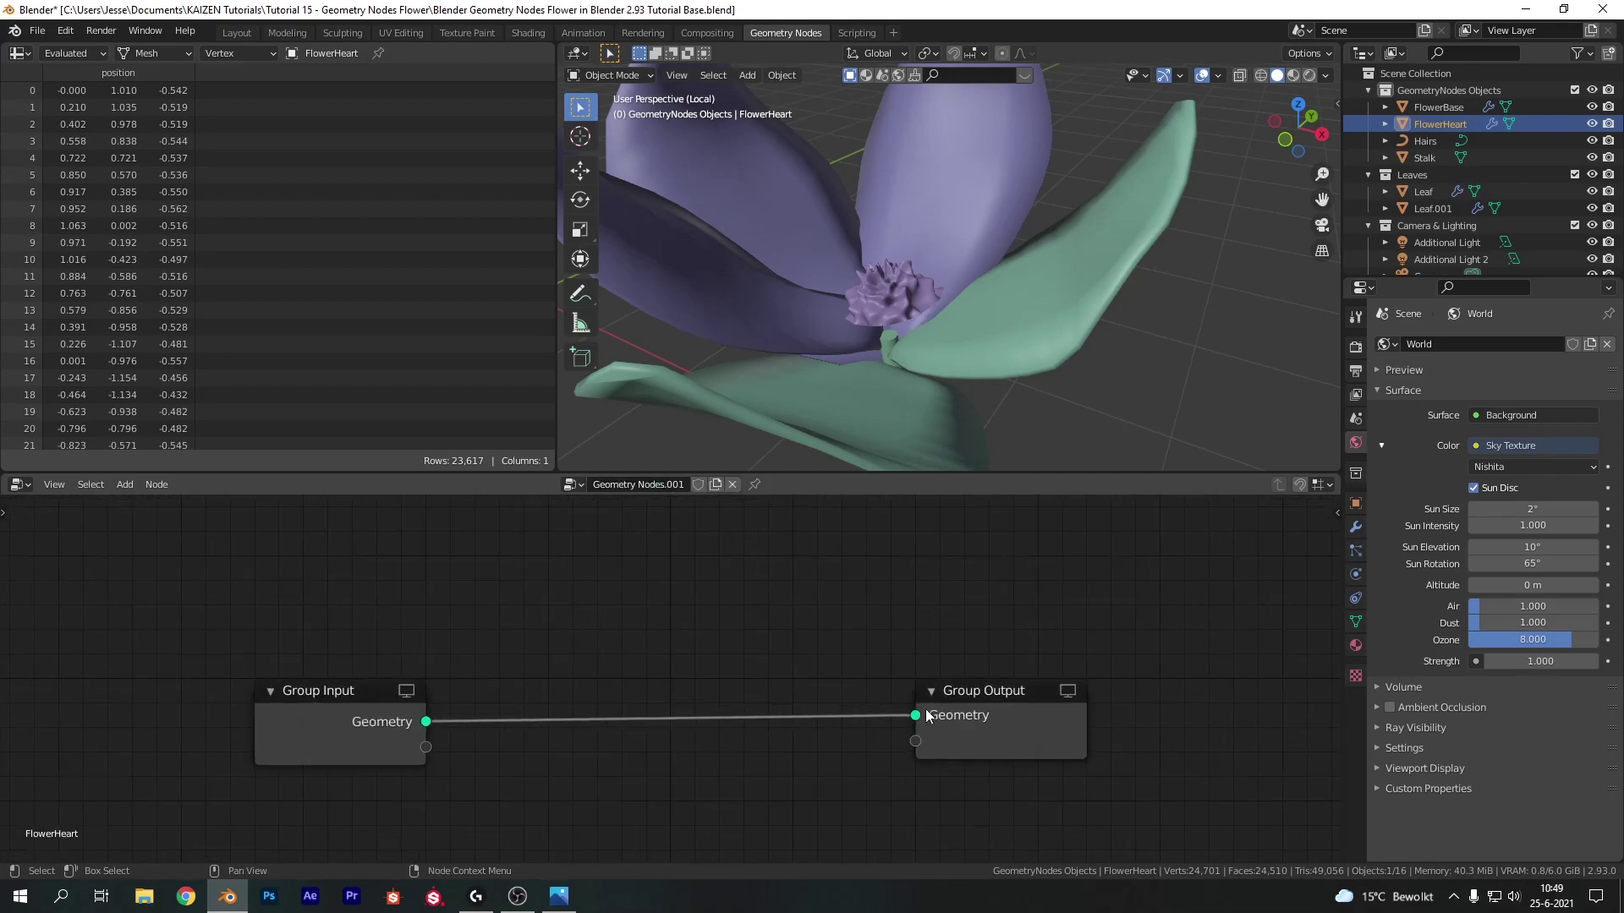
key(shift+a)
click(698, 647)
text(join)
key(Return)
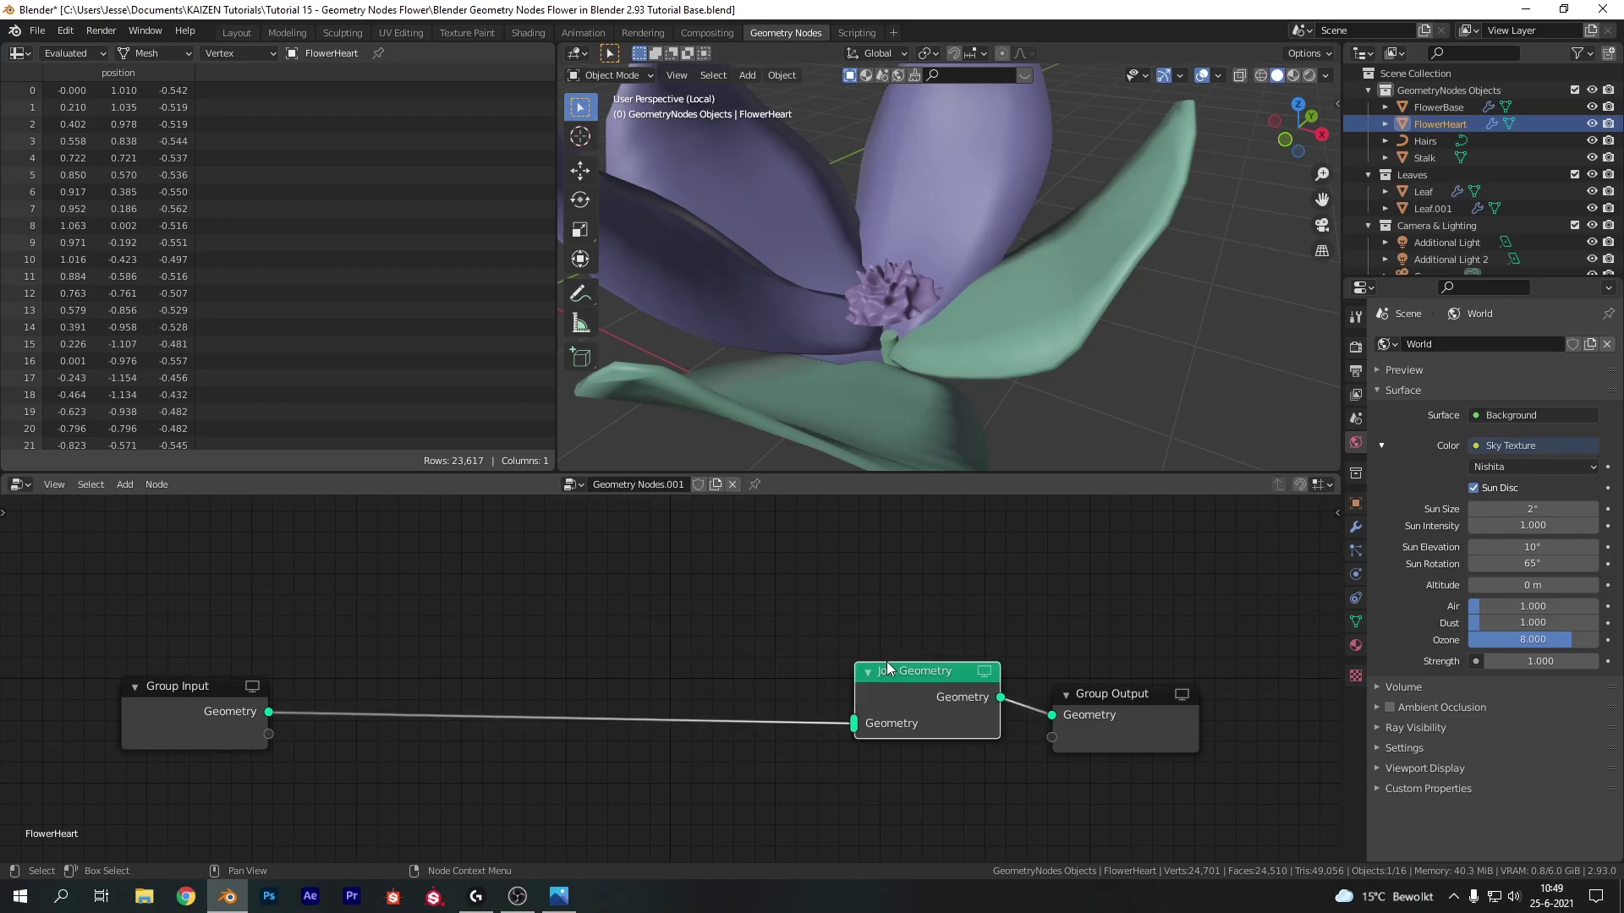
click(1034, 667)
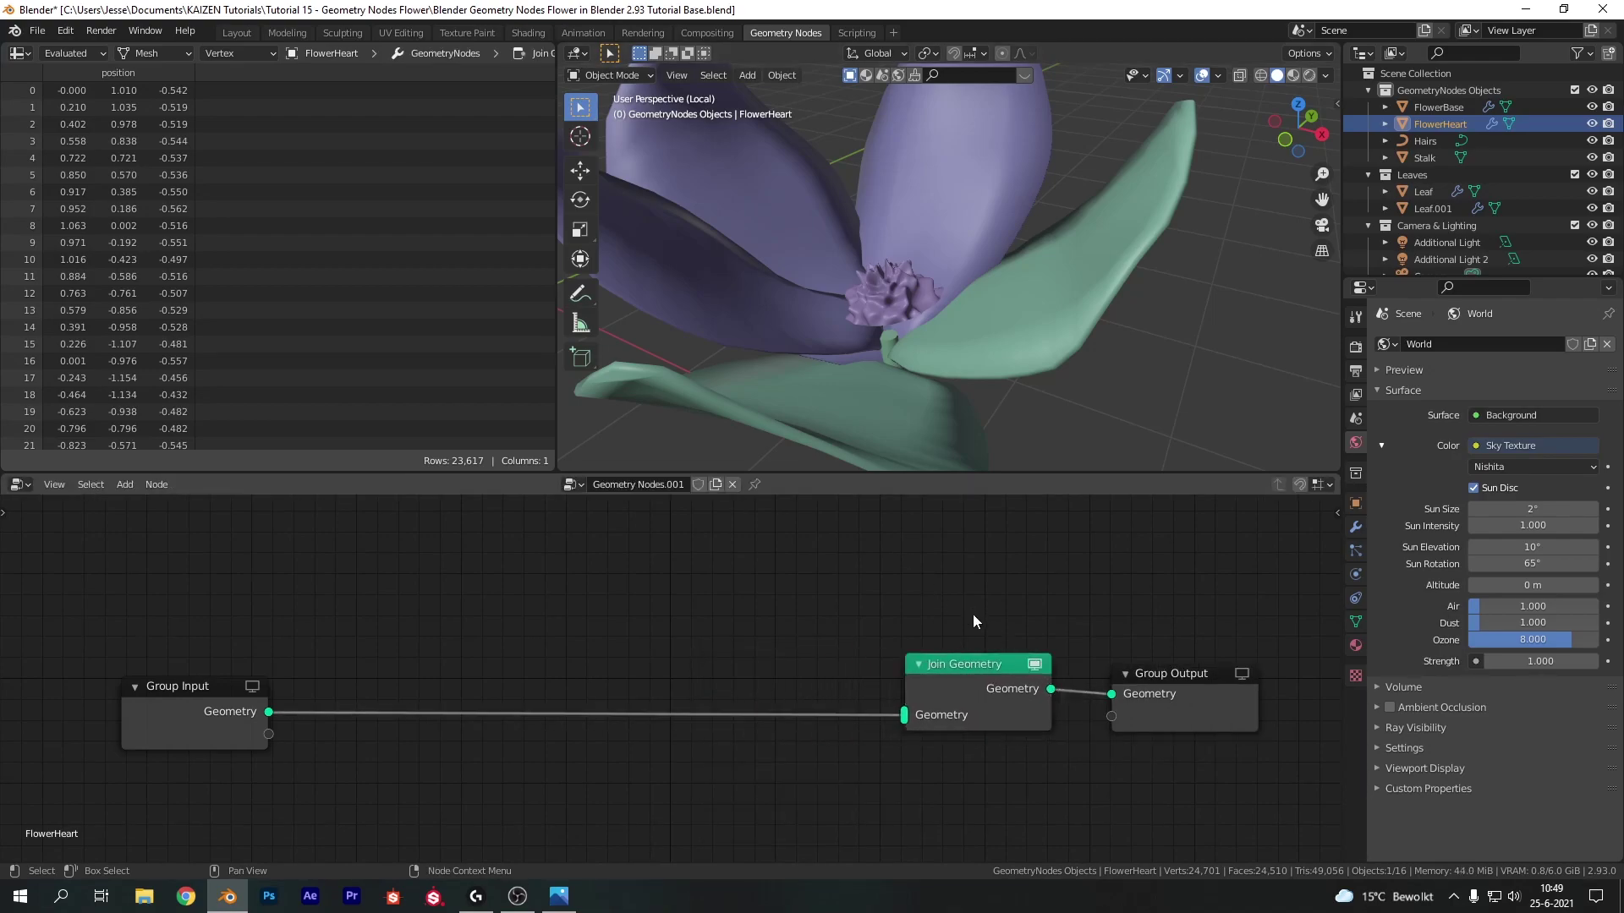
- Add a Point Instance node above the existing link and connect its geometry output to Join Geometry
key(shift+a)
click(688, 626)
text(point)
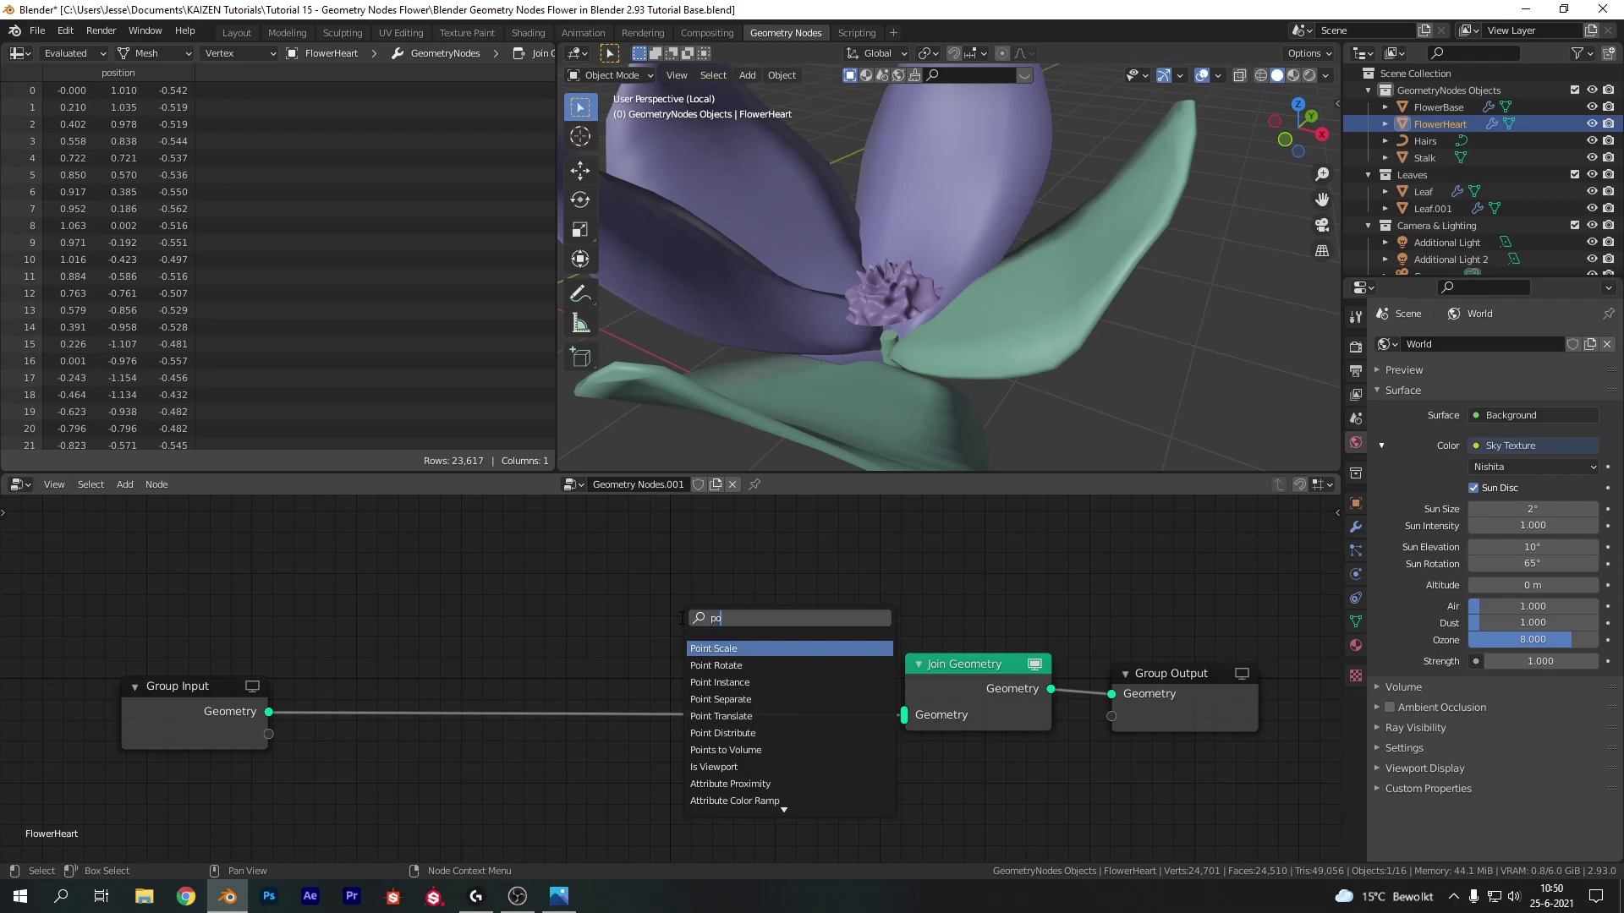
key(Down)
key(Return)
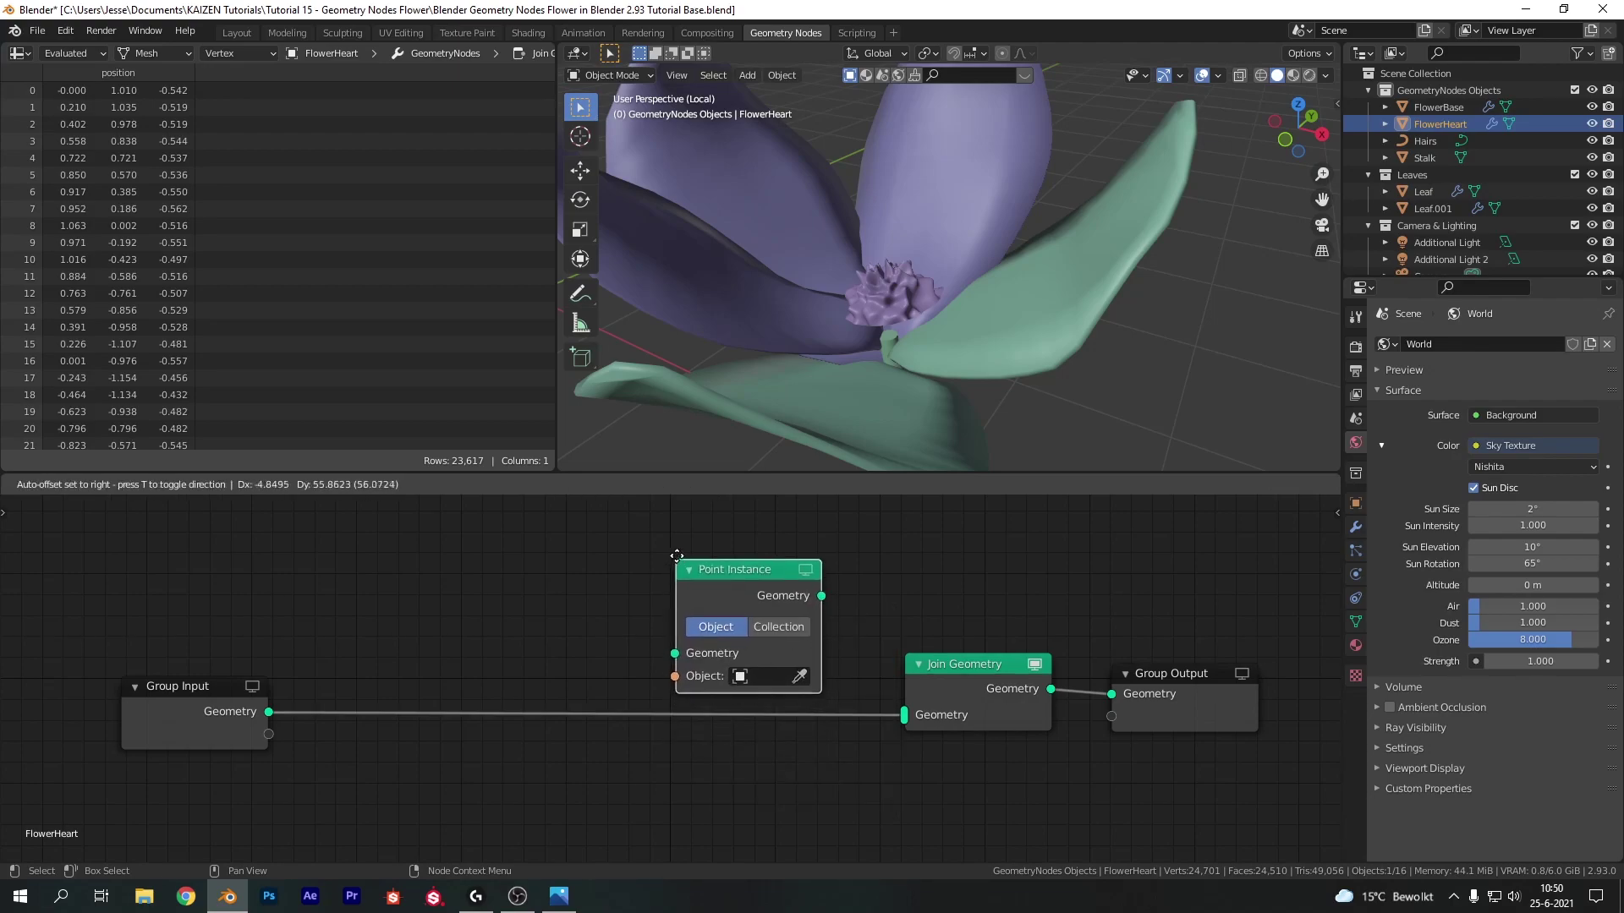
click(679, 555)
drag(825, 592, 912, 718)
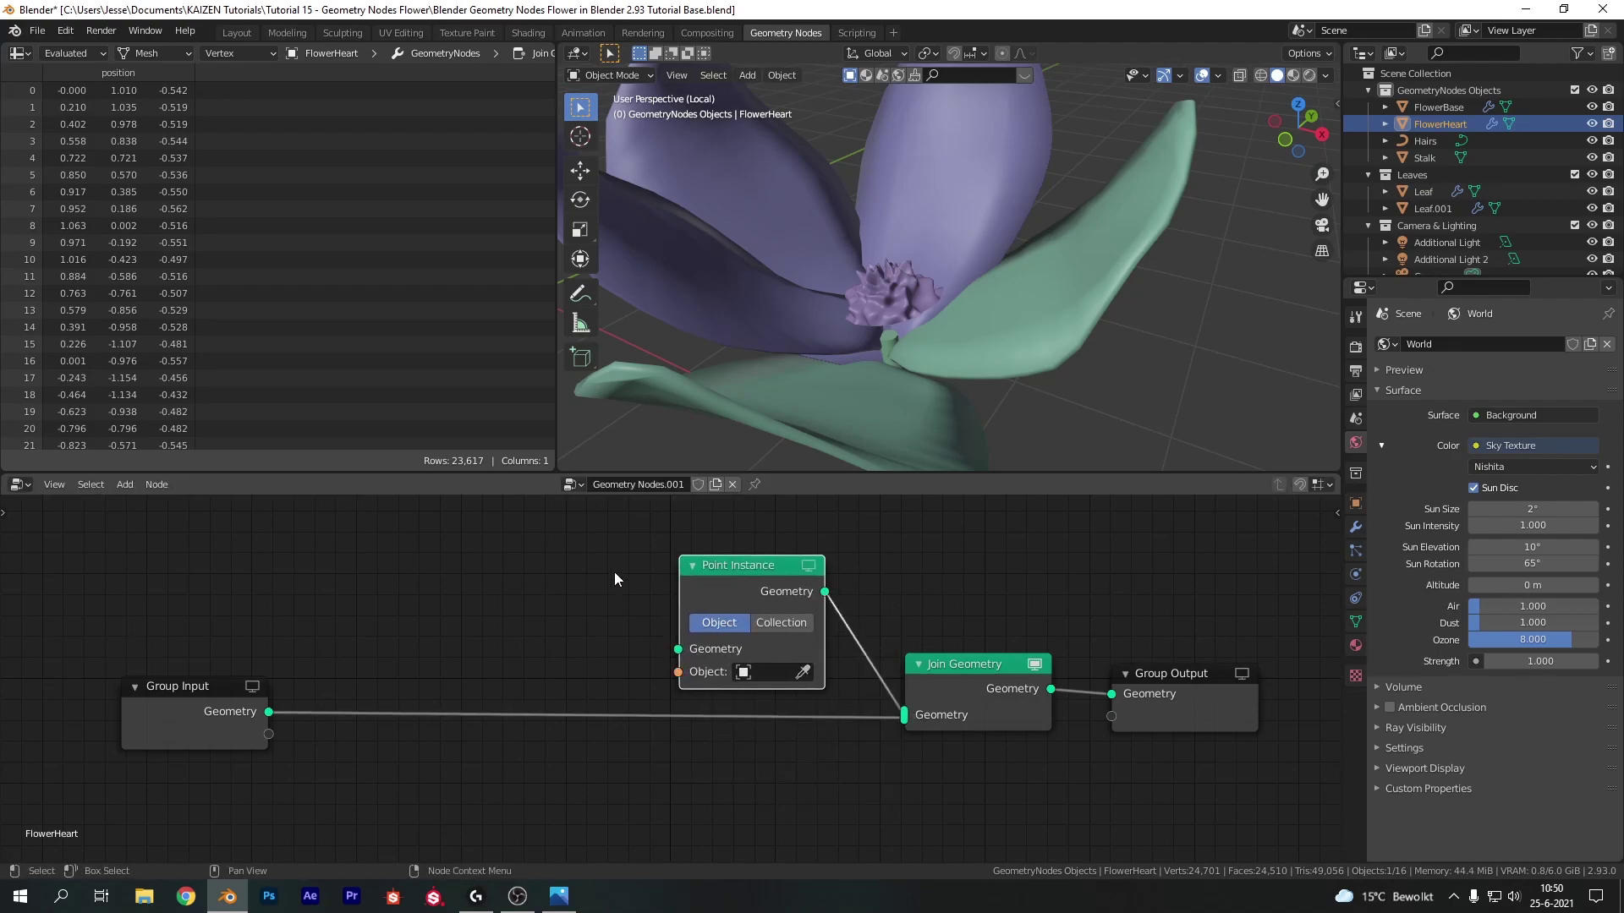
- Add a Point Distribute node, feed it from Group Input and connect its output to the Point Instance geometry input
key(shift+a)
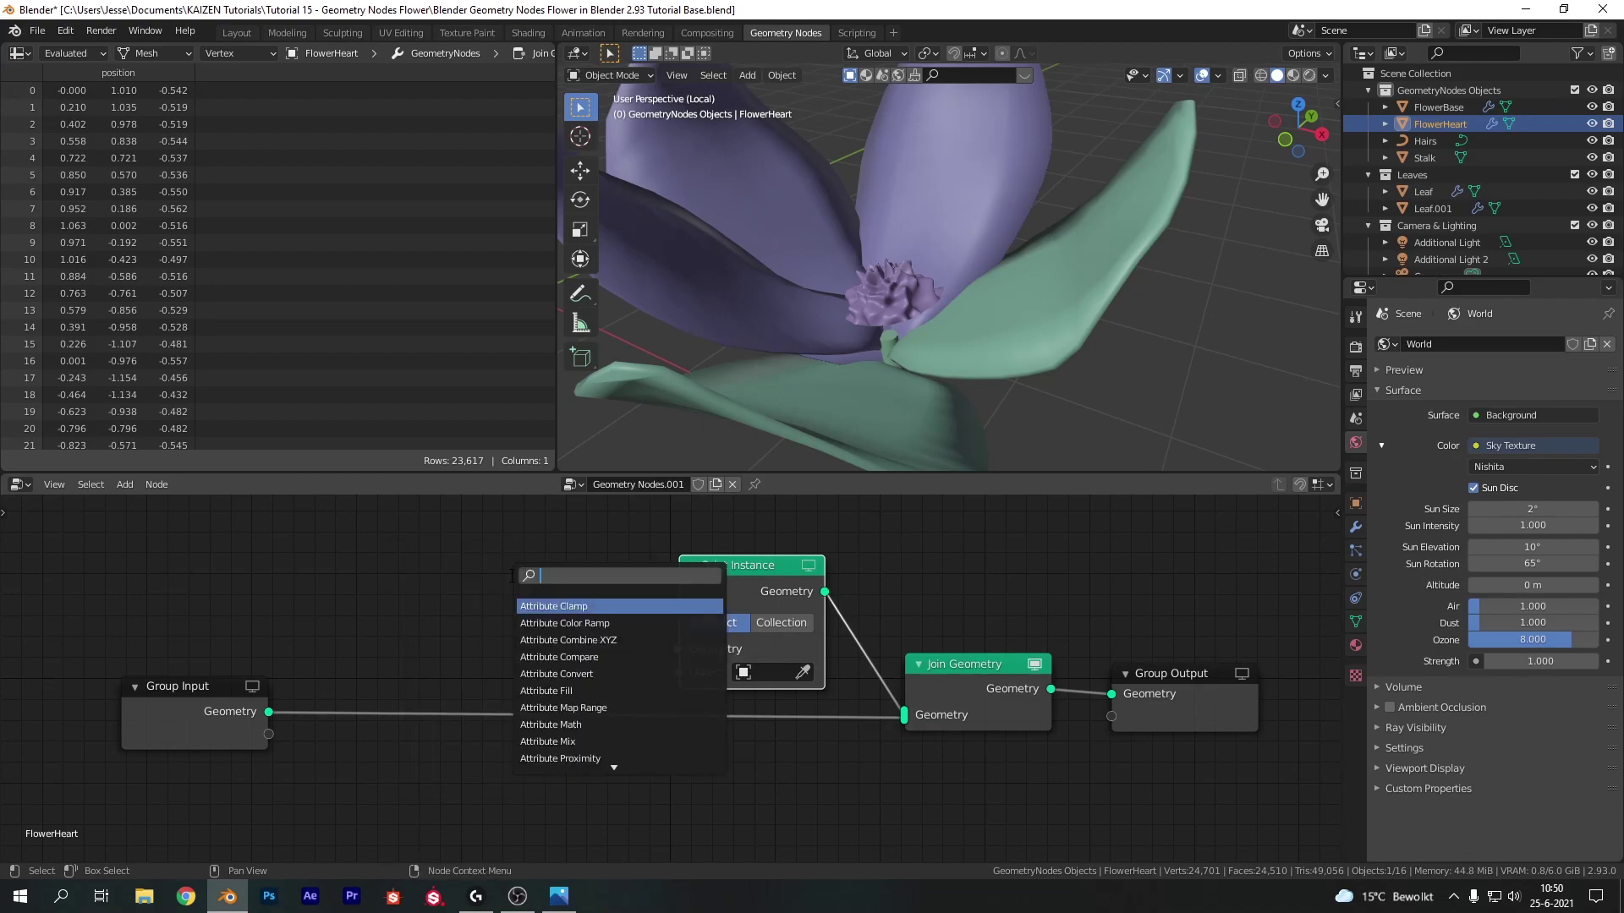
text(point)
key(Down)
key(Down)
key(Down)
key(Down)
key(Down)
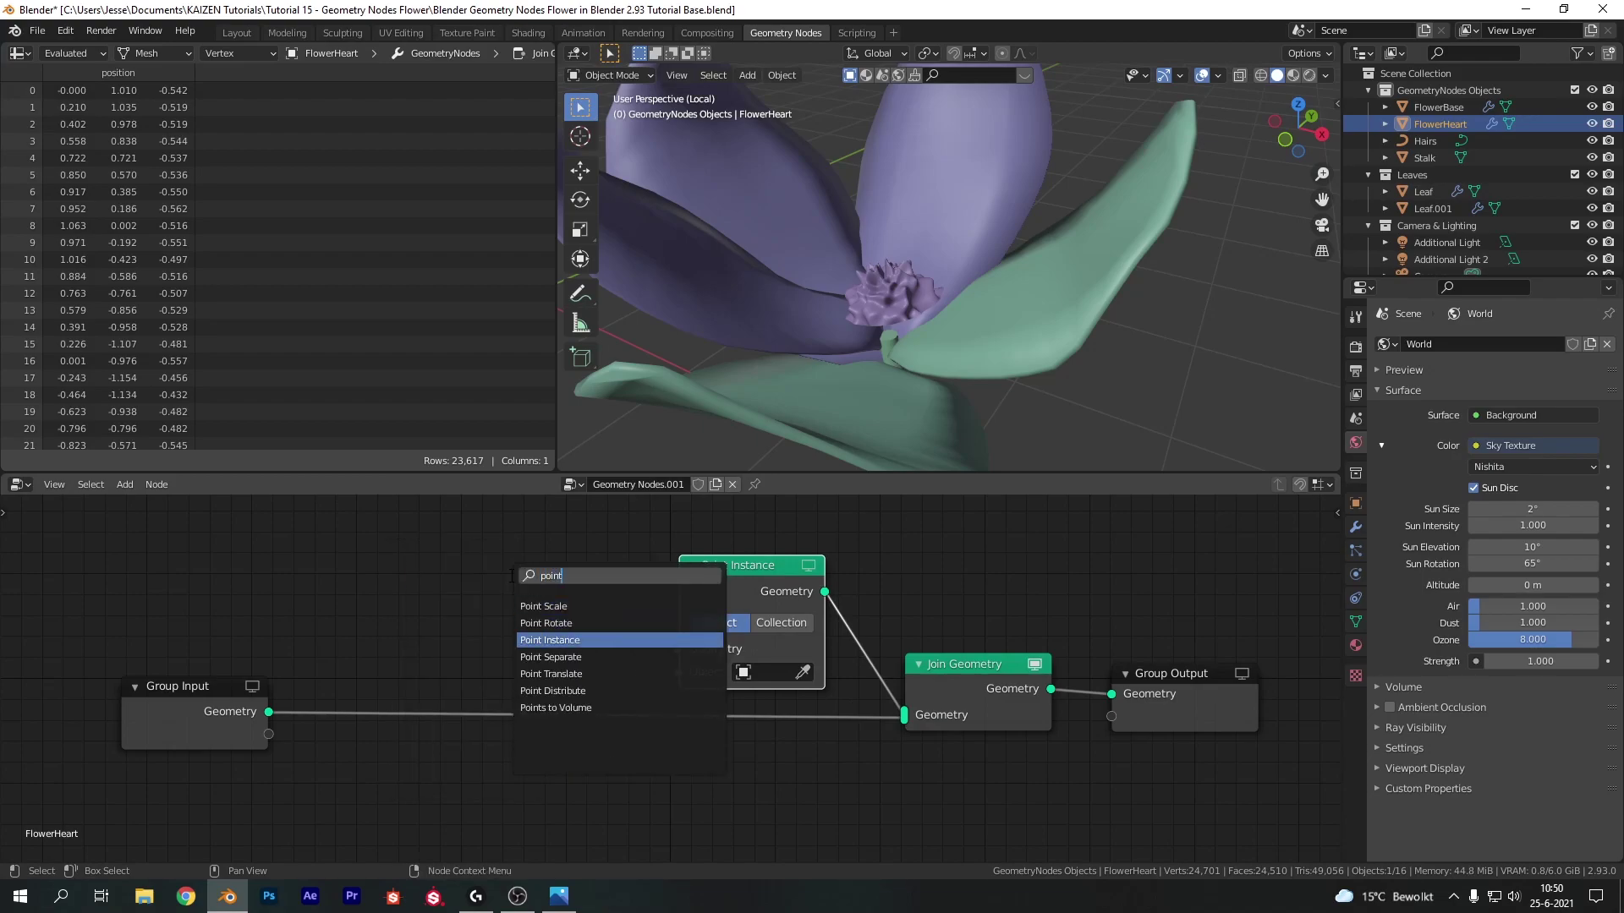
key(Return)
click(410, 519)
drag(268, 712, 411, 613)
drag(558, 555, 690, 669)
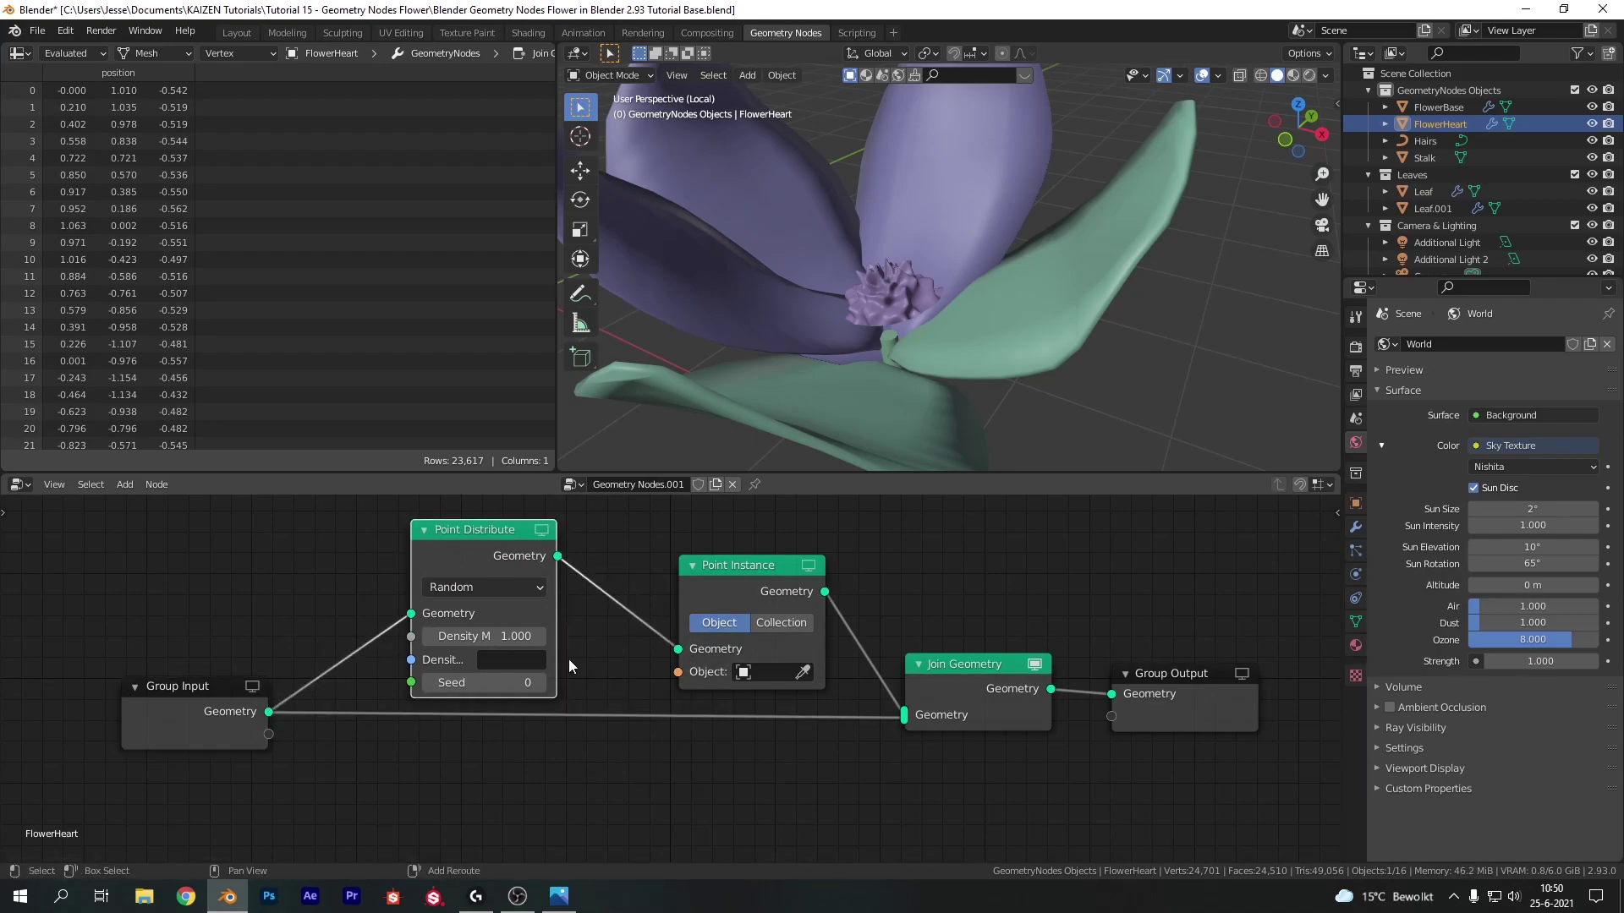
- Set the Point Distribute node's density to 15
middle_drag(568, 657, 596, 675)
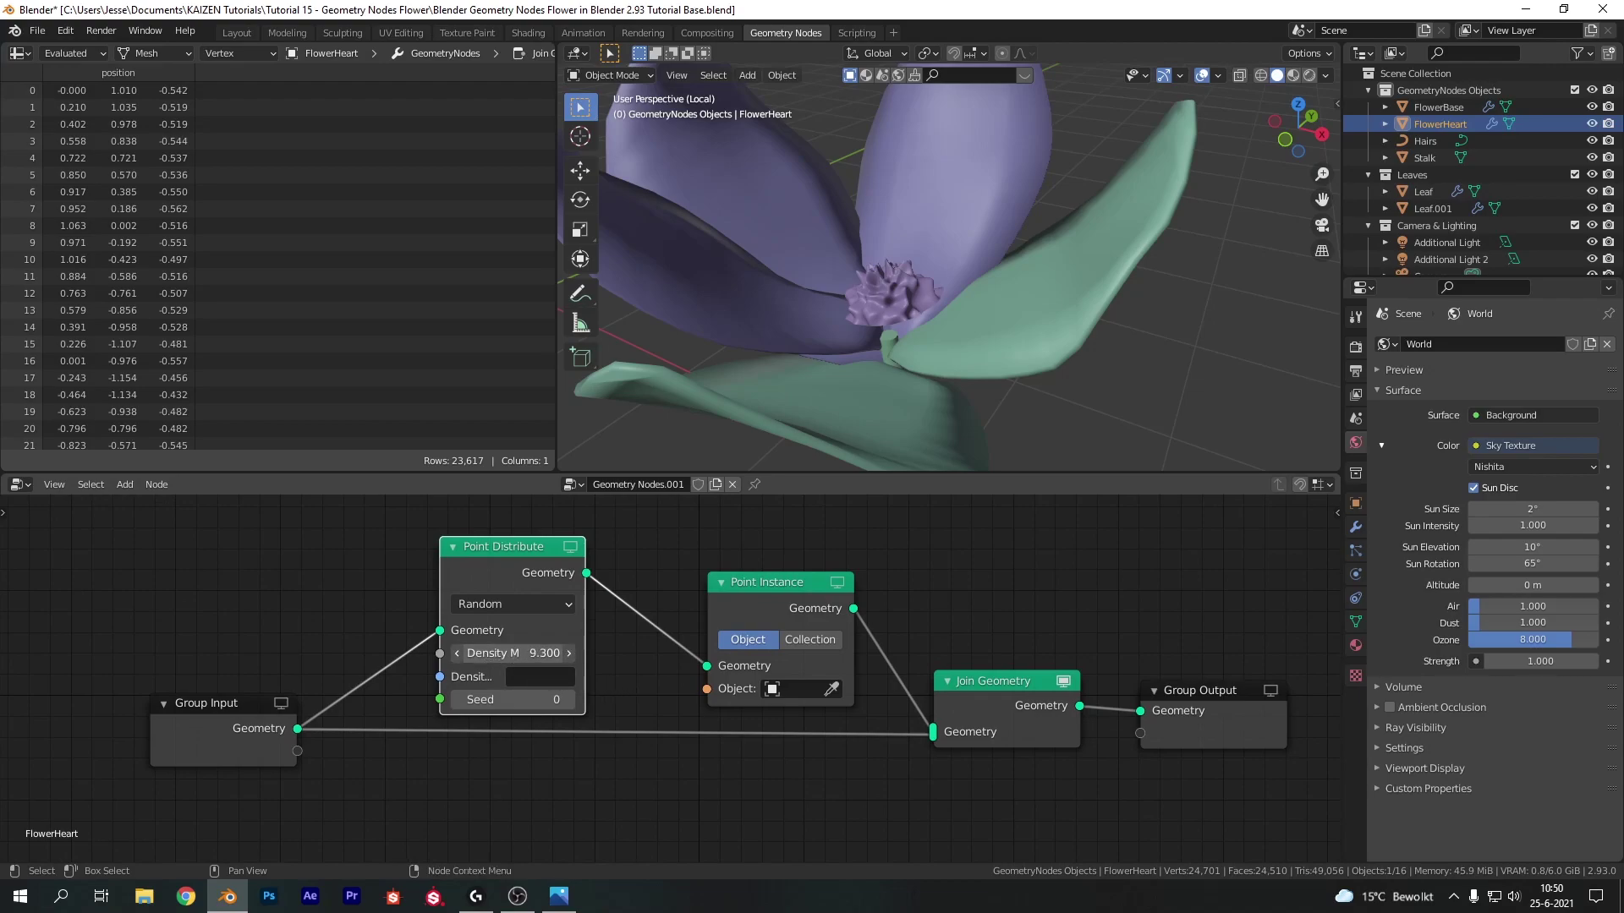
click(491, 654)
key(Return)
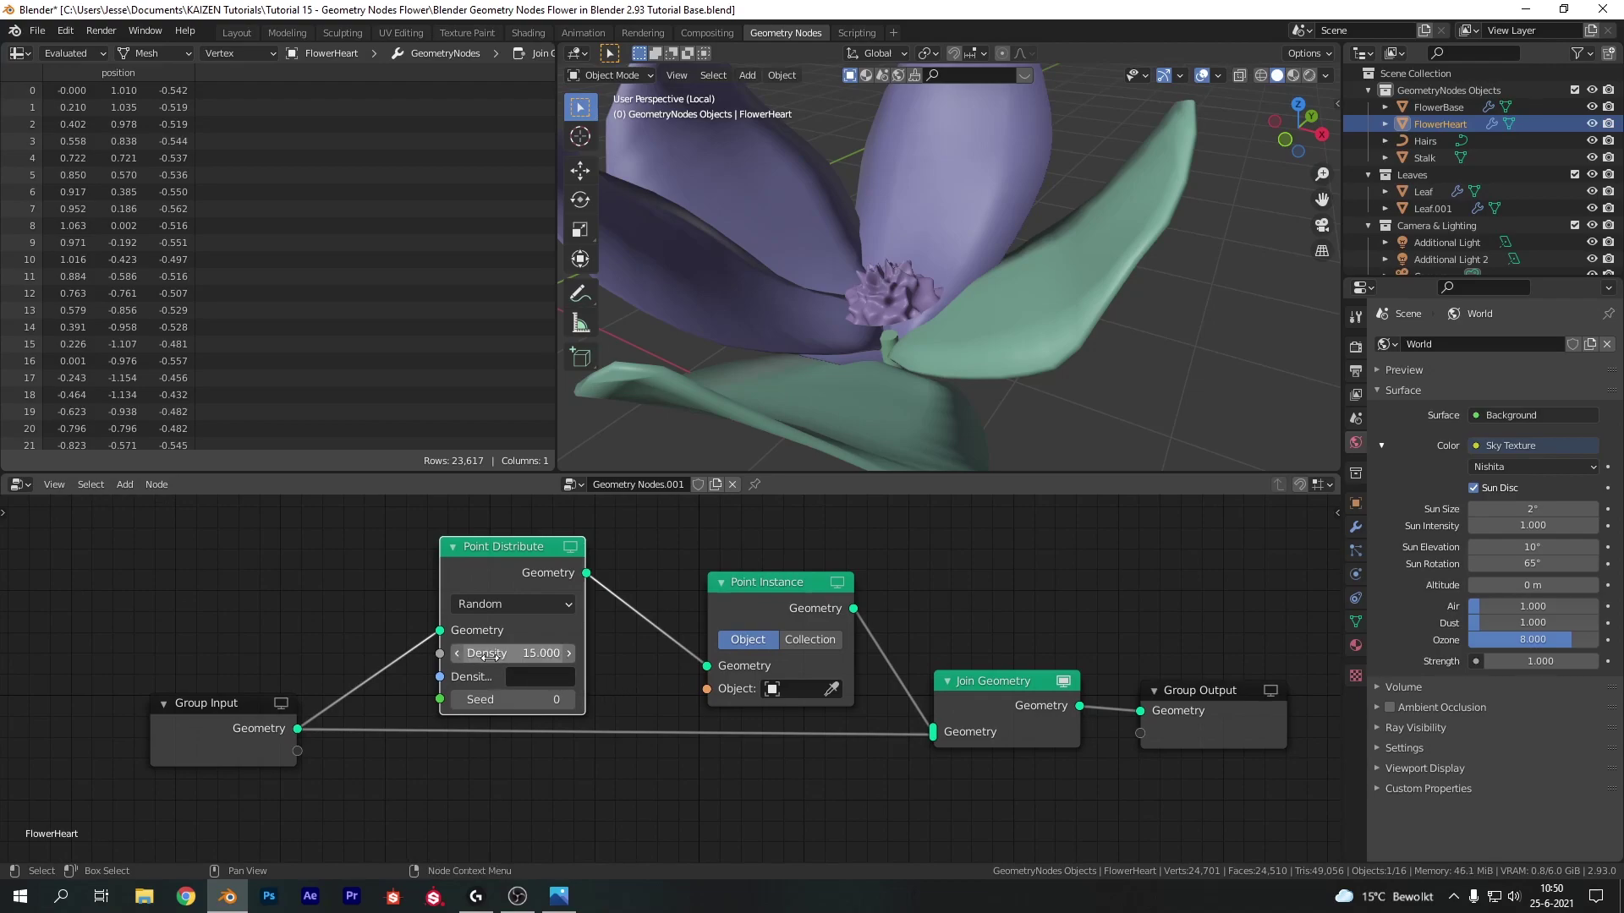
- Spread out the Group Input, Point Distribute and Point Instance nodes to leave space between the latter two
drag(283, 728, 250, 759)
drag(541, 546, 369, 510)
drag(766, 582, 767, 517)
drag(208, 756, 53, 737)
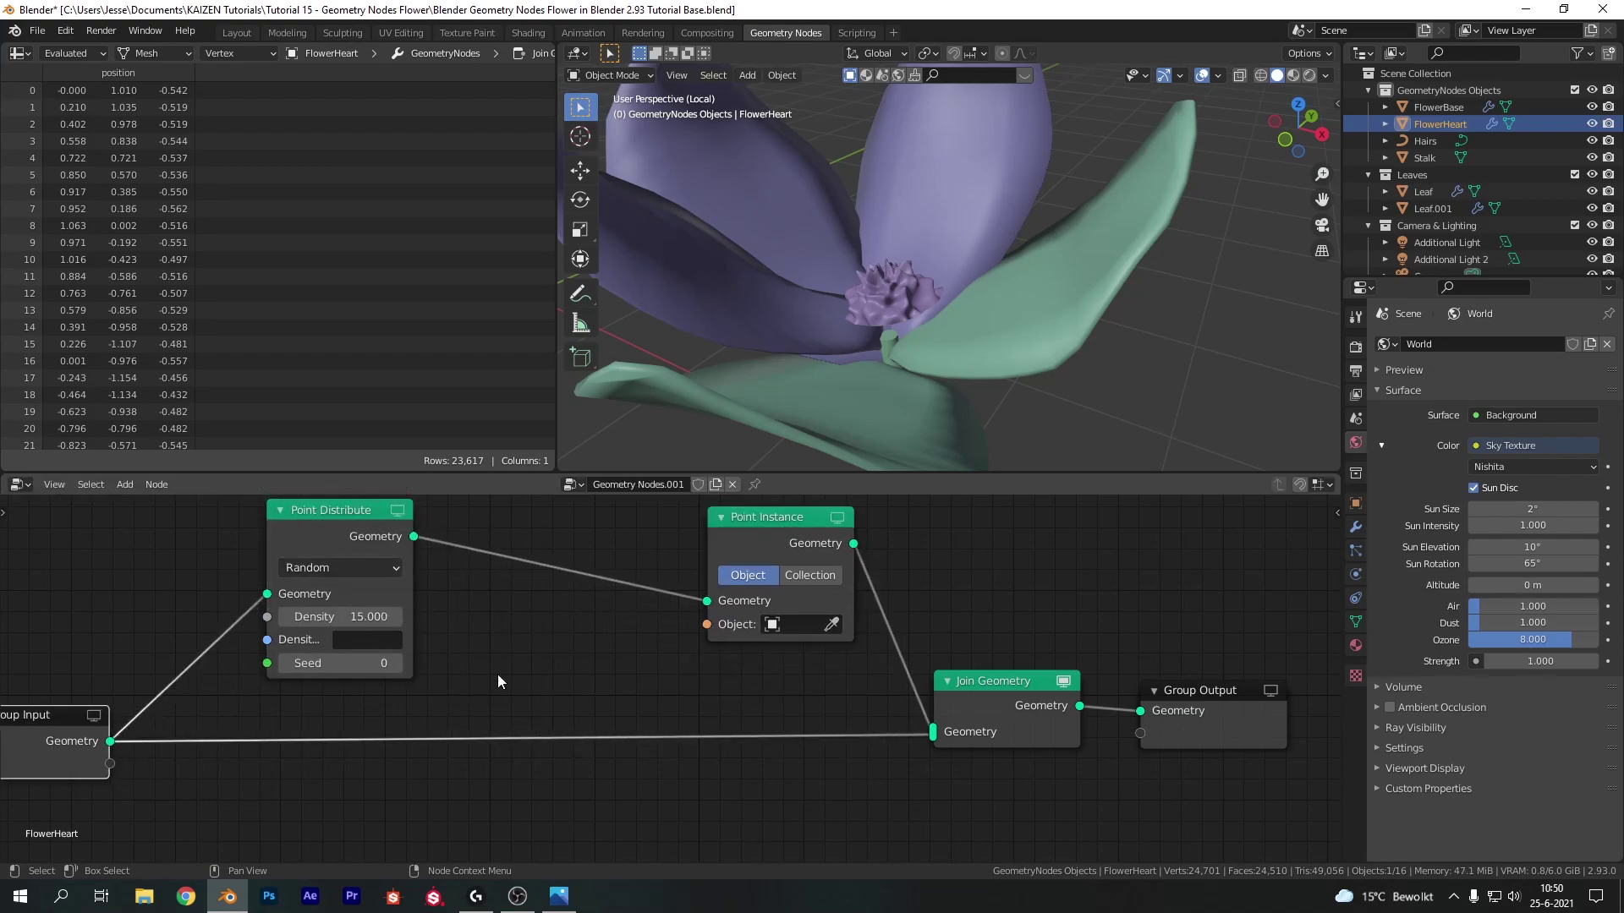
- Insert an Attribute Randomize node between the Point Distribute and Point Instance nodes
shift+scroll(477, 682, up, 4)
ctrl+scroll(579, 688, left, 4)
key(shift+a)
click(698, 586)
text(a)
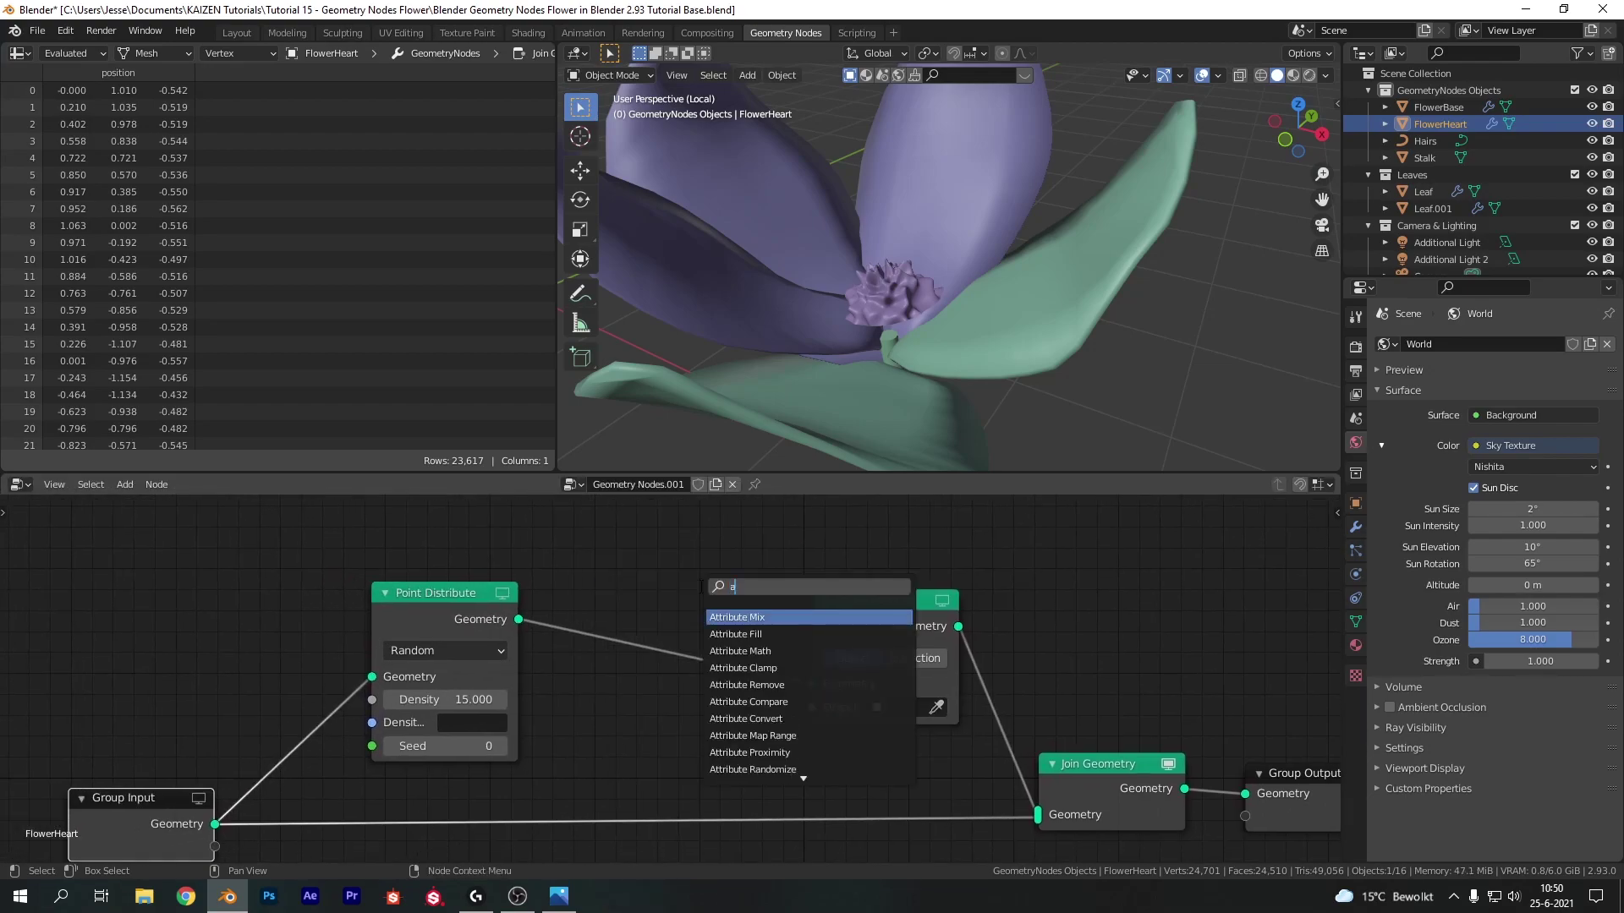
text(ttribute)
key(Down)
key(Down)
key(Down)
key(Down)
key(Down)
key(Down)
key(Down)
key(Down)
key(Down)
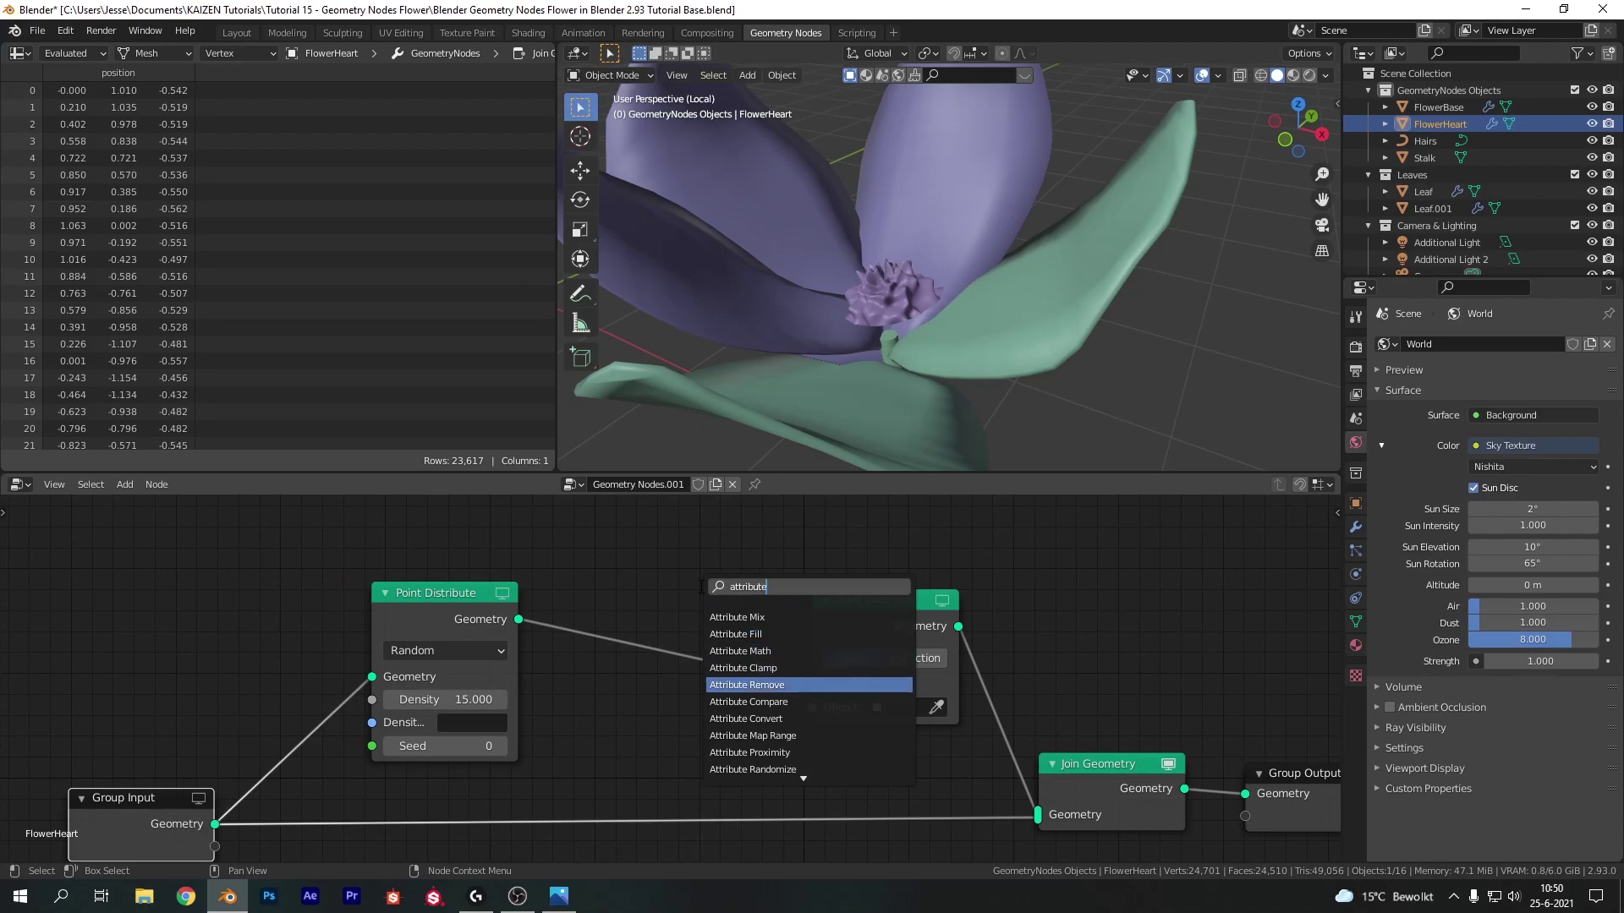
key(Return)
click(600, 555)
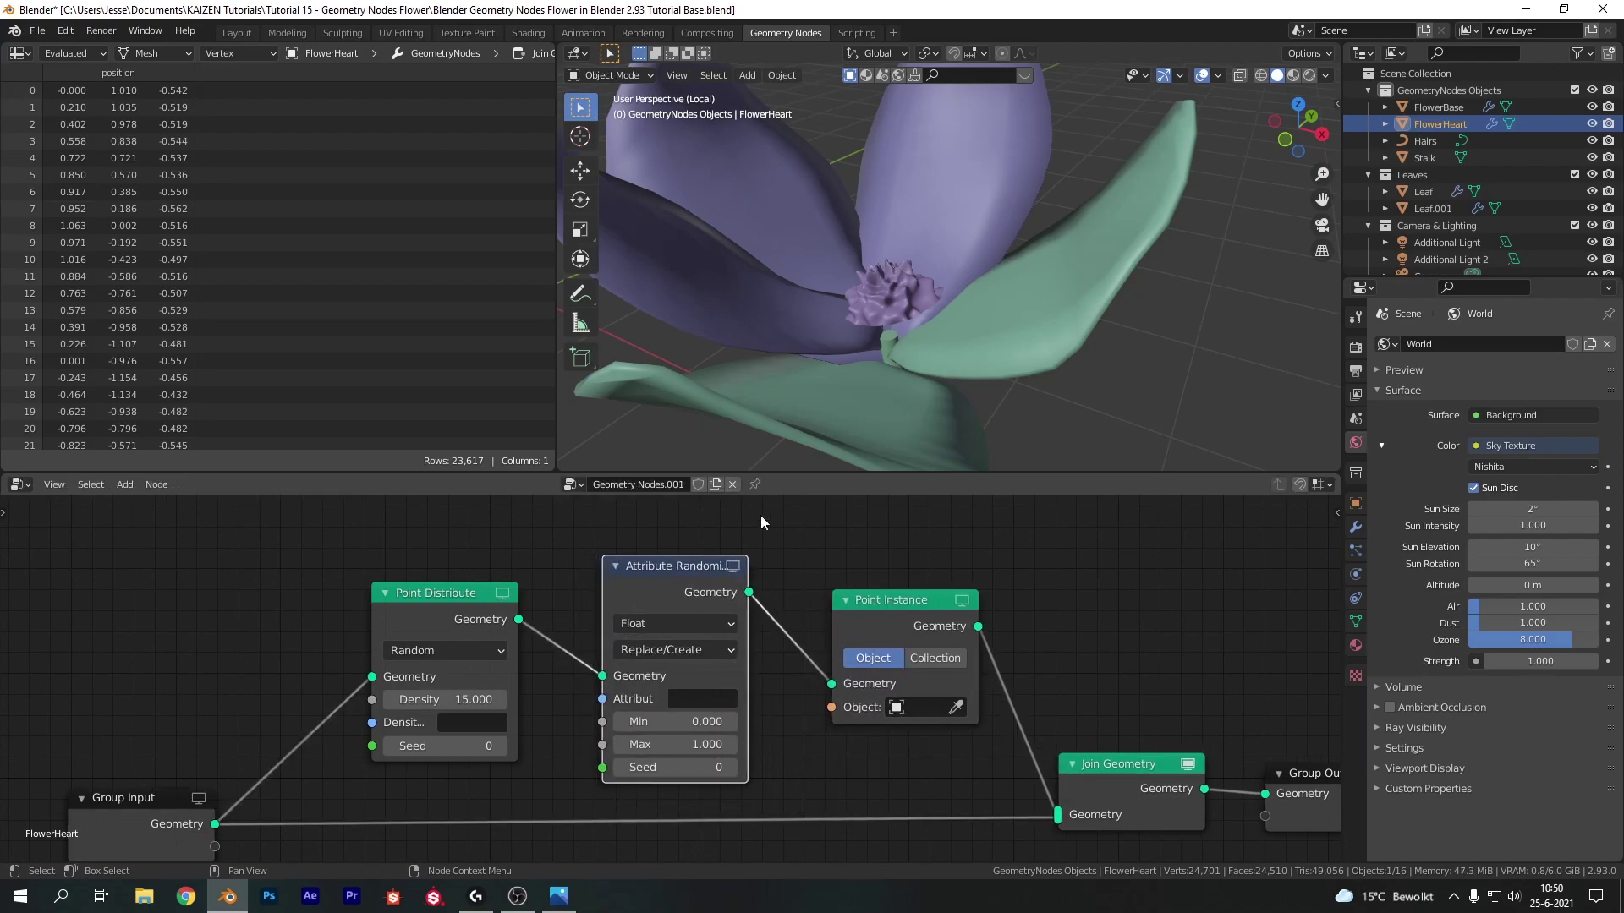
- Set the Point Instance node's object to Hairs and check the instances on the flower heart up close
click(957, 707)
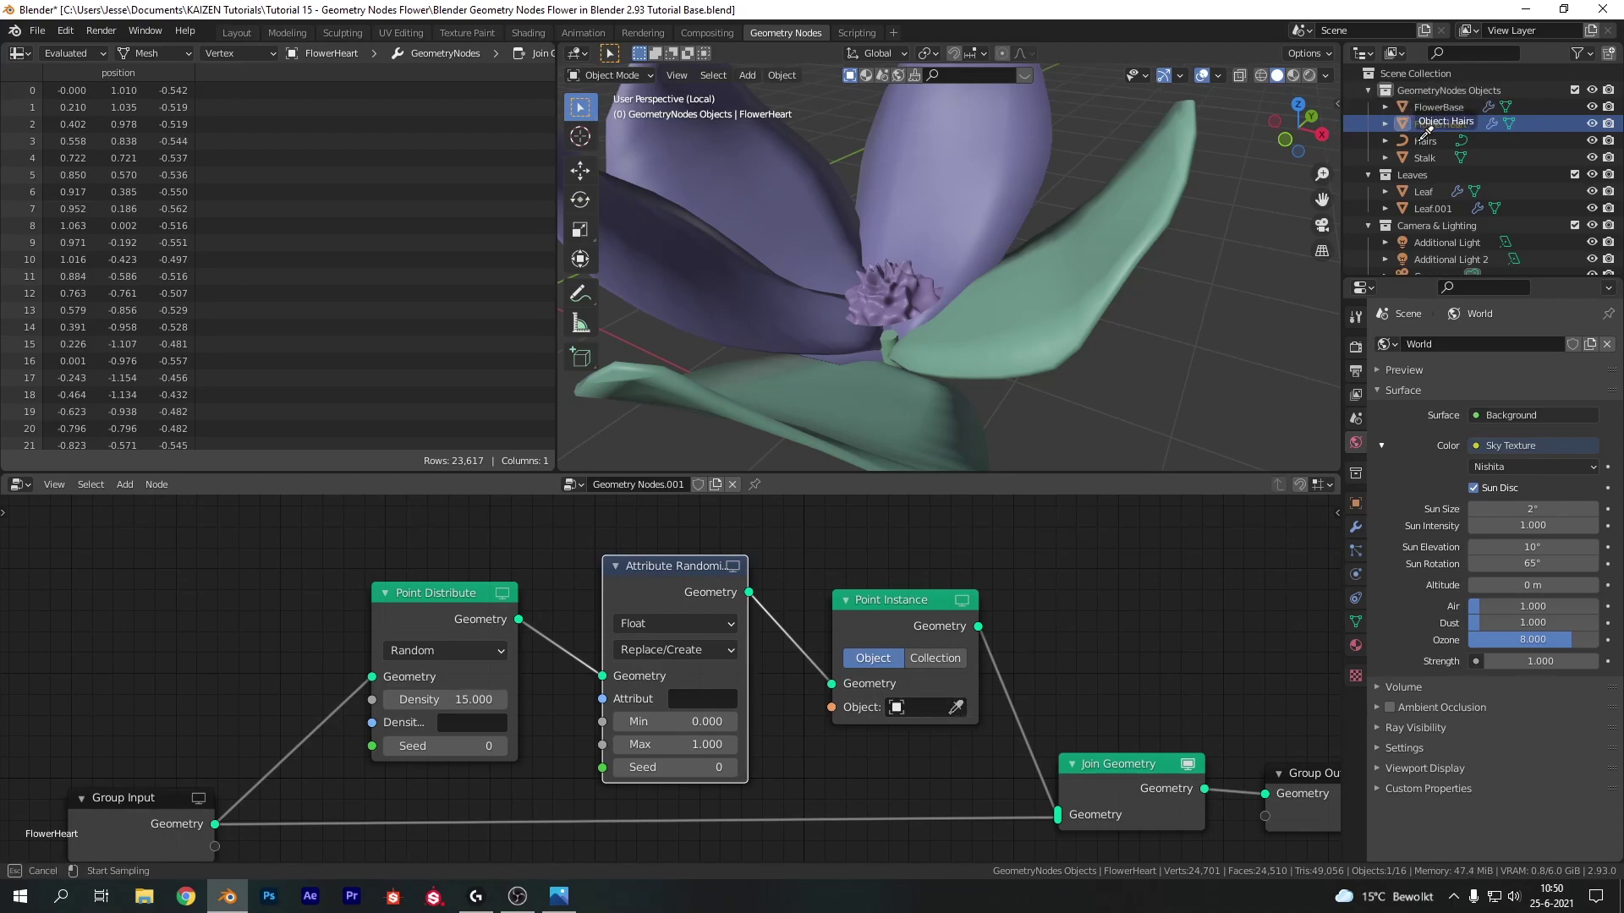
click(1425, 138)
scroll(879, 240, up, 5)
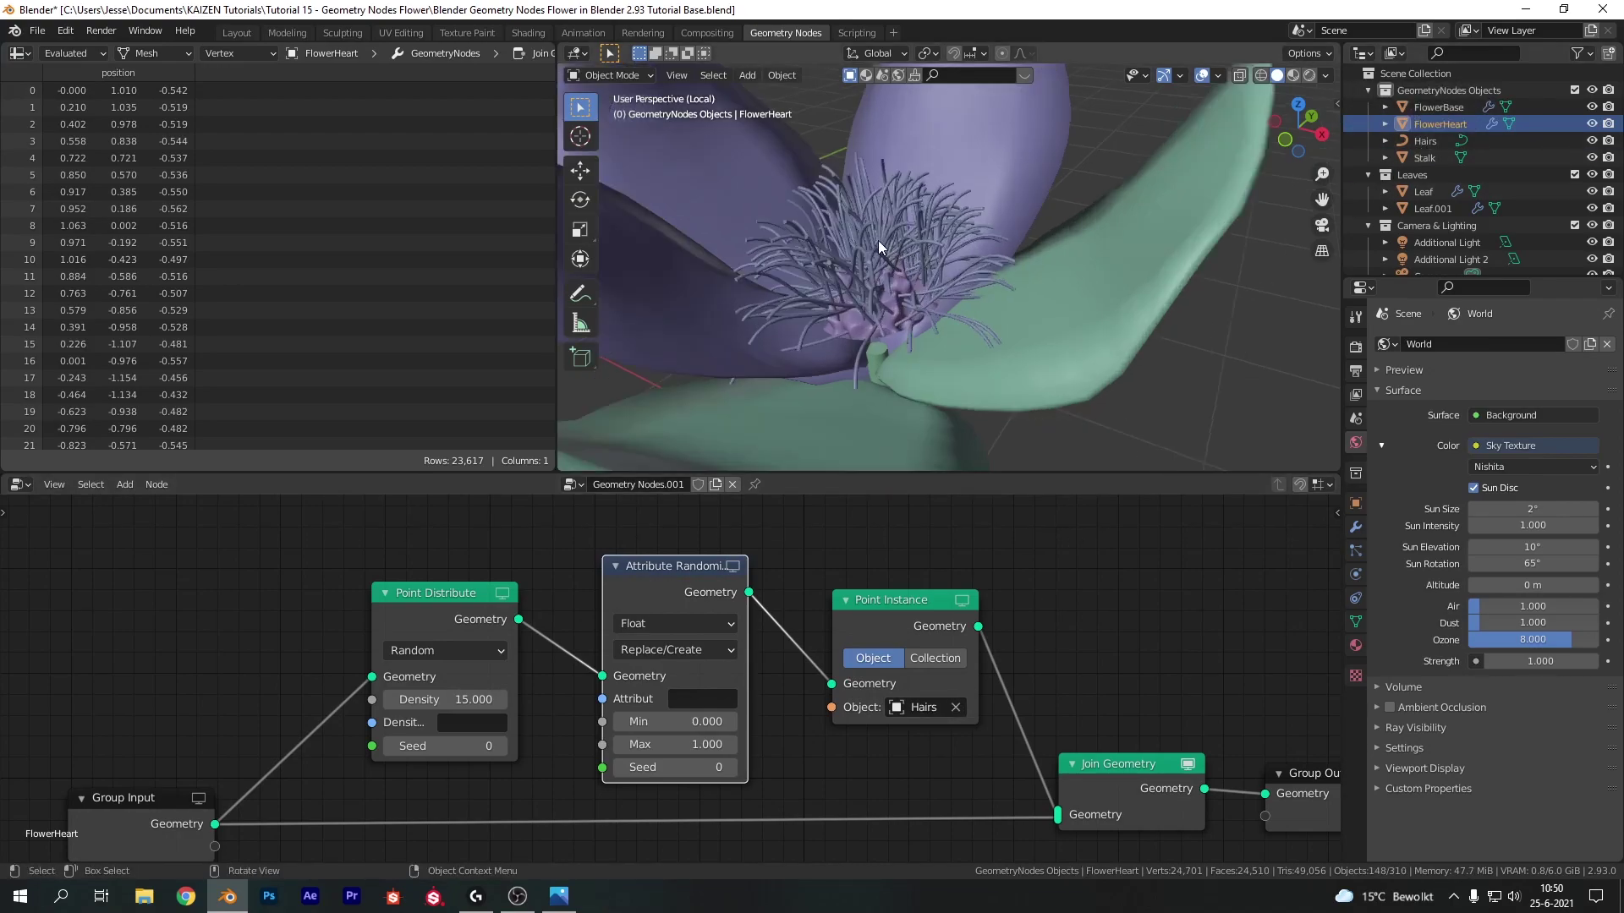
middle_drag(842, 286, 968, 332)
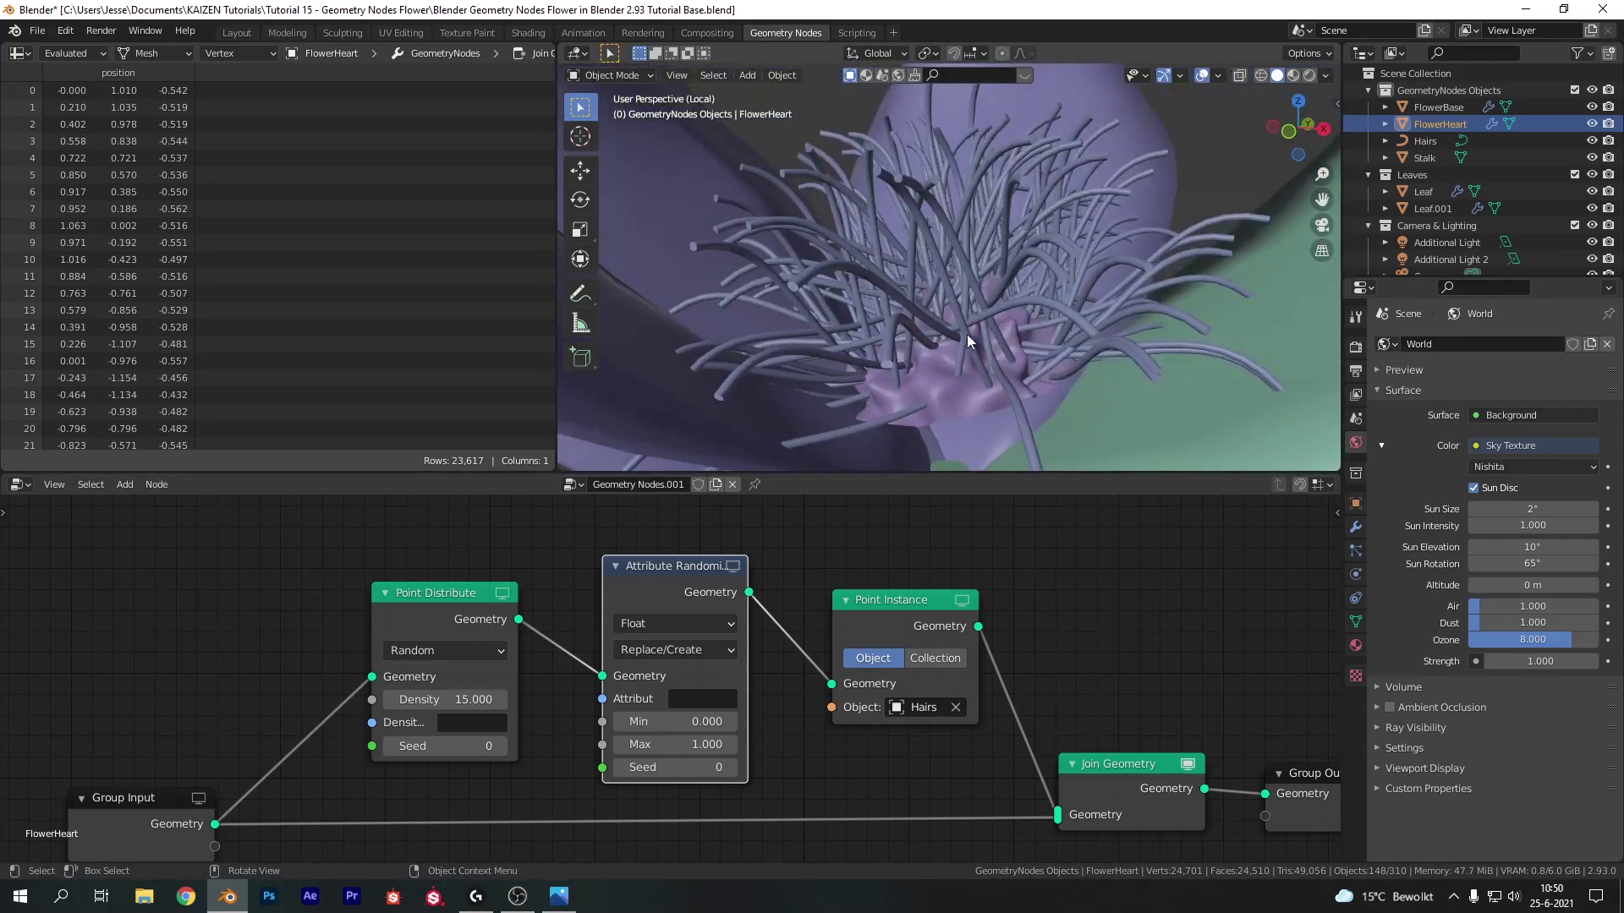
- Make the Attribute Randomize node act on the scale attribute with a maximum of 0.4
click(695, 743)
text(1.0)
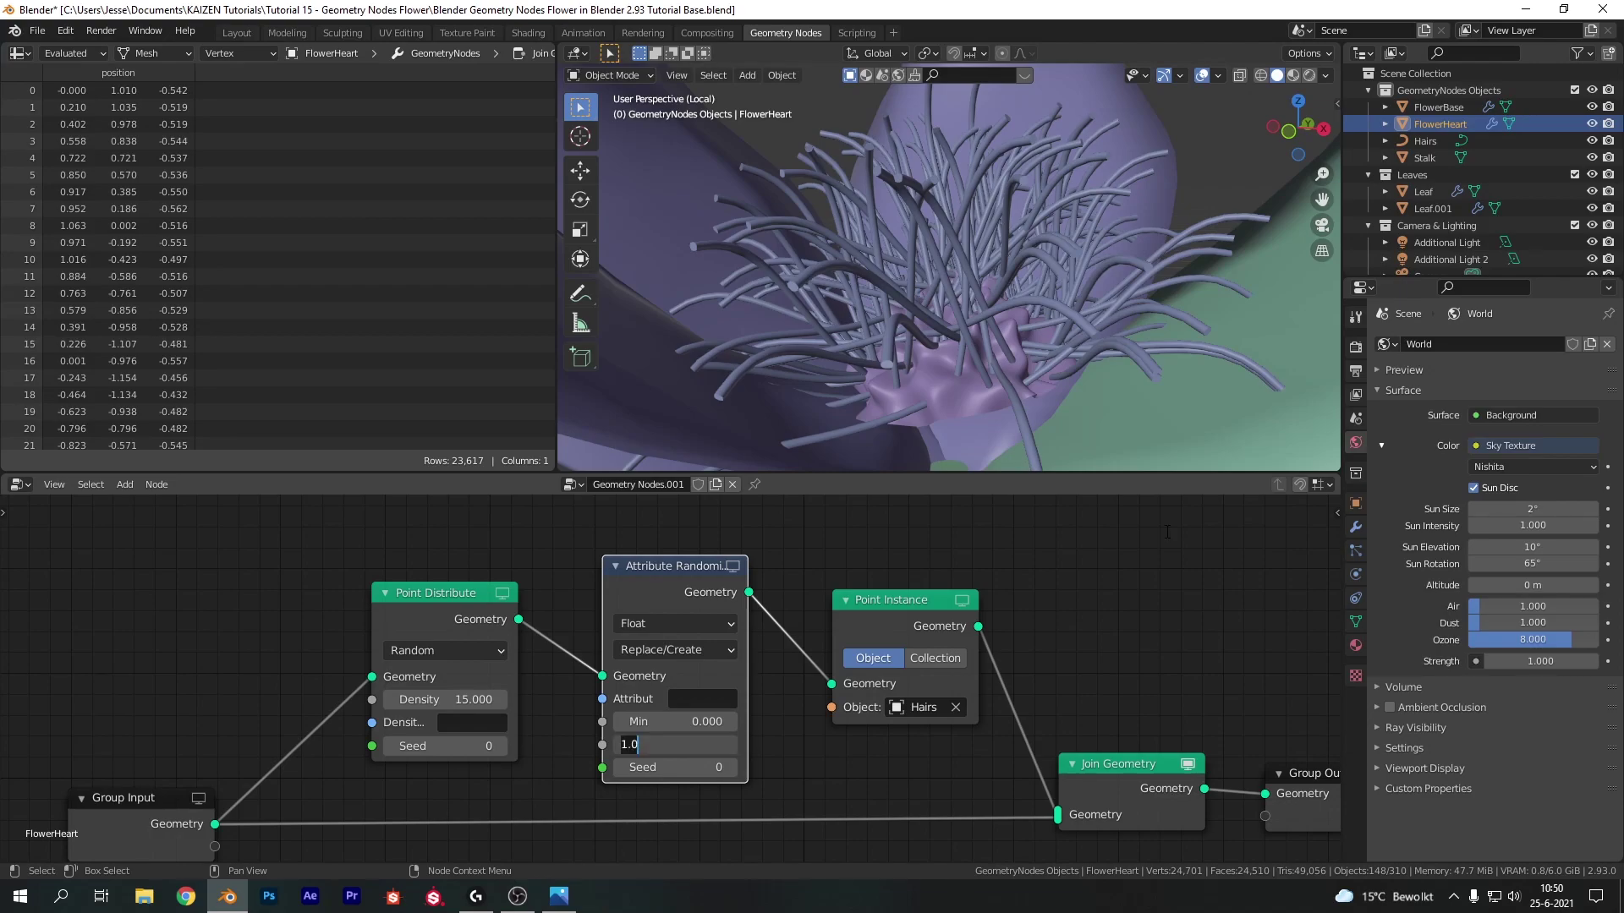
click(693, 698)
text(scale)
key(Return)
click(705, 743)
text(0.4)
key(Return)
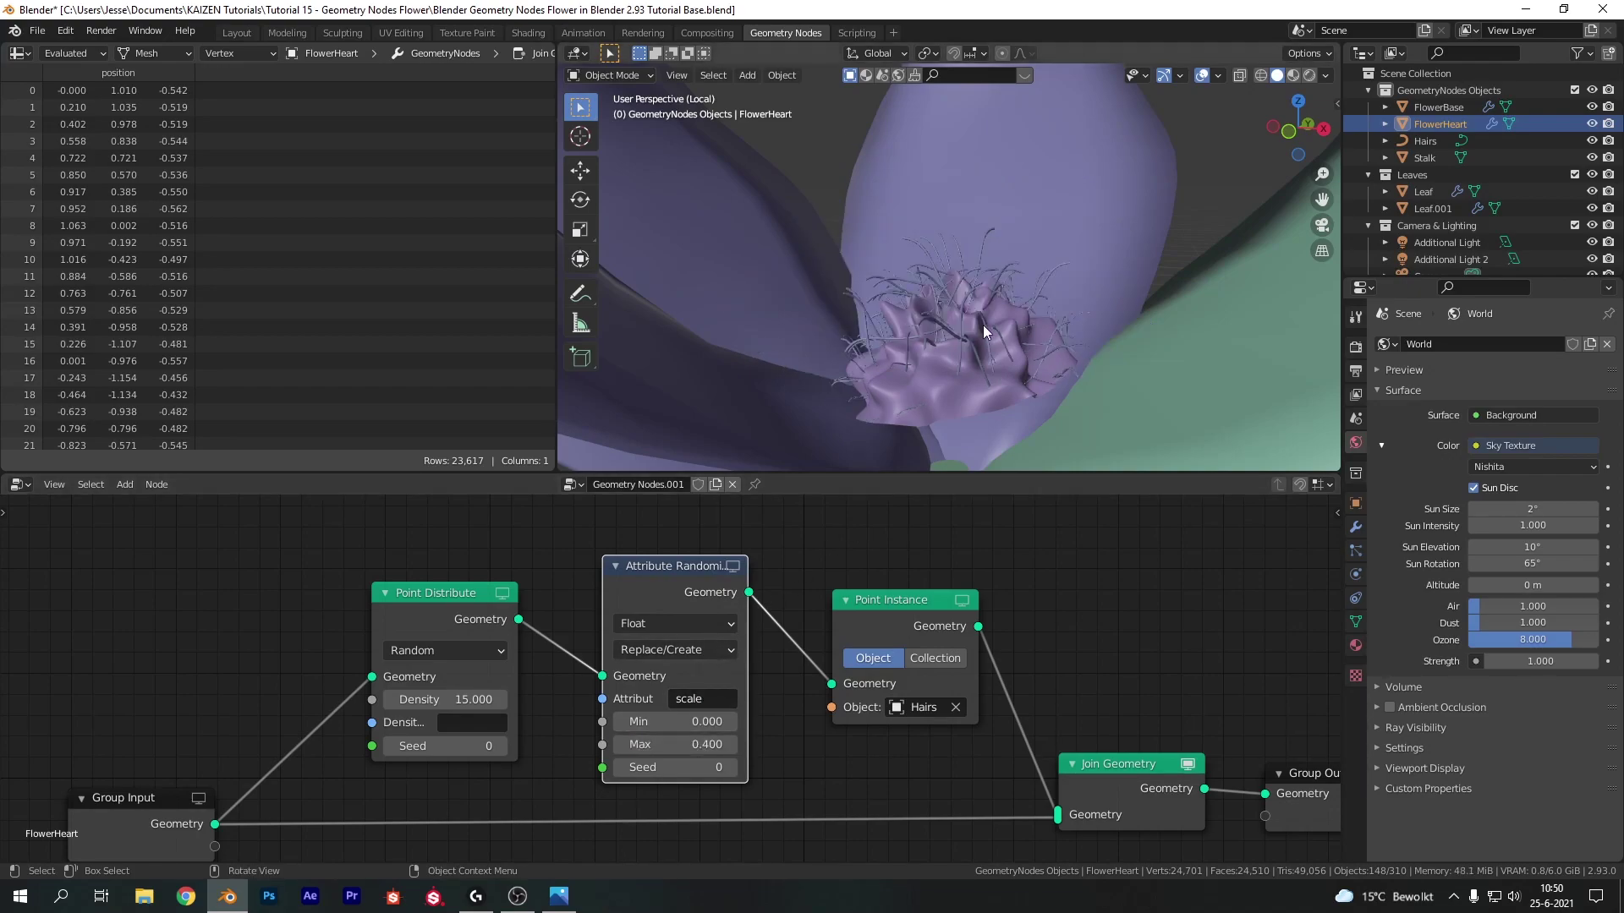
- Set the minimum of the scale Attribute Randomize node to 0.1
middle_drag(989, 390, 986, 314)
click(693, 721)
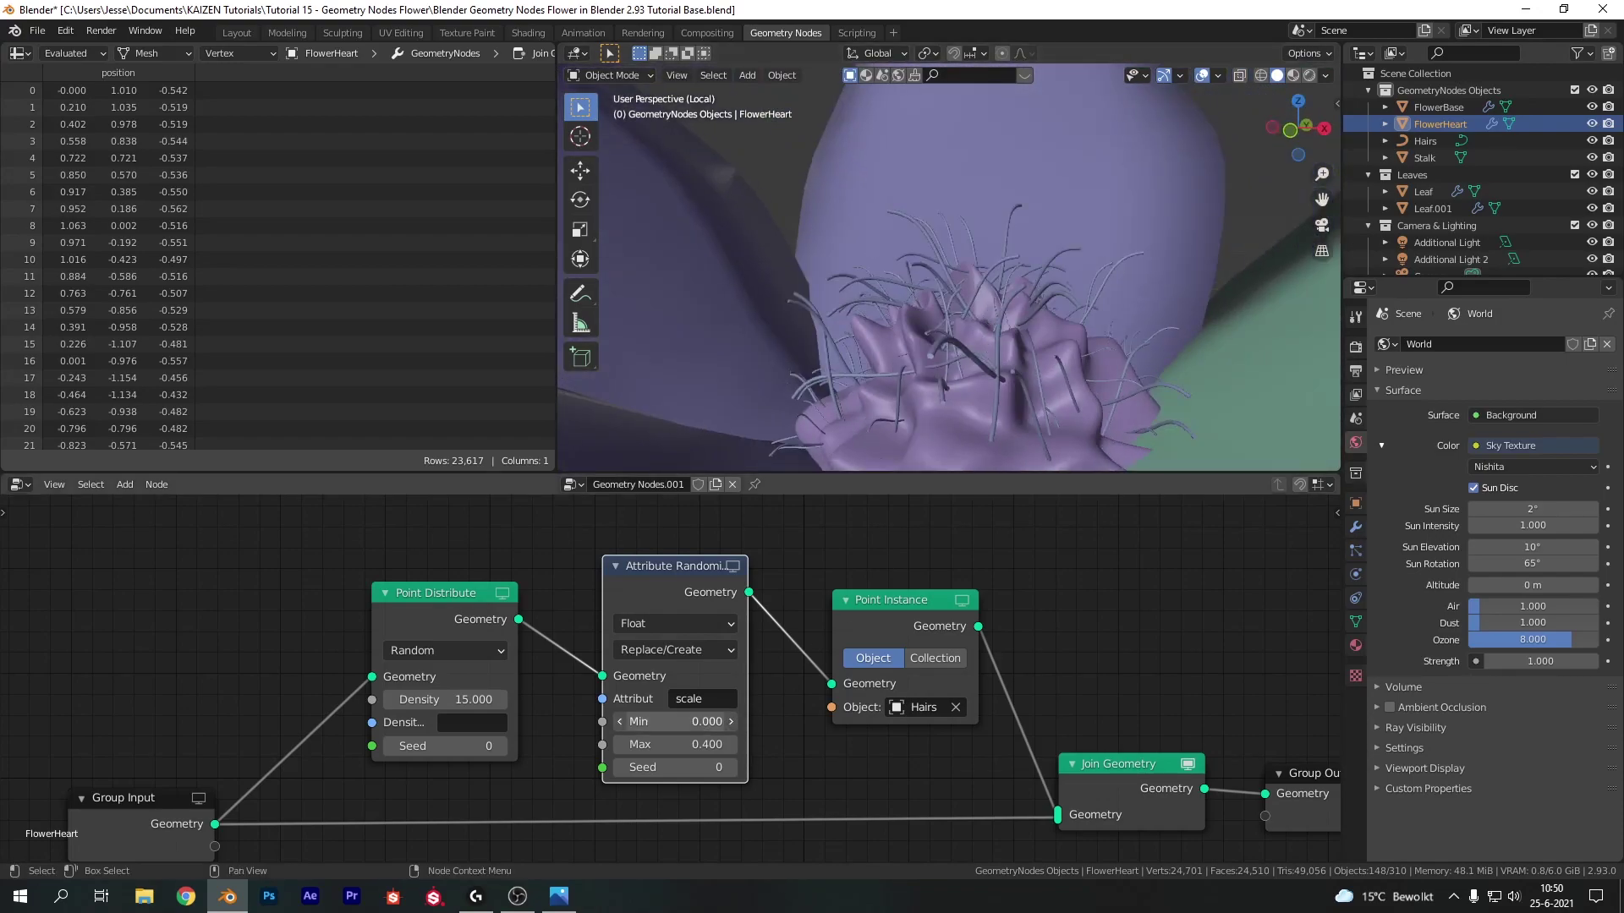
text(.1)
key(Return)
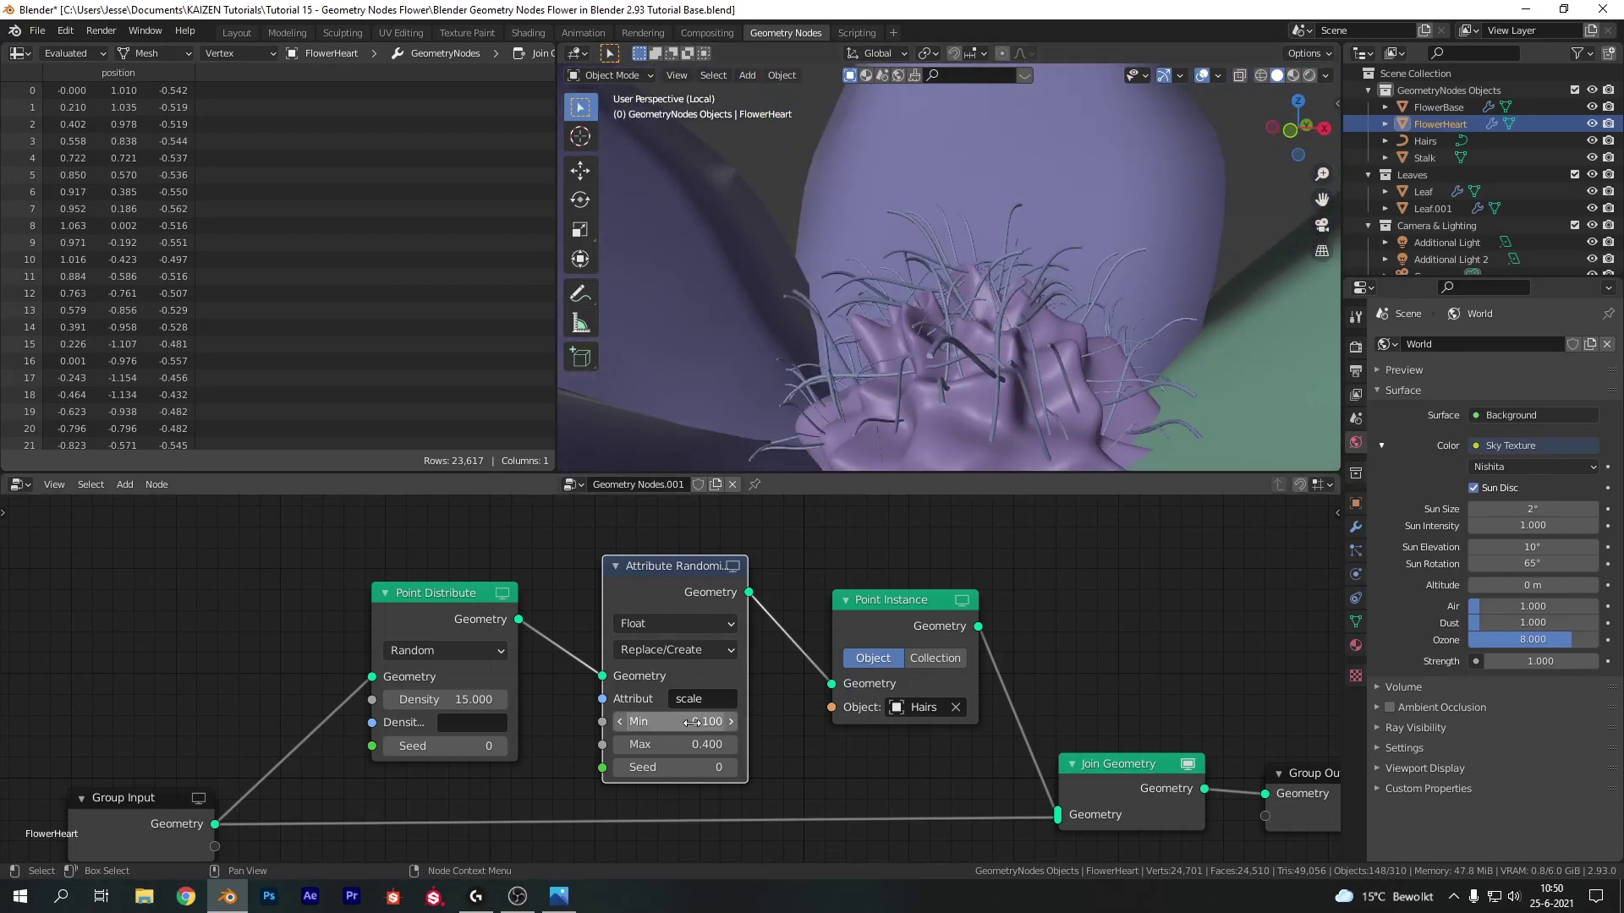
- Examine the scaled hairs on the flower heart and the whole flower from several angles and distances
middle_drag(803, 385, 1077, 384)
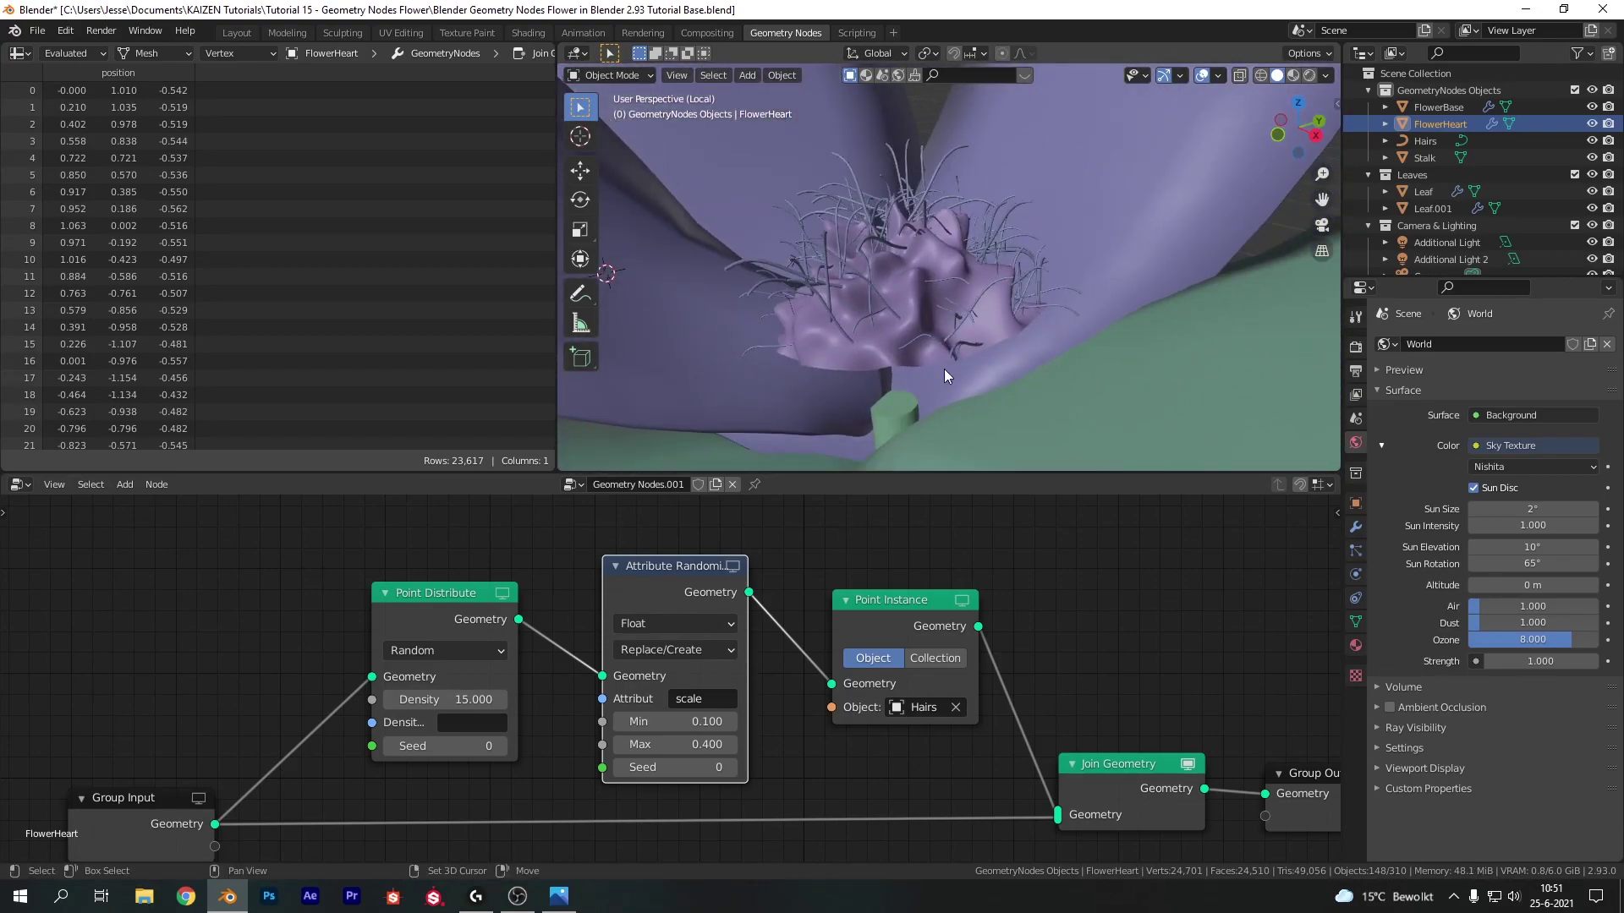
scroll(942, 311, down, 10)
middle_drag(915, 200, 897, 270)
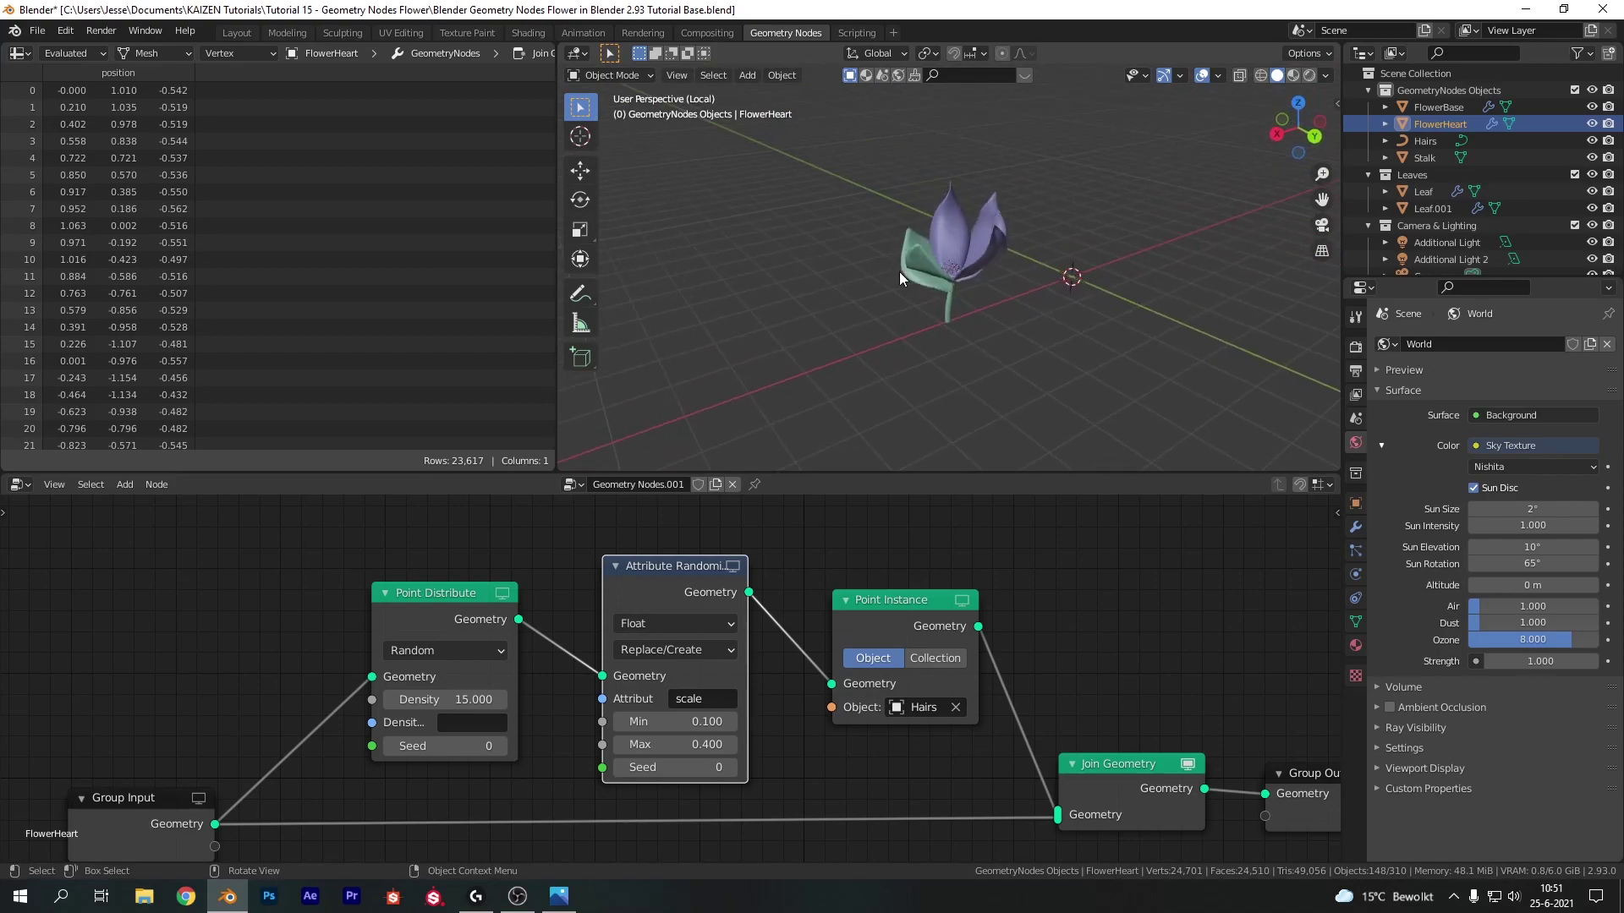
key(z)
click(953, 376)
scroll(967, 241, up, 4)
middle_drag(851, 280, 1005, 423)
scroll(936, 252, up, 3)
- Leave local view for the camera view and create a new Geometry Nodes tree for the Stalk object
key(KP_Divide)
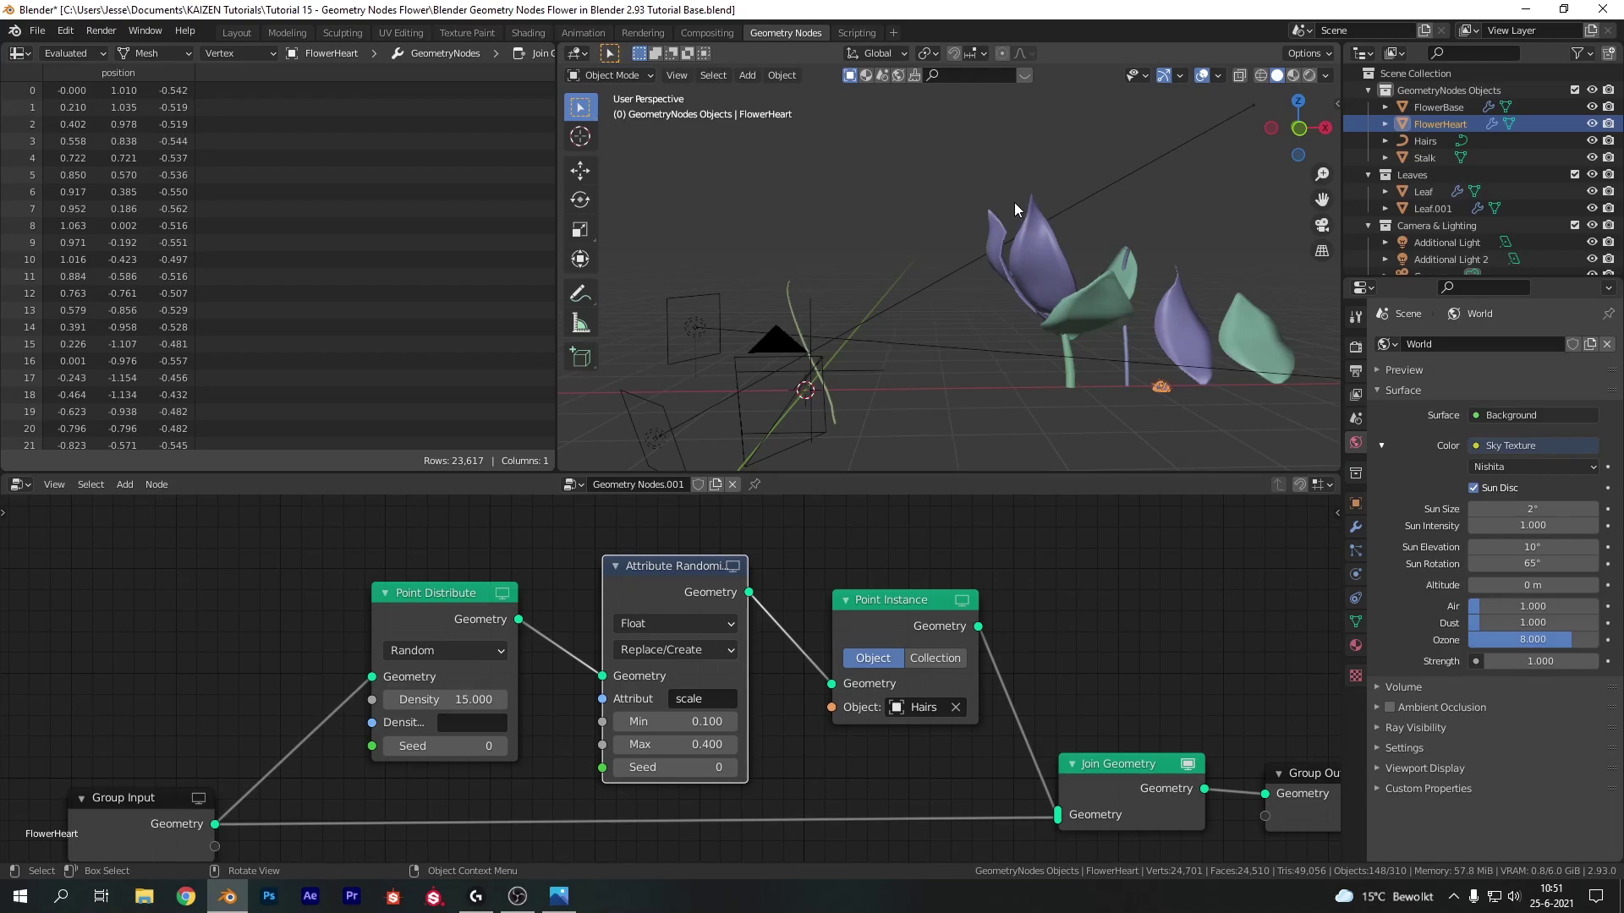
key(KP_0)
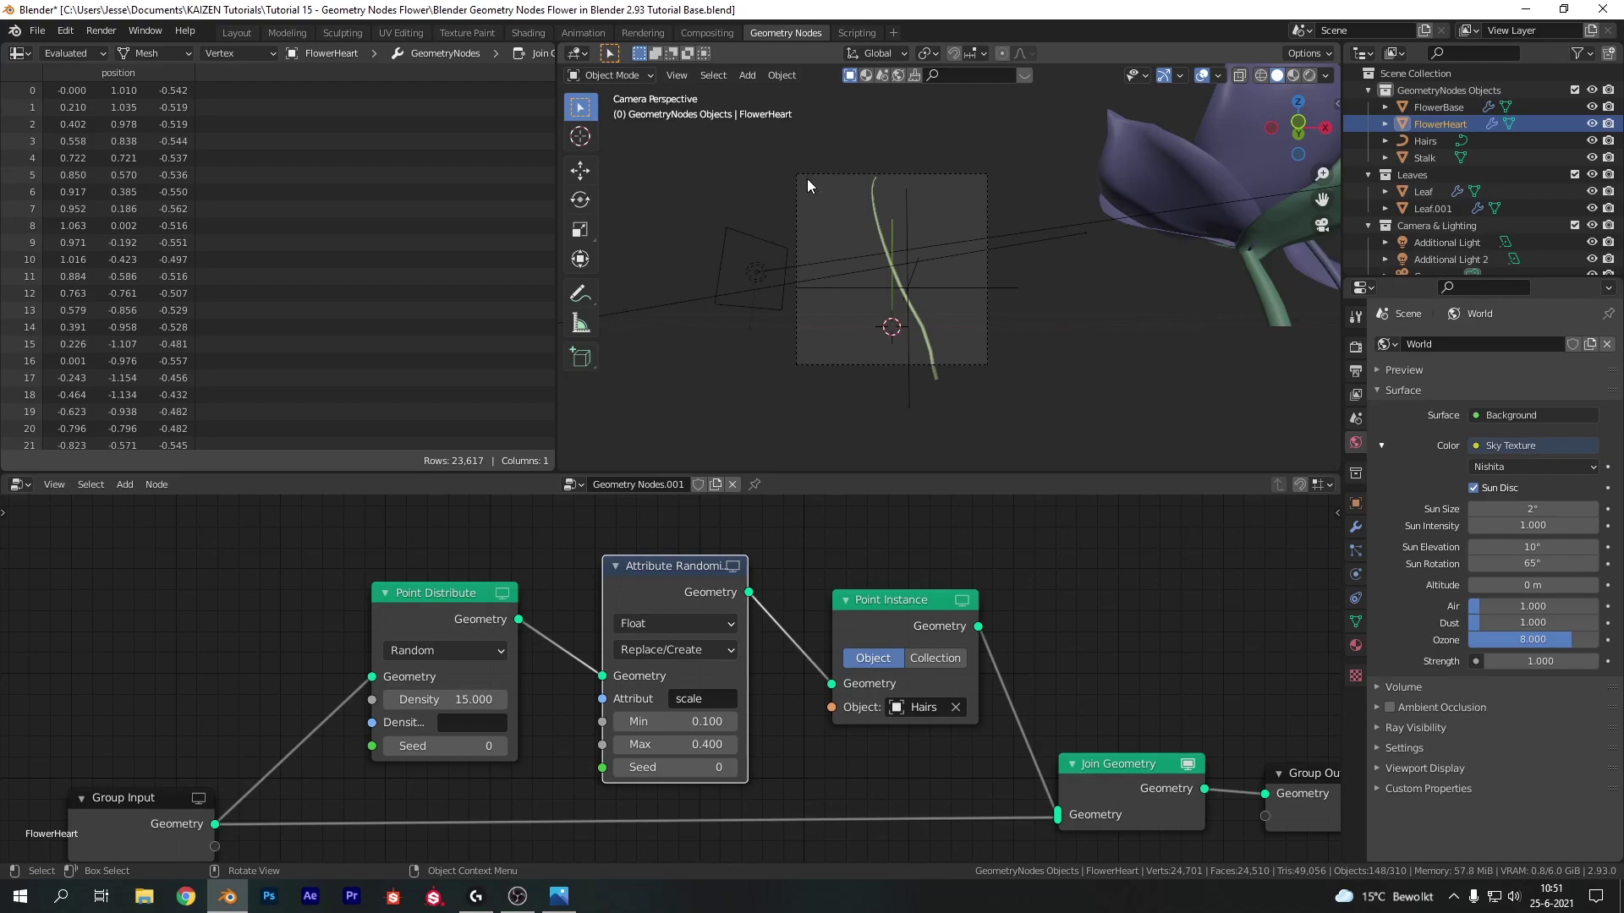
click(923, 330)
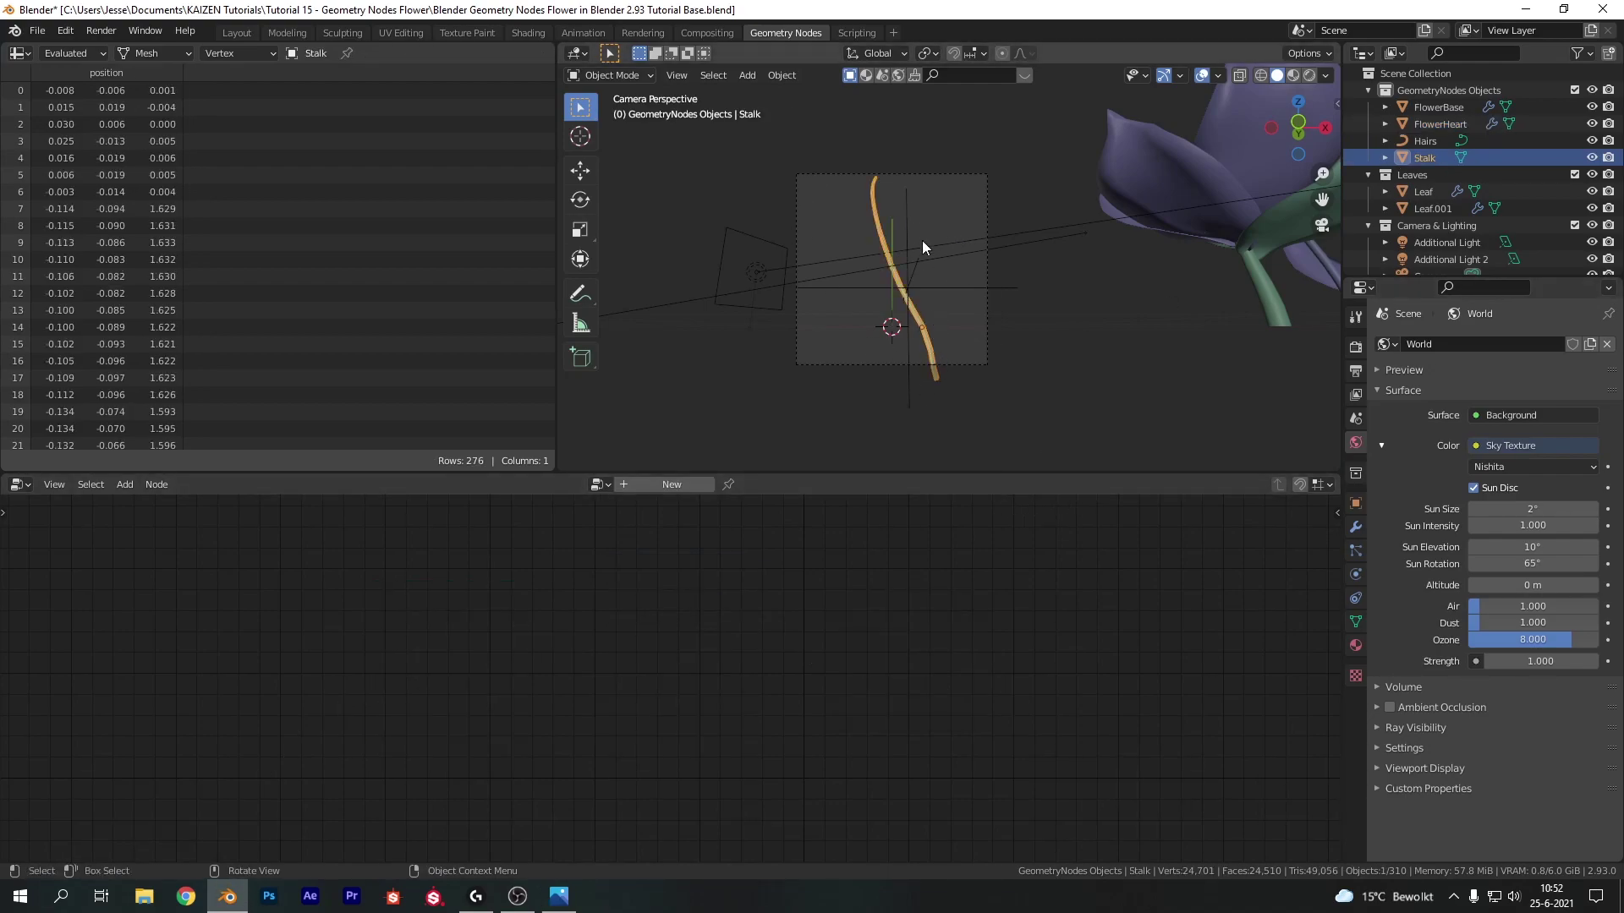
click(677, 482)
- Move the Stalk tree's Group Input and Group Output nodes apart and insert a Join Geometry node before Group Output
drag(397, 732, 74, 718)
drag(961, 717, 1248, 710)
scroll(890, 652, down, 1)
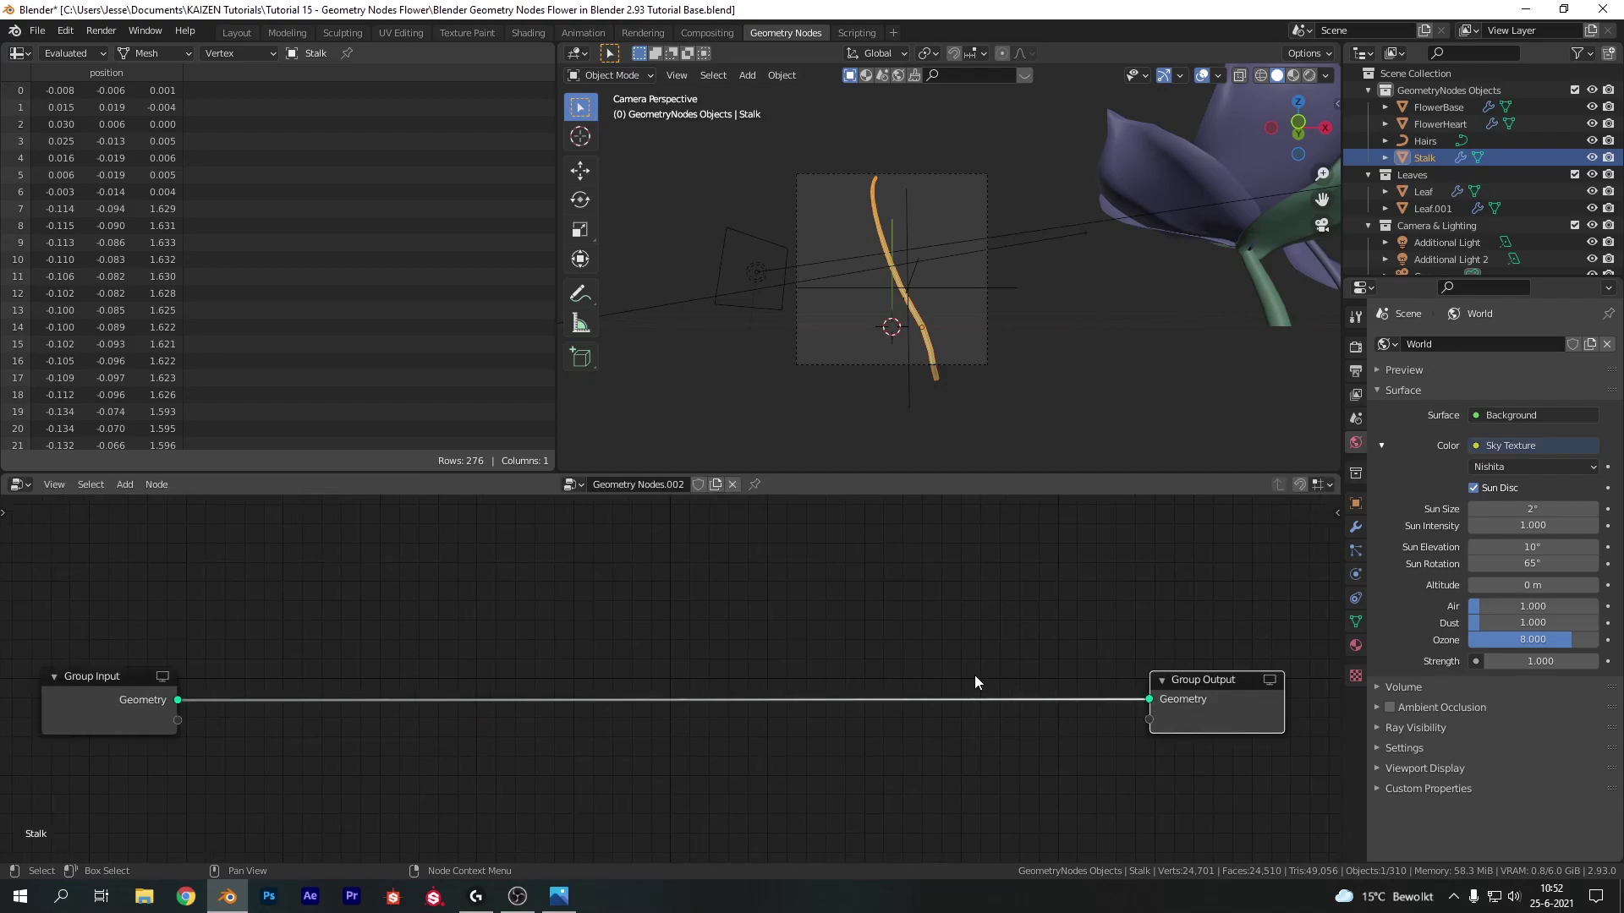
middle_drag(945, 659, 1093, 667)
key(shift+a)
click(1079, 641)
text(join)
key(Return)
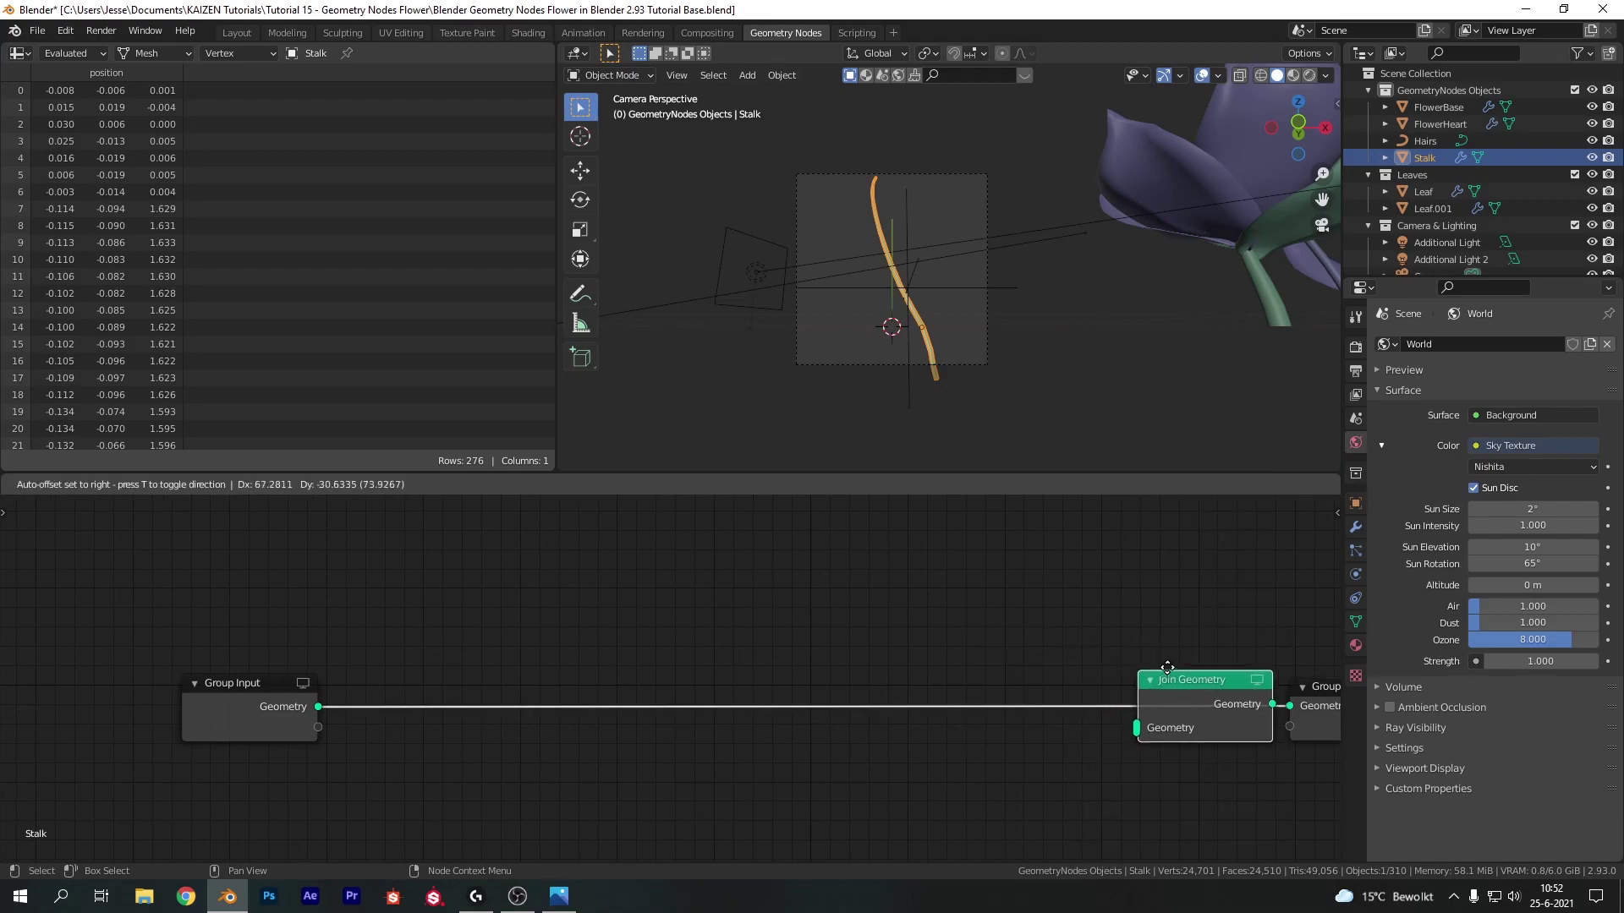
click(1165, 667)
middle_drag(1164, 673, 1083, 676)
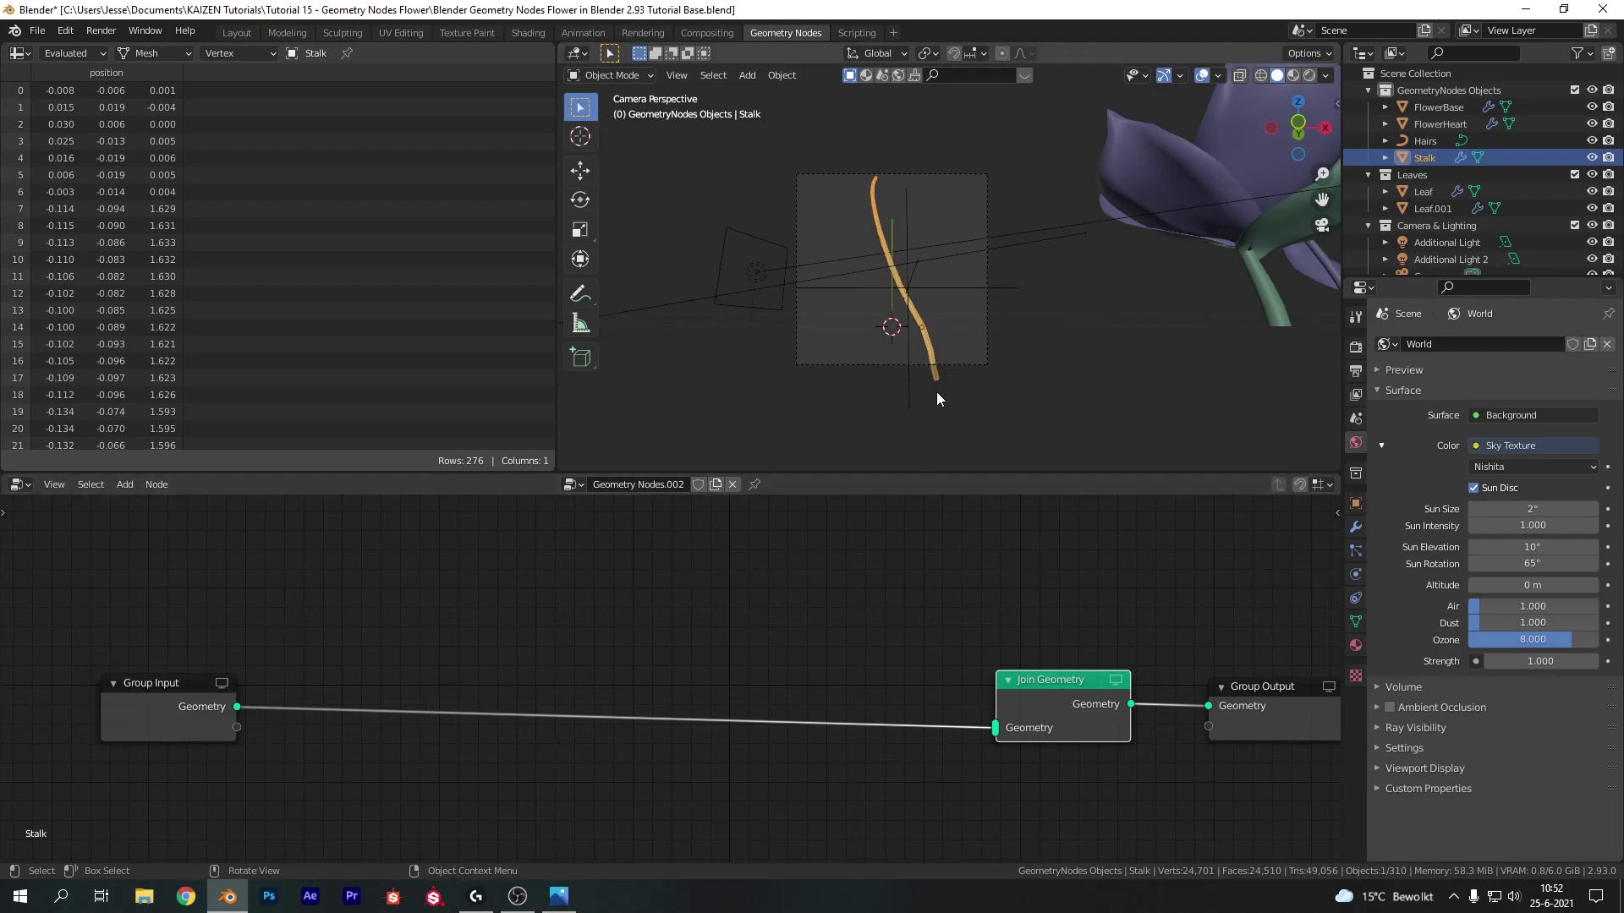
- Add a Point Instance node to the Stalk tree and connect its geometry output to Join Geometry
middle_drag(807, 593, 834, 606)
key(shift+a)
click(835, 606)
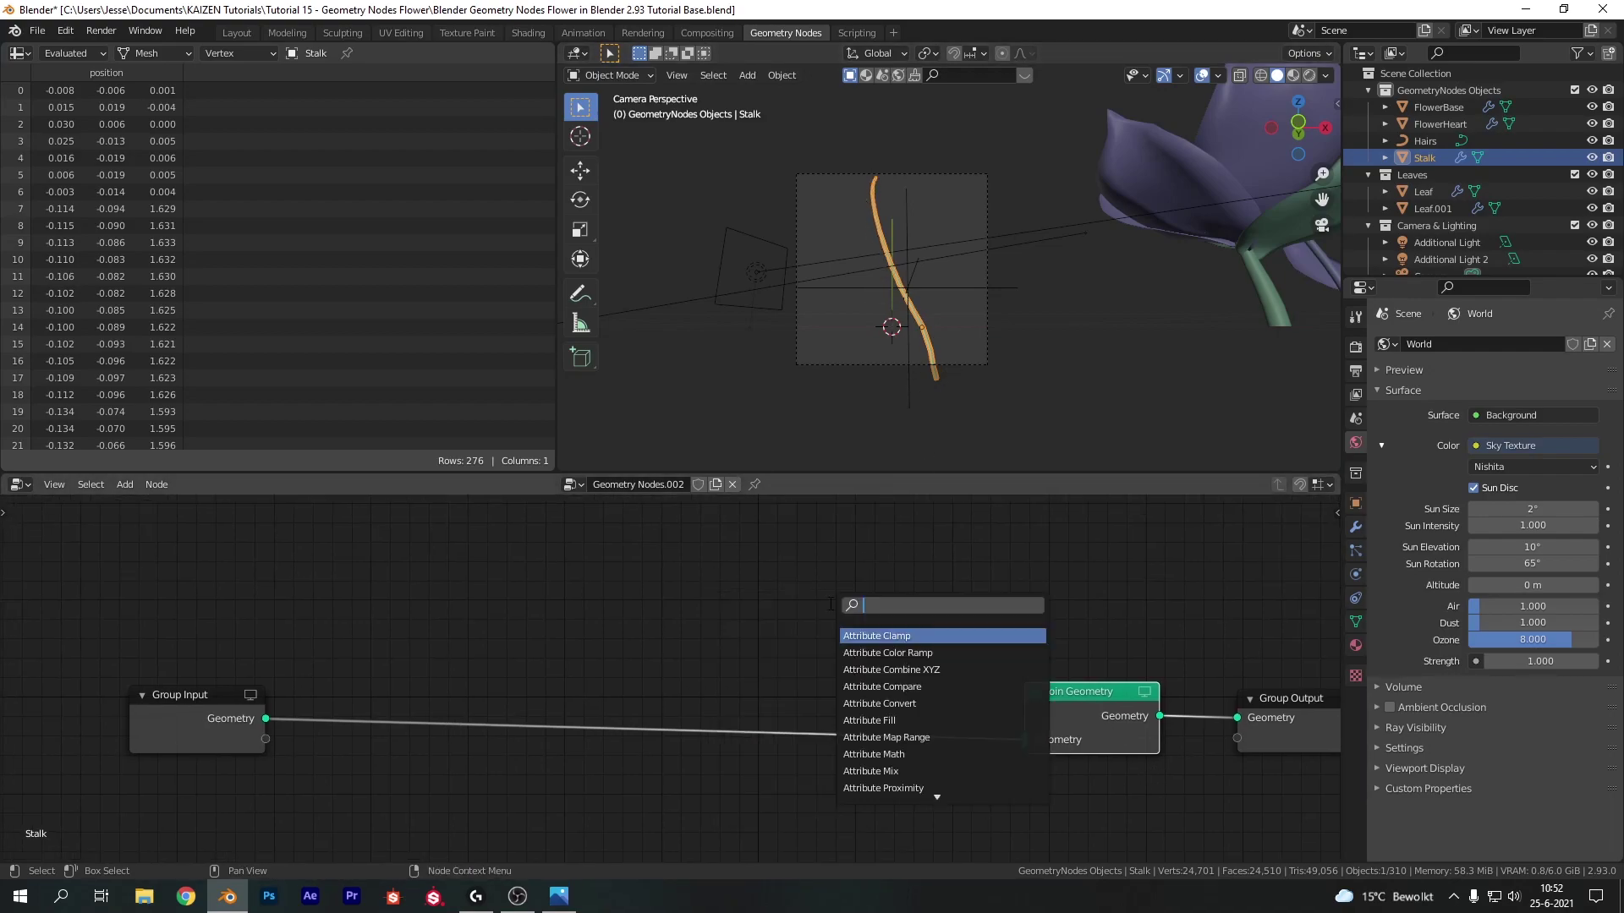
text(point)
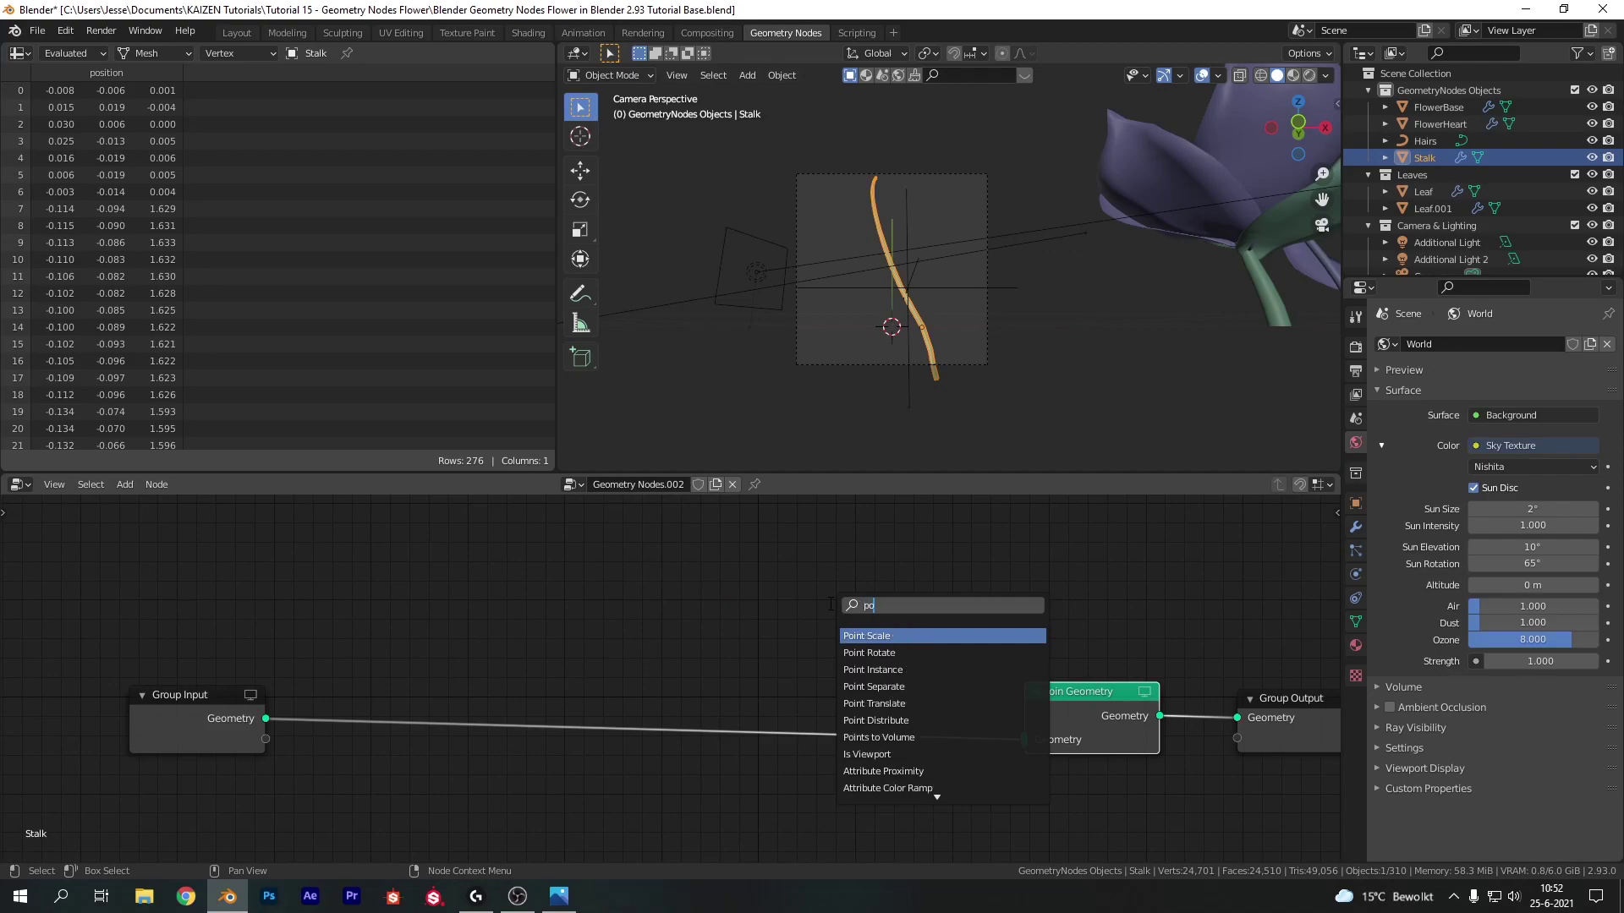
key(Down)
key(Down)
key(Return)
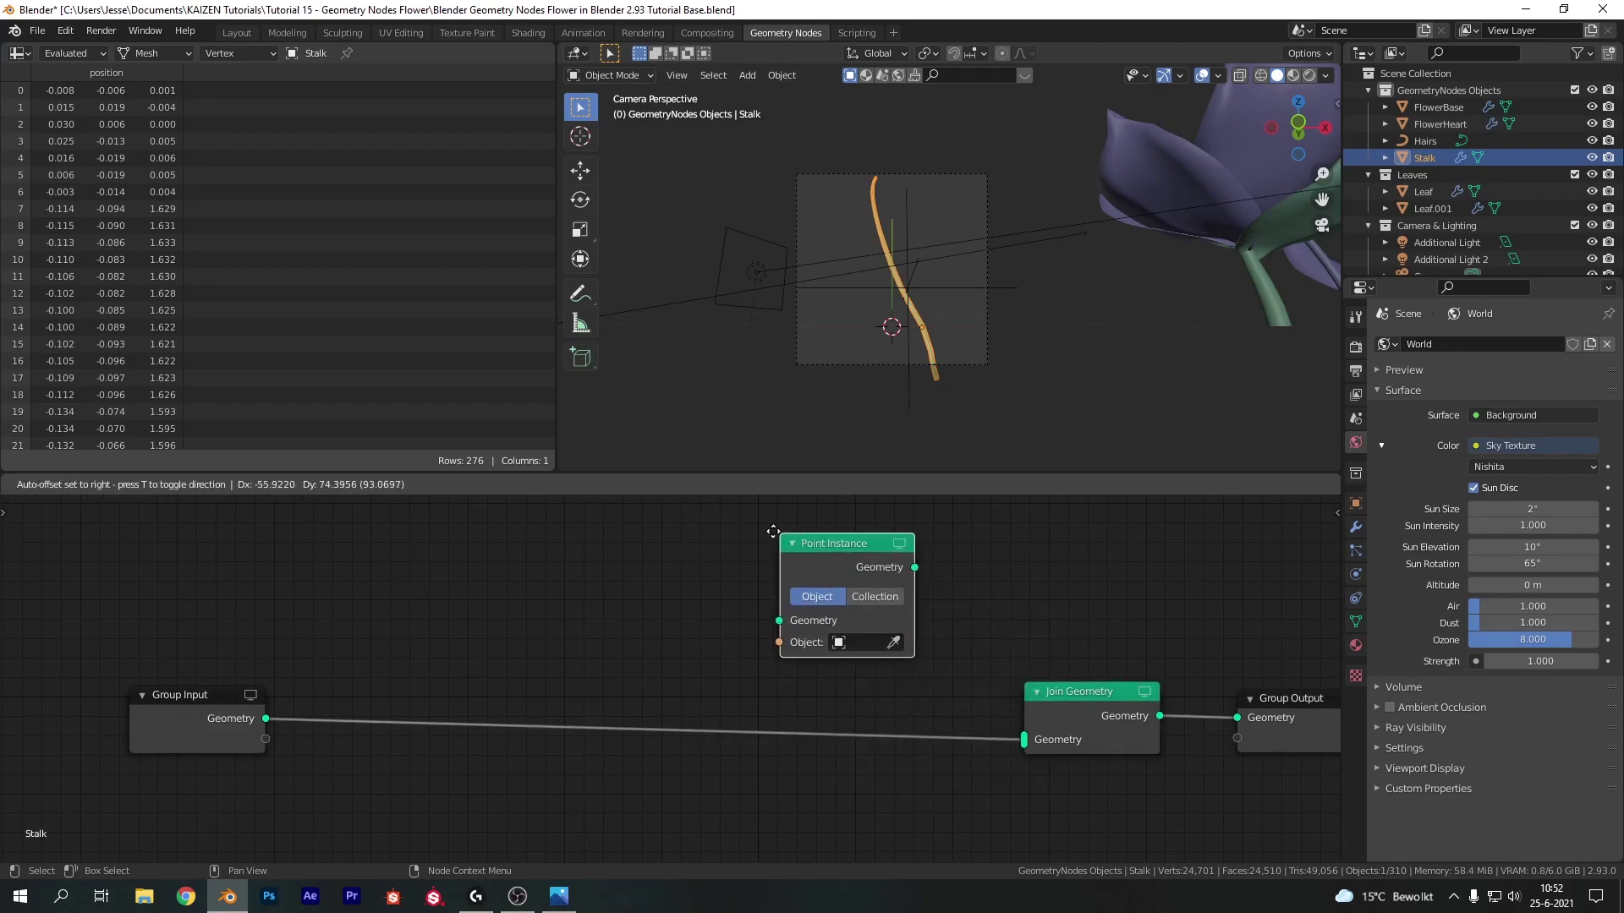
click(774, 548)
drag(912, 568, 1030, 744)
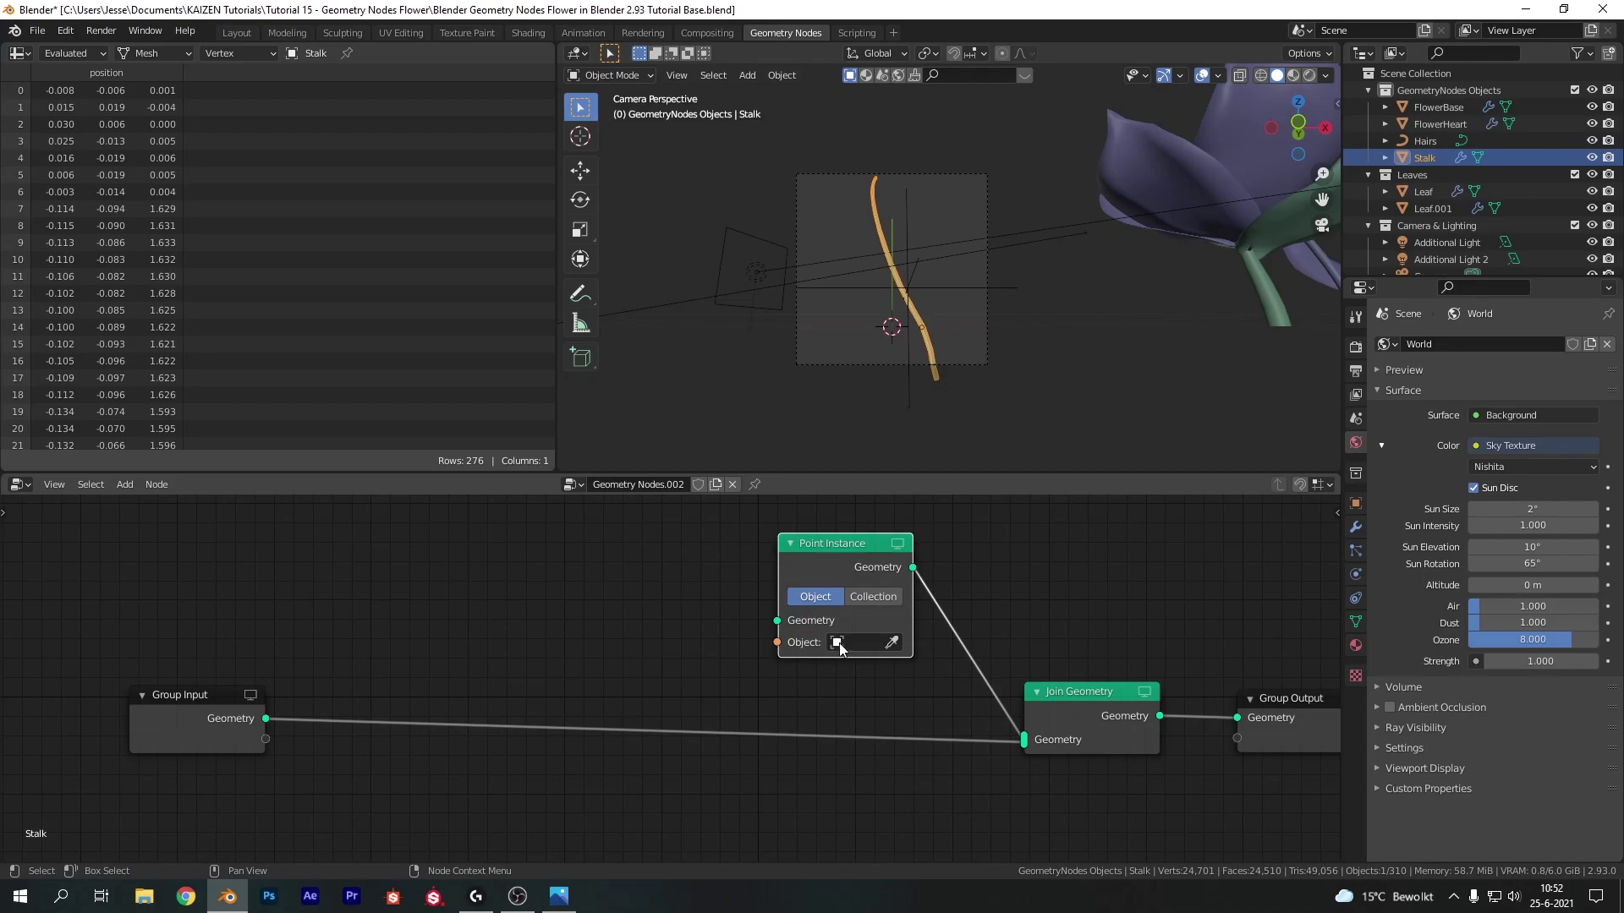
- Set FlowerBase as the Point Instance object and add a Point Distribute node between Group Input and Point Instance
click(891, 643)
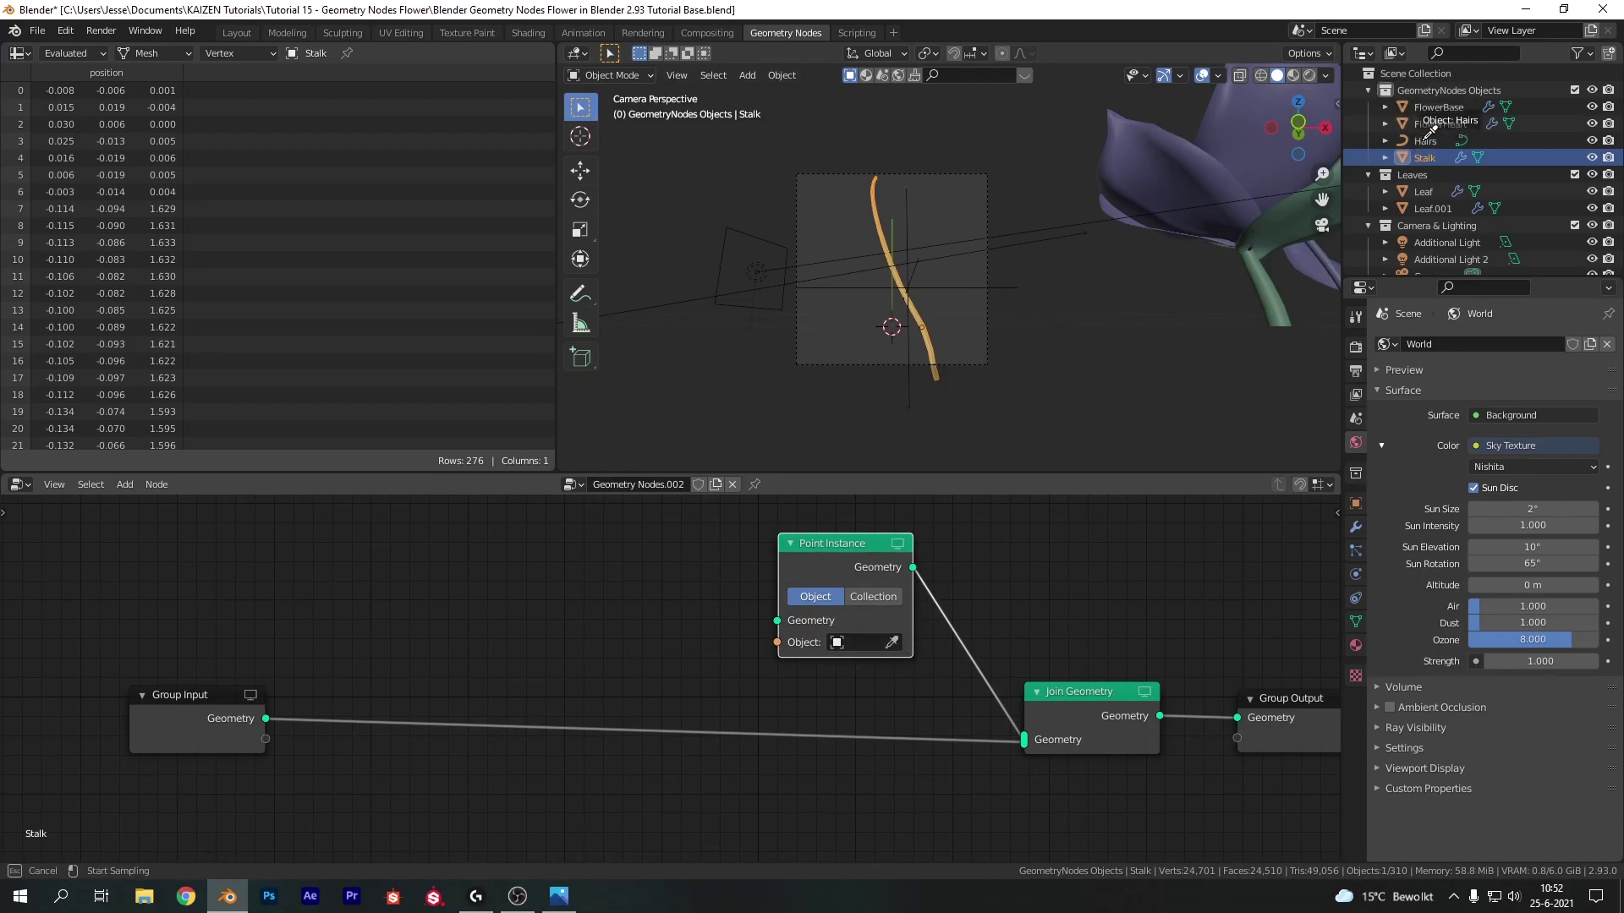
click(1404, 107)
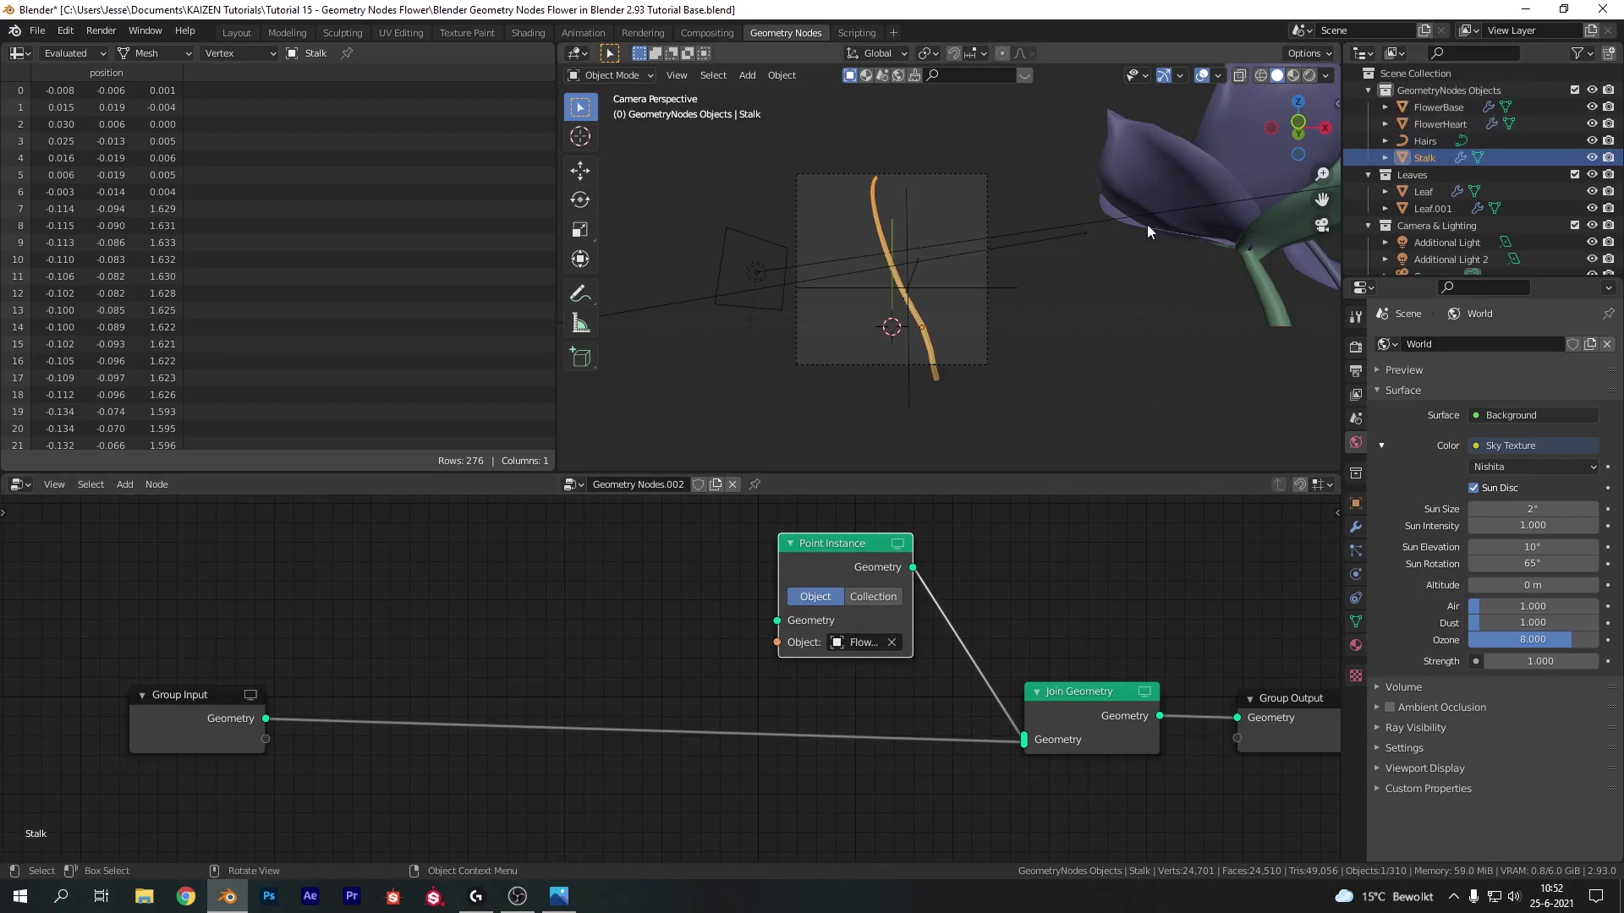
key(shift+a)
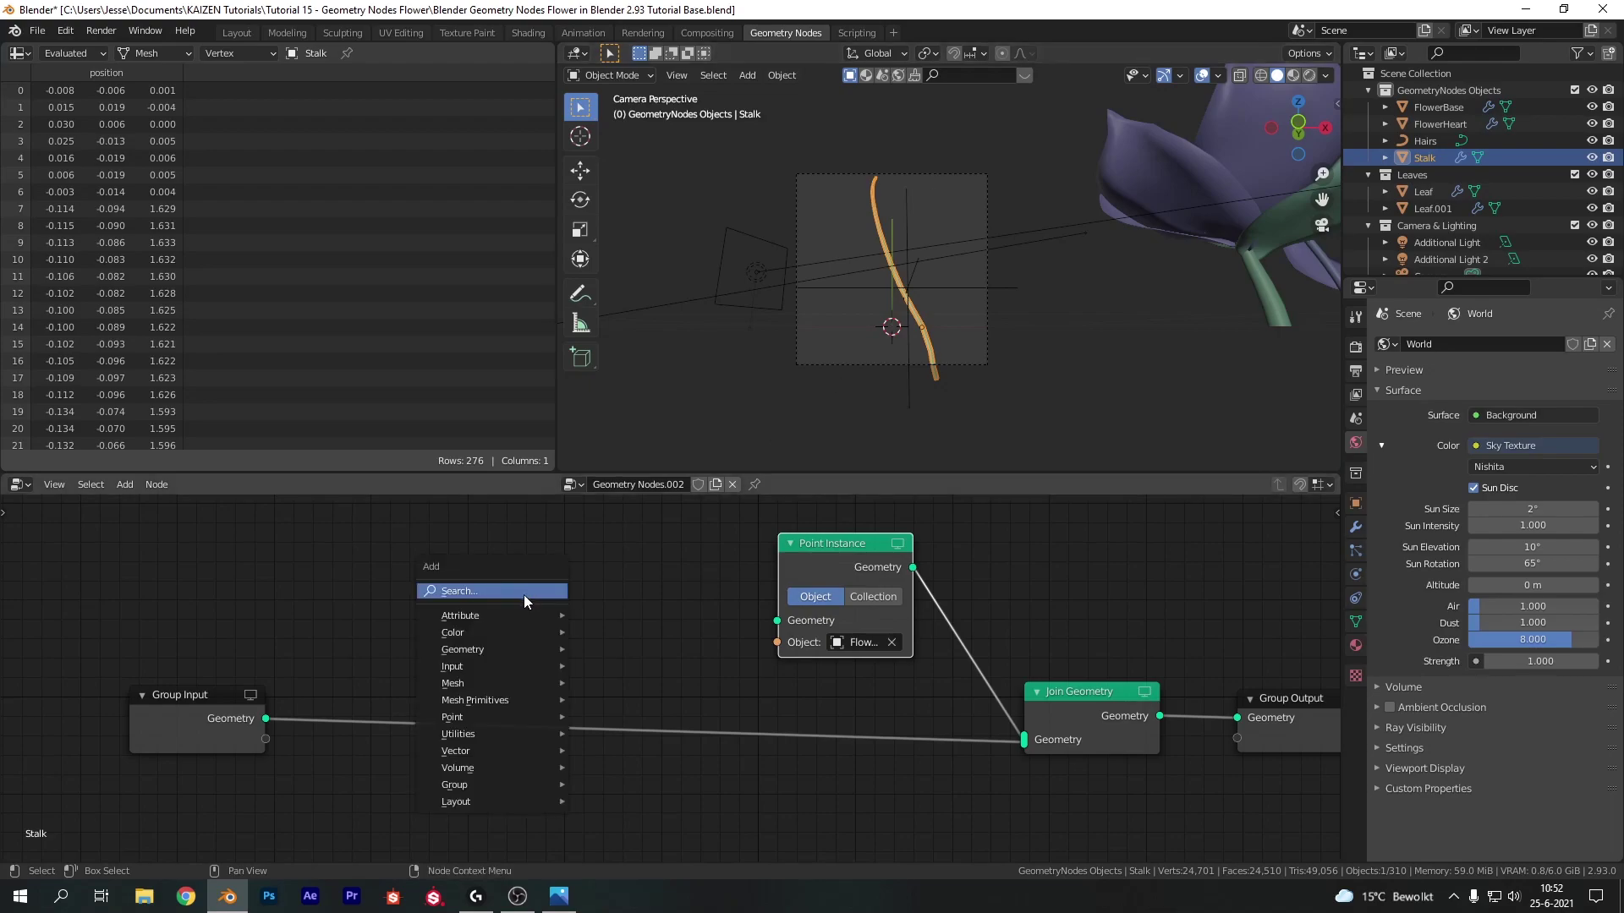
click(524, 596)
text(f)
key(BackSpace)
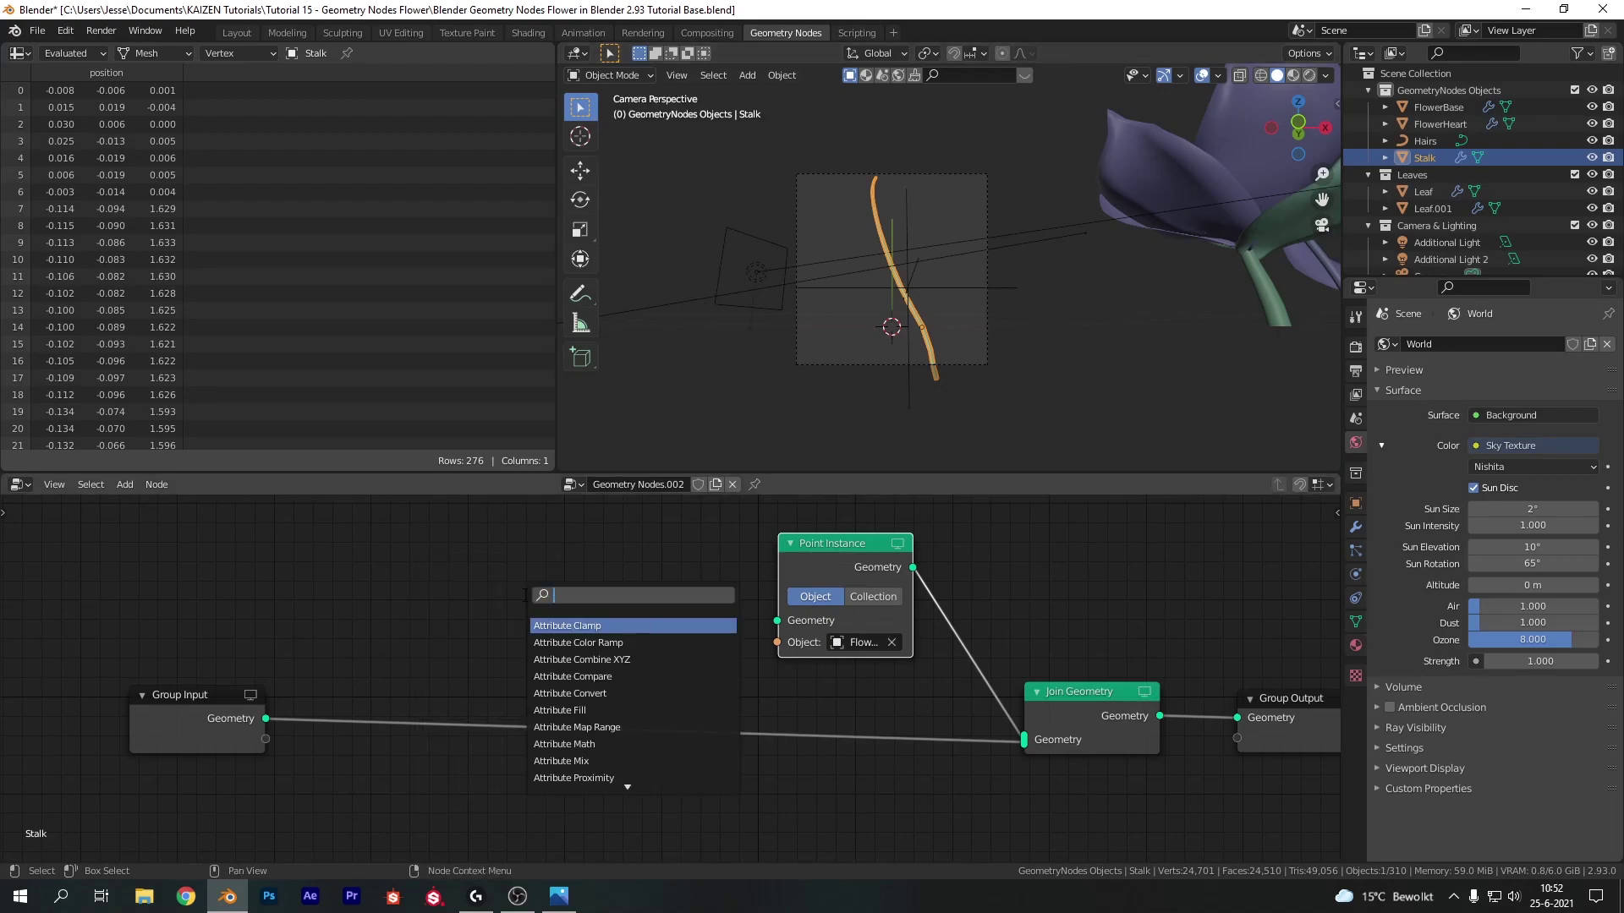
text(point)
key(Down)
key(Down)
key(Down)
key(Down)
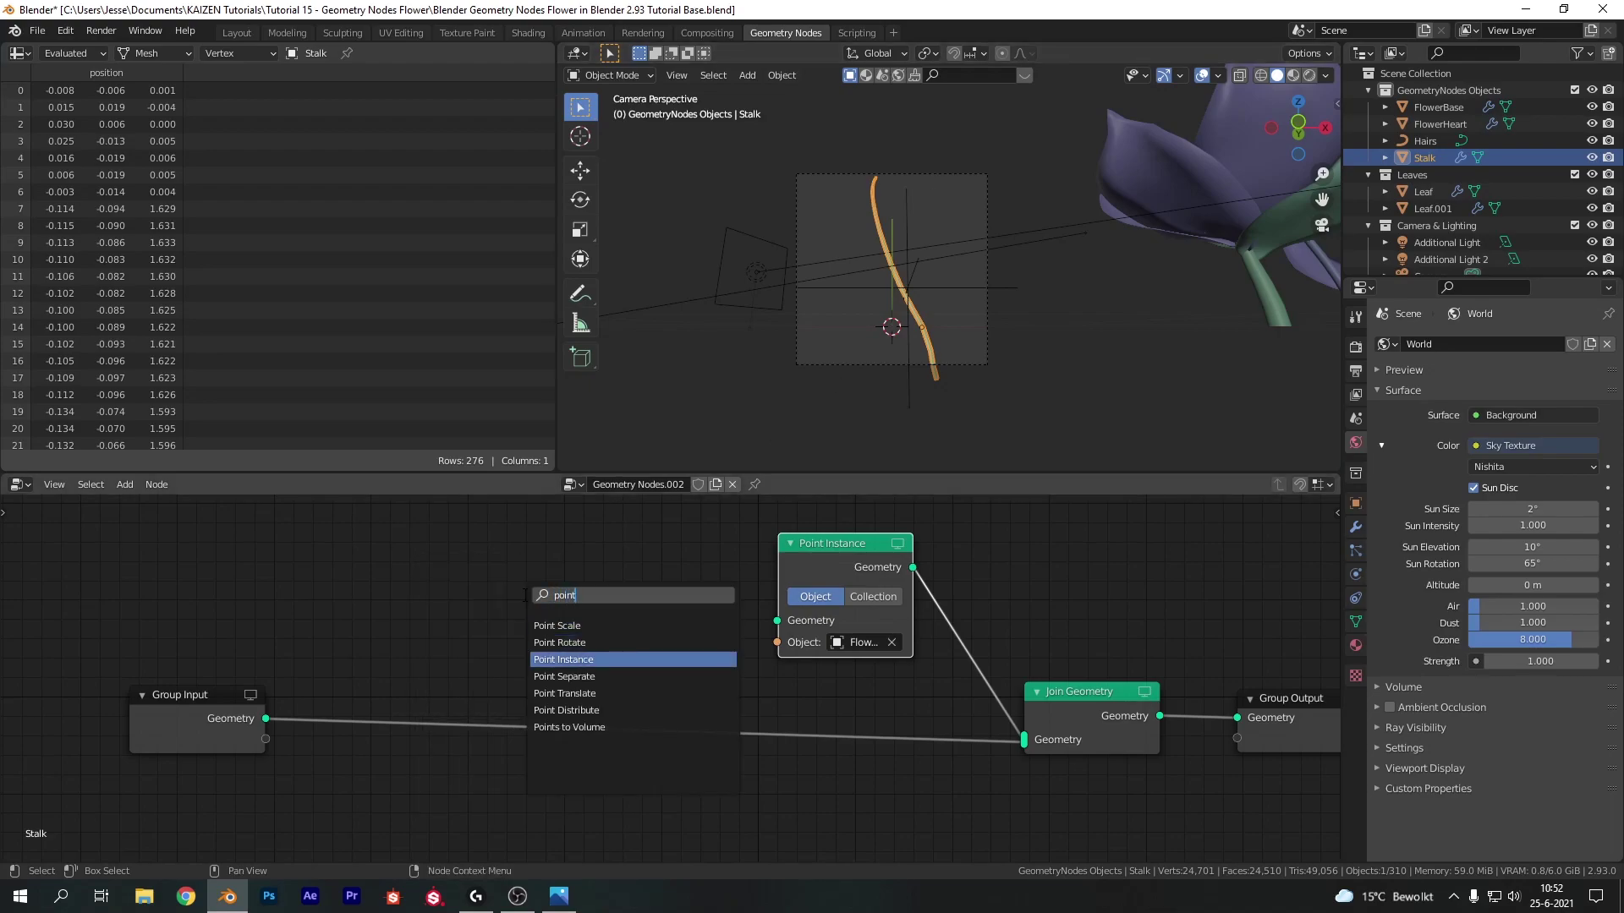
key(Down)
key(Return)
click(523, 534)
- Connect Group Input's geometry through Point Distribute into Point Instance and set the maximum density to 38.400
drag(258, 720, 525, 618)
drag(659, 565, 777, 621)
drag(602, 640, 745, 639)
middle_drag(942, 255, 591, 261)
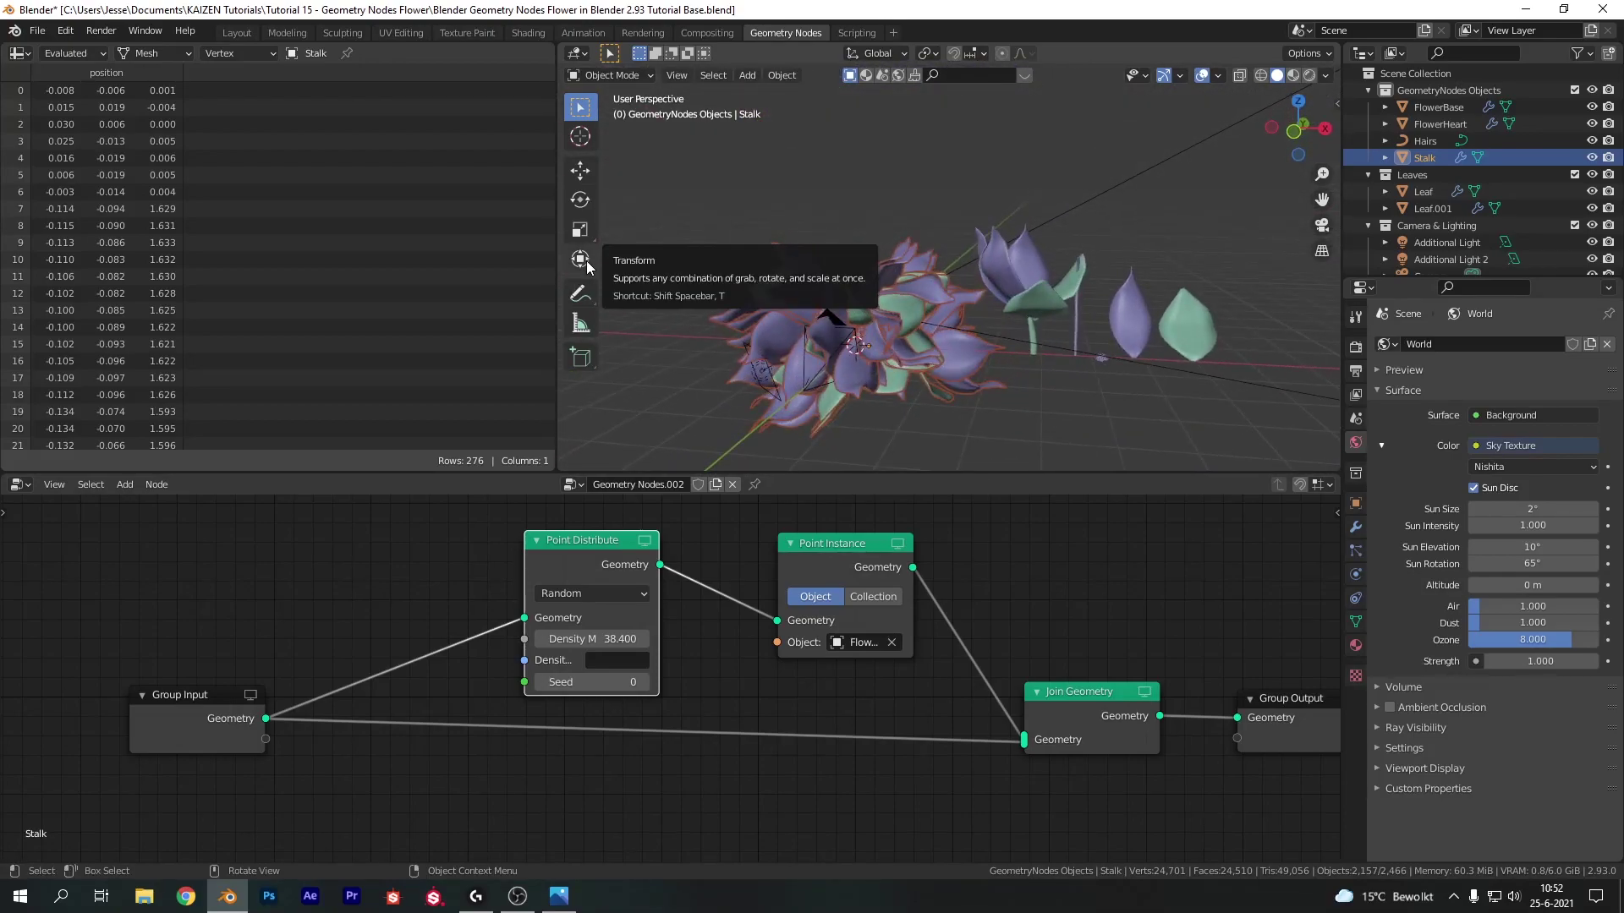
key(KP_0)
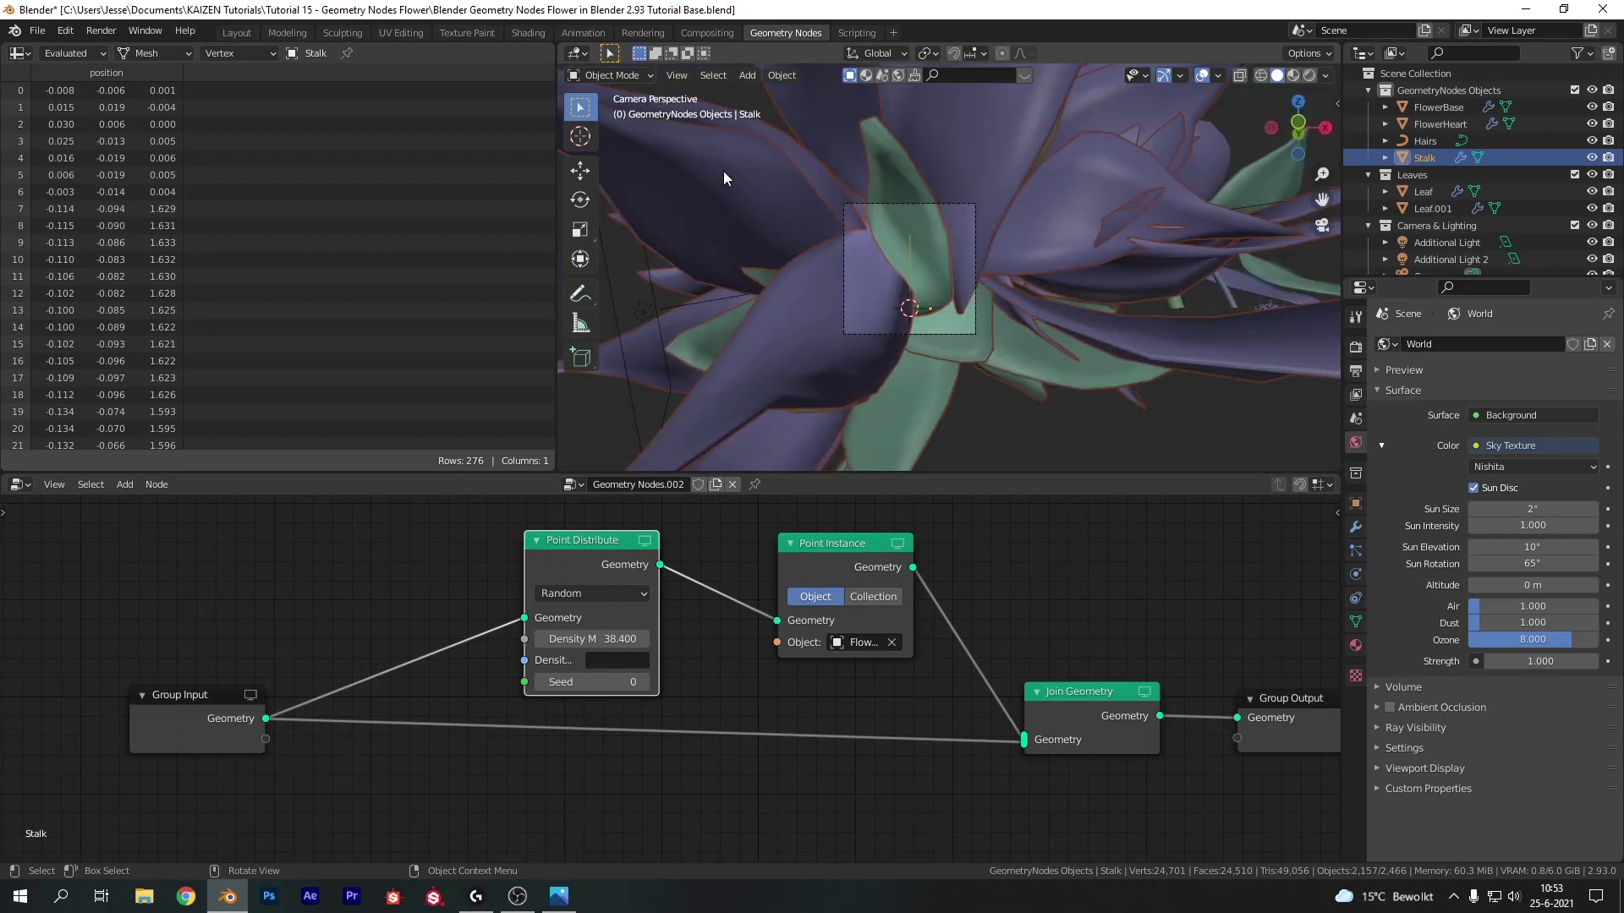
- Insert an Attribute Fill node on the link between Point Distribute and Point Instance
scroll(675, 660, up, 2)
key(shift+a)
click(1075, 646)
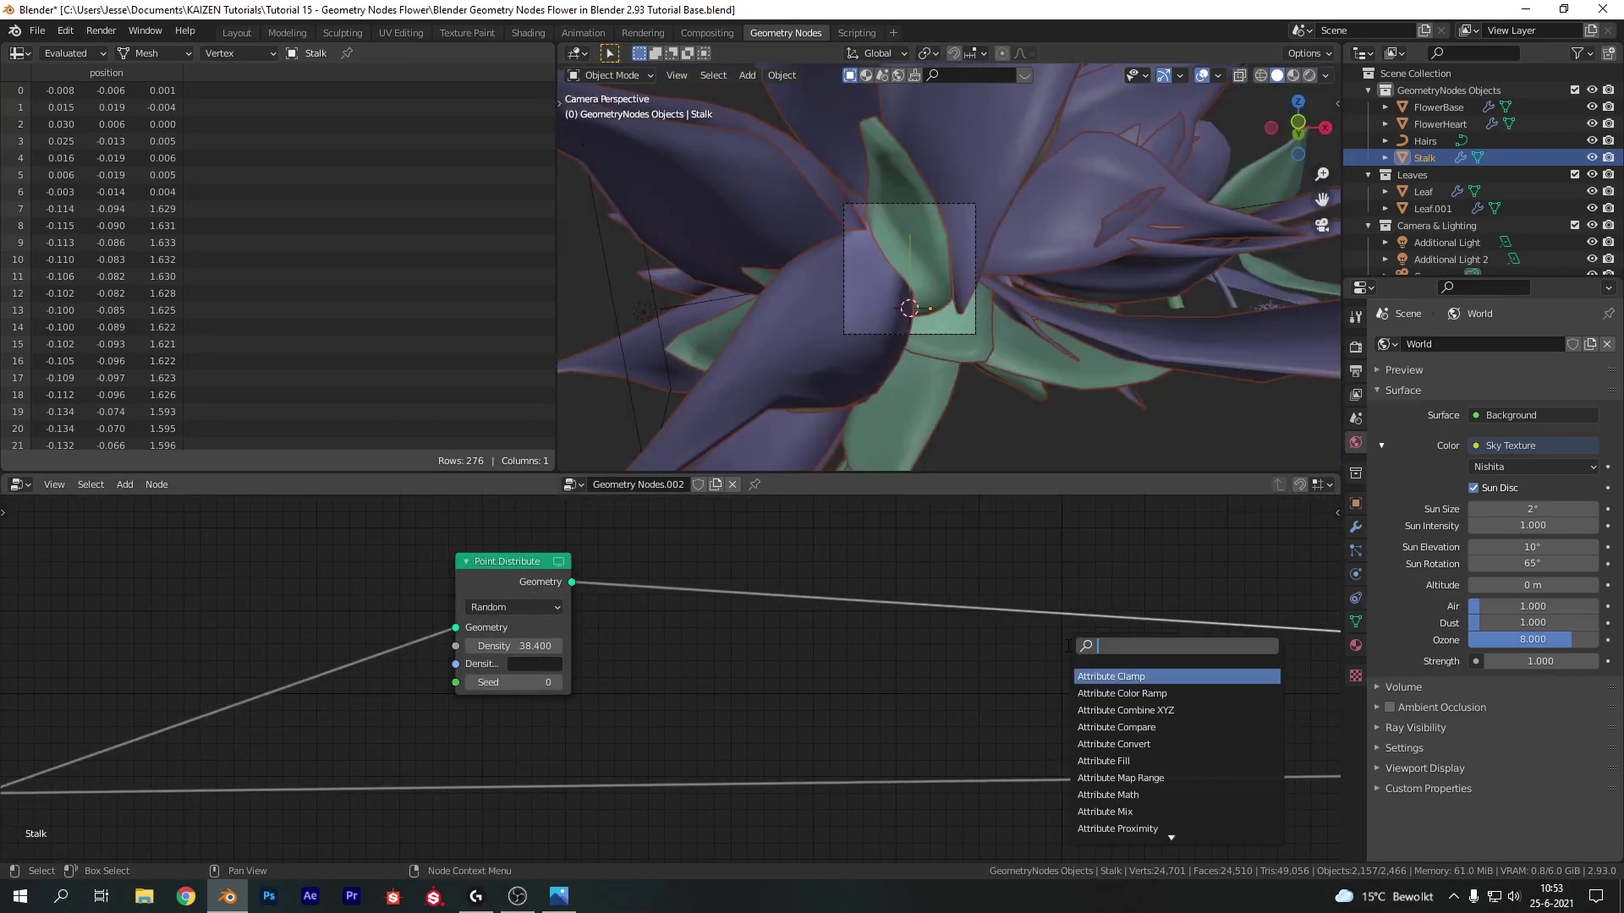
text(fill)
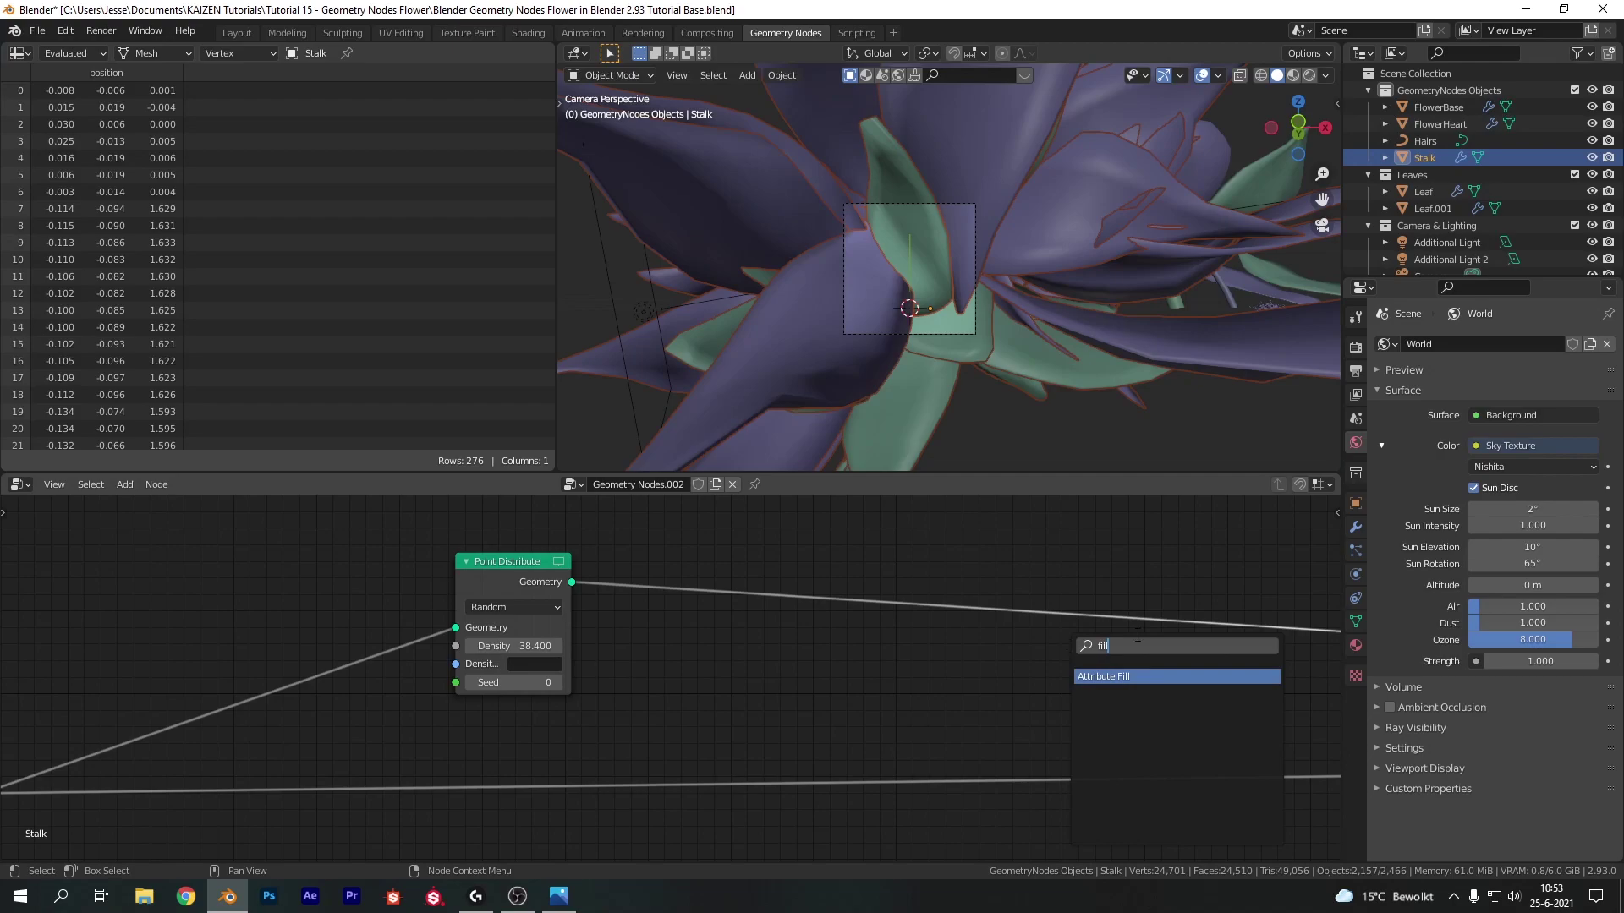
key(Return)
click(947, 545)
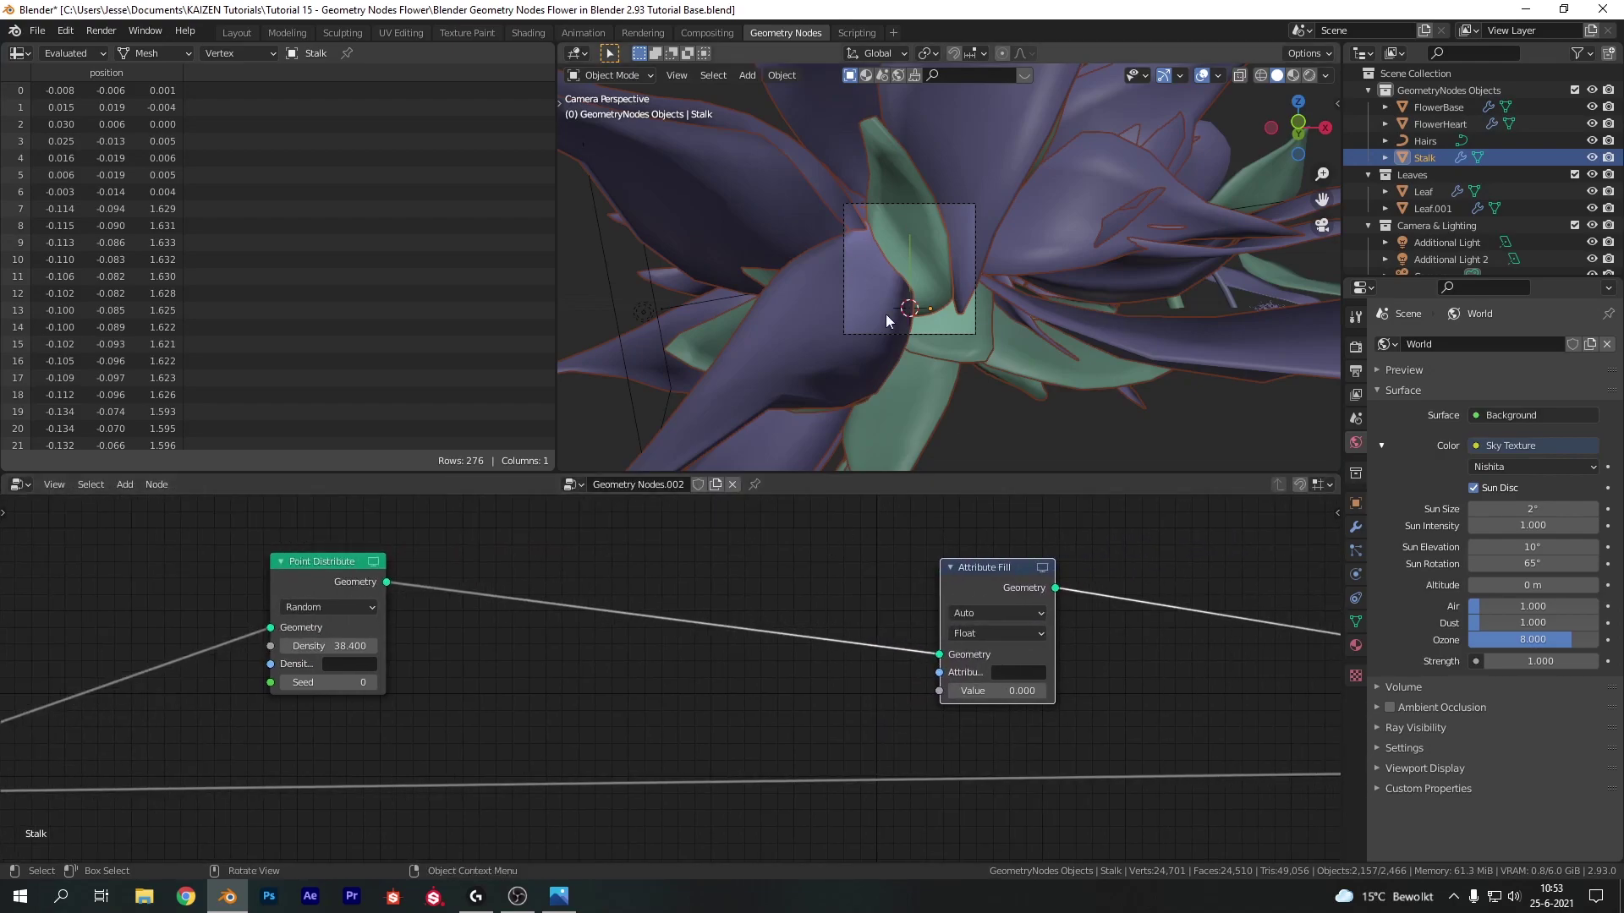
middle_drag(1104, 675, 921, 662)
- Fill the scale attribute with a value of 0.200 to shrink the flower instances on the stalk
click(833, 658)
text(scale)
key(Return)
key(ctrl+v)
mouse_move(814, 677)
mouse_down()
mouse_move(787, 677)
mouse_move(814, 677)
mouse_up()
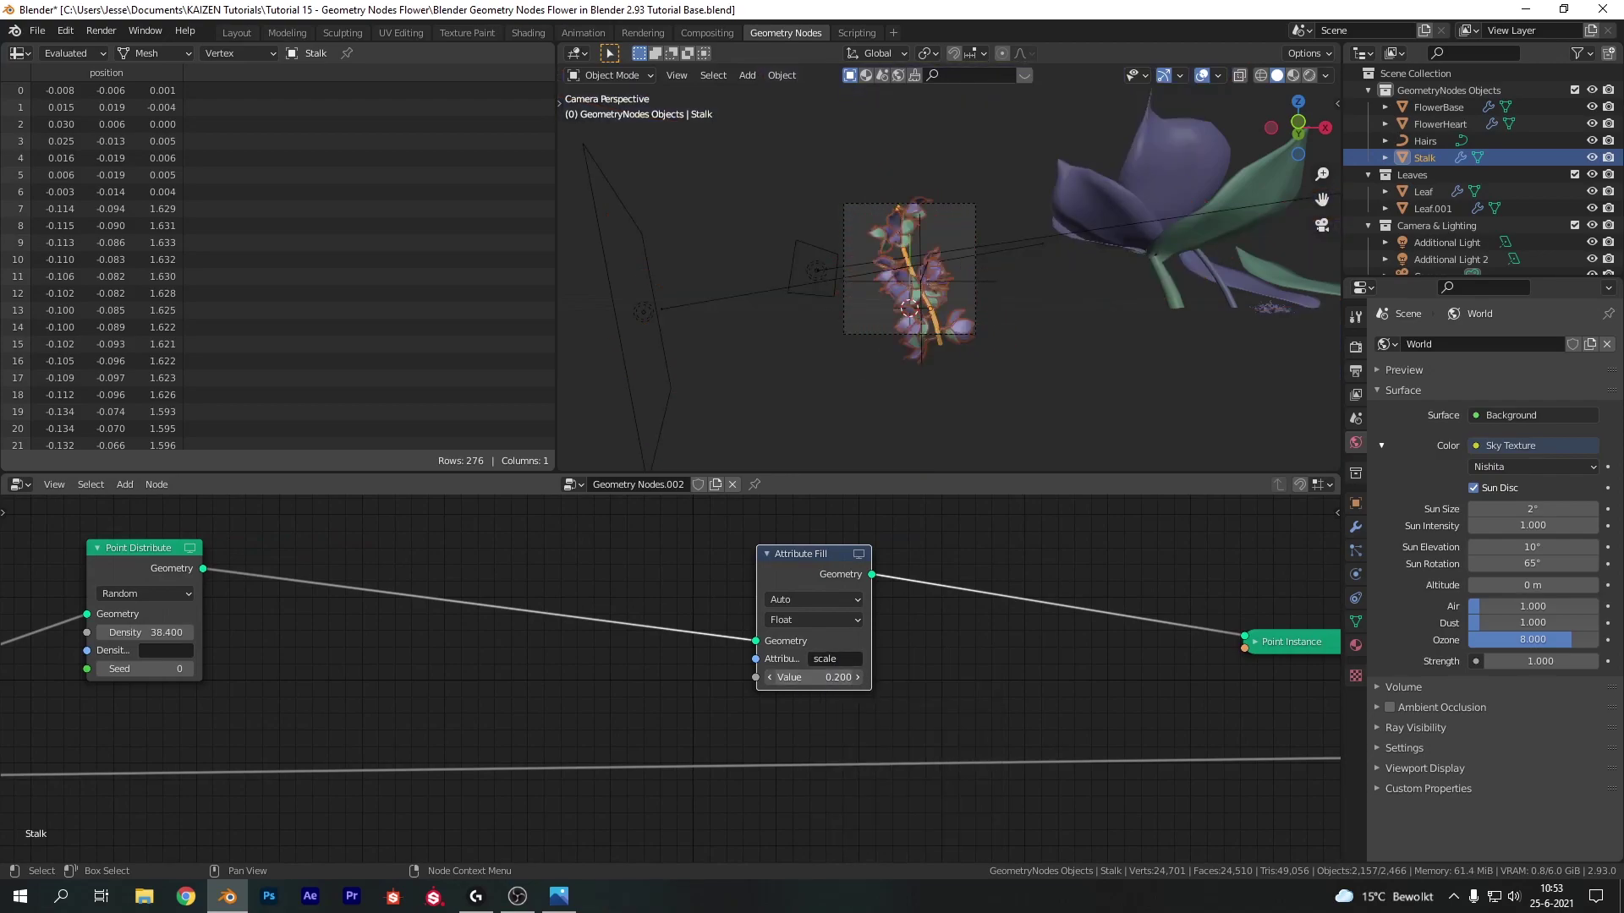
click(1016, 335)
scroll(959, 313, up, 5)
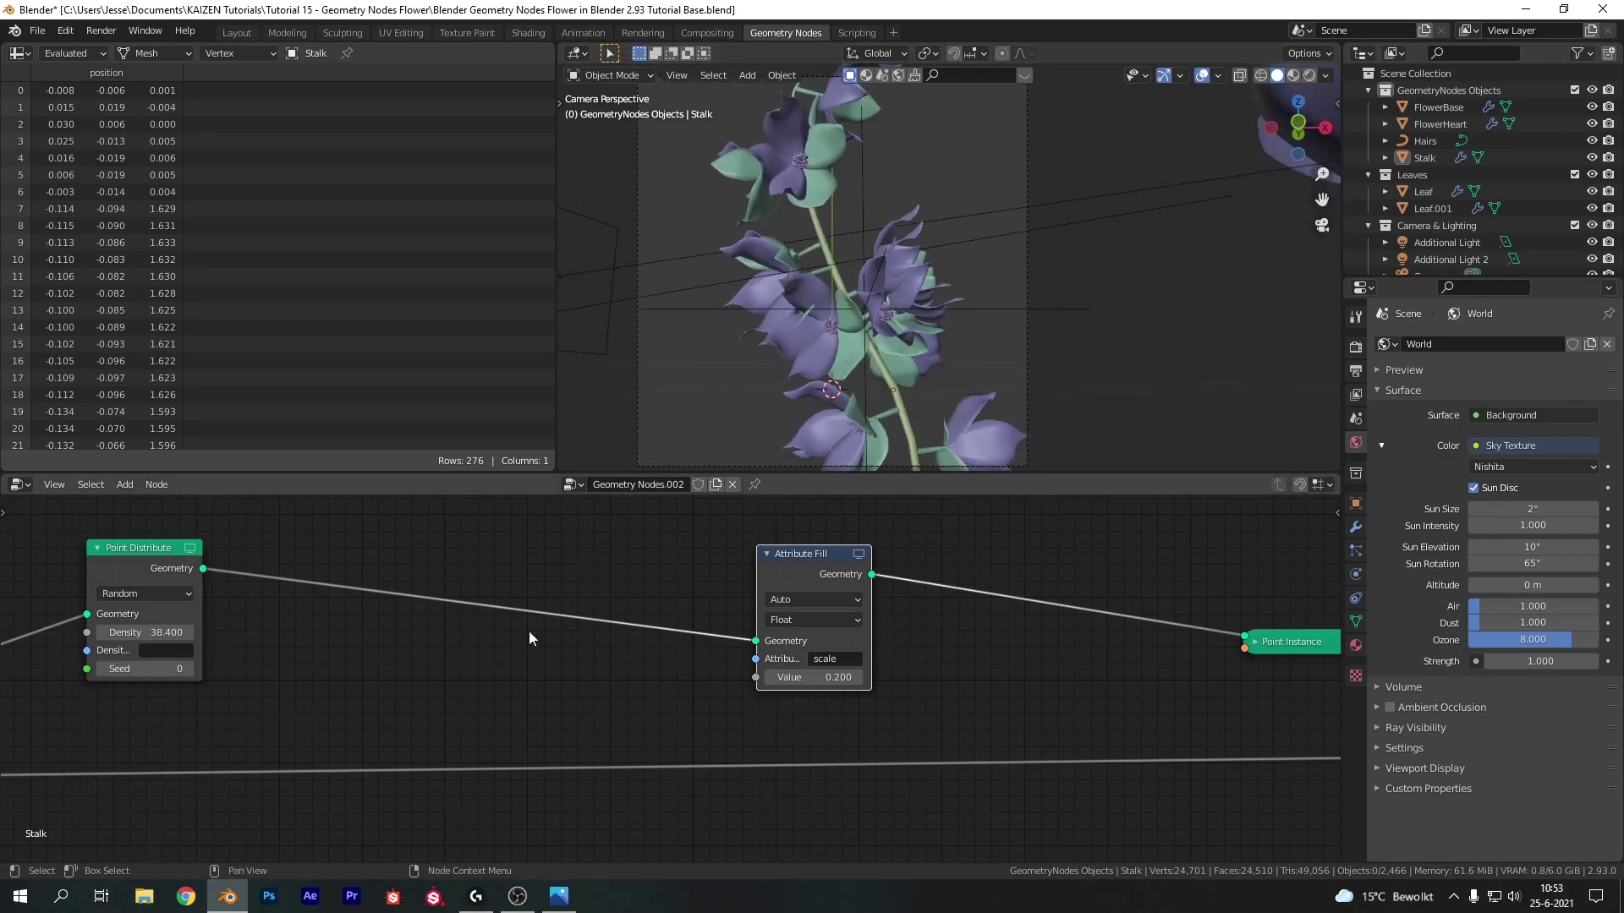
- Insert an Attribute Vector Math node on the link between Group Input and Point Distribute
scroll(797, 105, down, 1)
ctrl+scroll(706, 590, left, 10)
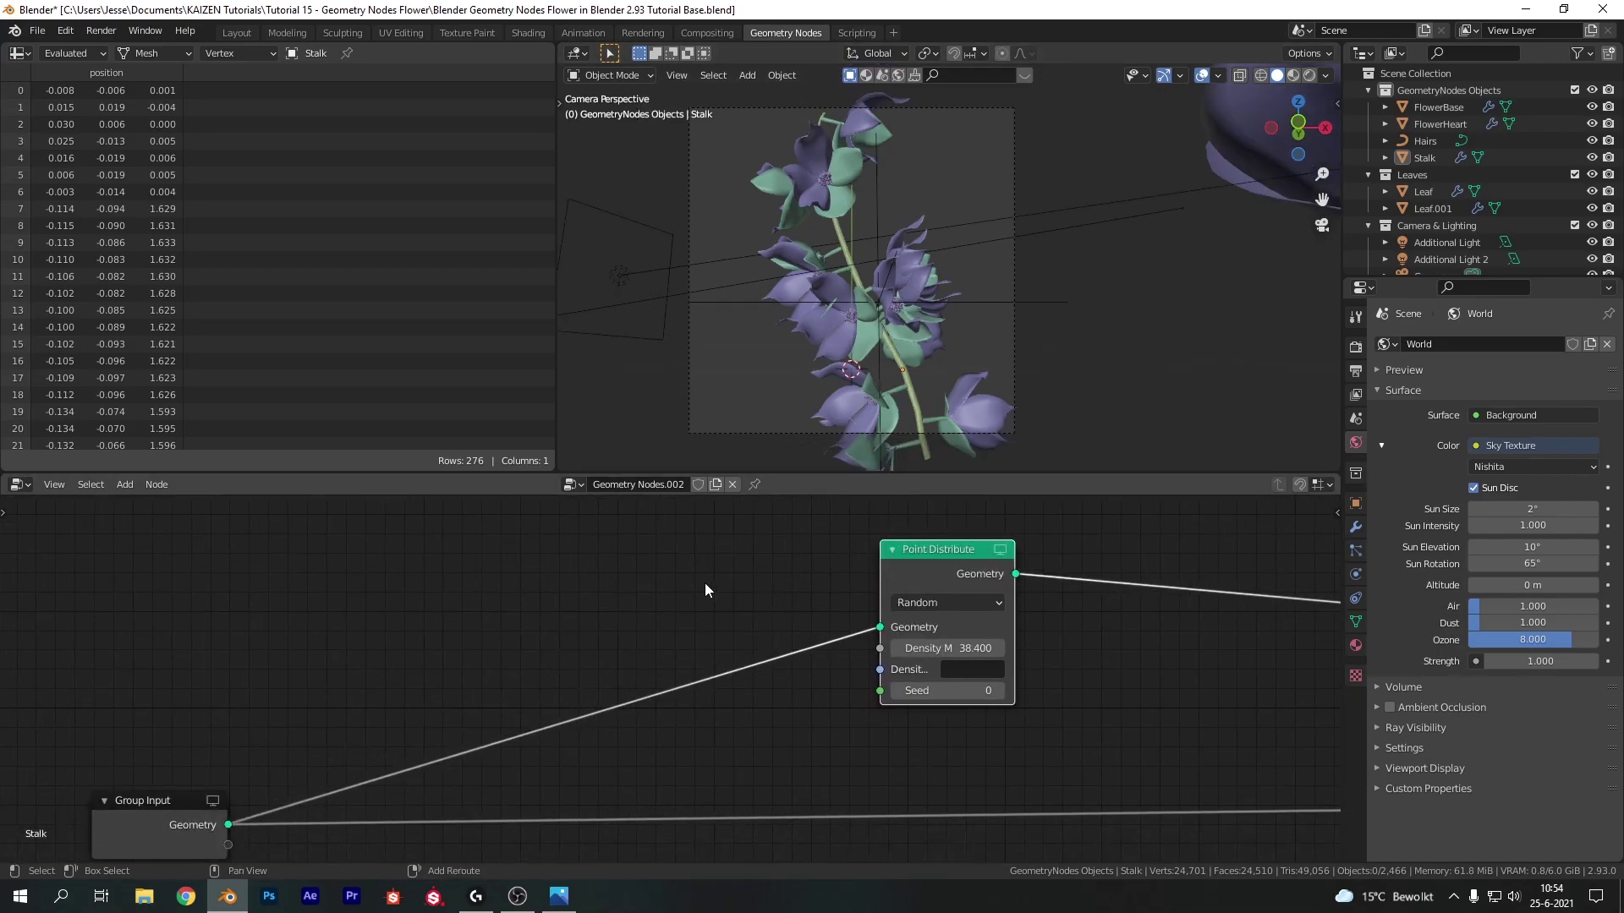
key(shift+a)
click(687, 579)
text(attri)
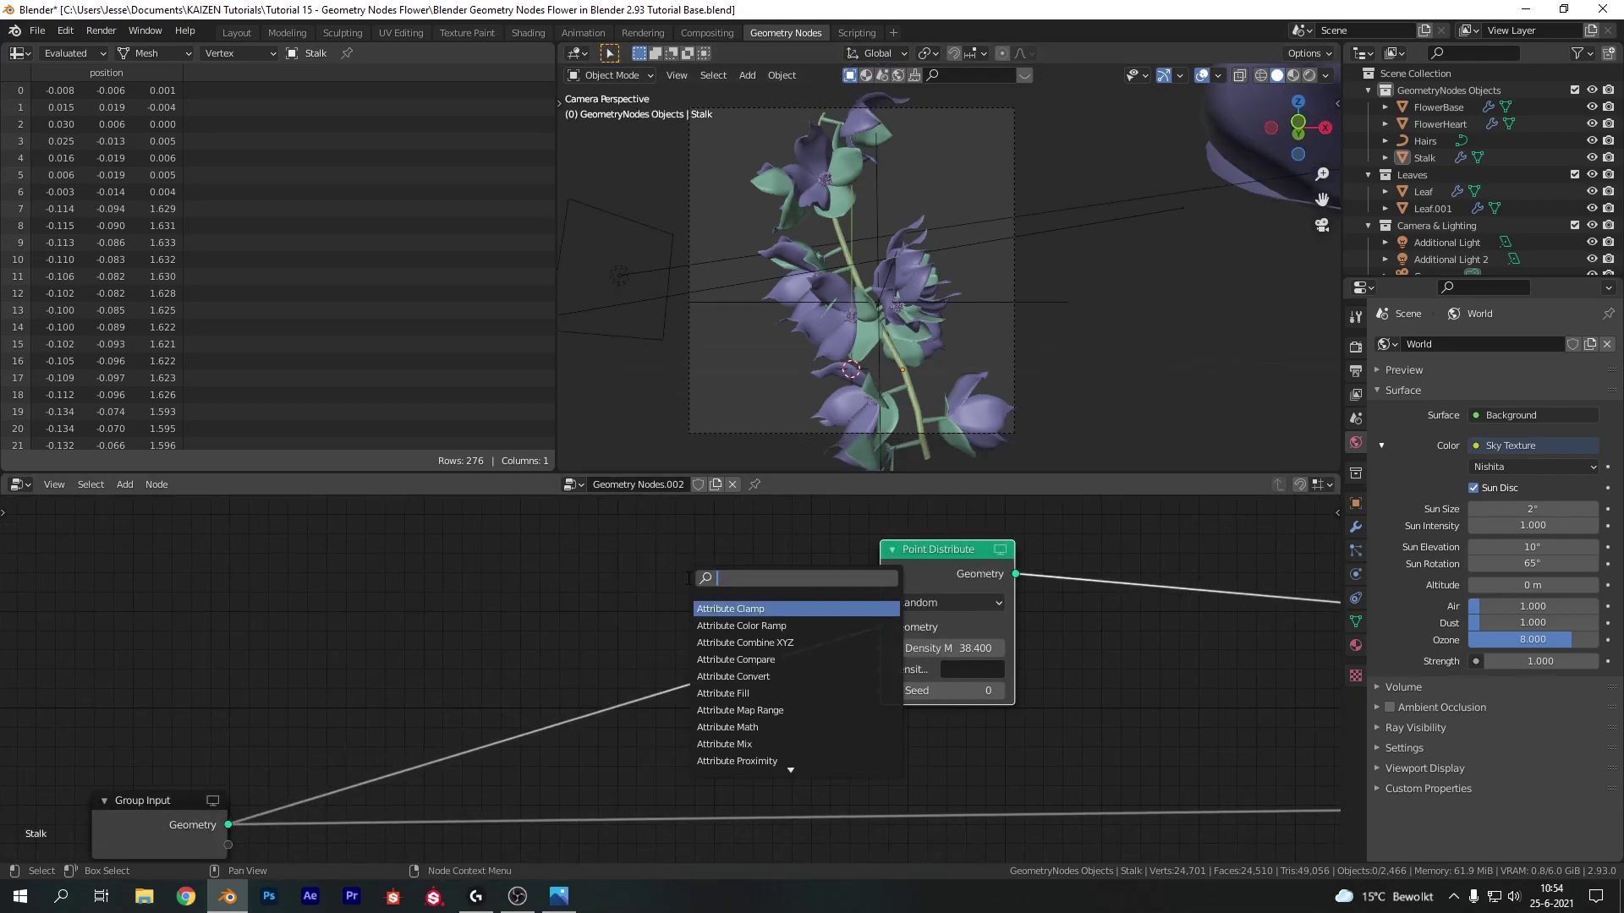
text(bute vec)
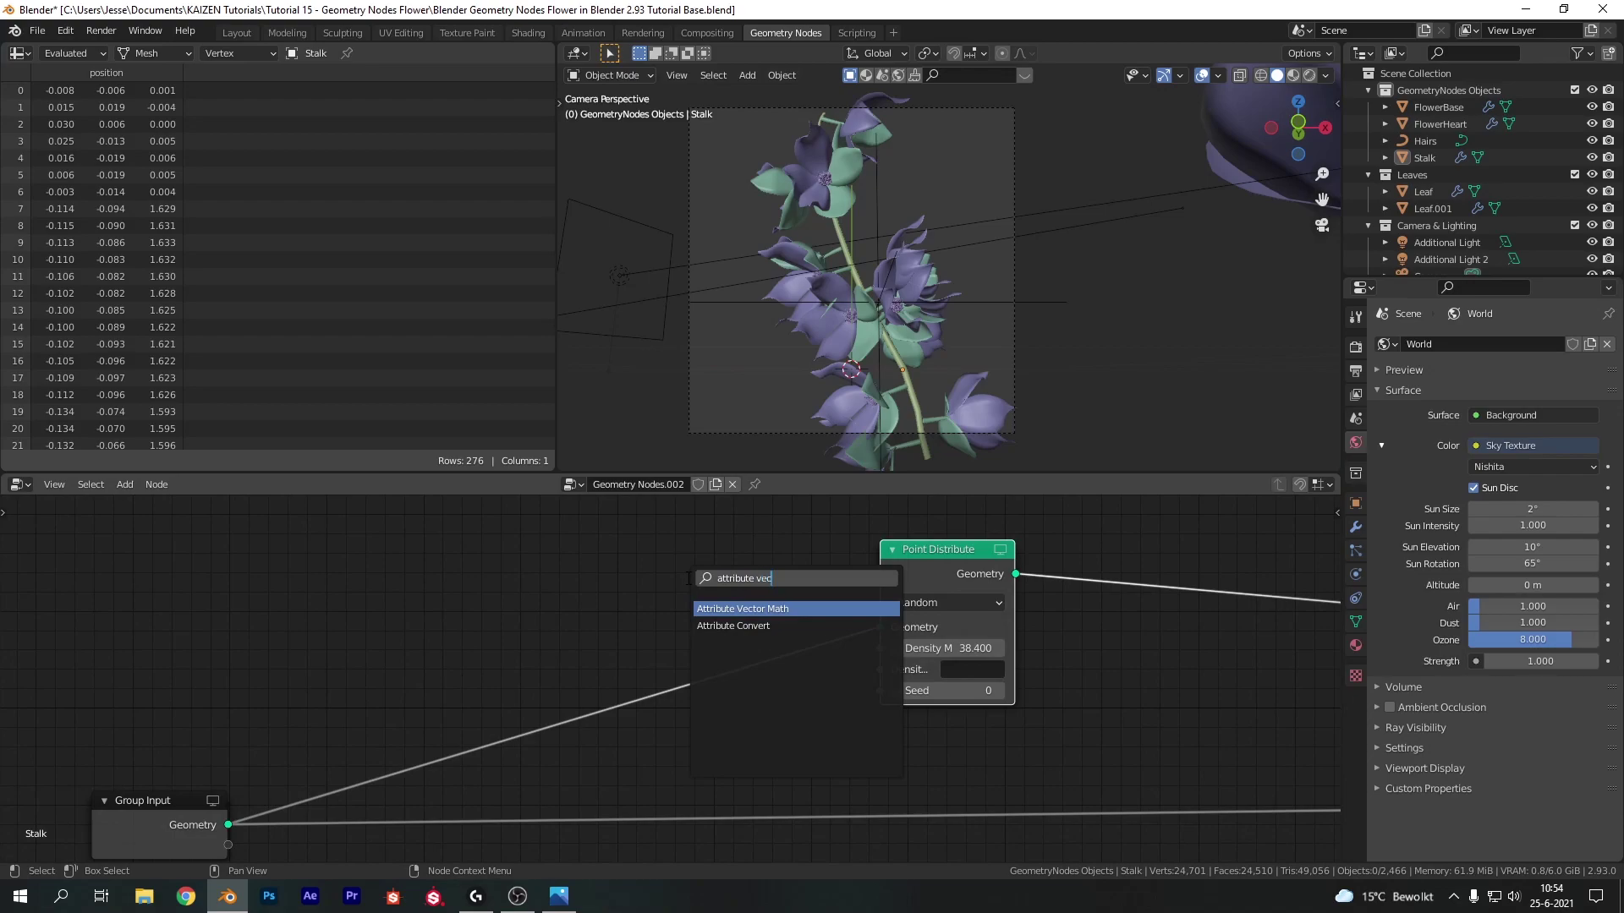
key(Return)
click(464, 555)
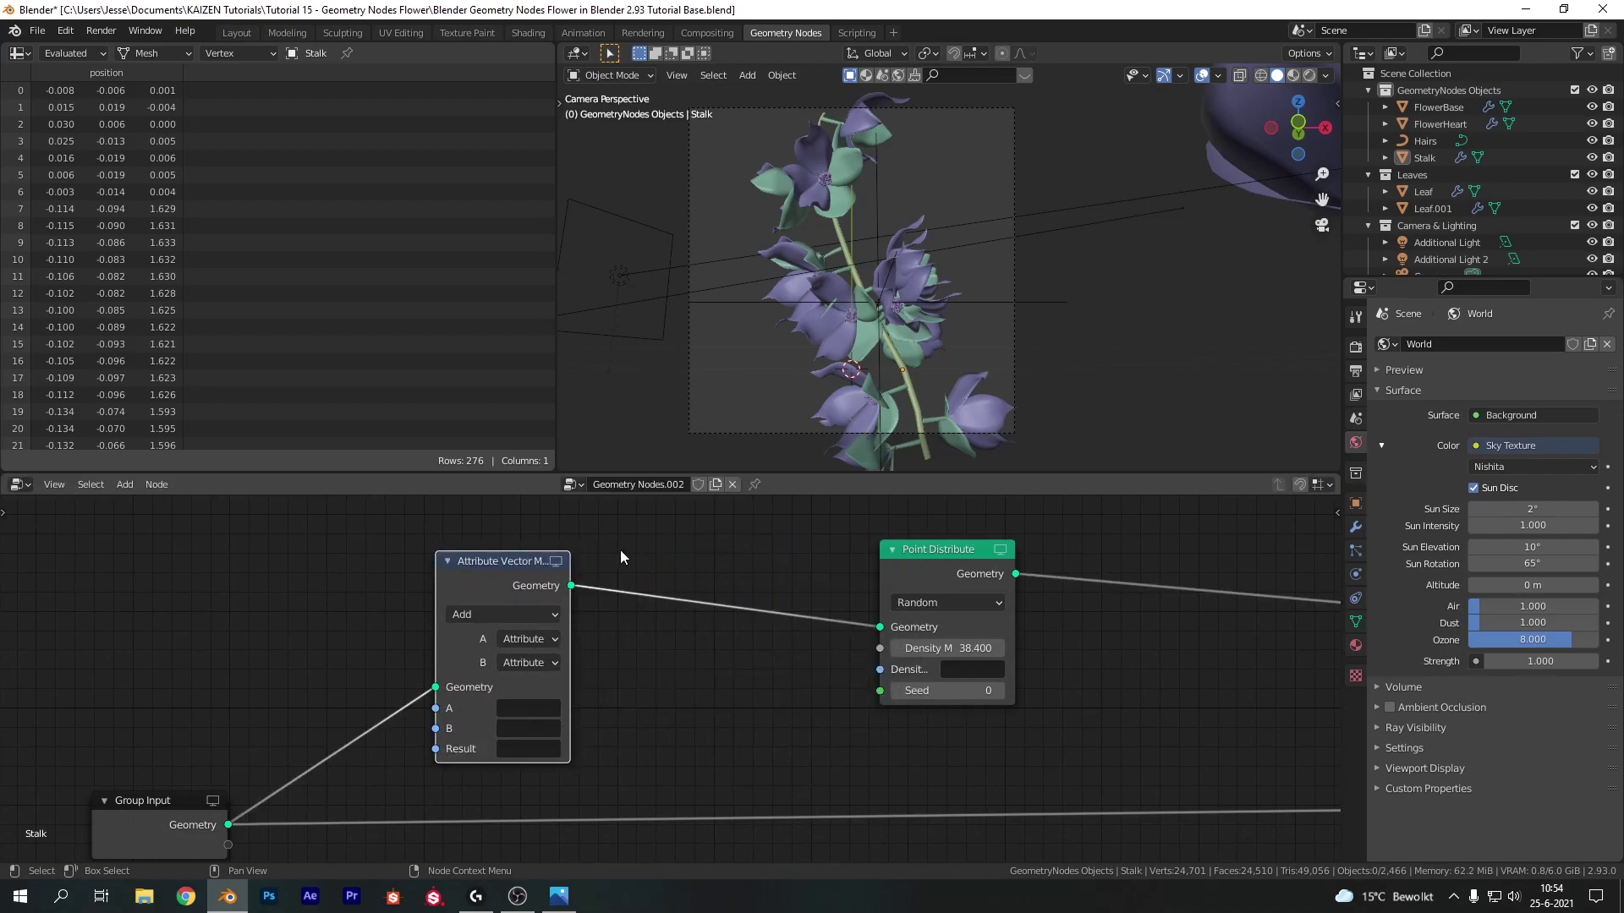
key(g)
click(620, 519)
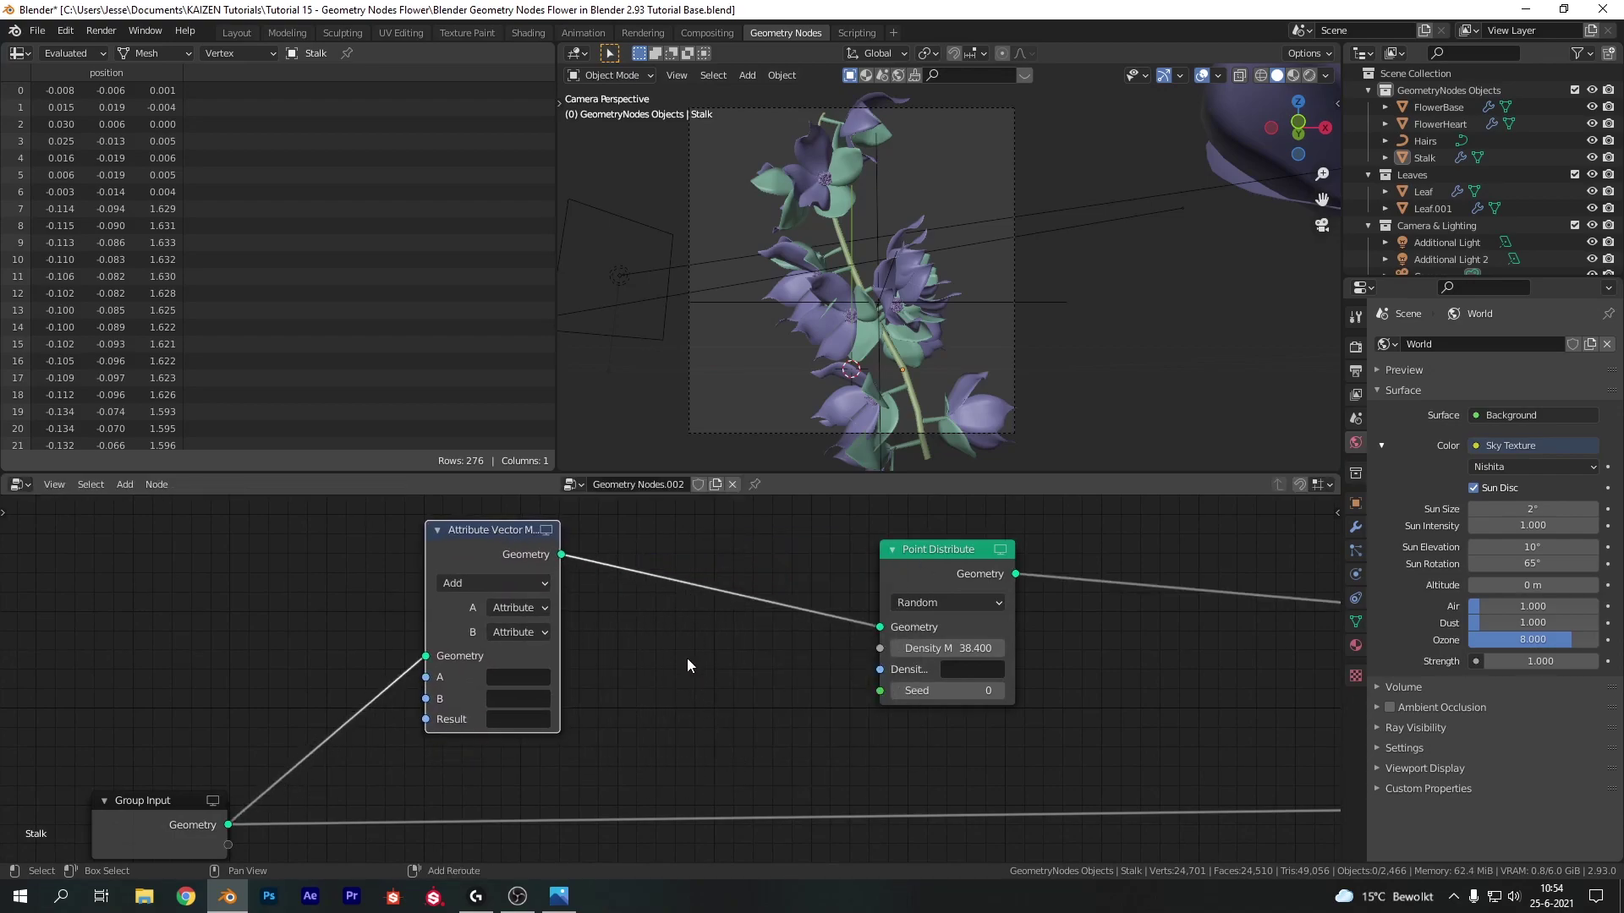
- Switch the Attribute Vector Math node's input B to Vector and its operation to Multiply
middle_drag(687, 656, 679, 703)
click(470, 630)
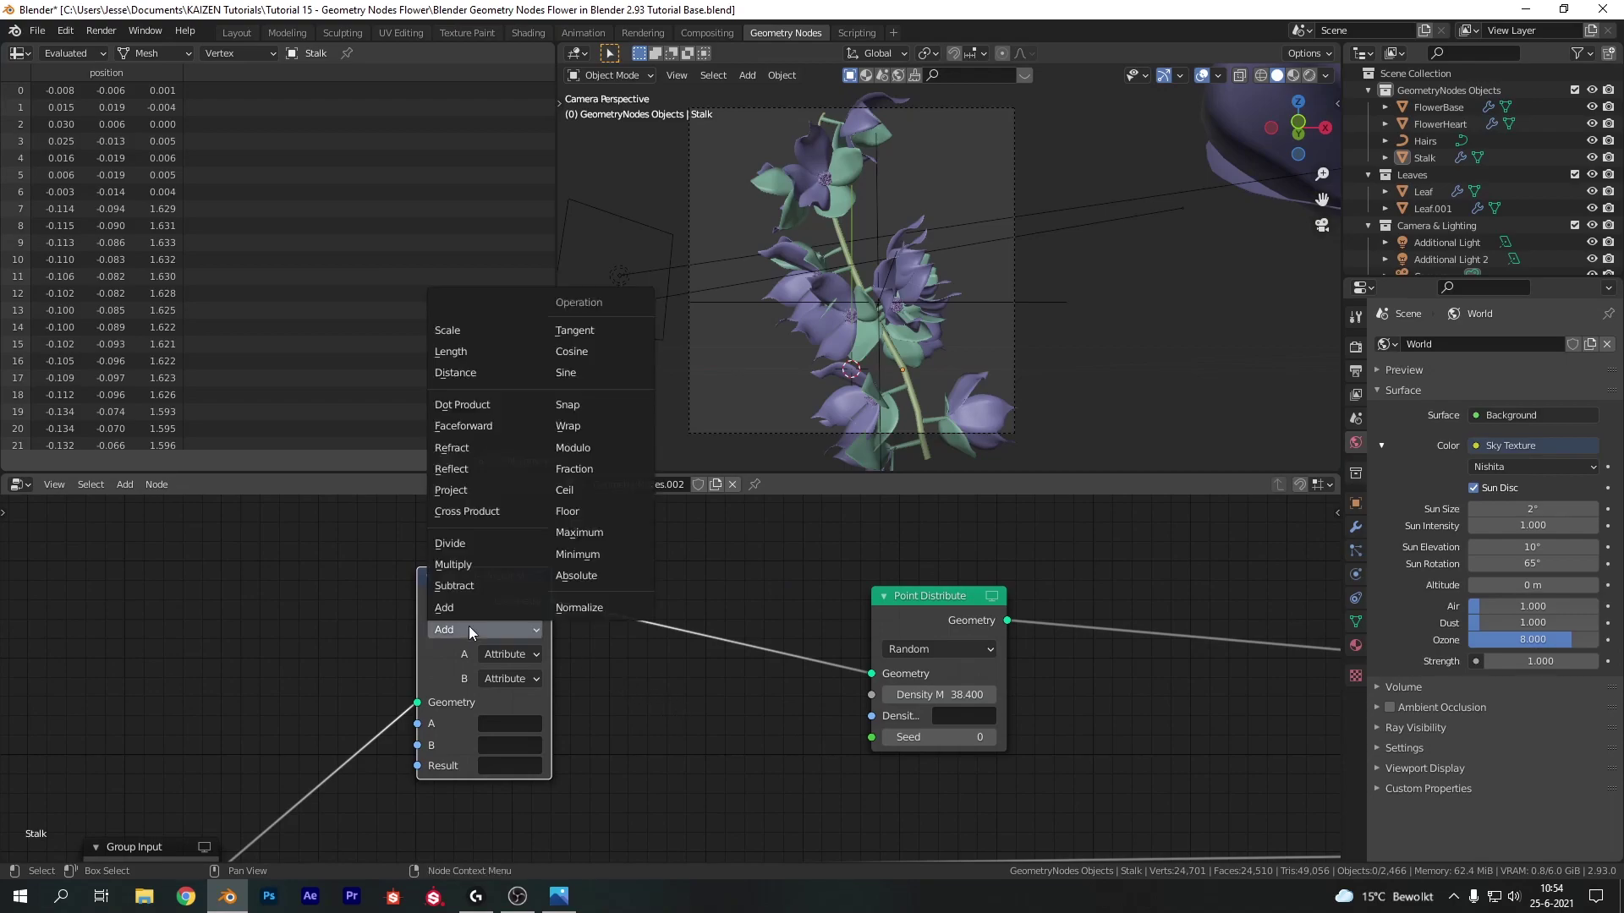
click(464, 627)
click(510, 678)
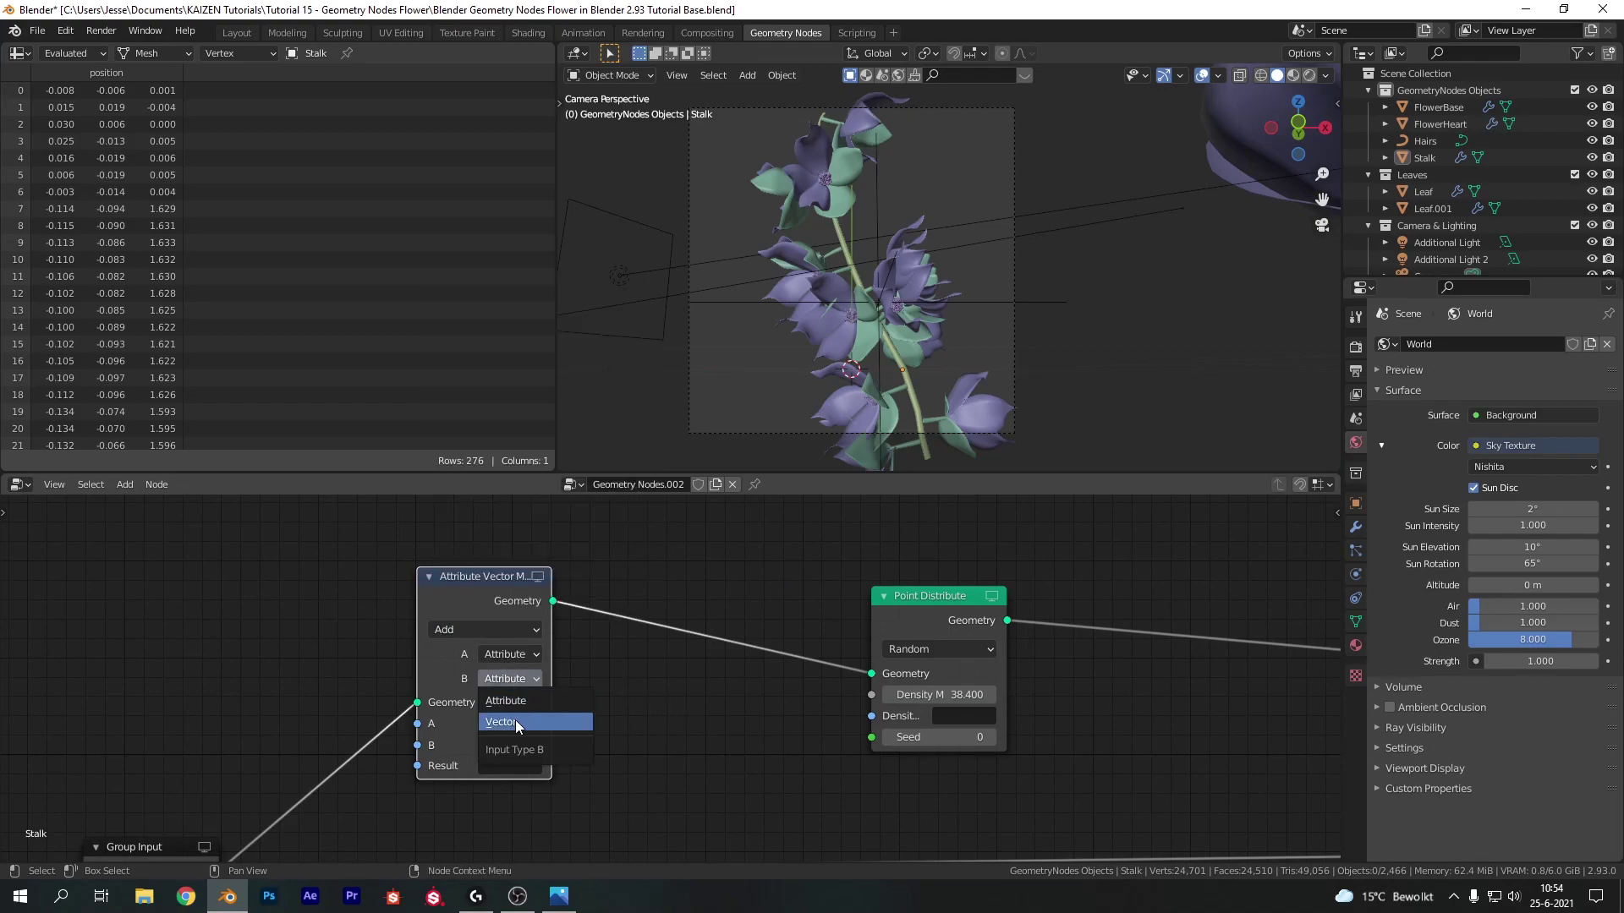
click(515, 719)
drag(509, 612, 517, 575)
click(477, 592)
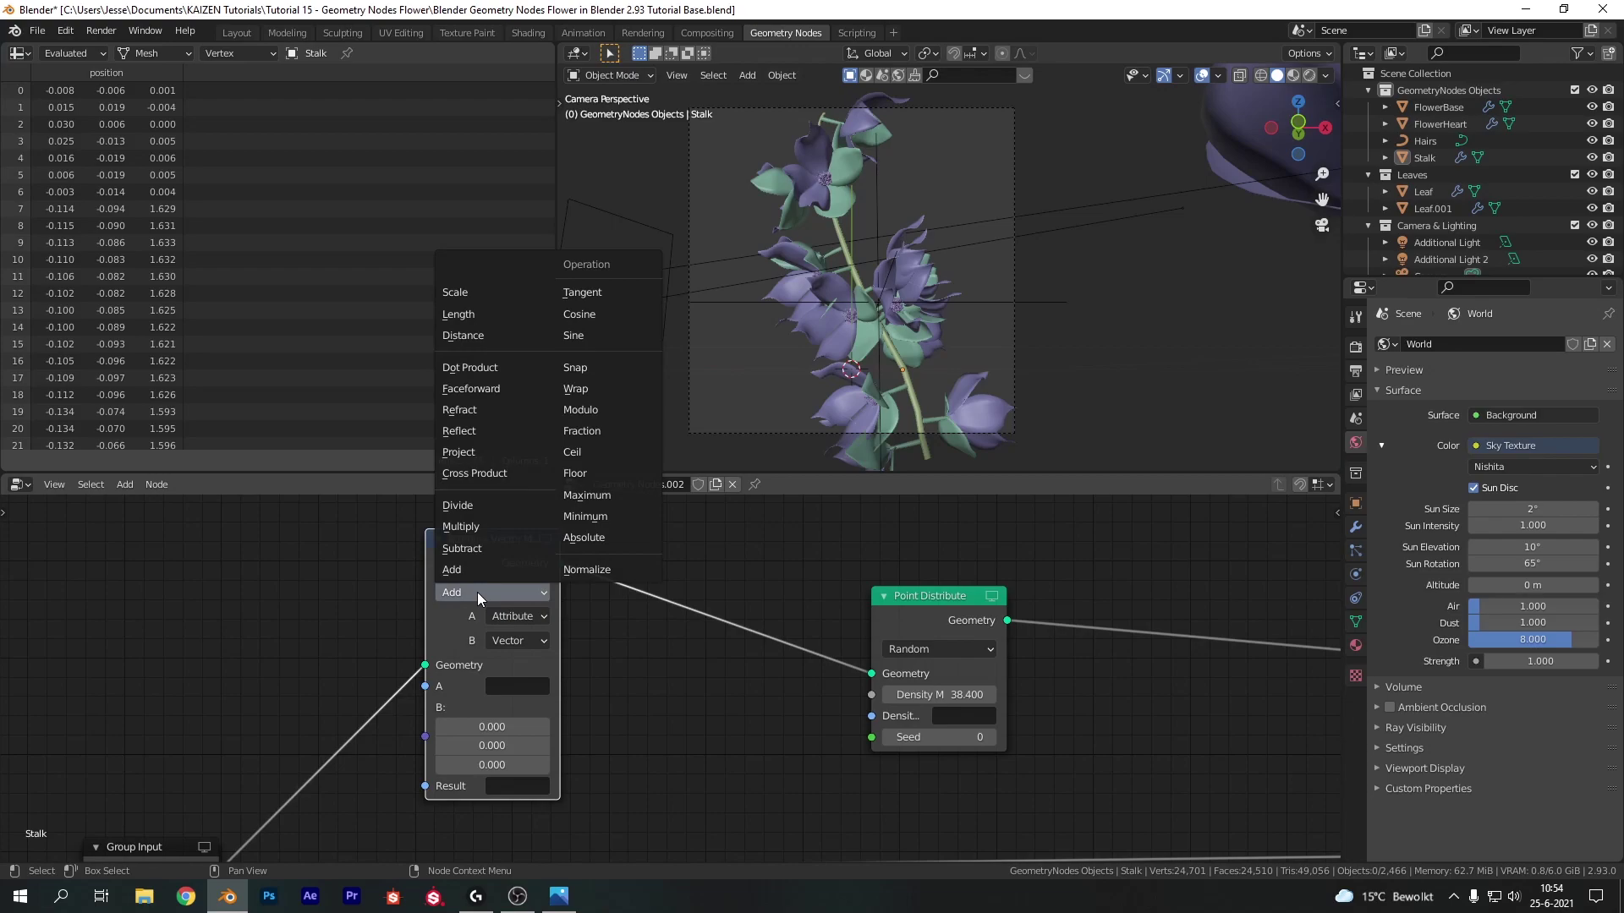
click(475, 524)
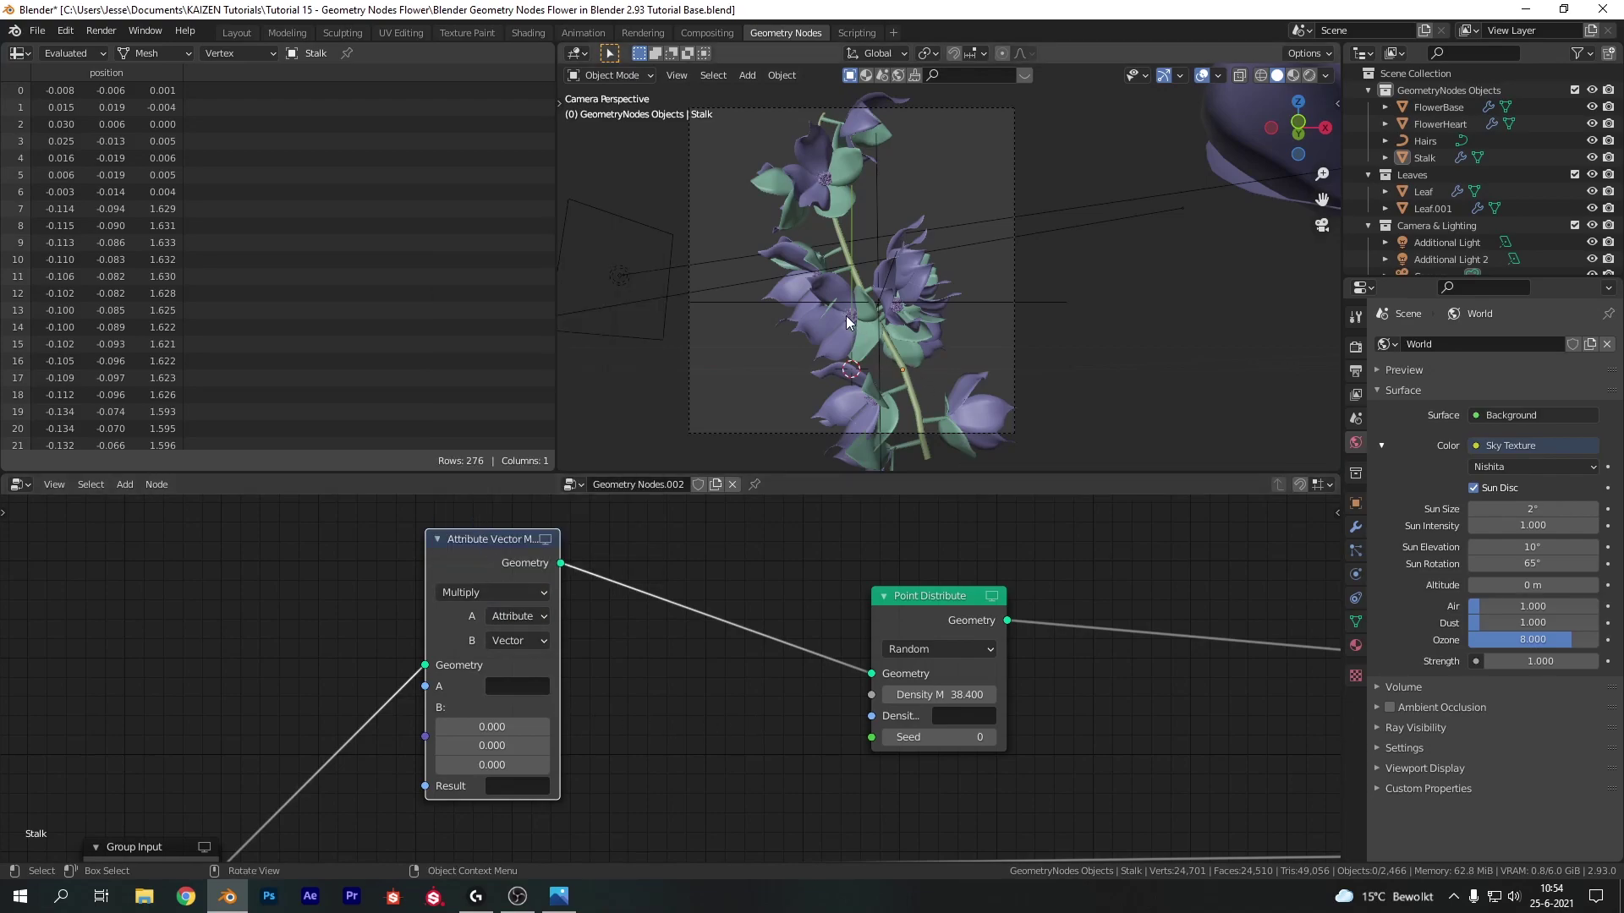
- Multiply the position attribute by the vector 0, 0, 1 and store the result as Z Pos
click(505, 686)
text(pos)
key(Return)
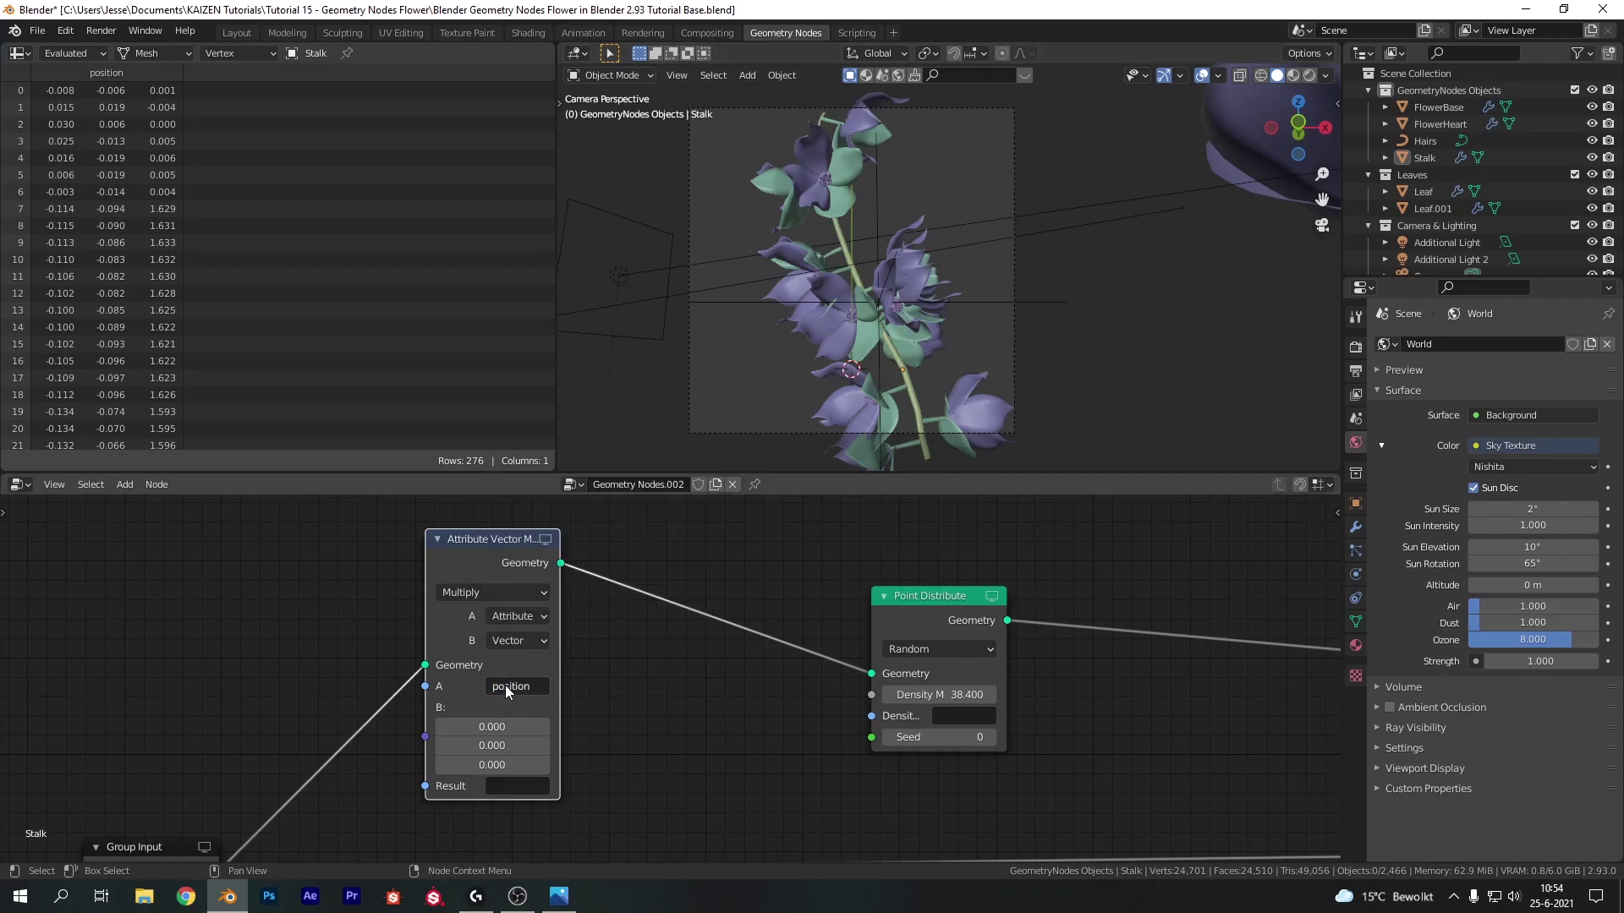
click(510, 766)
key(Return)
click(503, 787)
text(Z)
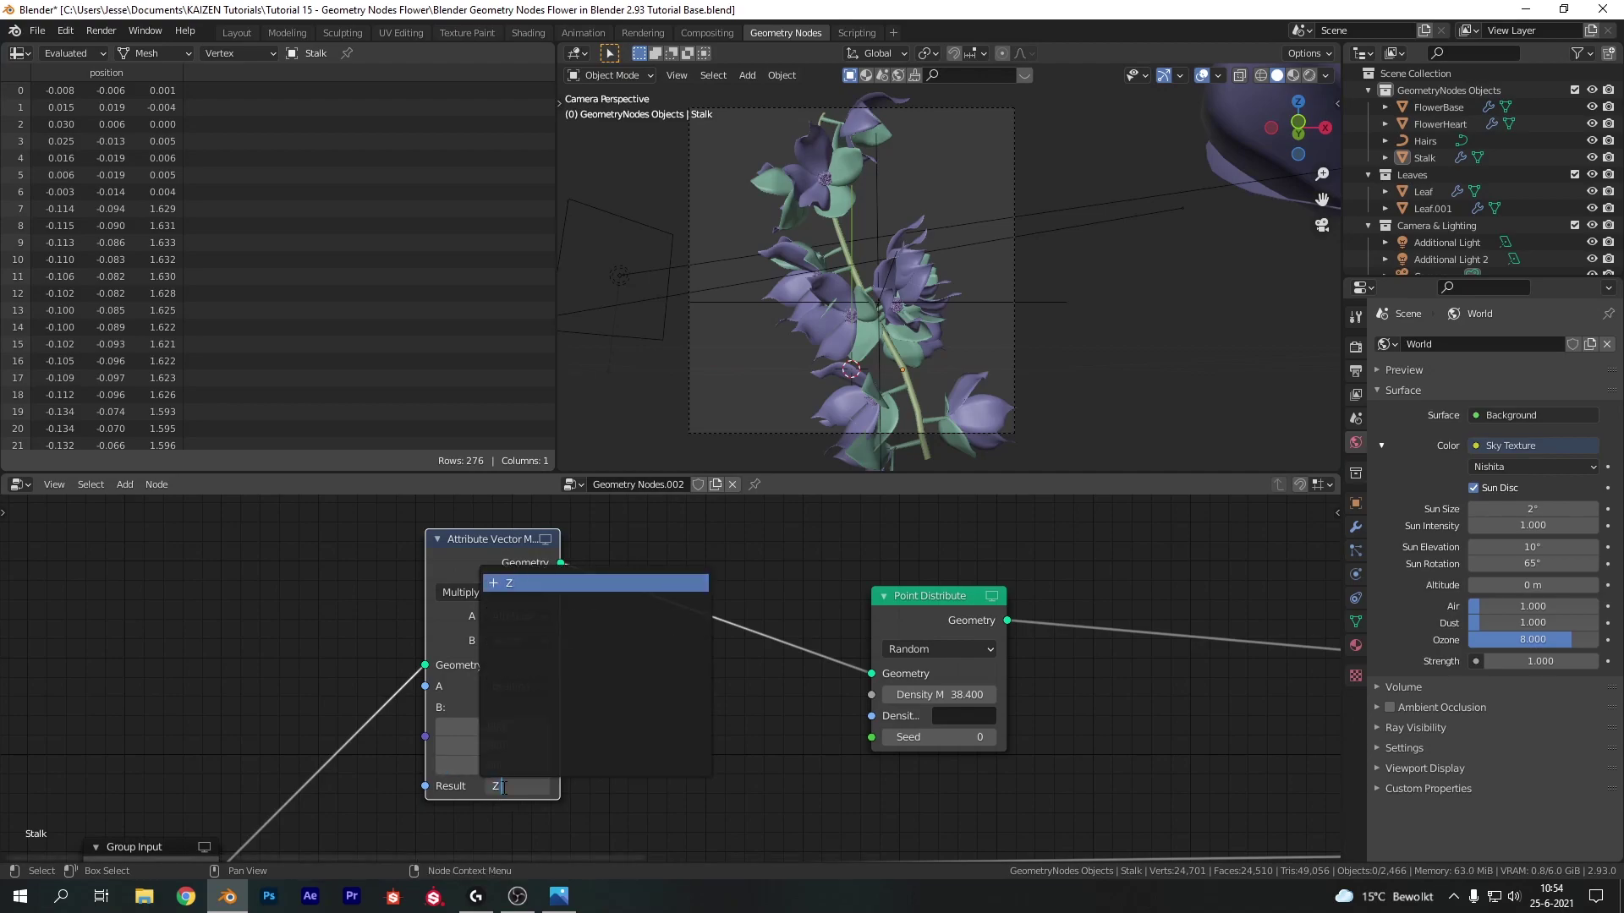
text( Pos)
key(Return)
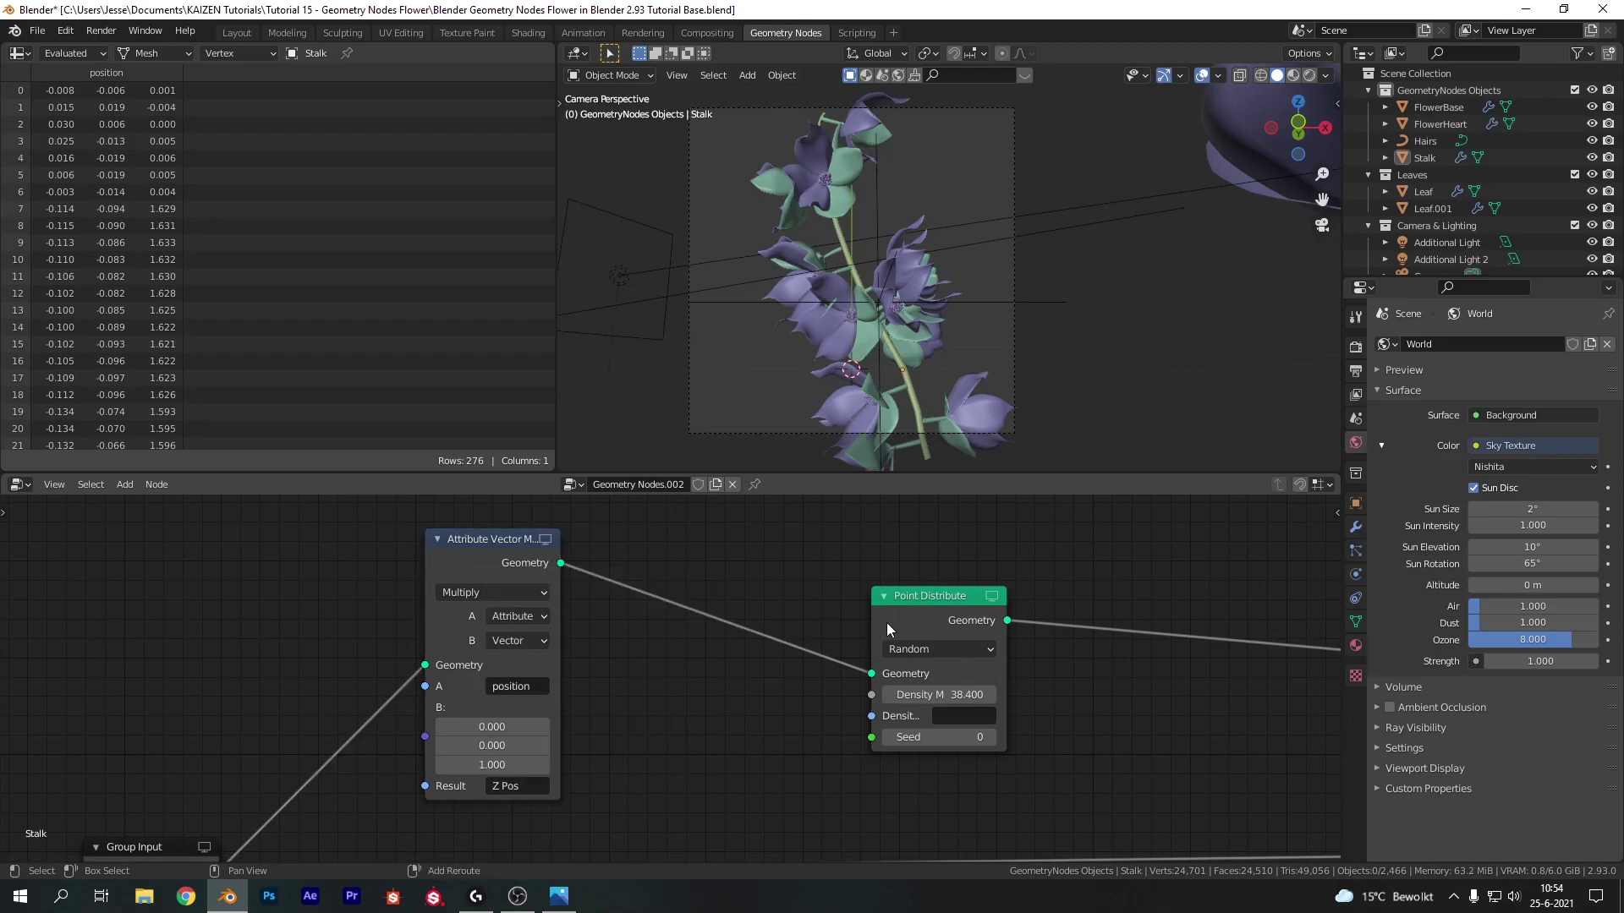
- Use the Z Pos attribute as the density attribute of the Point Distribute node
middle_drag(890, 621, 751, 652)
drag(876, 735, 910, 707)
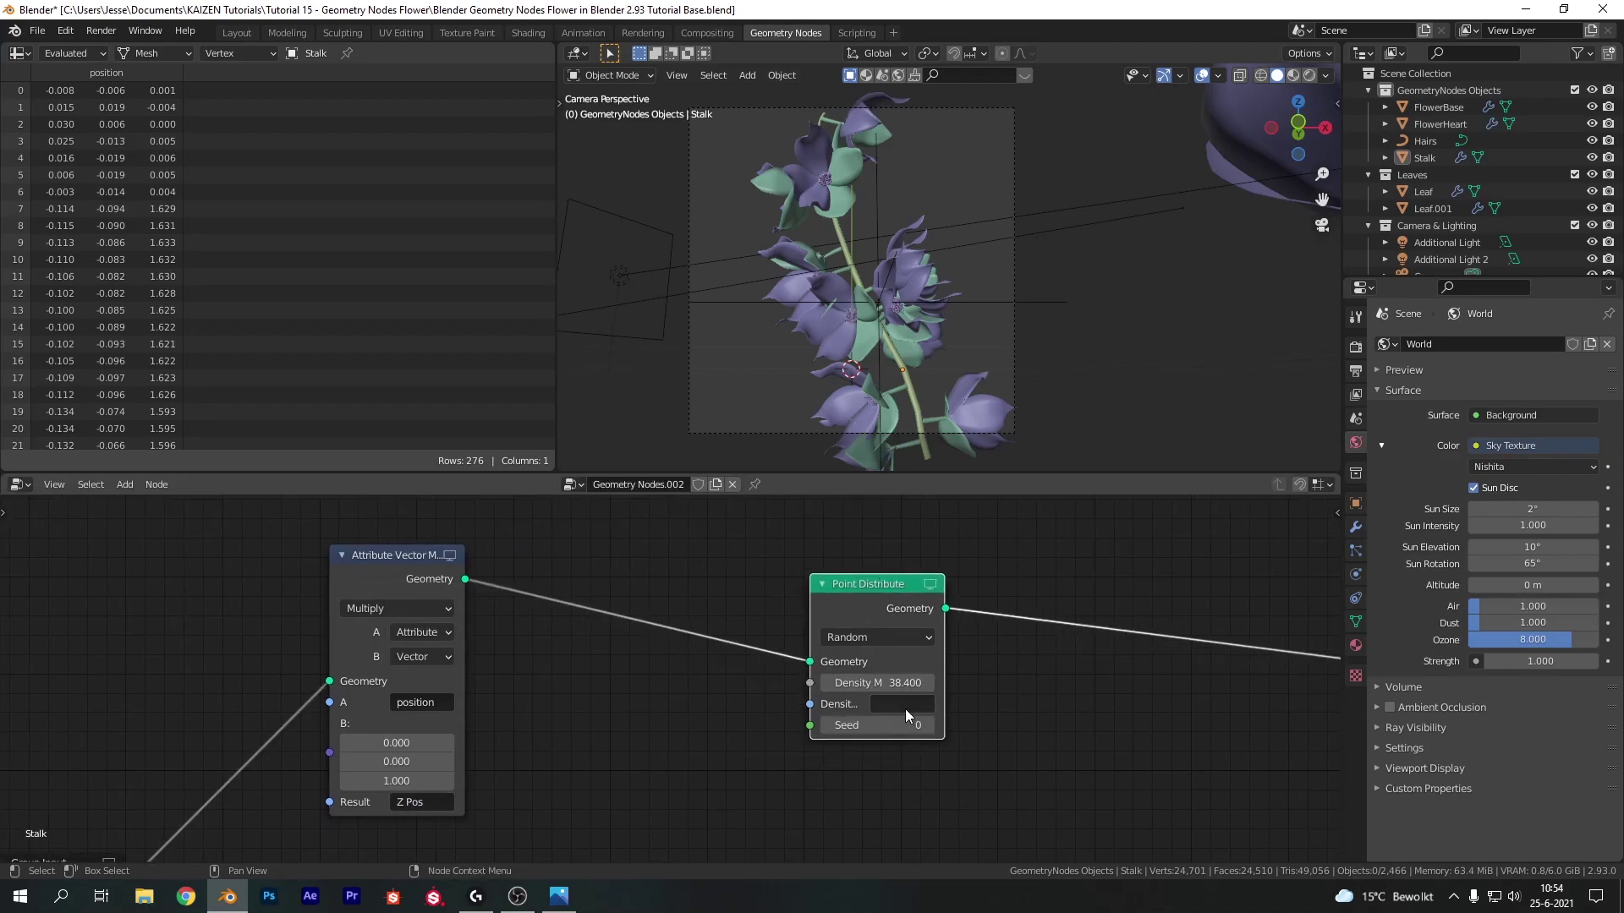
click(907, 707)
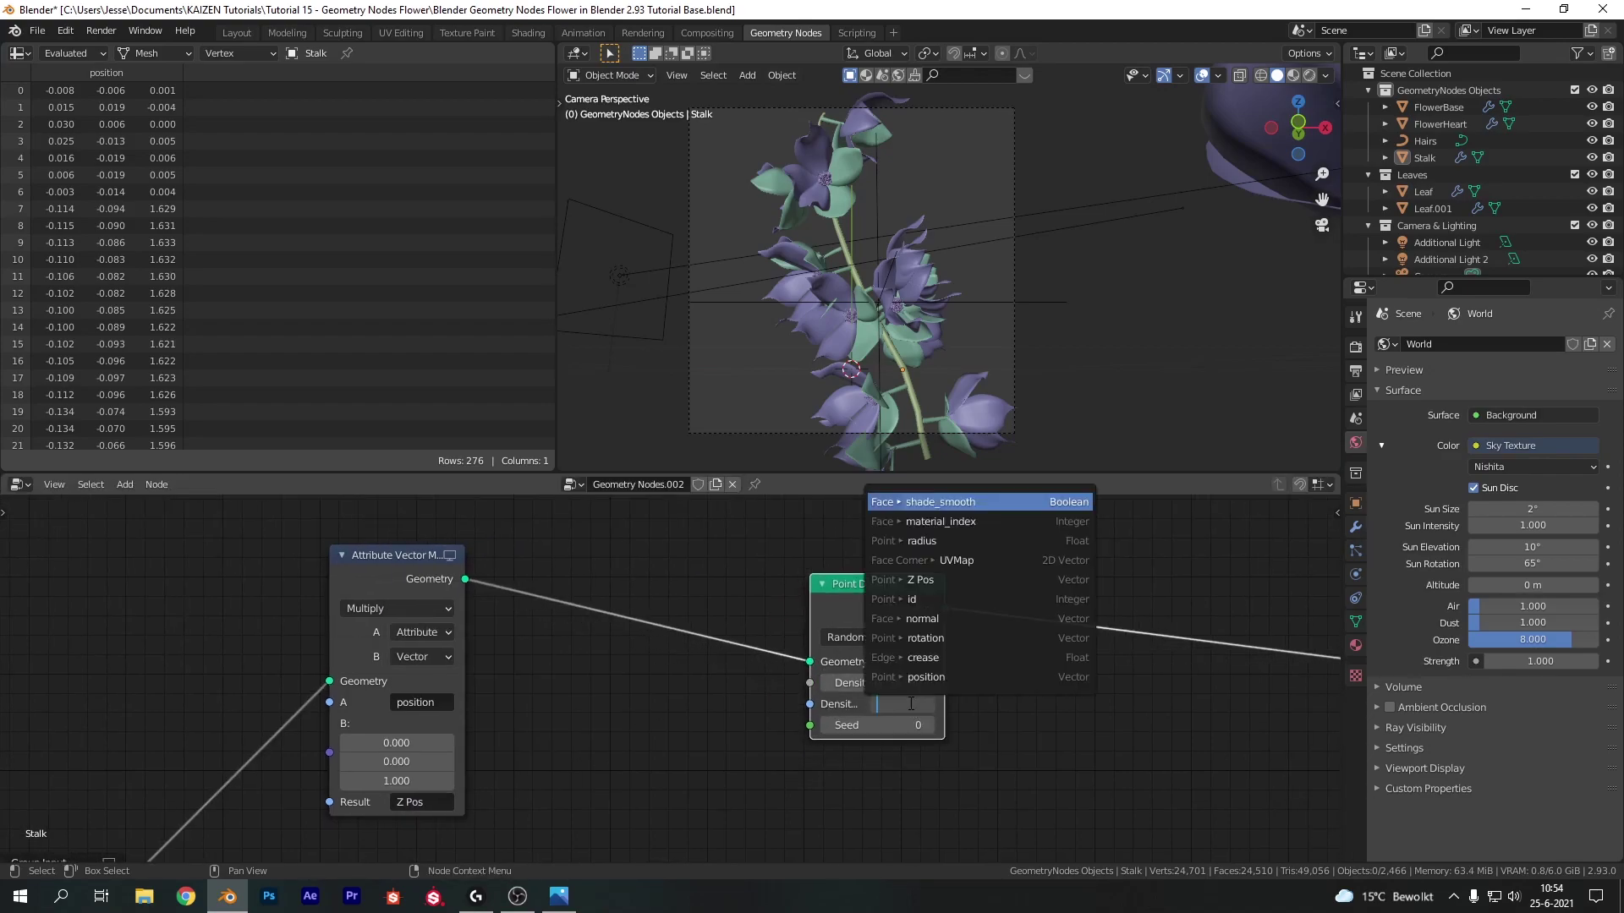
click(920, 579)
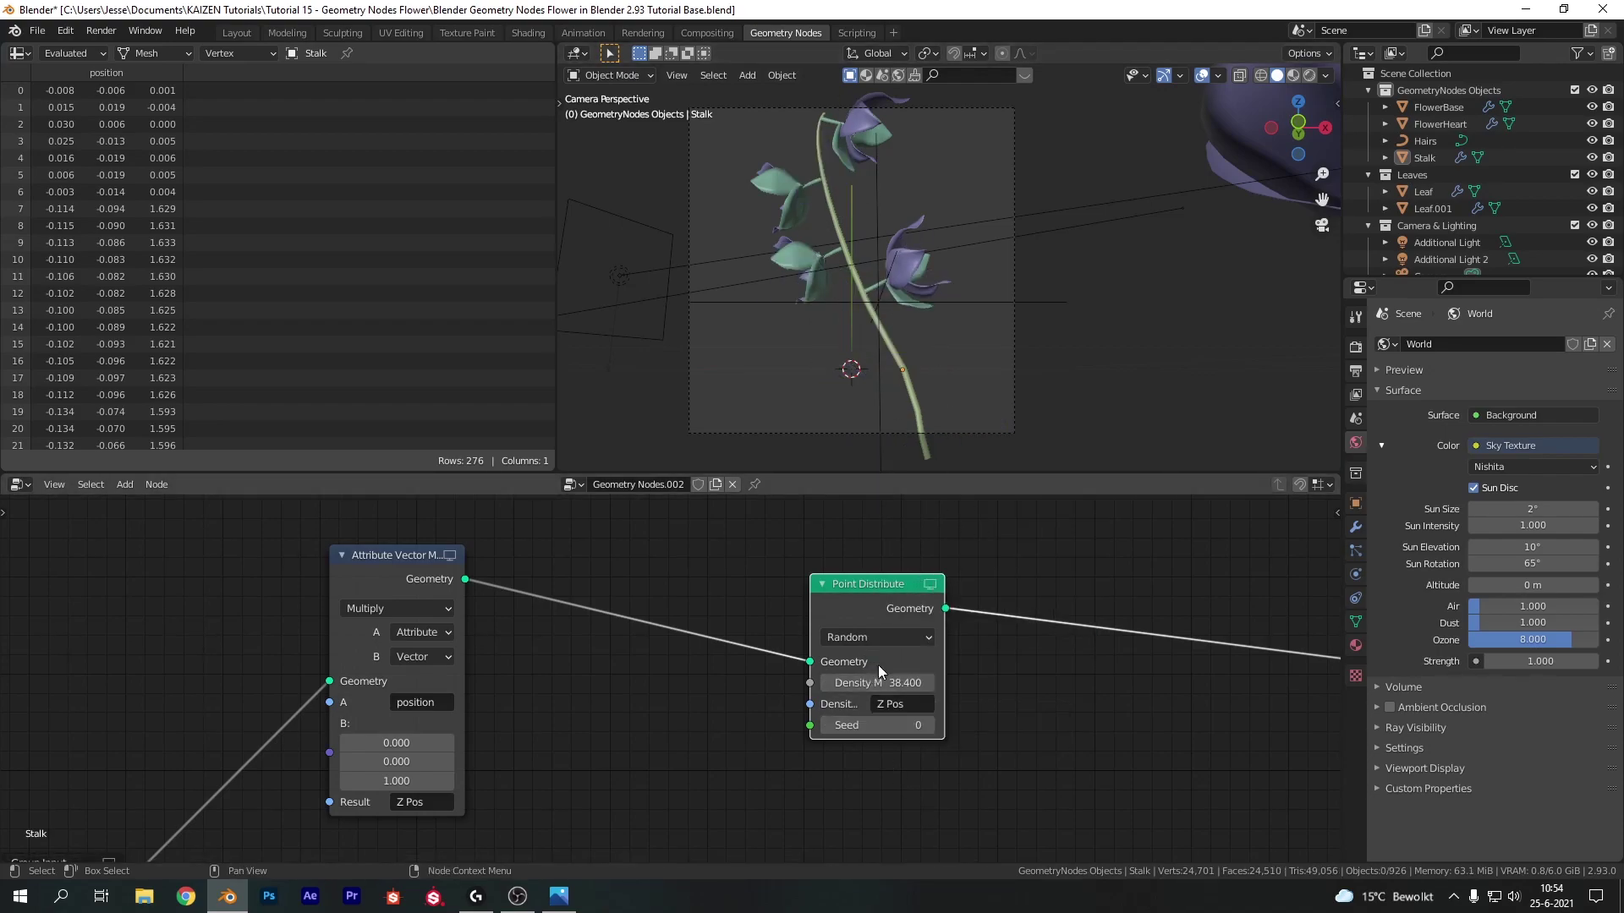
- Change the point distribution method to Poisson Disk and set the maximum density to 600
click(873, 635)
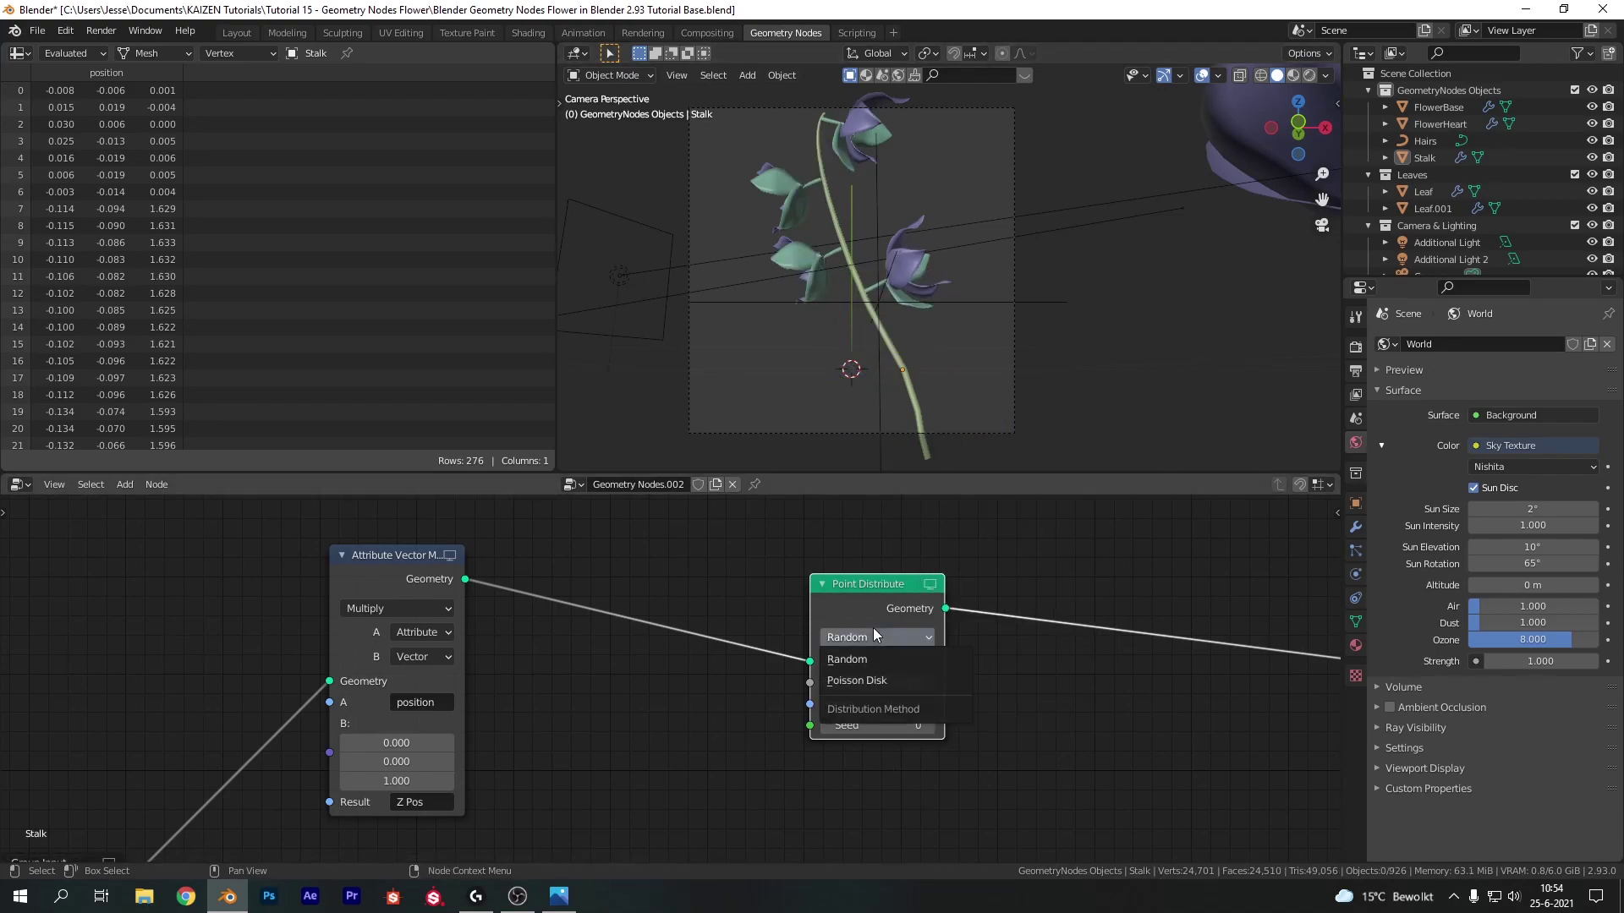
click(855, 682)
middle_drag(1073, 687, 738, 677)
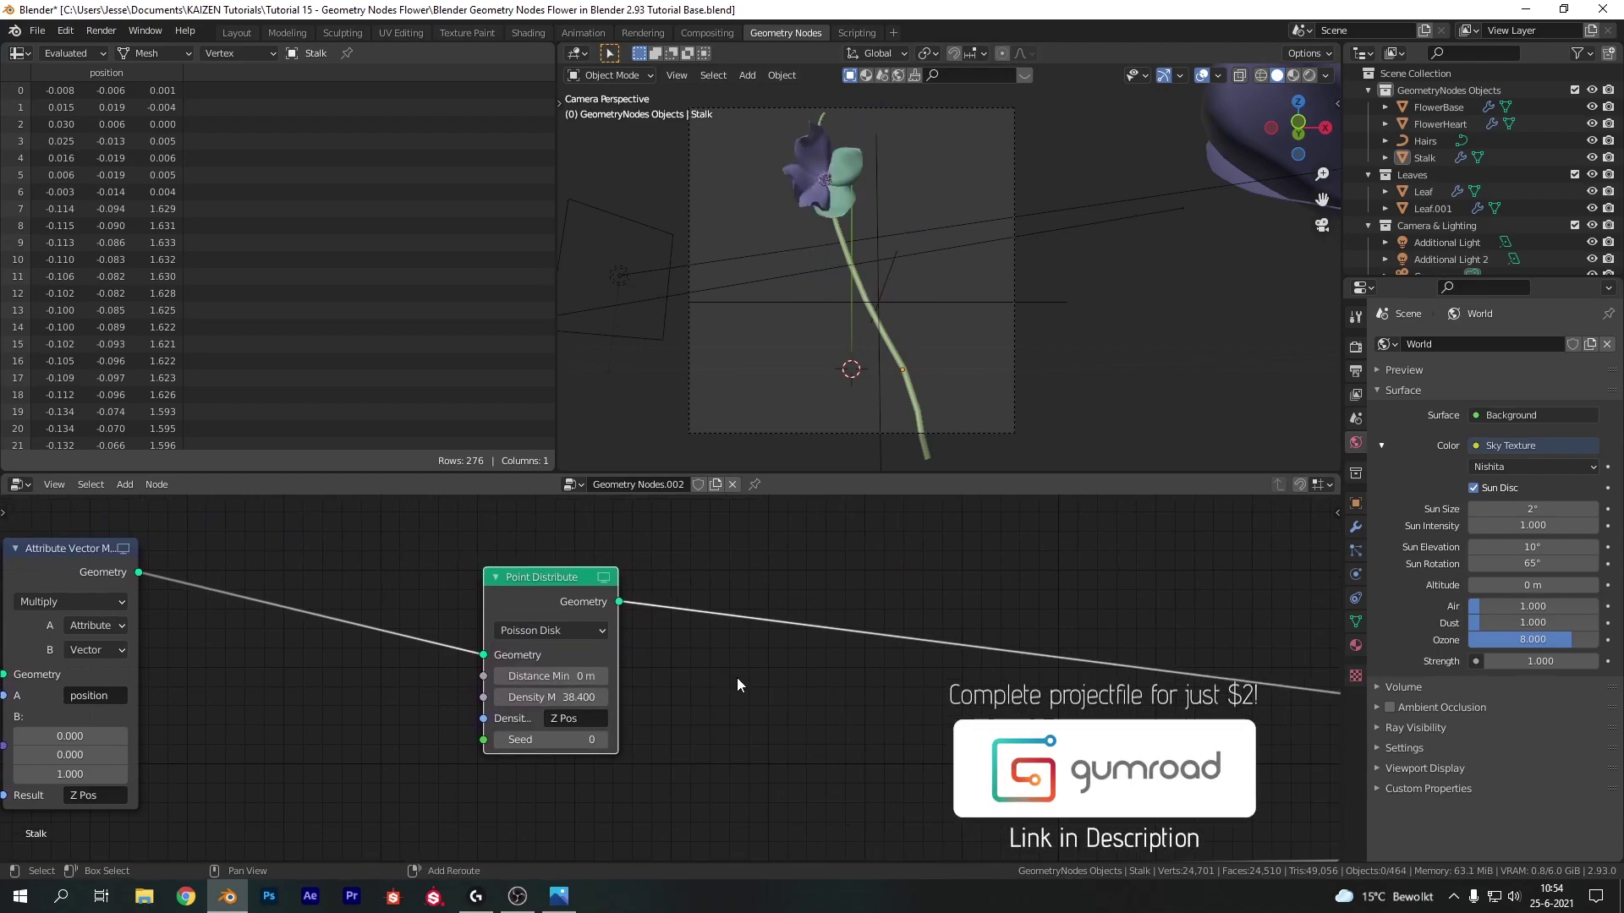
middle_drag(581, 708, 776, 719)
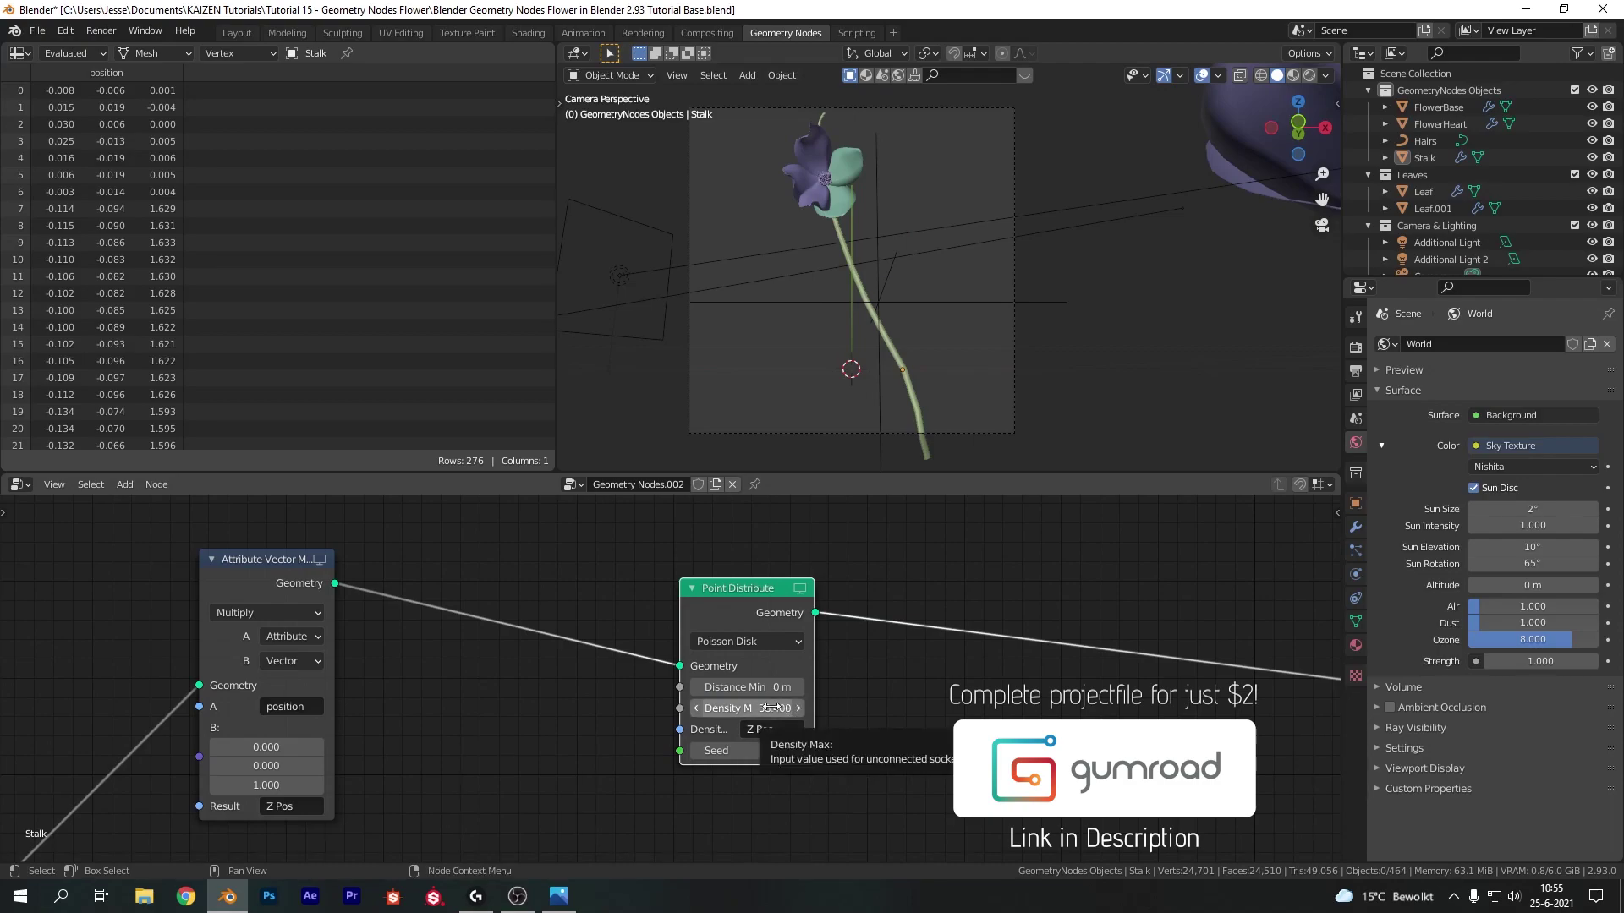
click(772, 708)
text(600)
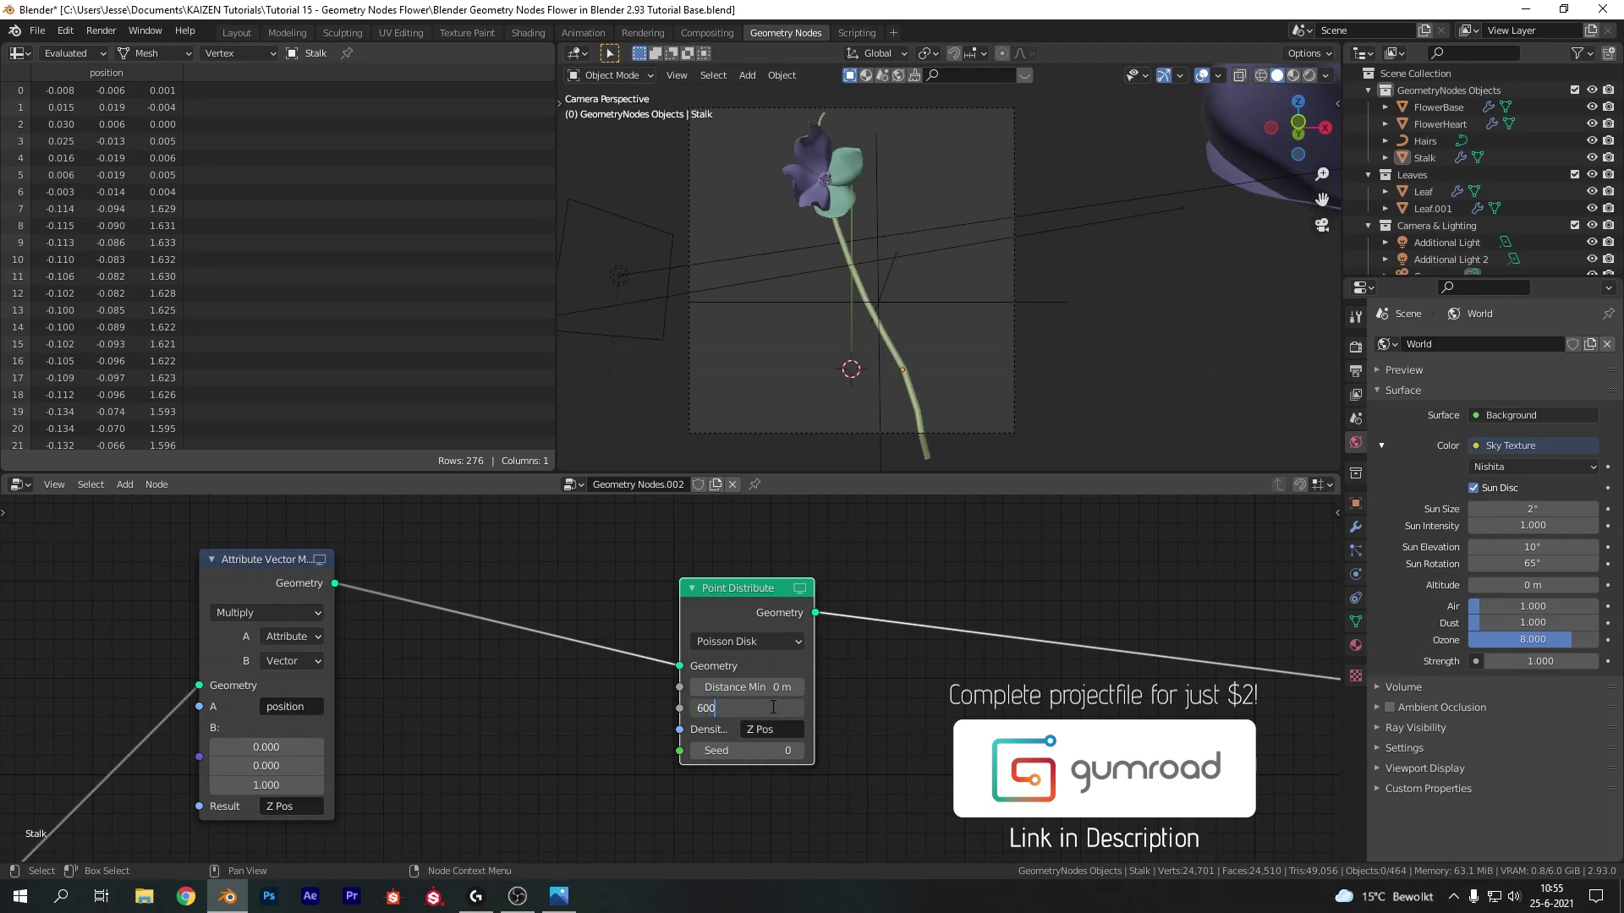
key(Return)
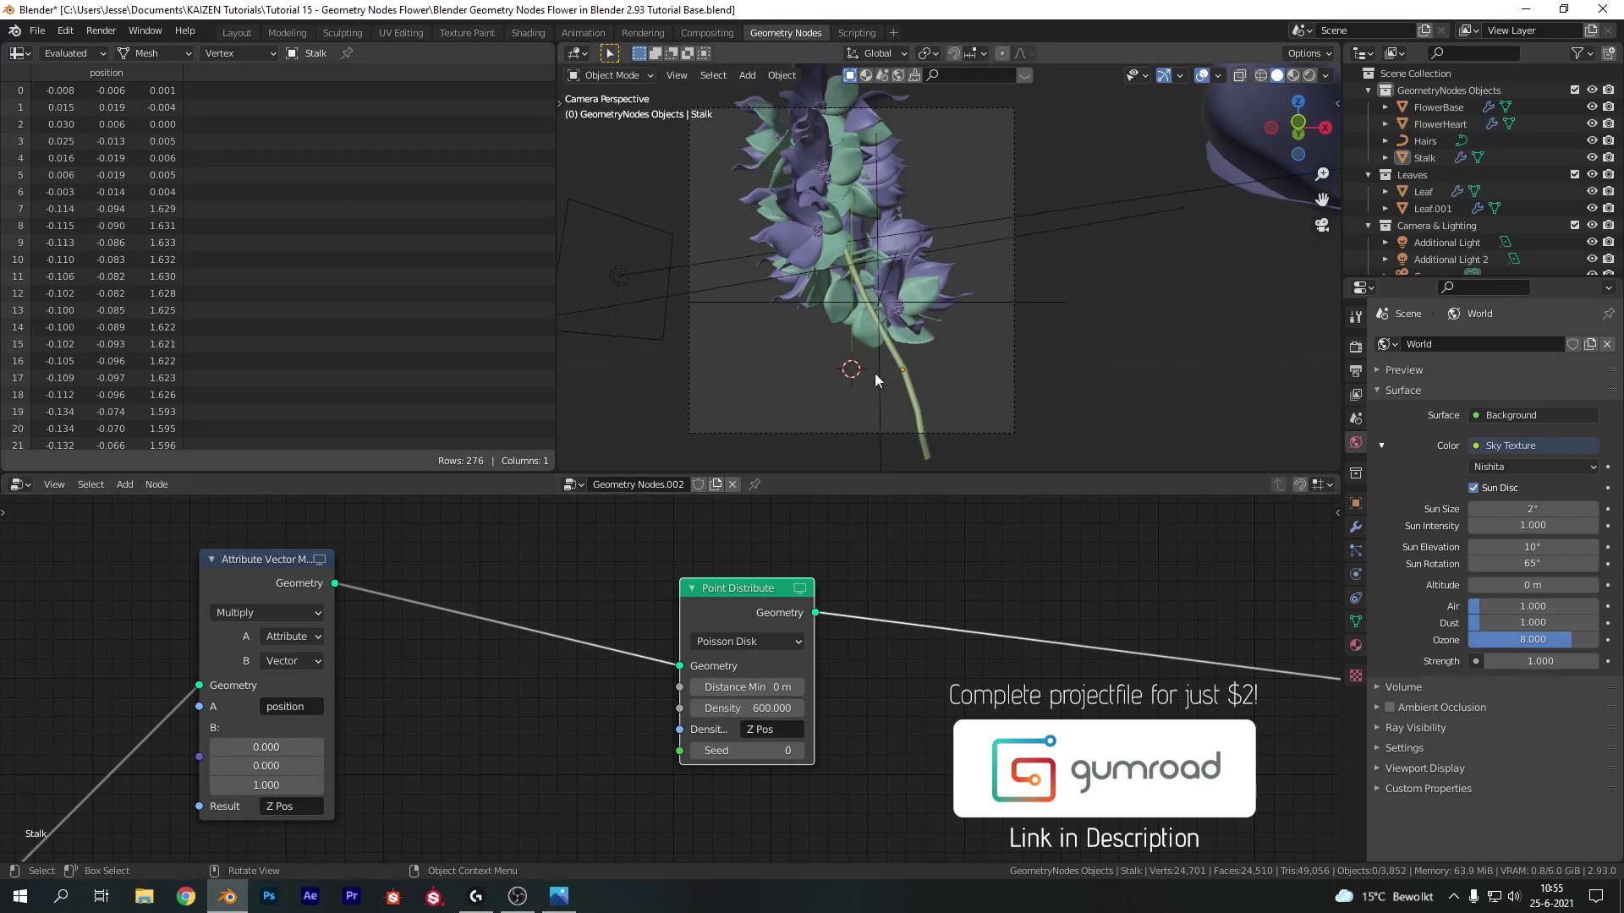
- Set the minimum distance between the distributed points to 0.03 m
click(741, 686)
key(BackSpace)
text(0.03)
key(Return)
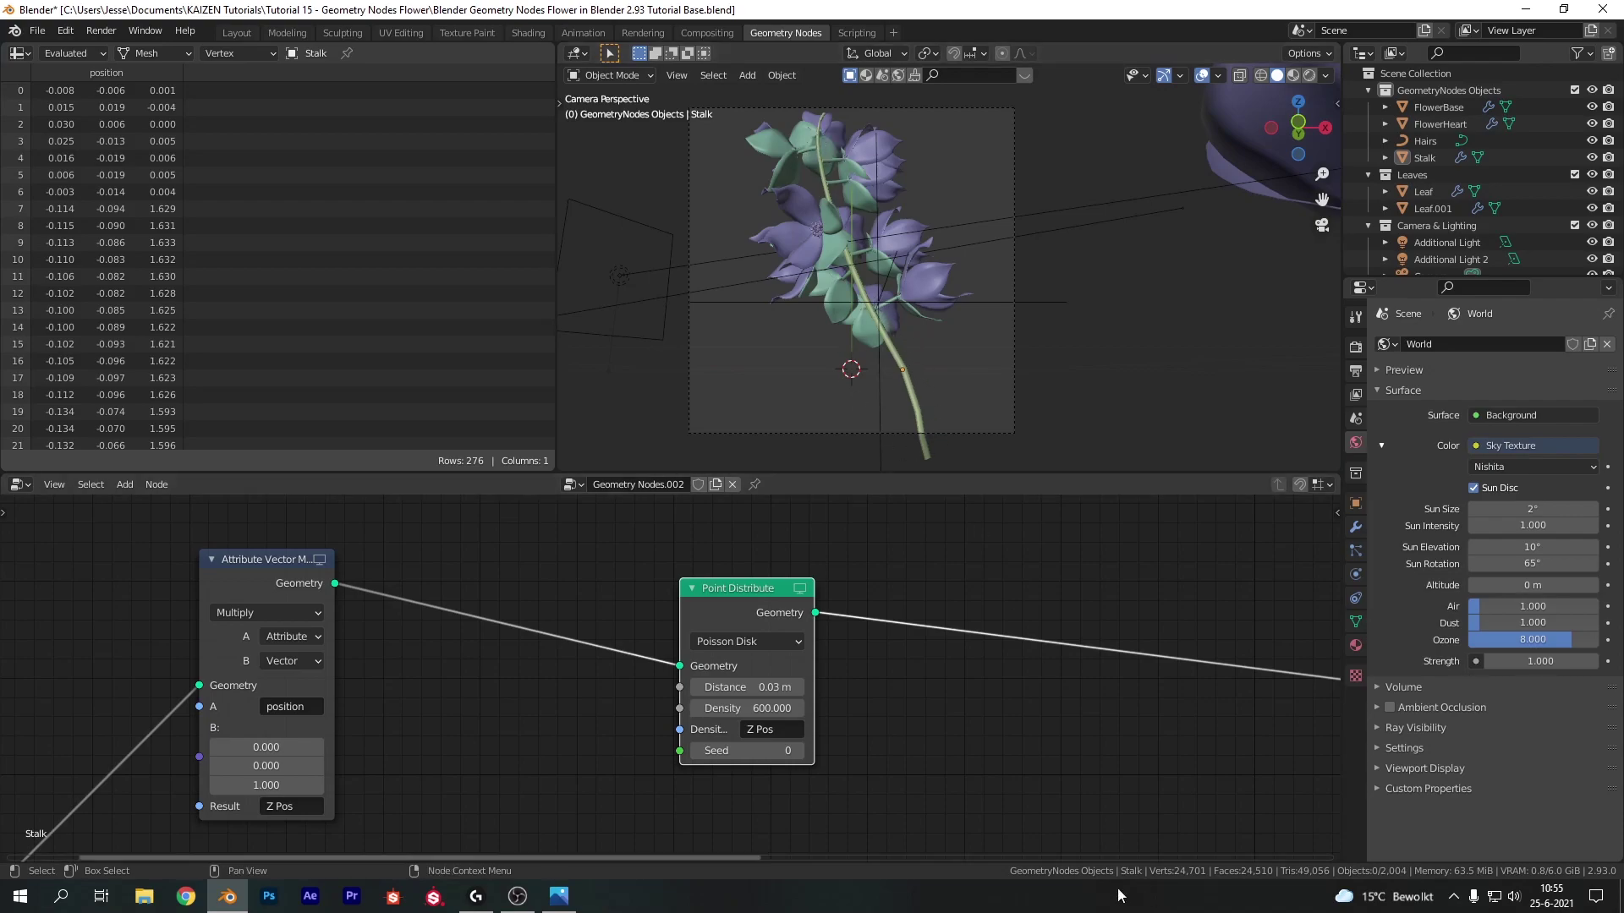
- Add an Attribute Color Ramp node between the Attribute Vector Math and Point Distribute nodes, making room for it
drag(716, 597, 940, 579)
key(shift+a)
click(725, 594)
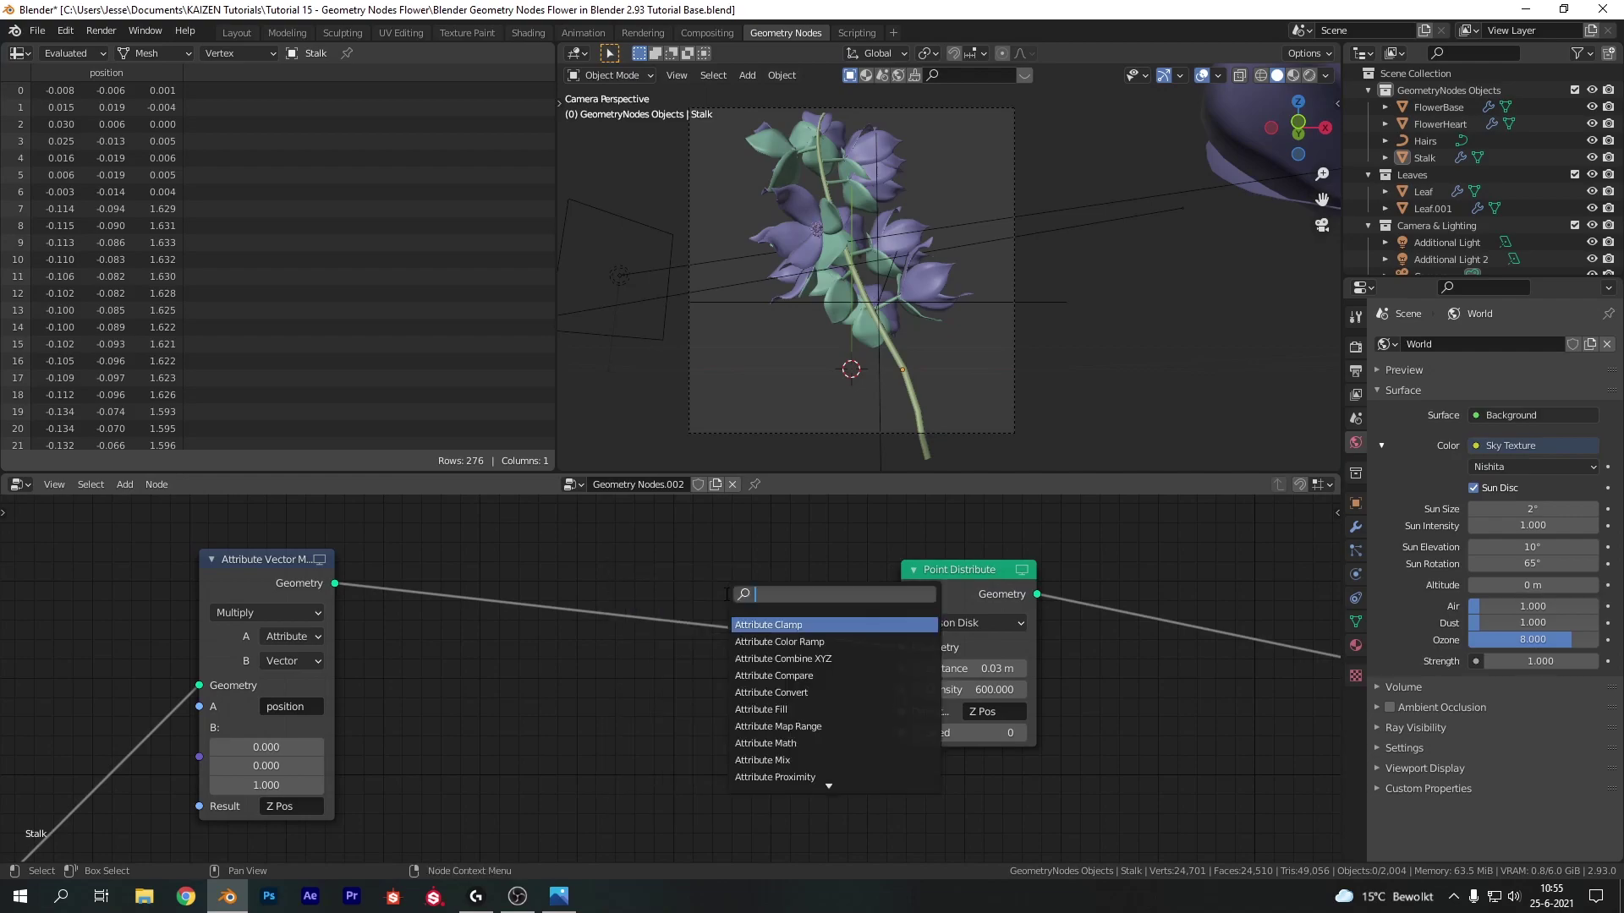
text(attribute color)
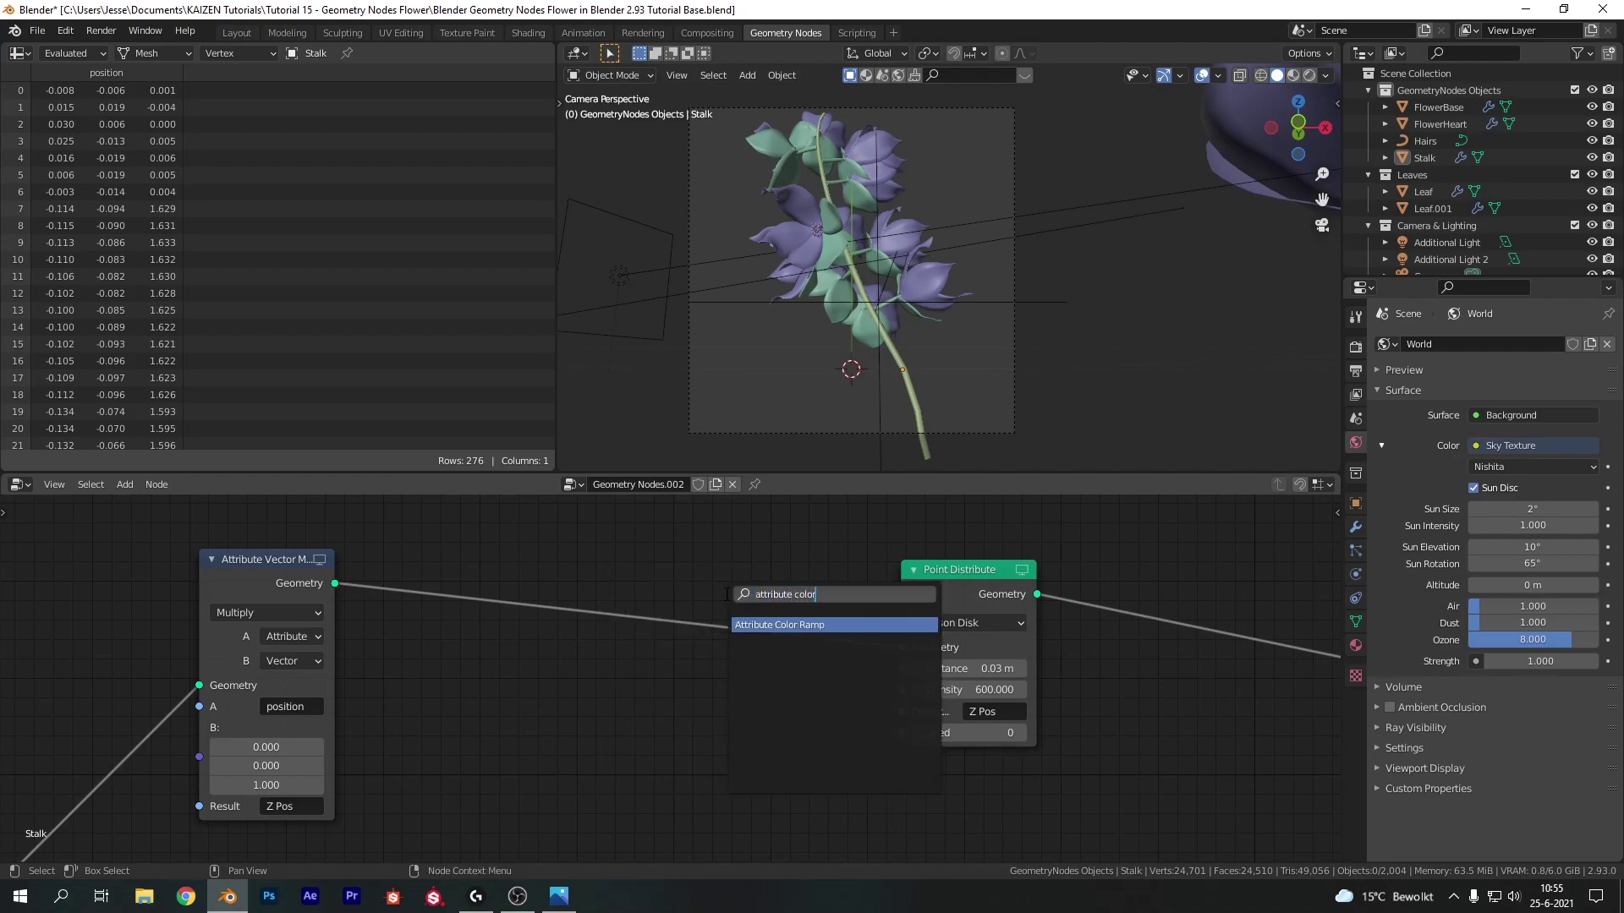
key(Return)
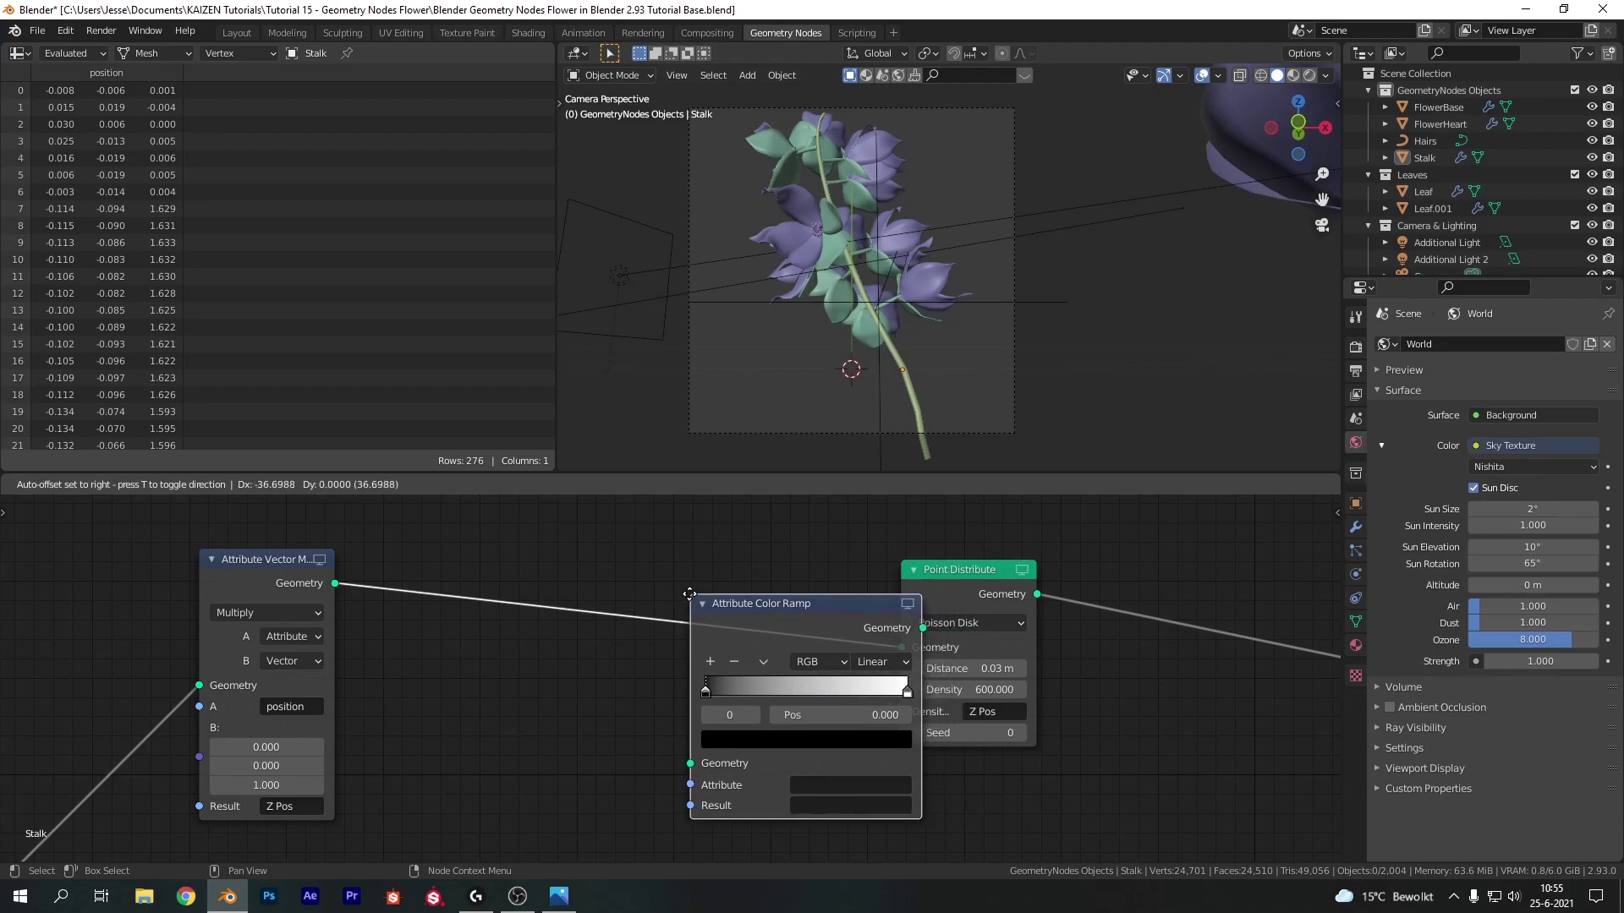
click(561, 552)
- Set both the input attribute and the result of the color ramp to Z Pos
click(695, 744)
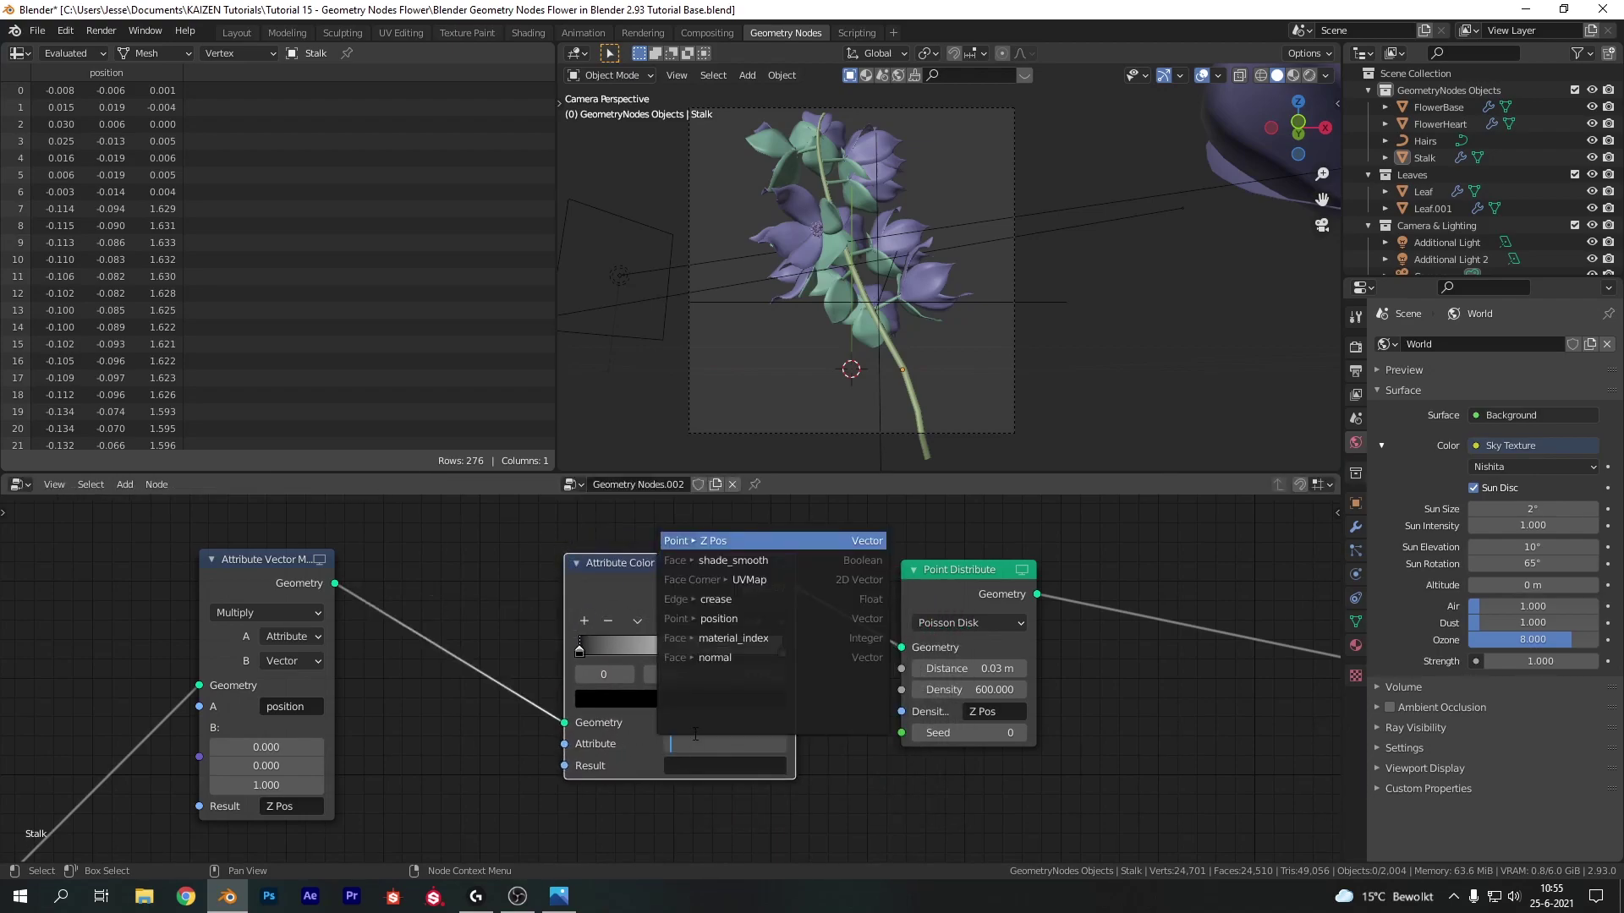
click(709, 542)
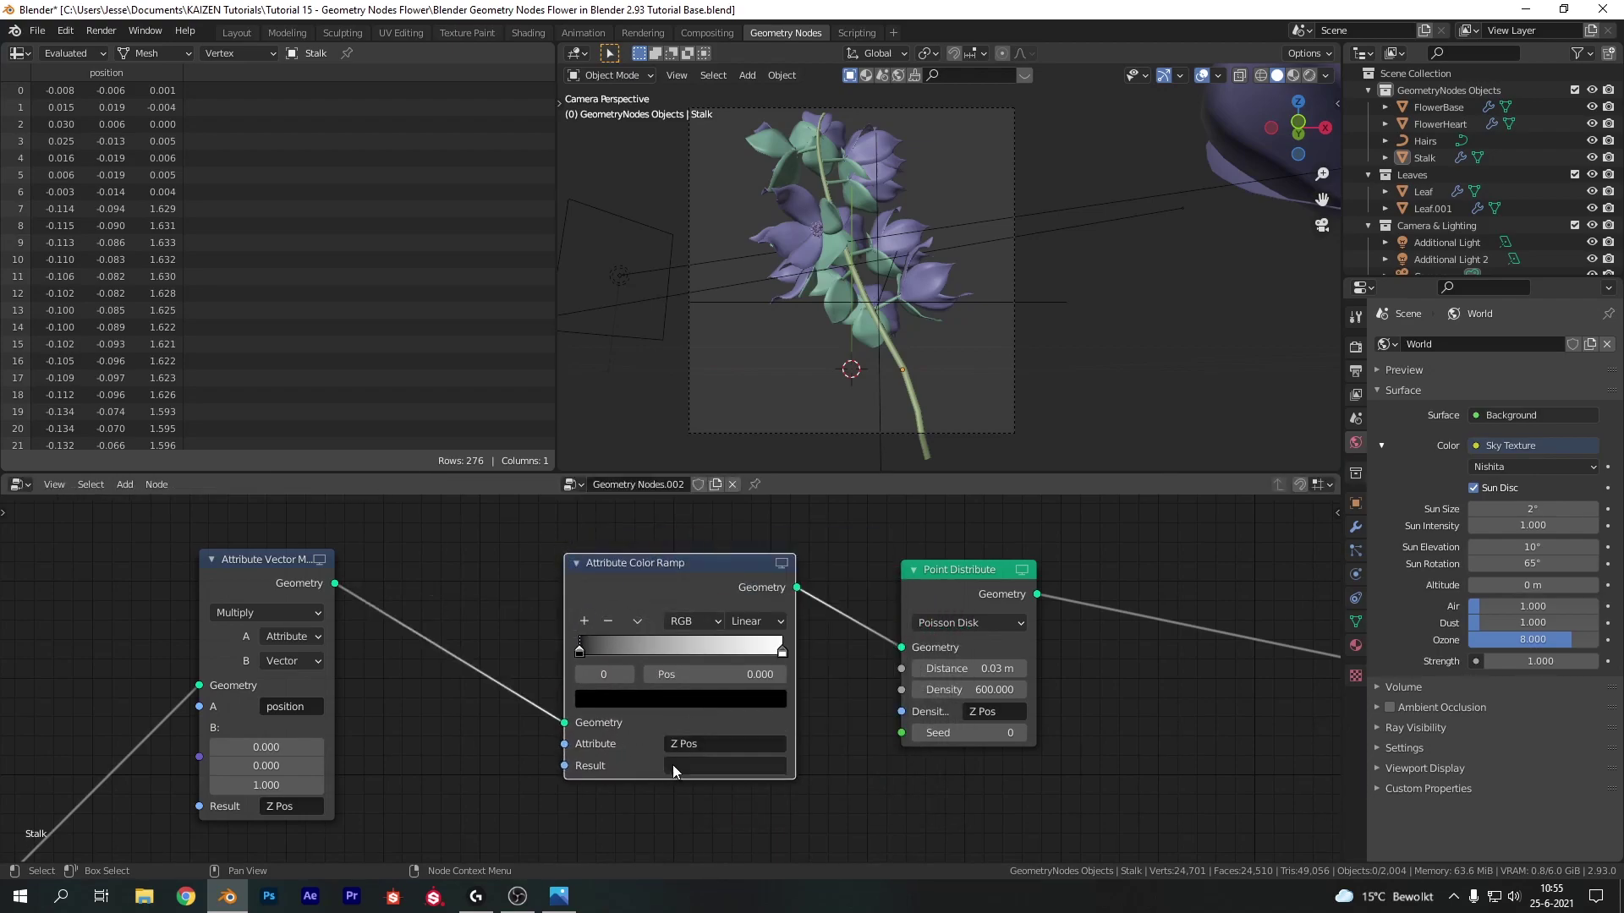
click(687, 763)
click(733, 561)
- Move the white stop of the Z Pos color ramp to position 0.041
scroll(728, 692, up, 2)
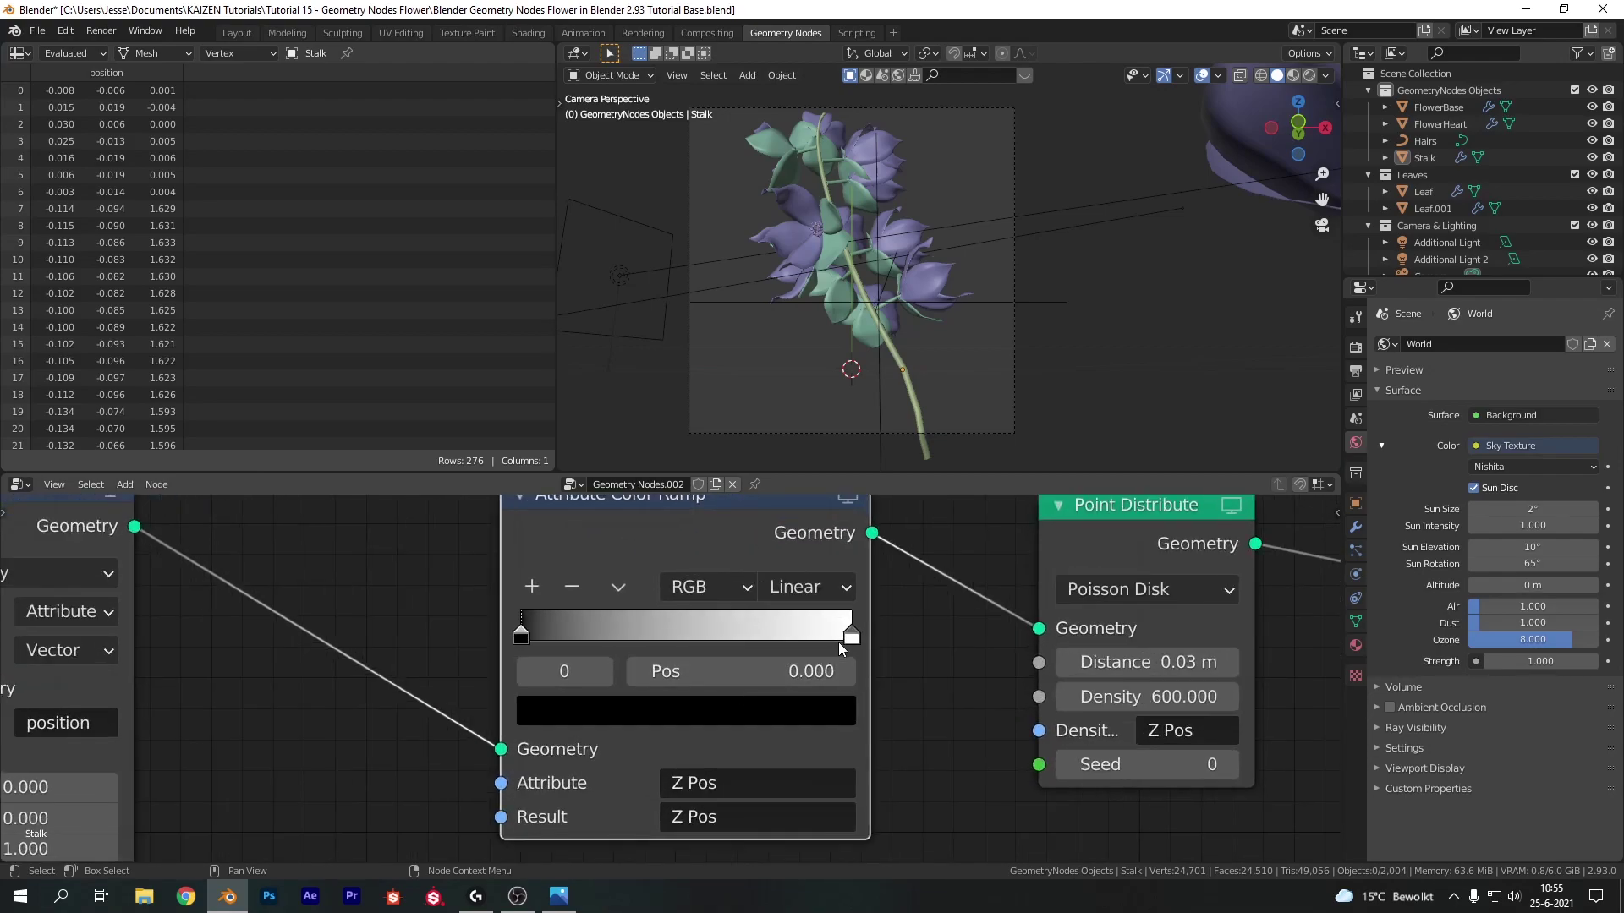
click(850, 640)
drag(852, 643, 528, 645)
middle_drag(907, 318, 854, 311)
key(KP_0)
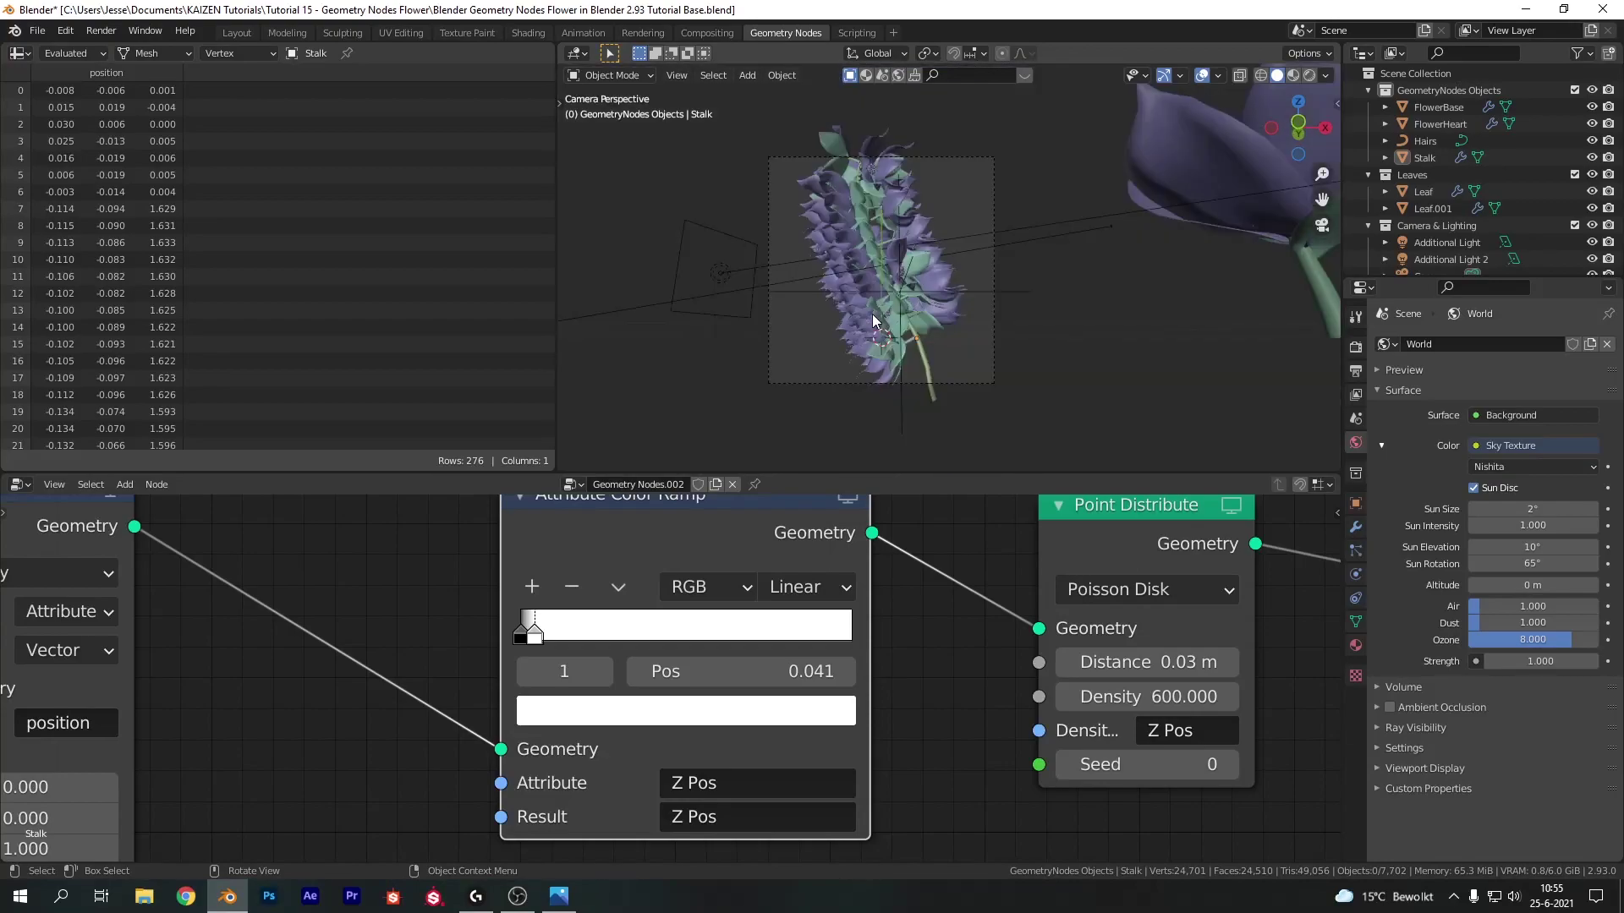
- Delete the Attribute Fill node that sets scale, keeping Point Distribute linked to Point Instance
scroll(745, 622, down, 3)
middle_drag(1438, 622, 746, 622)
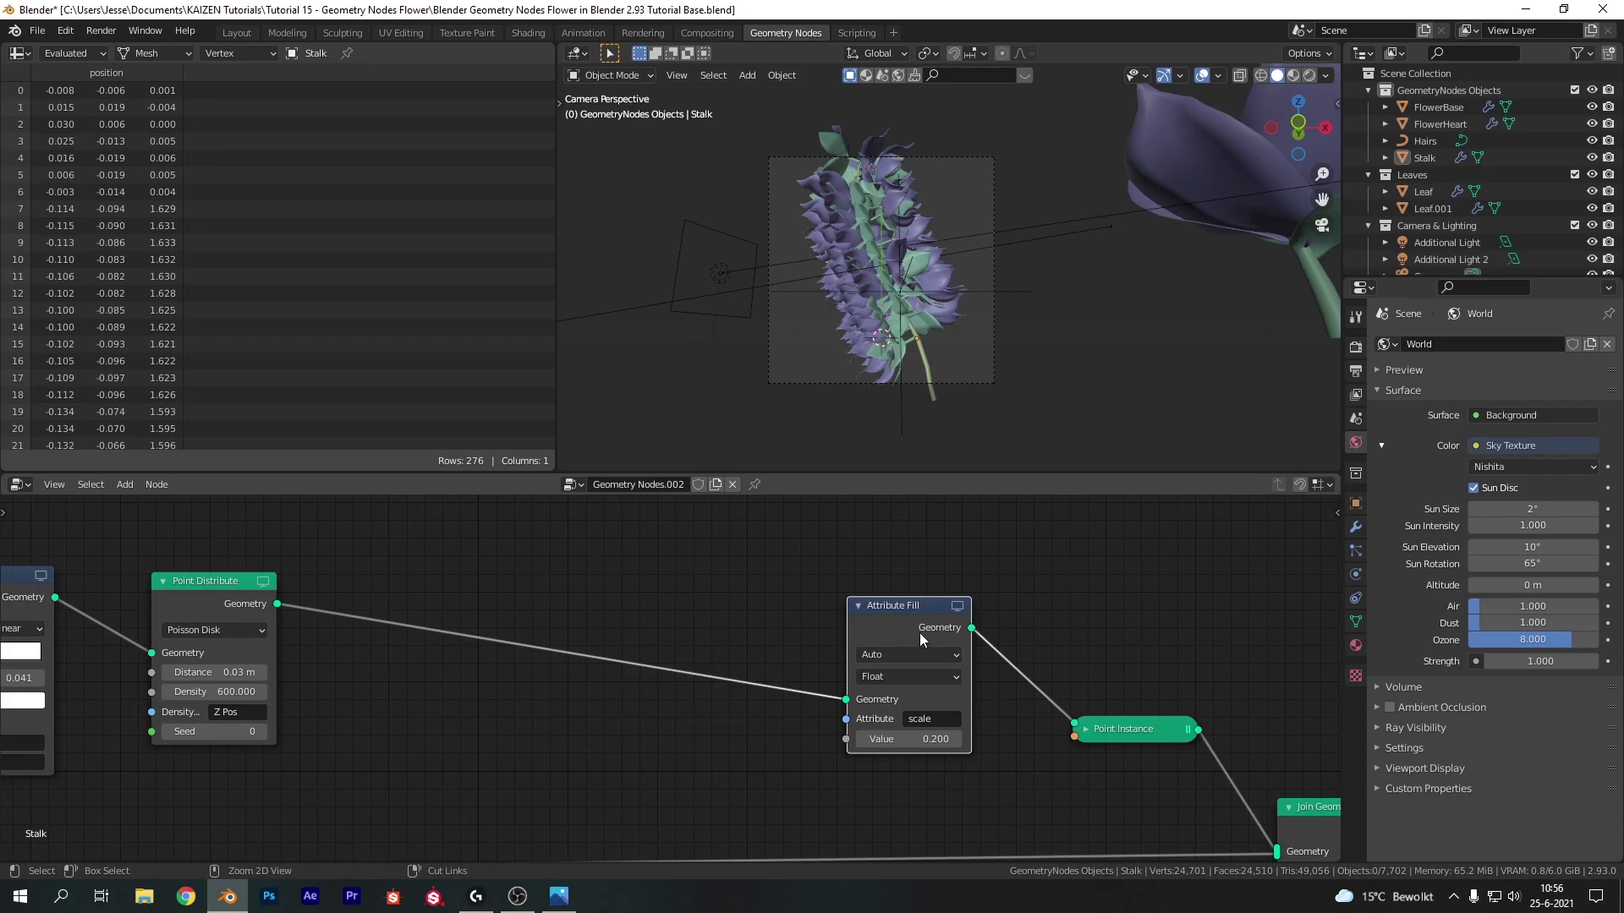
key(ctrl+x)
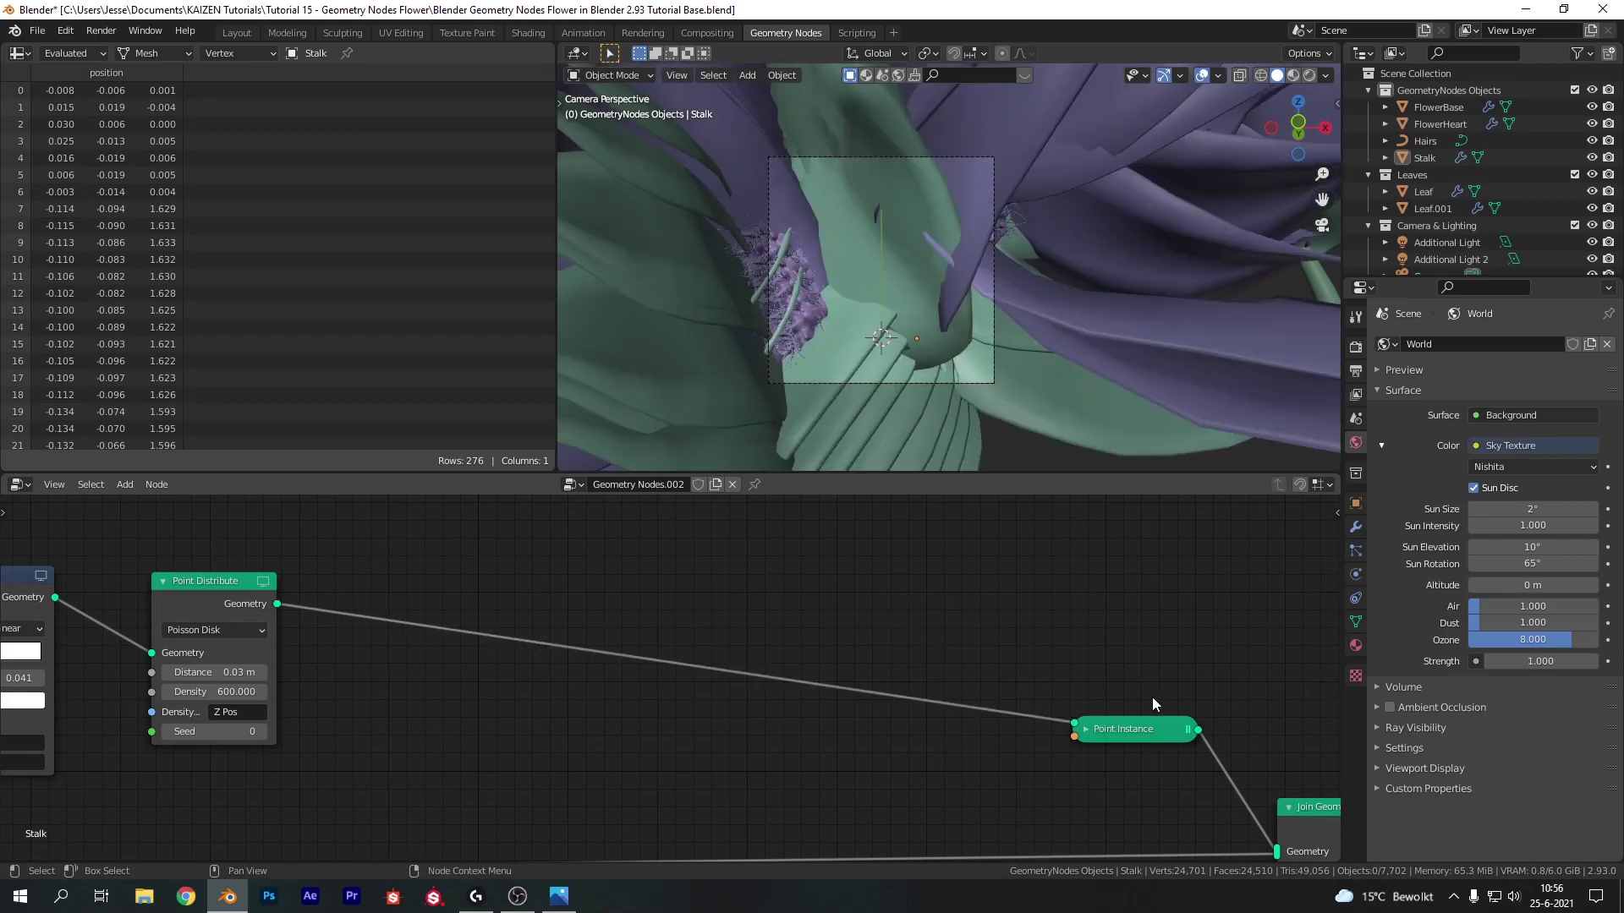
- Add an Attribute Vector Math node directly after the Point Distribute node
key(shift+a)
click(967, 653)
text(att)
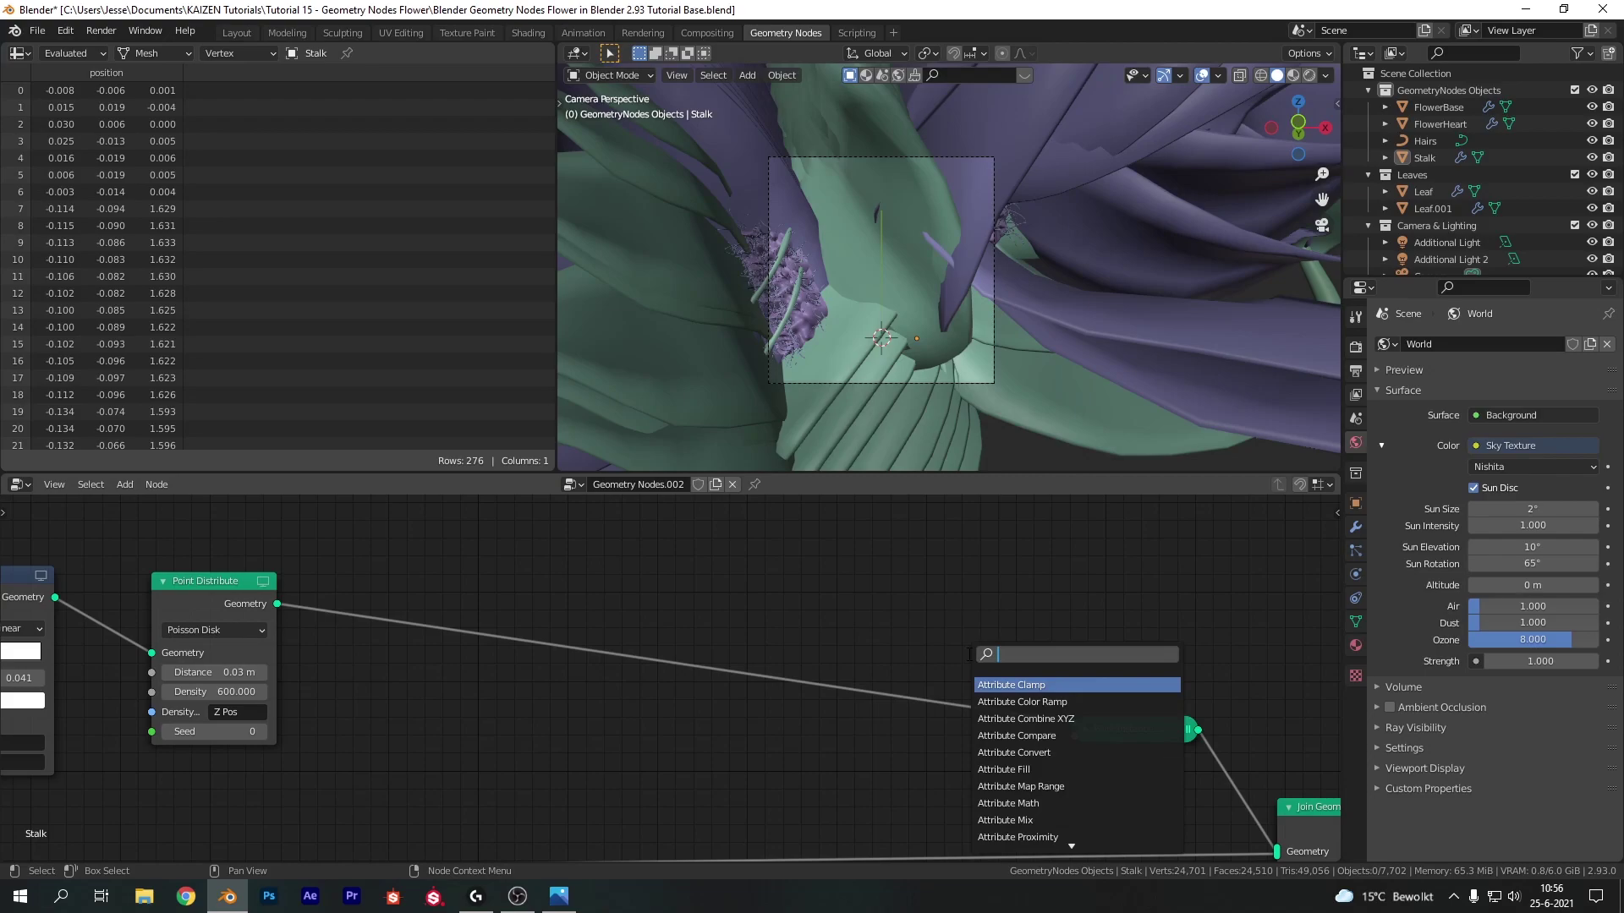
text(ribute)
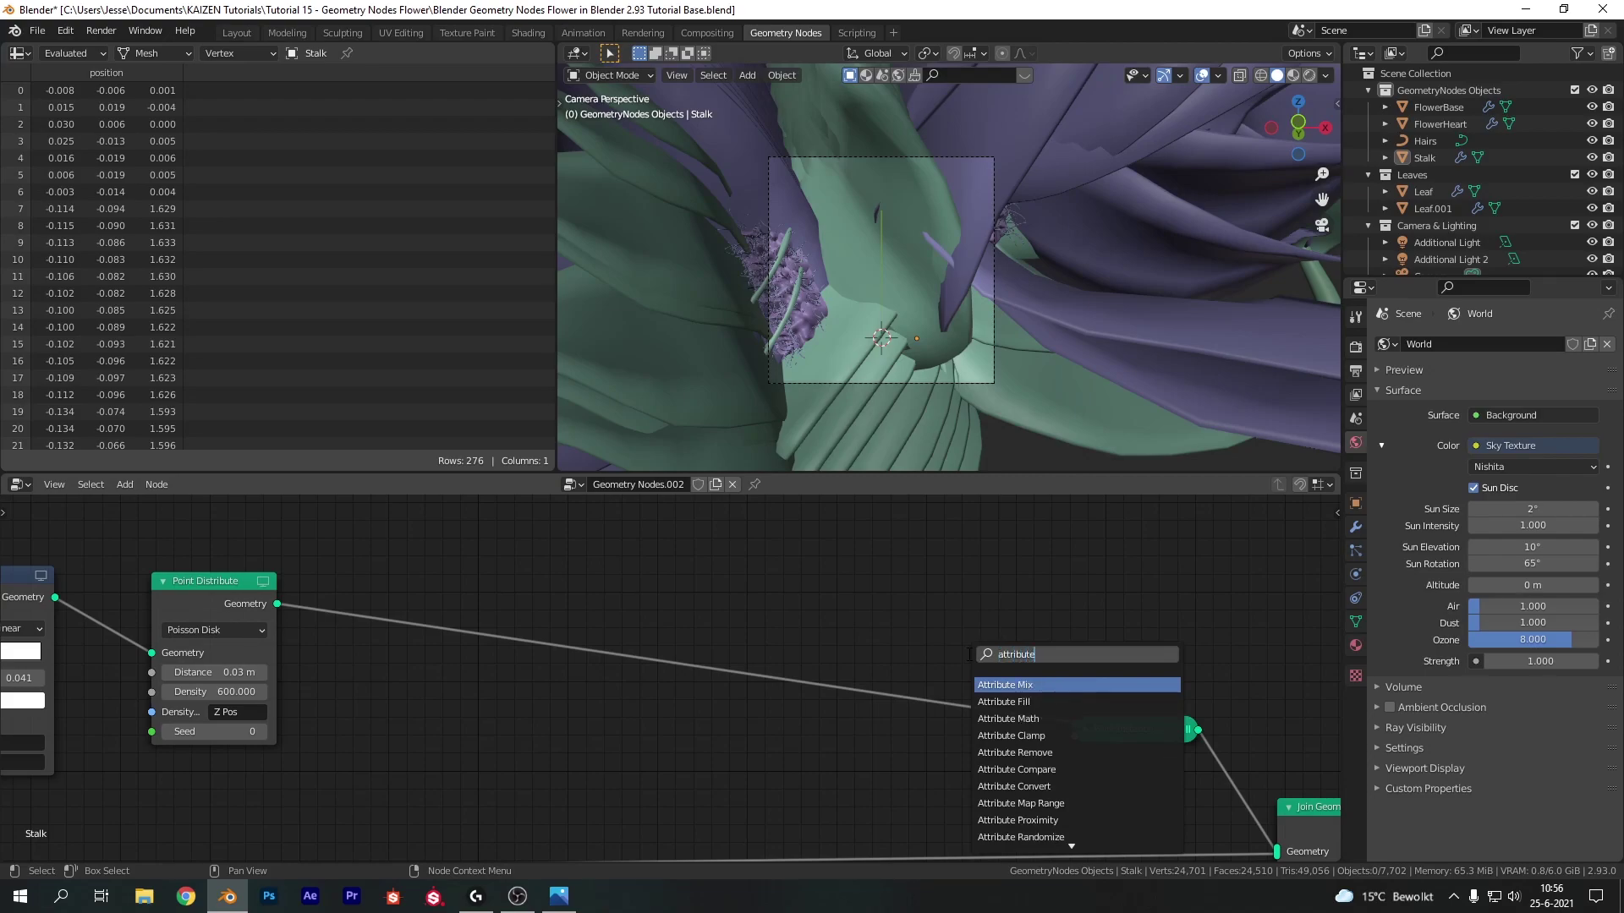
text( vector math)
key(Return)
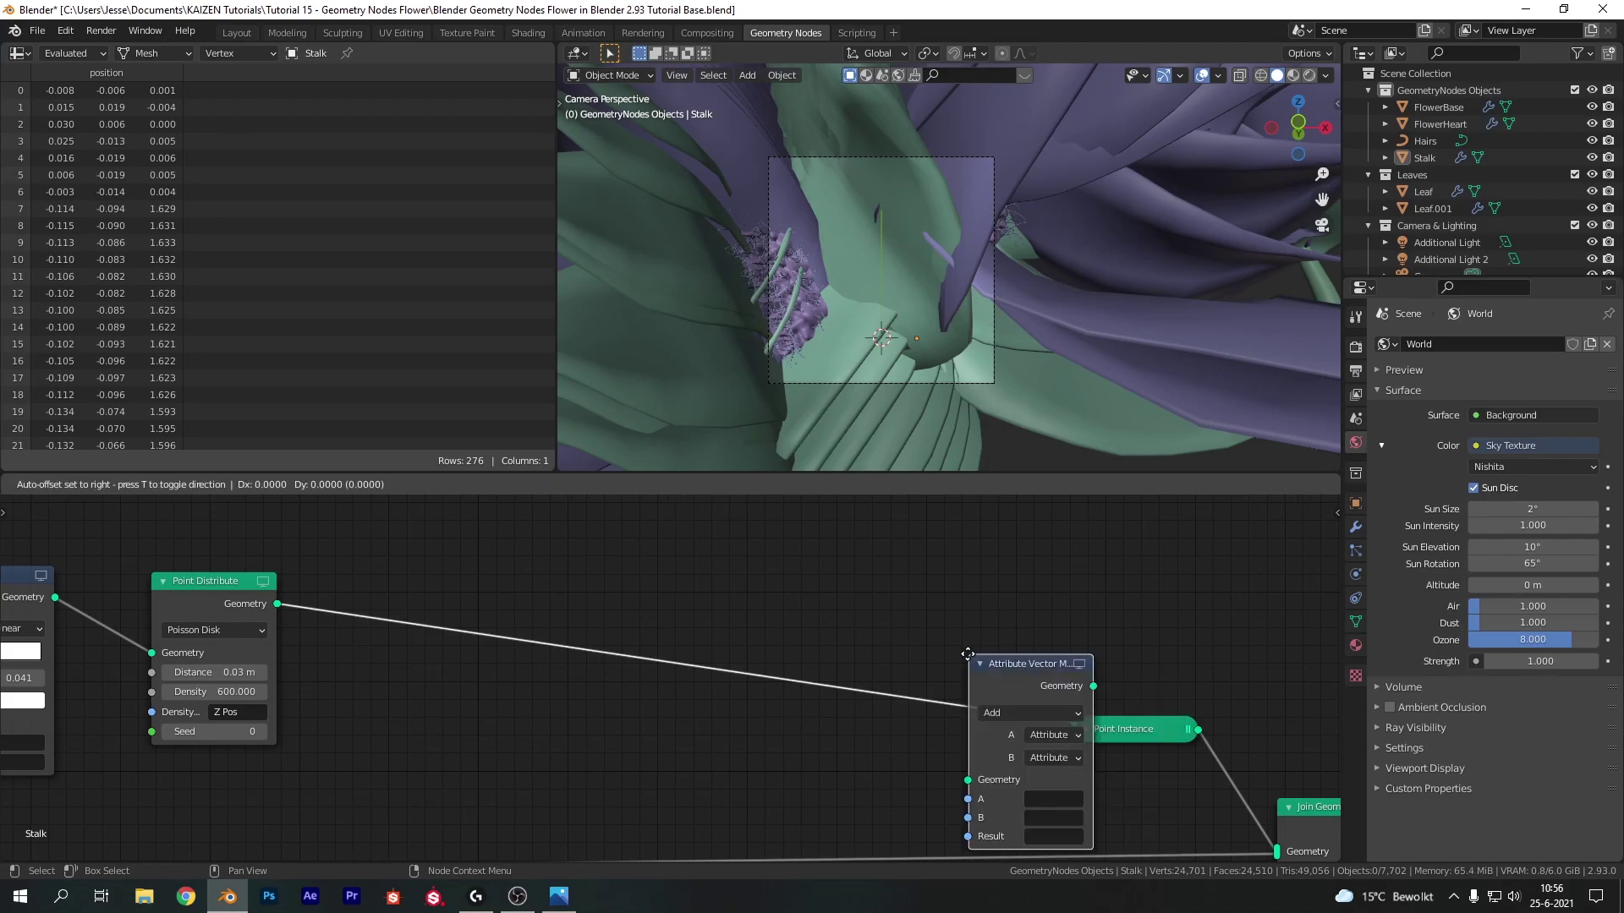
click(350, 534)
- Set the new vector math node to Multiply with B as the vector 0, 0, 0.1
click(408, 592)
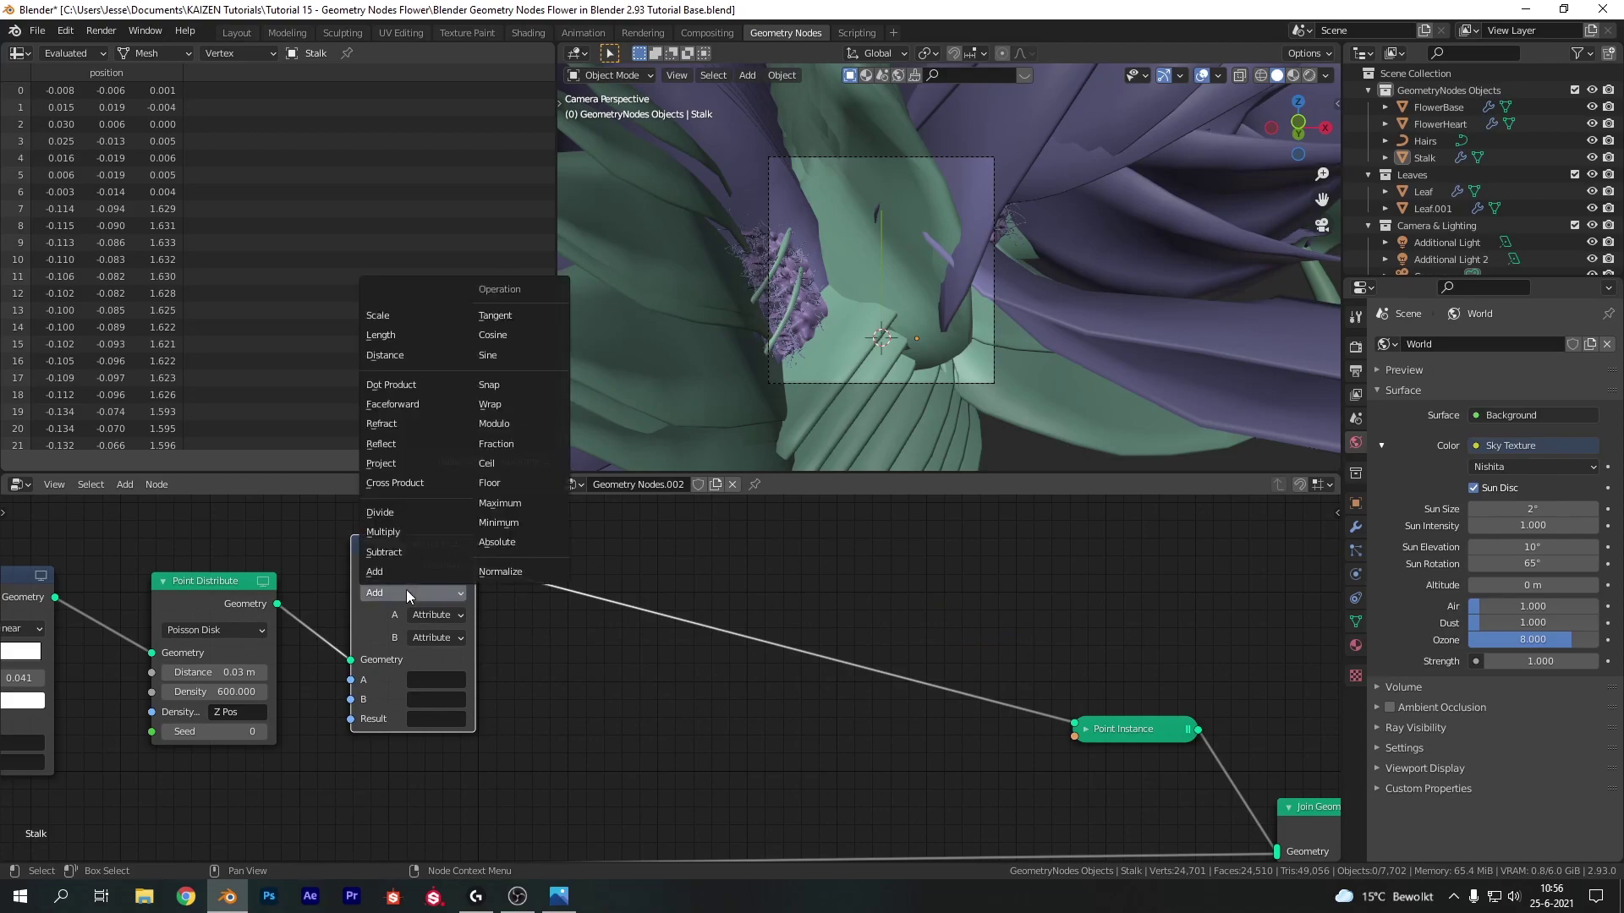
click(422, 531)
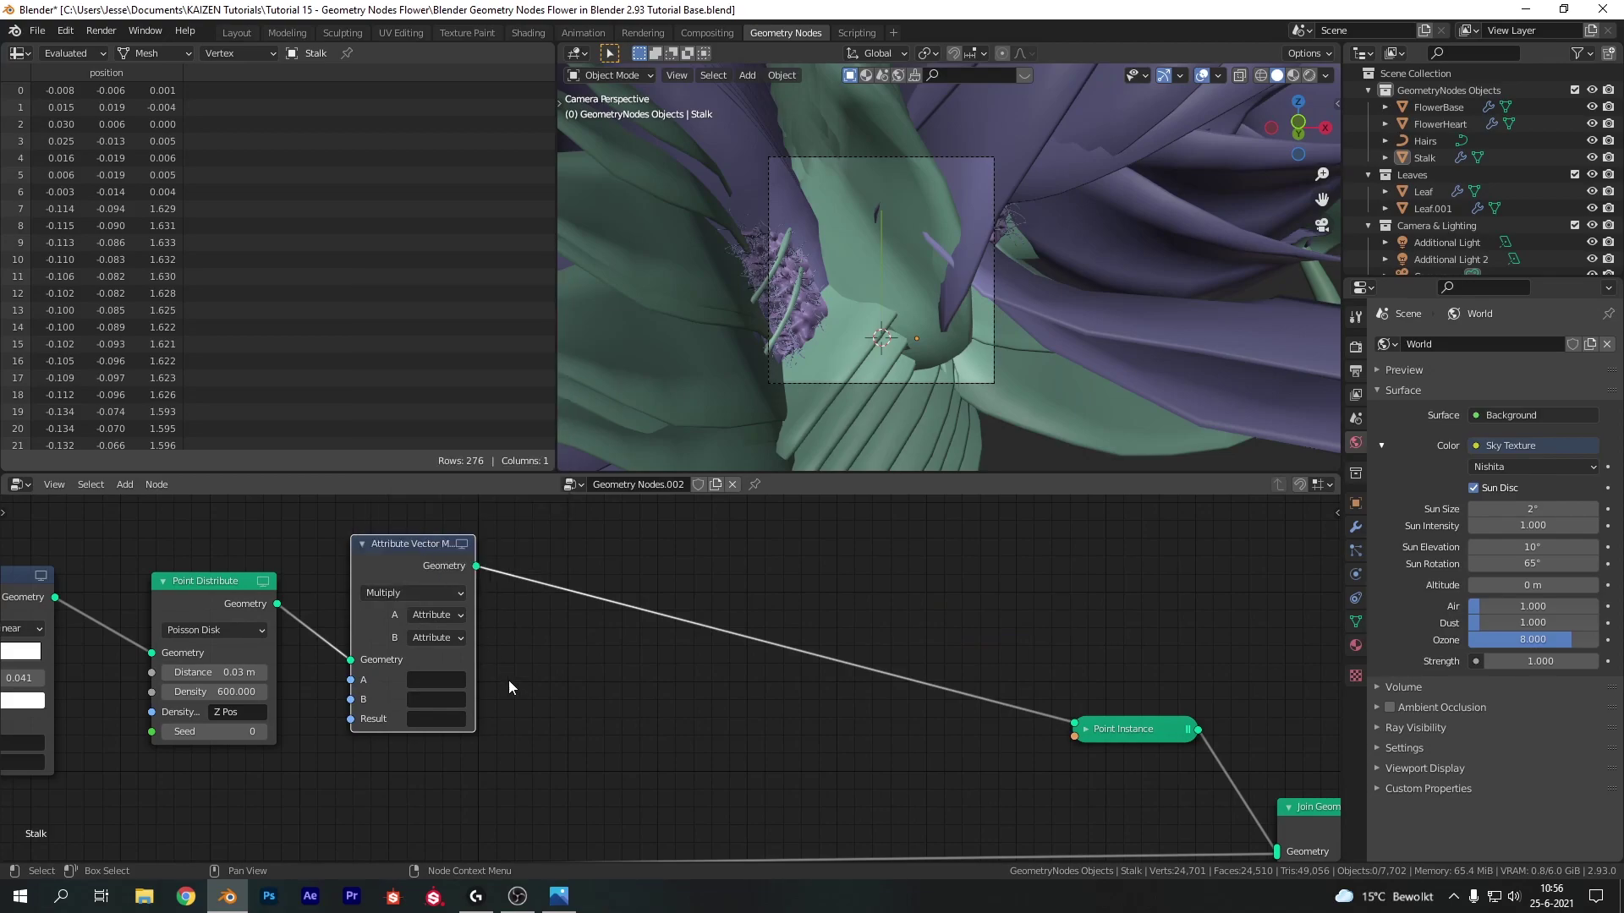
click(451, 638)
click(446, 677)
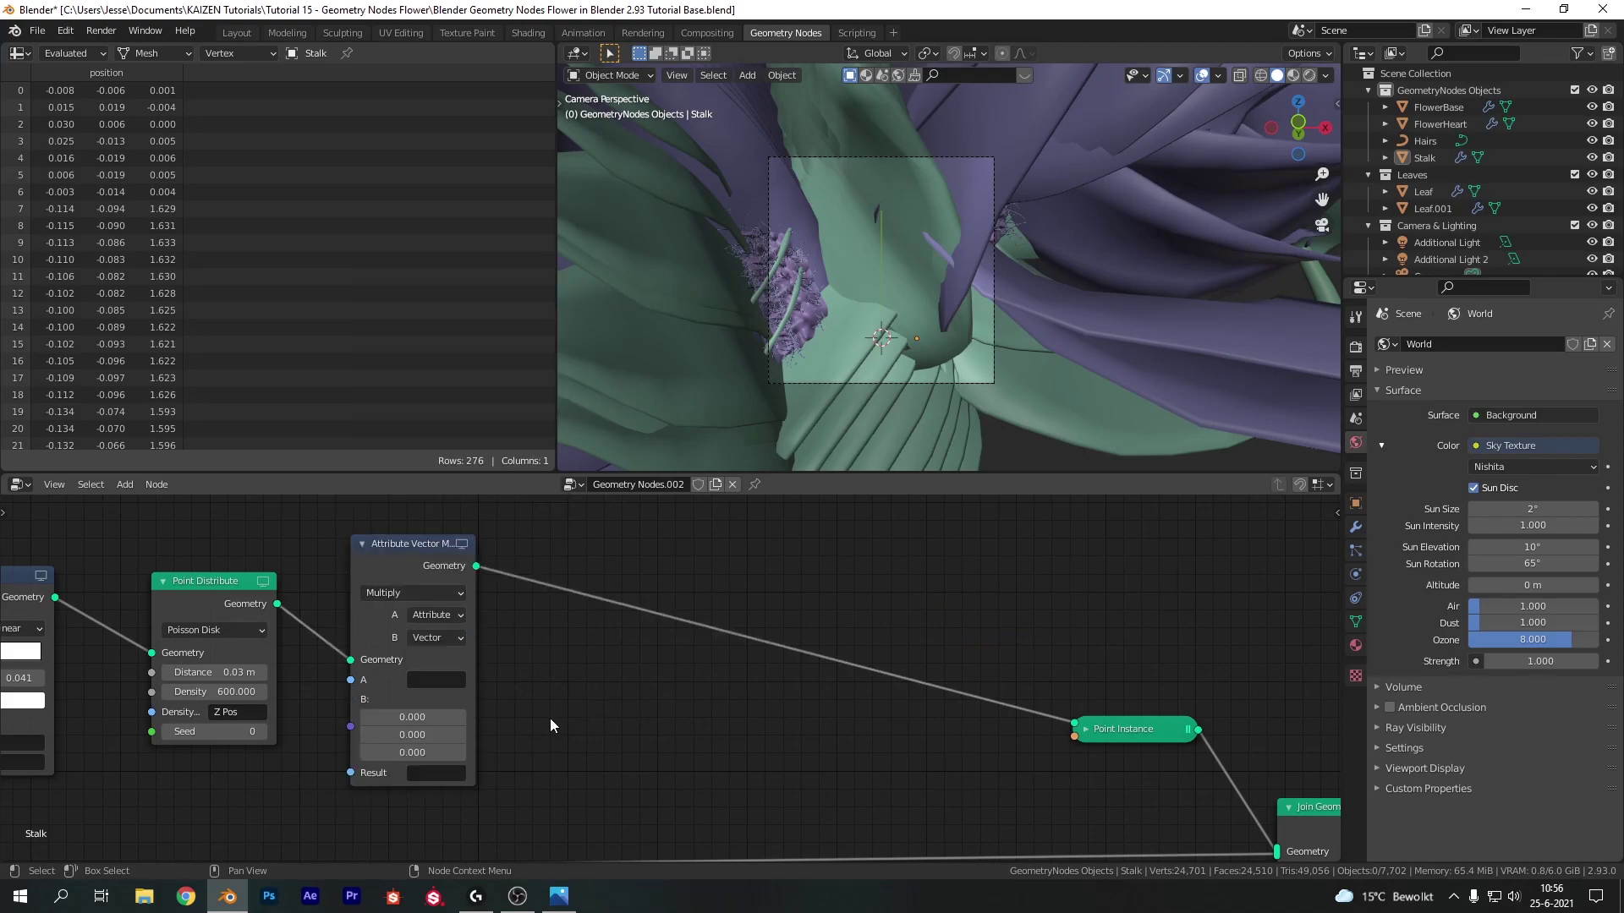
click(444, 752)
text(0.041)
key(Return)
- Use position as input A of the multiplication and store the result as Z Scale
click(436, 681)
text(pos)
key(Down)
key(Down)
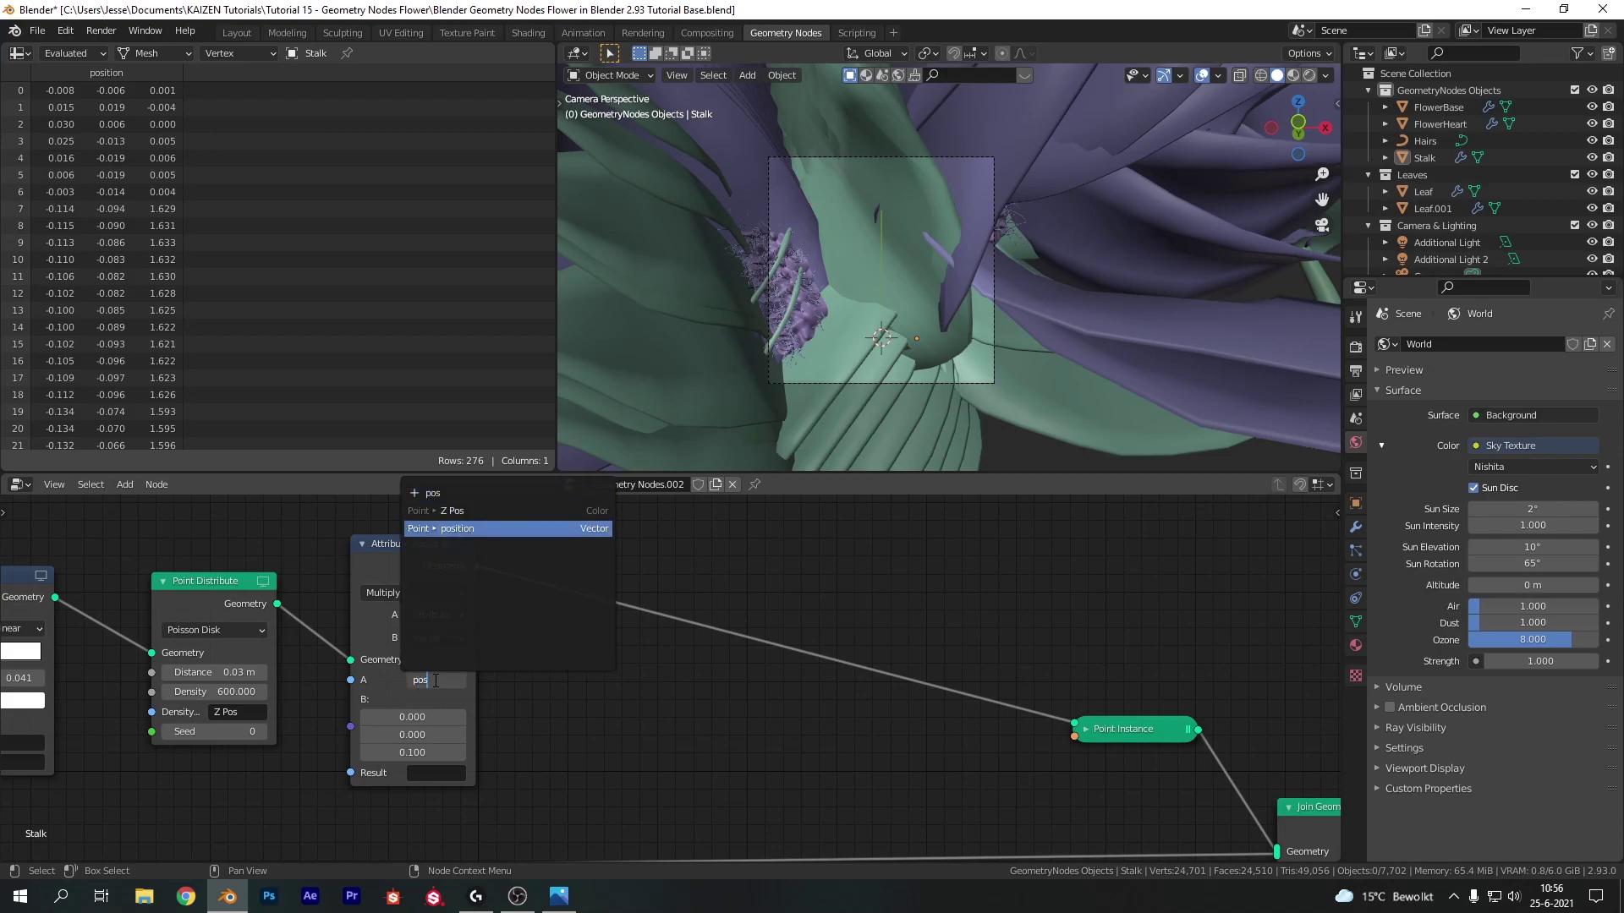
key(Return)
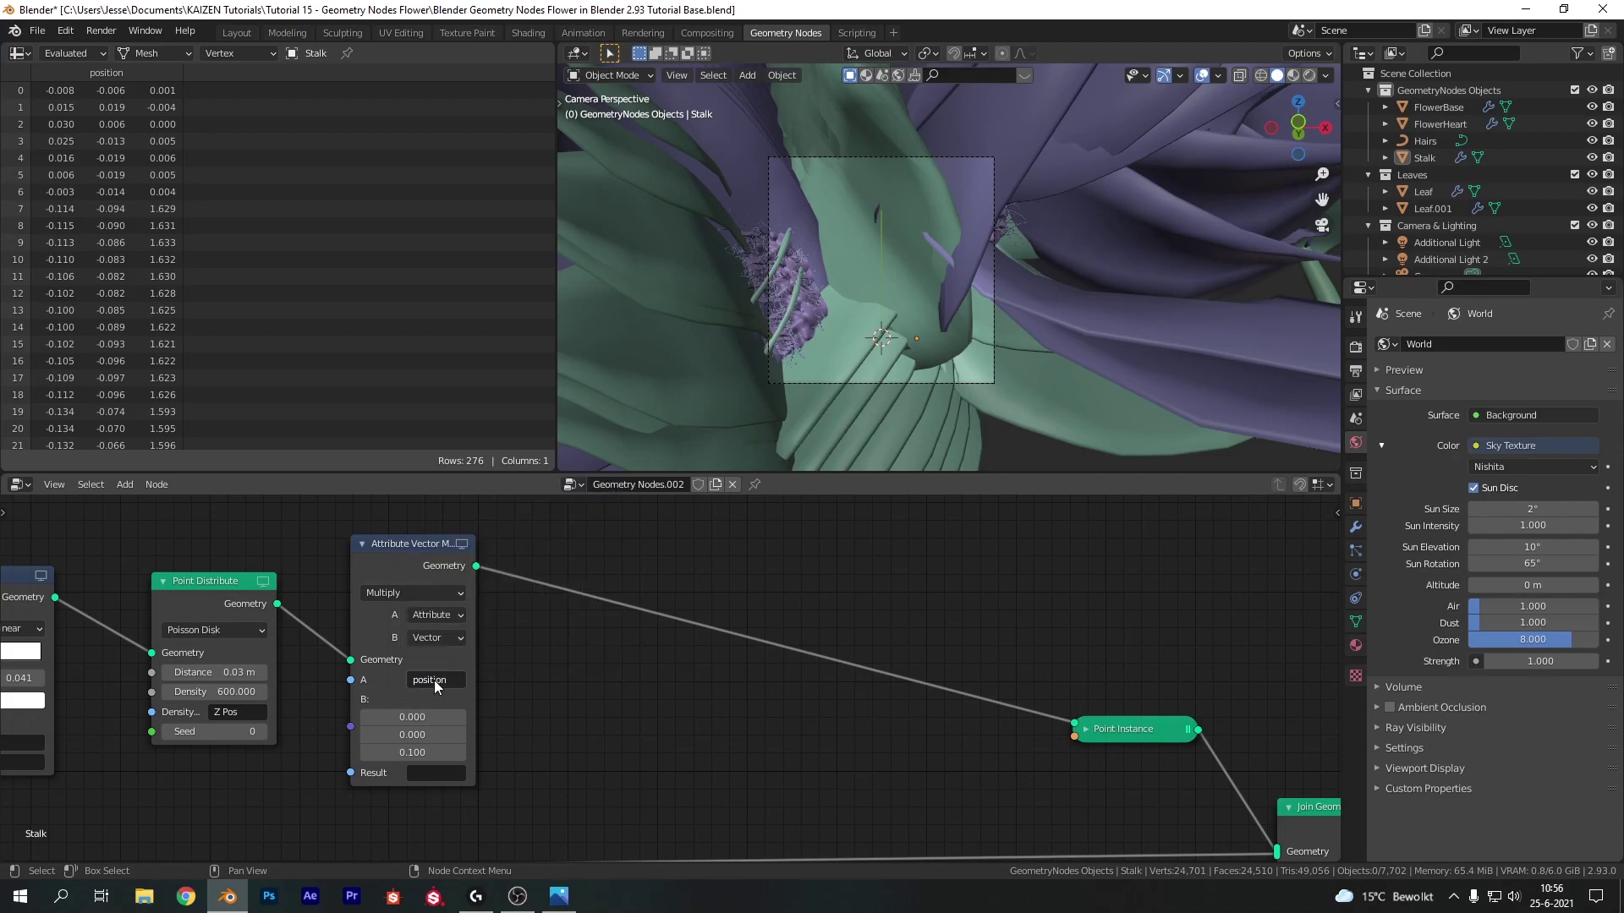
click(438, 771)
text(Z Scale)
key(Return)
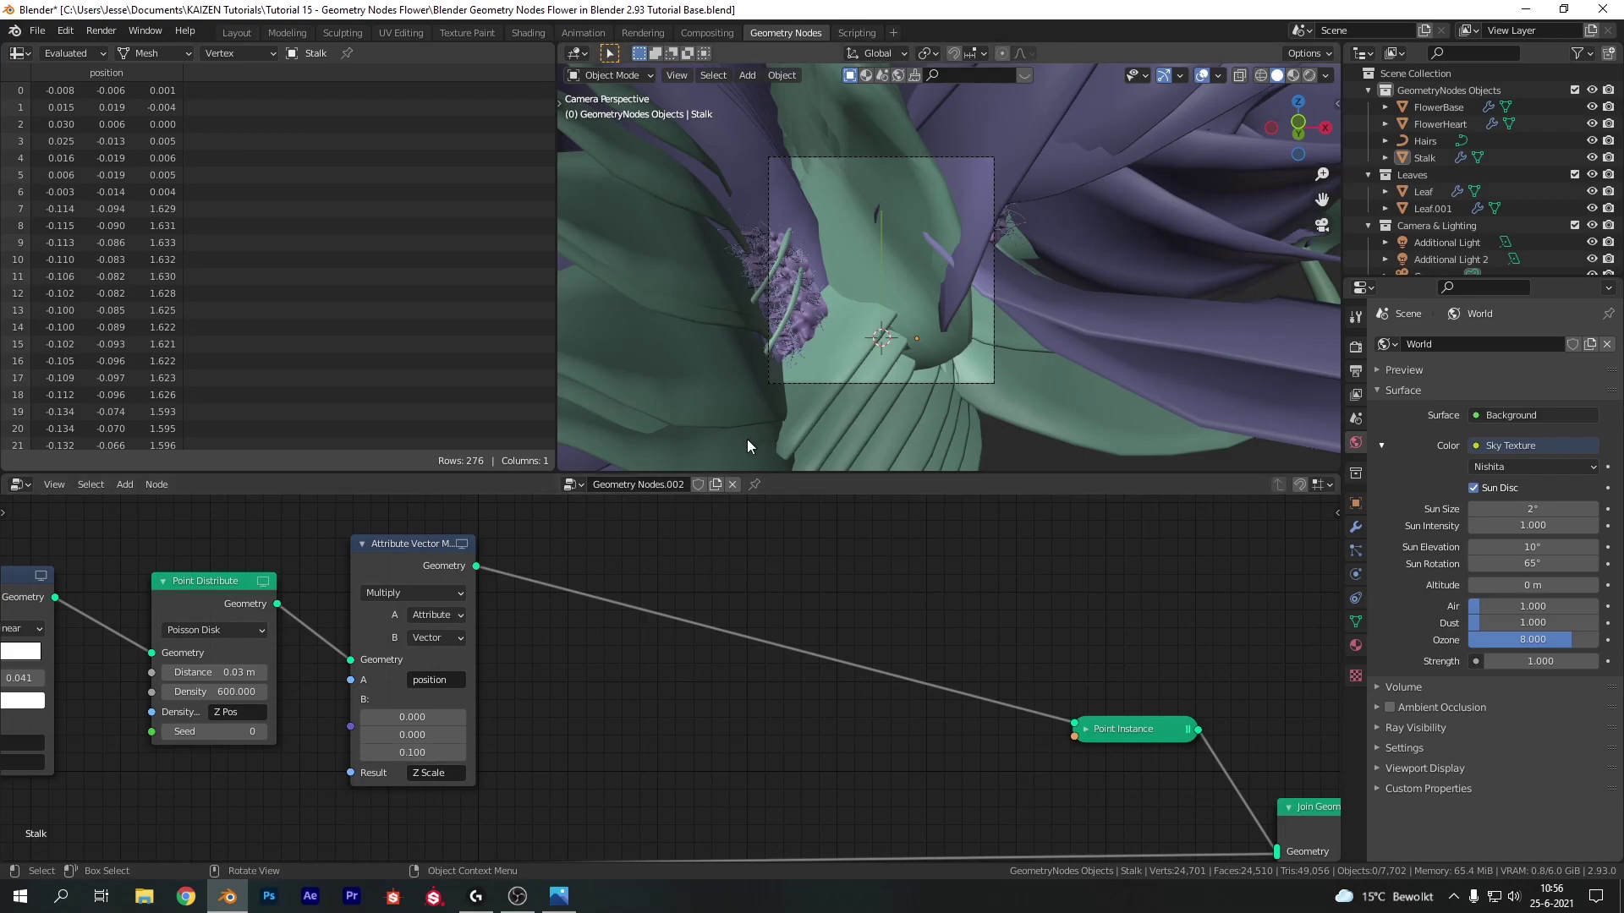
- Add an Attribute Color Ramp node between the Z Scale multiplication and the Point Instance node
key(shift+a)
click(742, 529)
text(attribute color)
key(BackSpace)
key(BackSpace)
key(BackSpace)
text(o)
key(Return)
click(627, 652)
- Feed the Z Scale attribute into the new color ramp and output its result as scale
click(685, 713)
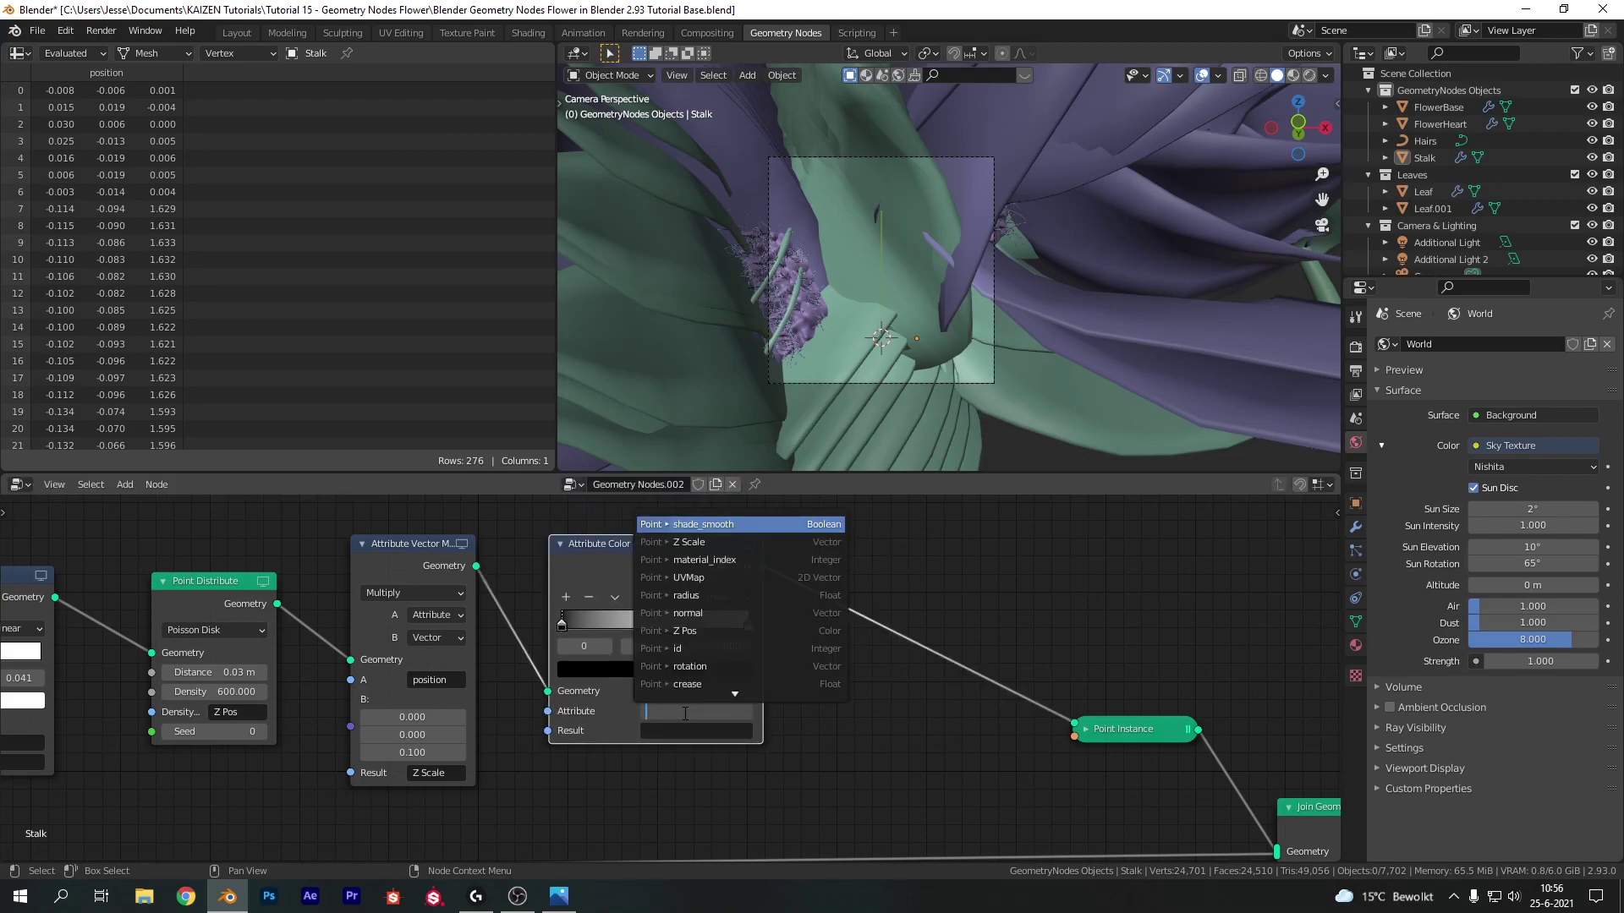
key(Down)
key(Return)
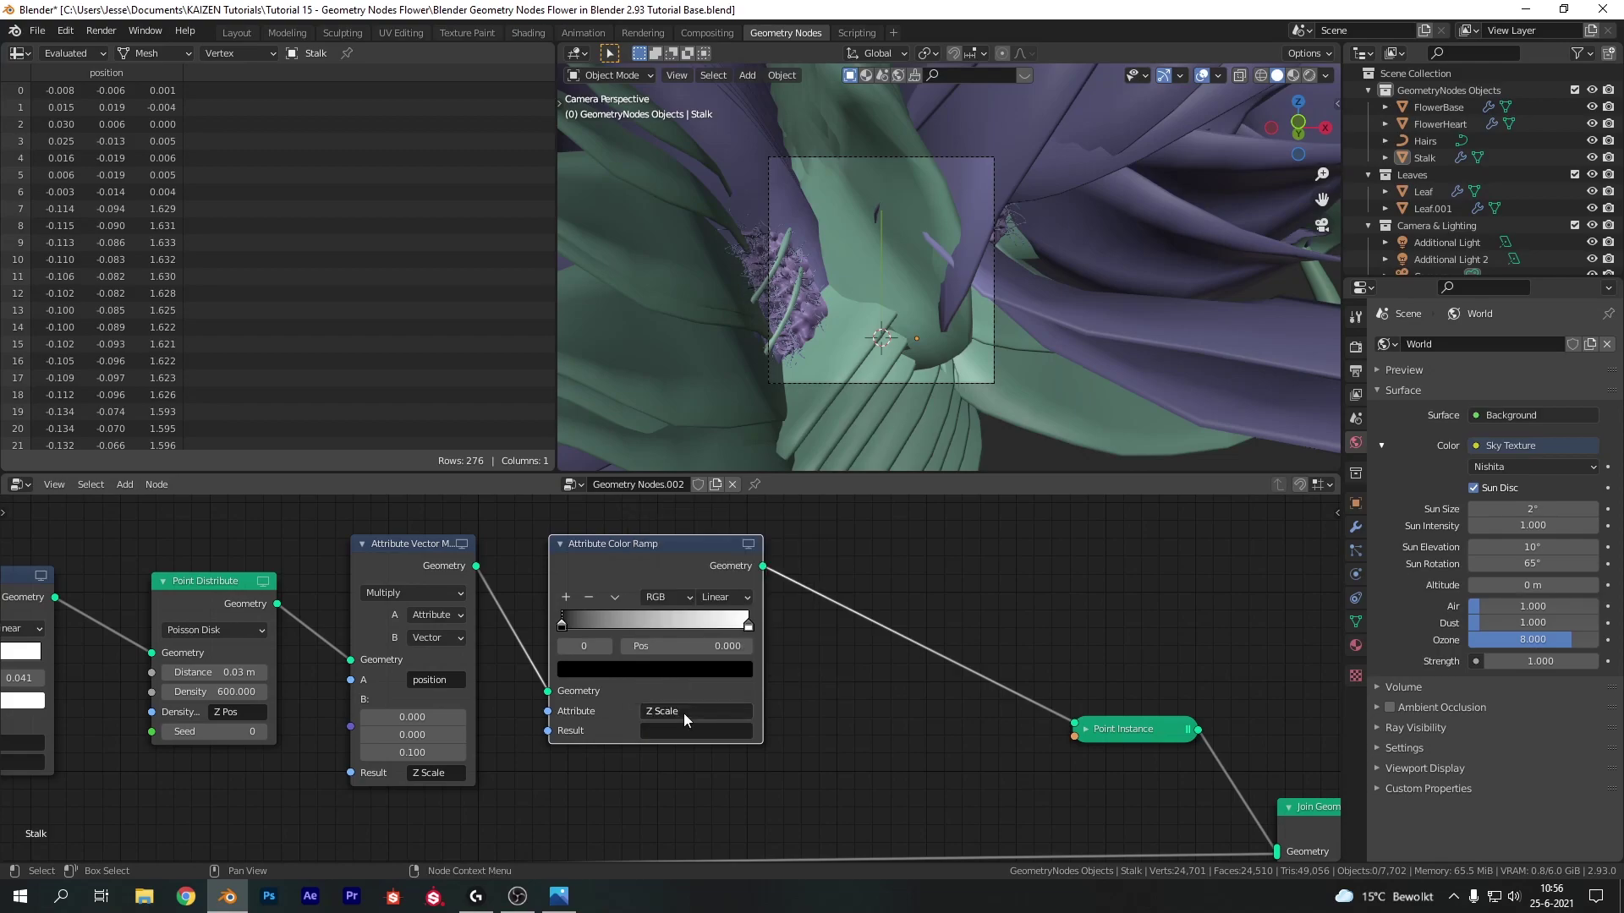
click(706, 732)
text(scale)
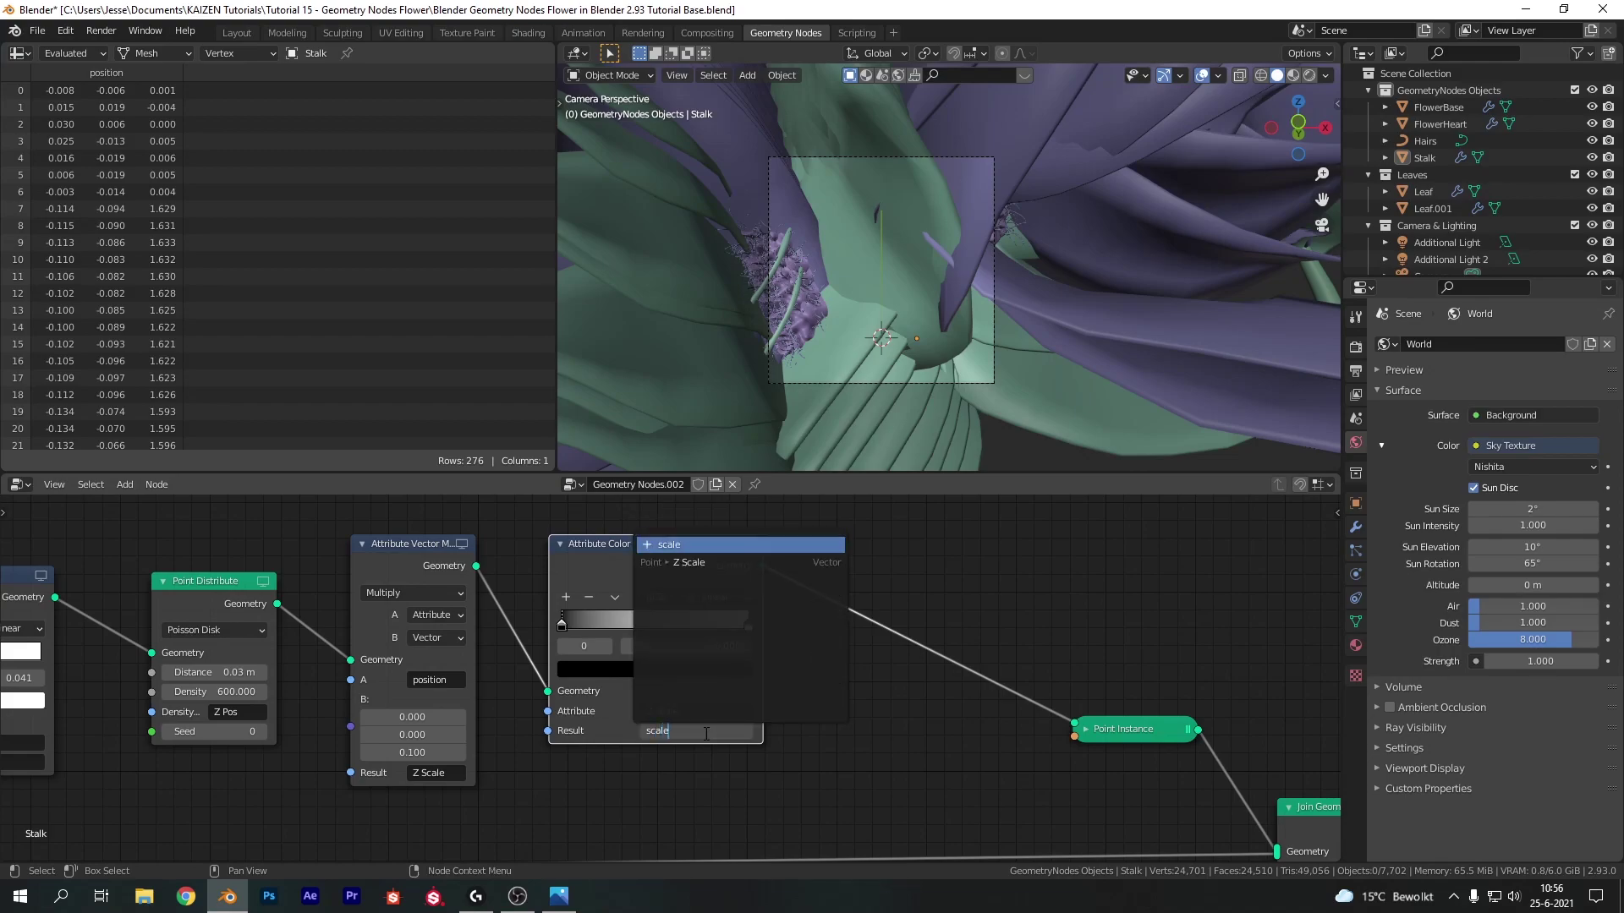
key(Return)
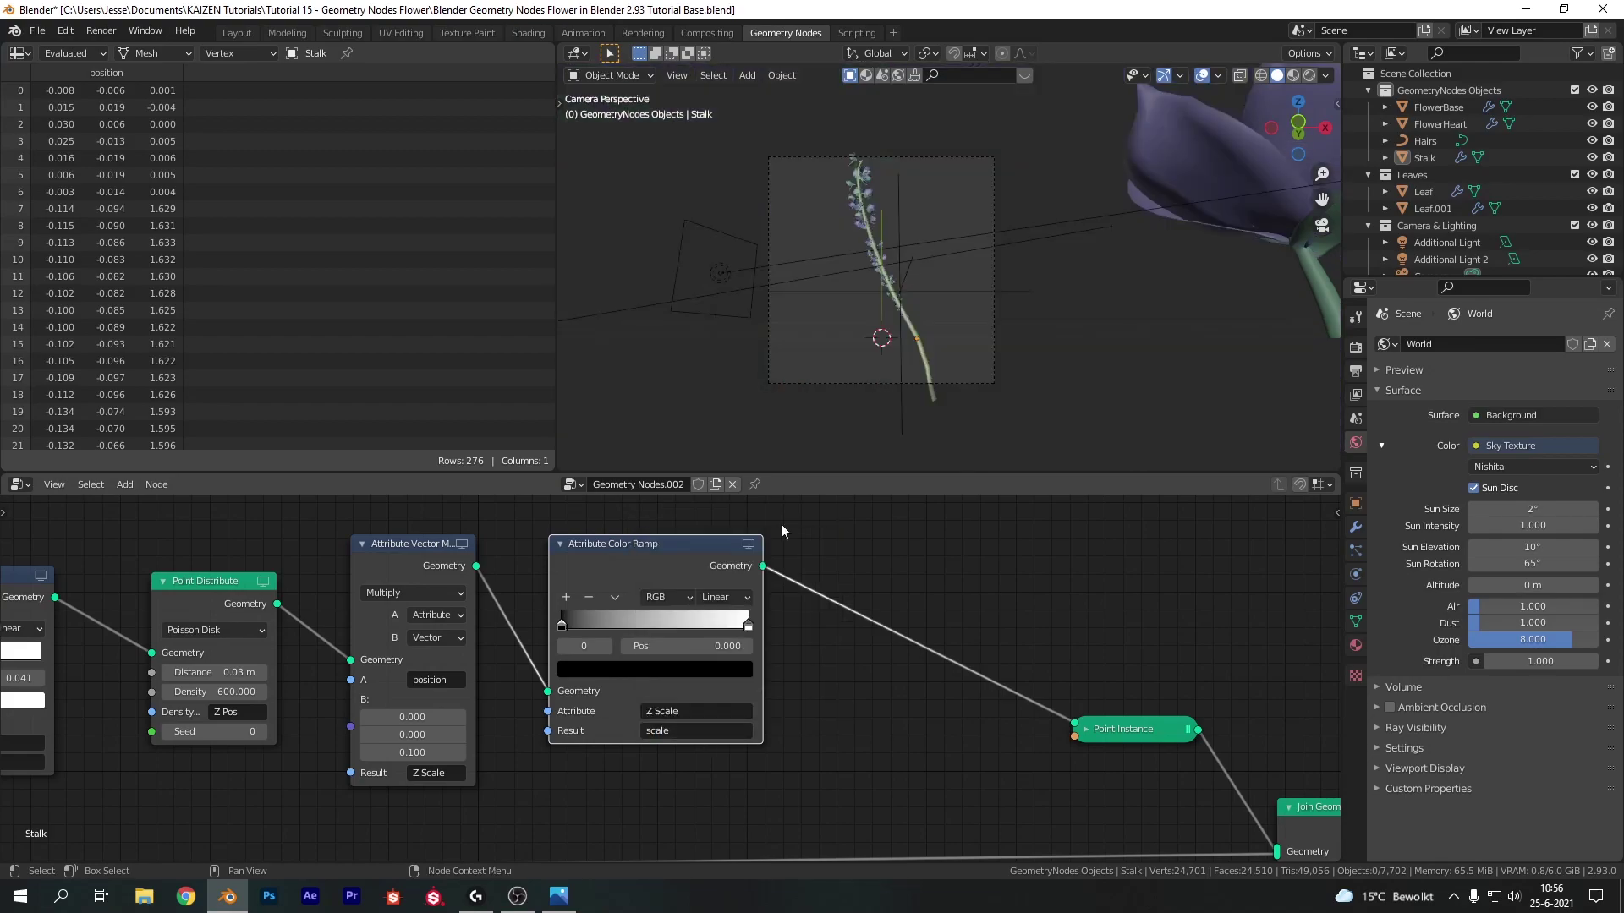
- Move the white stop of the scale color ramp to position 0.118
shift+middle_drag(861, 200, 842, 114)
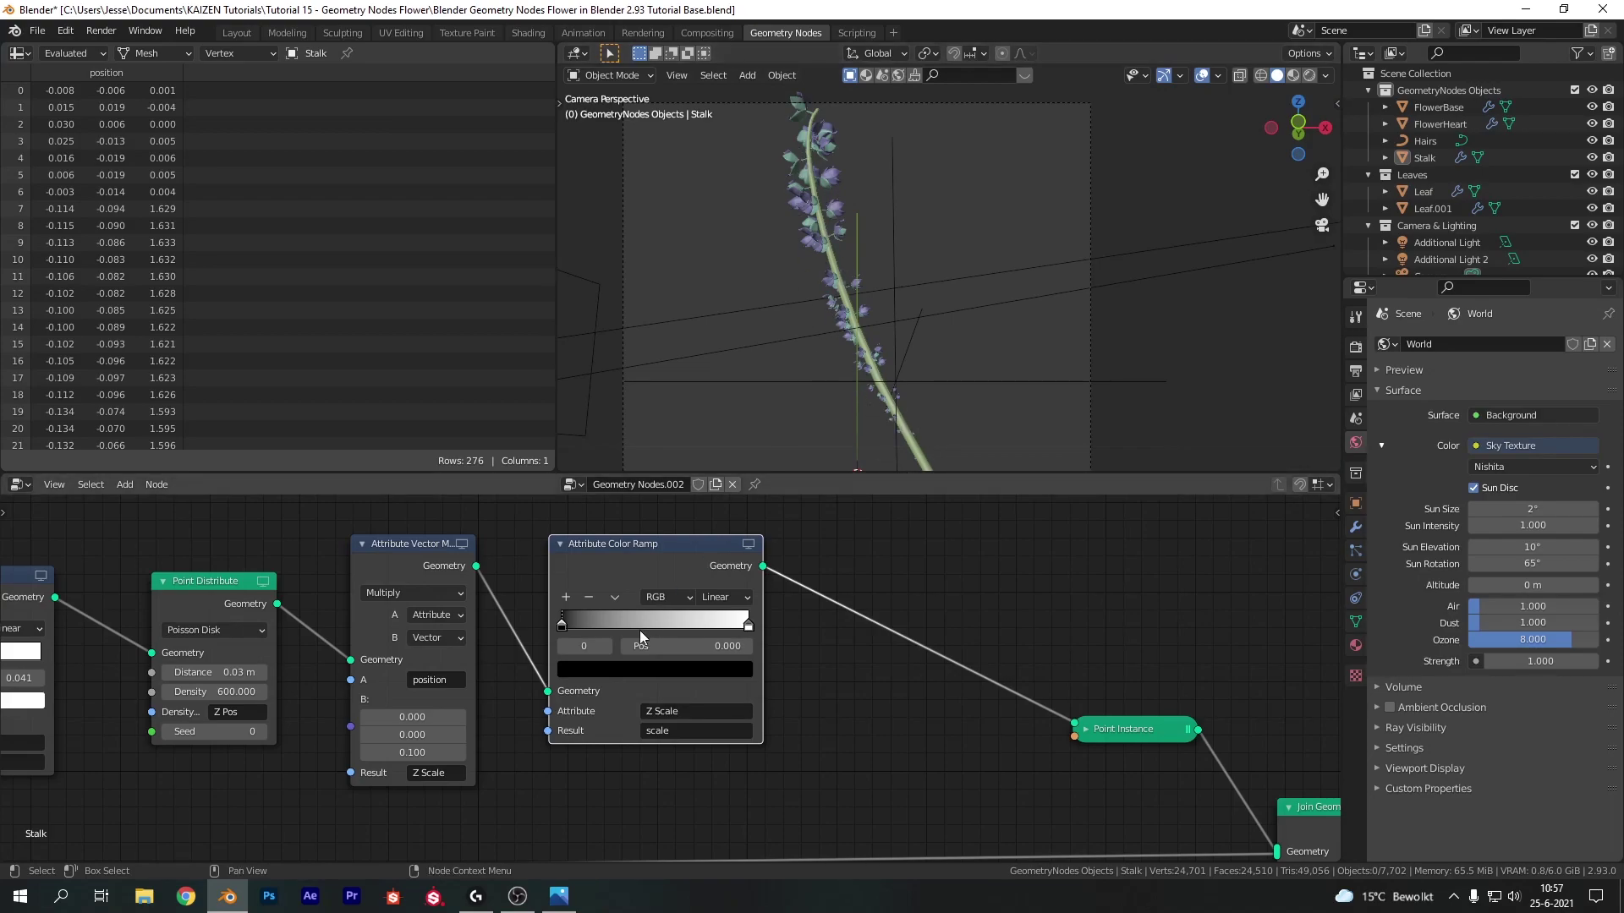
drag(748, 627, 572, 636)
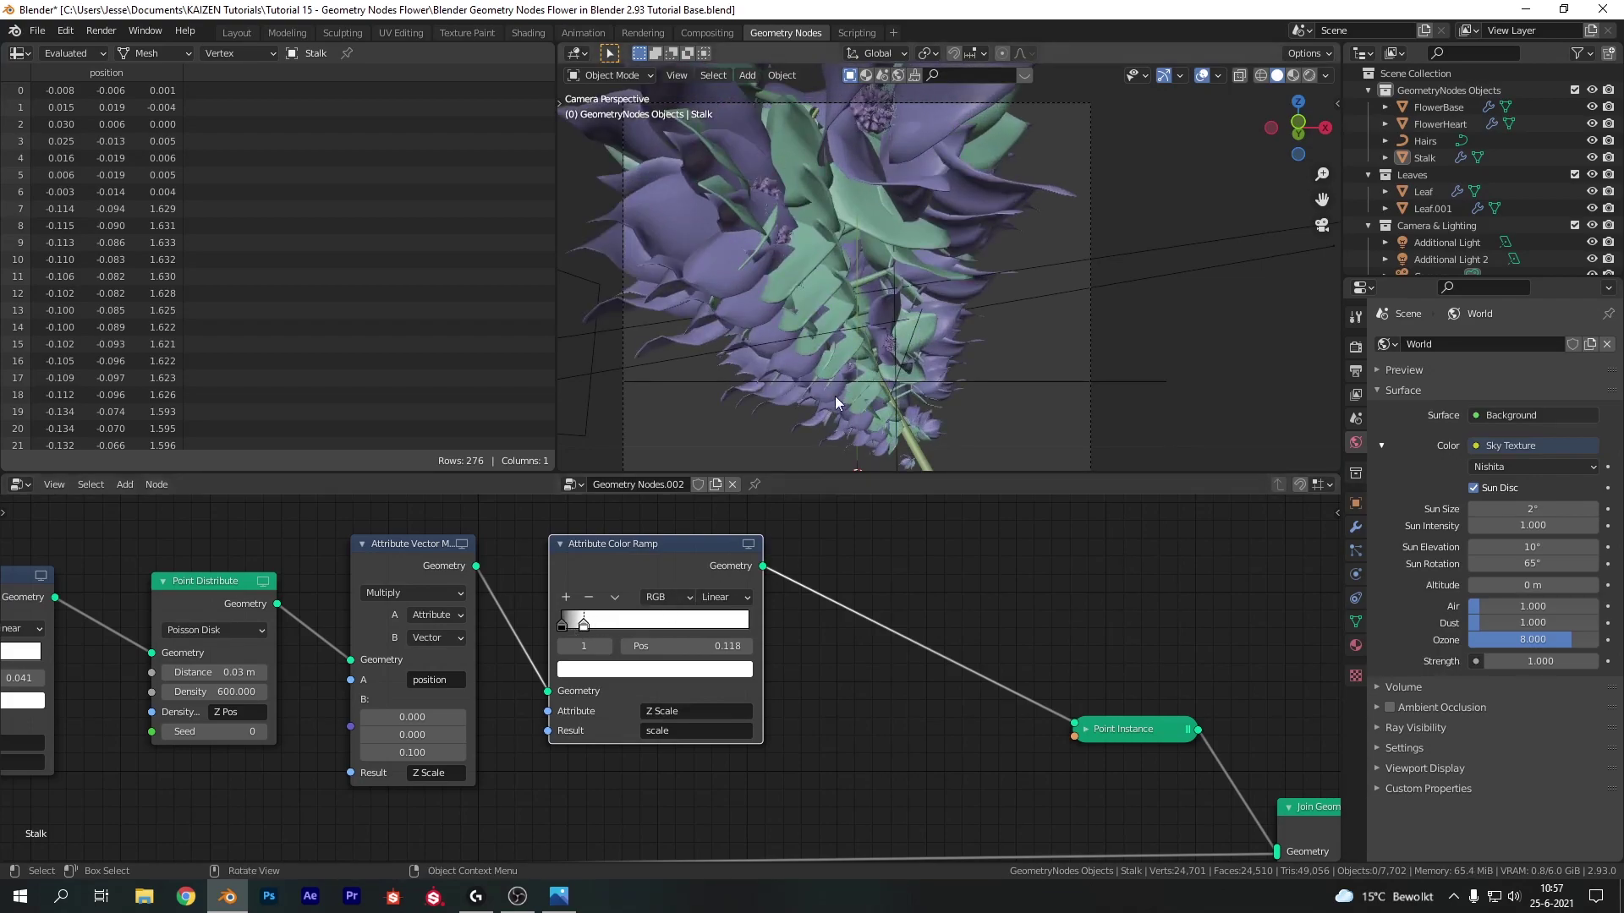
middle_drag(834, 397, 895, 336)
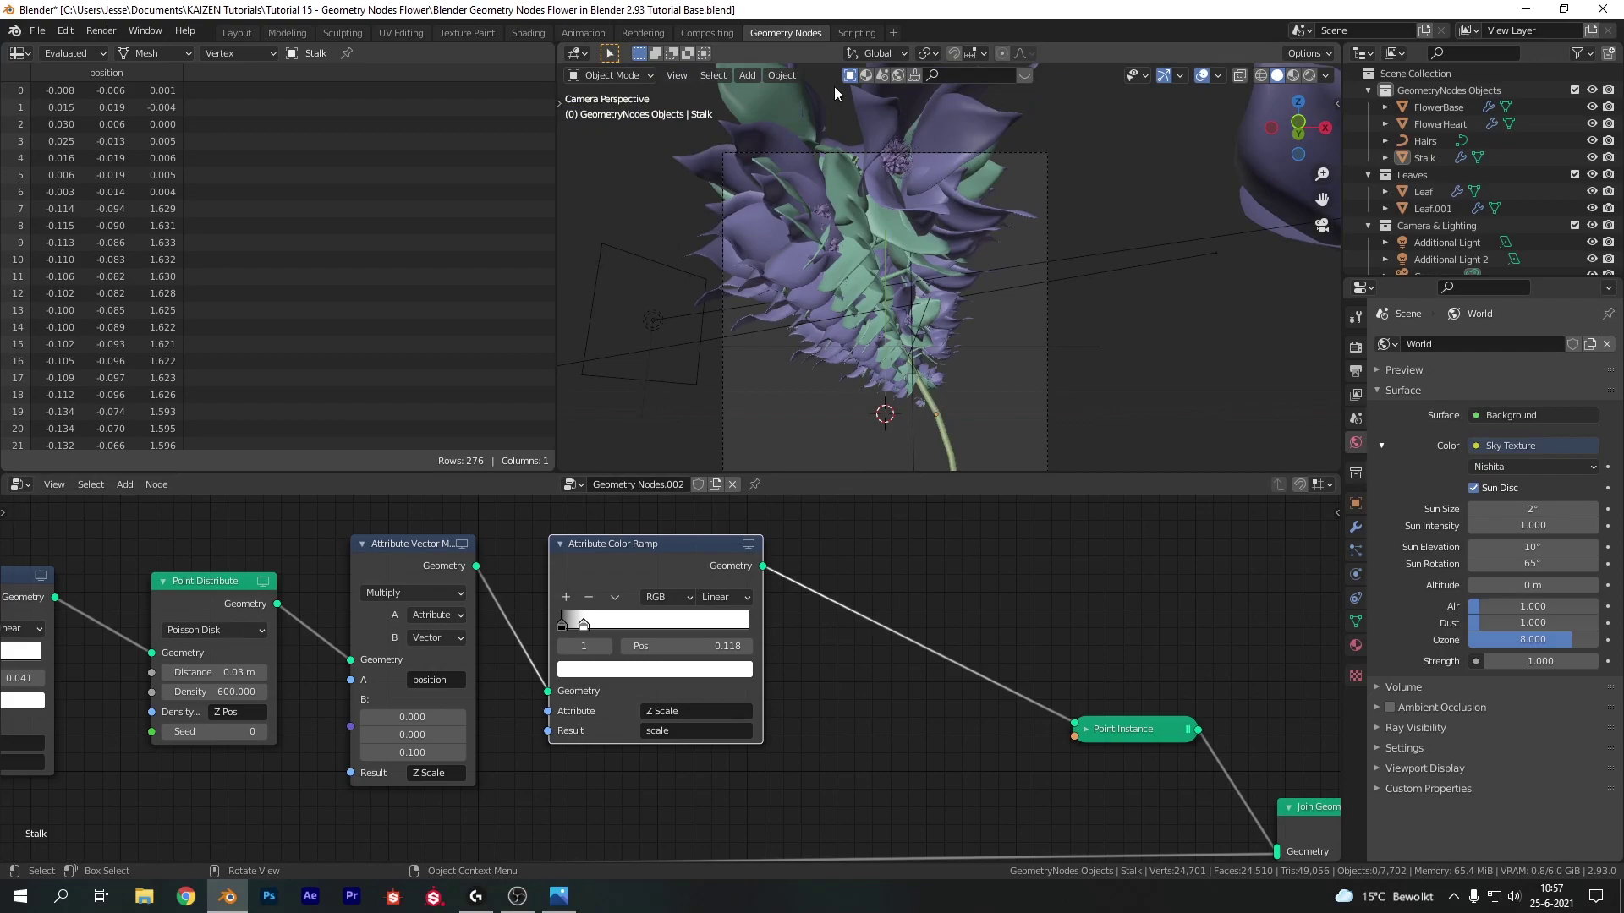
- Reverse the scale ramp with its white stop at 0 and black stop at 0.073, and lighten the black stop to dark grey
scroll(855, 722, up, 1)
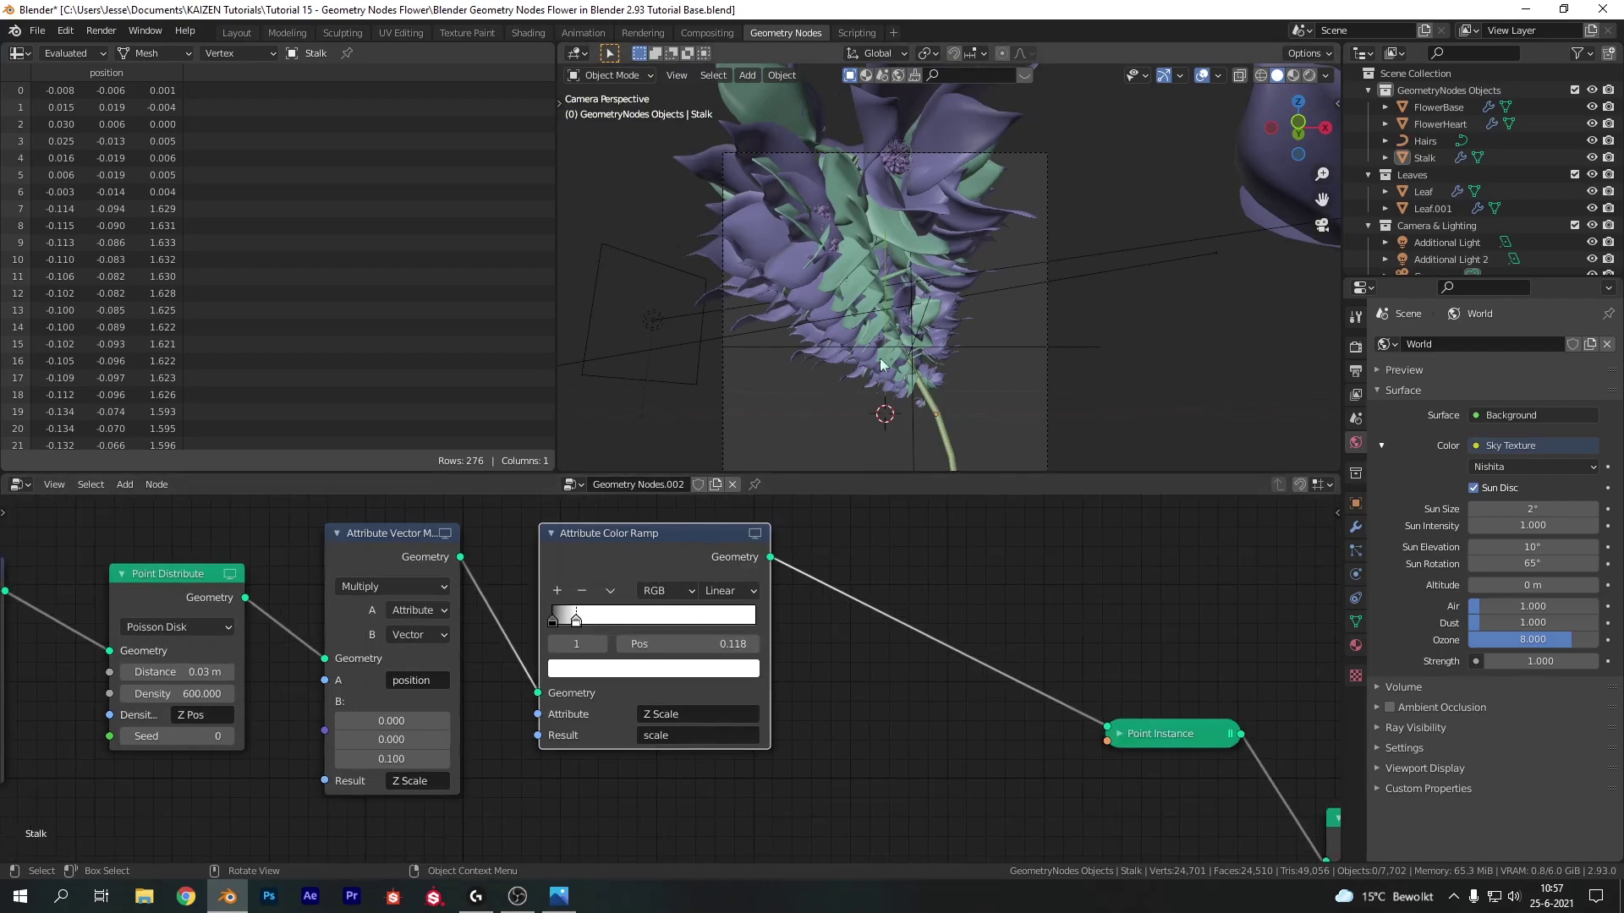
scroll(855, 722, up, 1)
scroll(852, 714, up, 1)
middle_drag(850, 707, 645, 732)
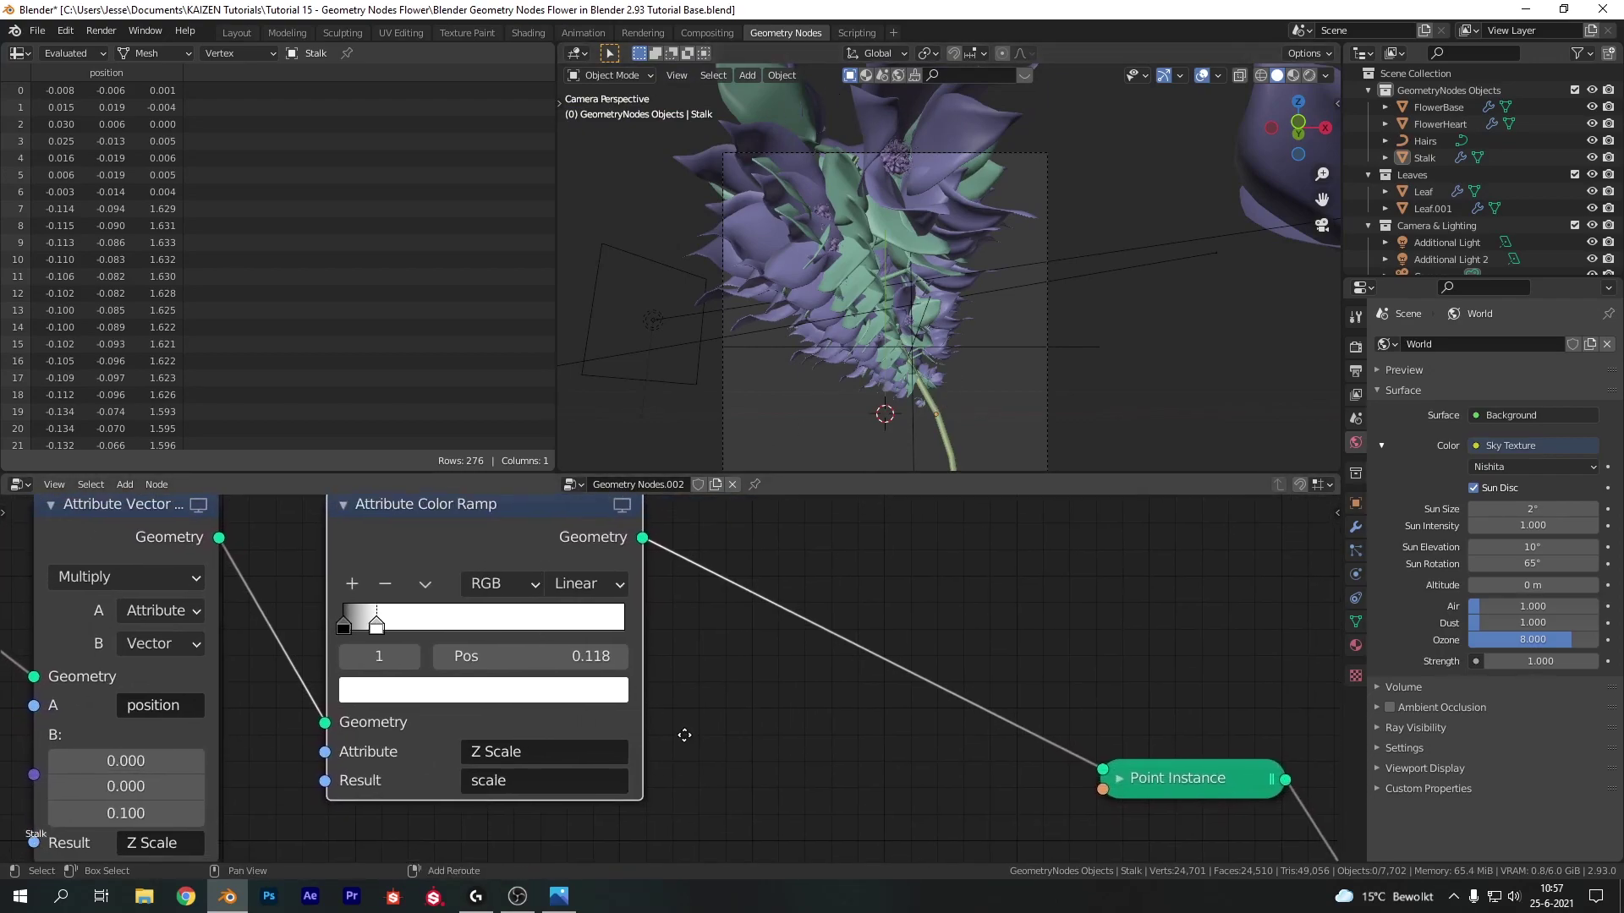
mouse_move(352, 636)
mouse_down()
mouse_move(402, 637)
mouse_move(344, 635)
mouse_move(373, 645)
mouse_up()
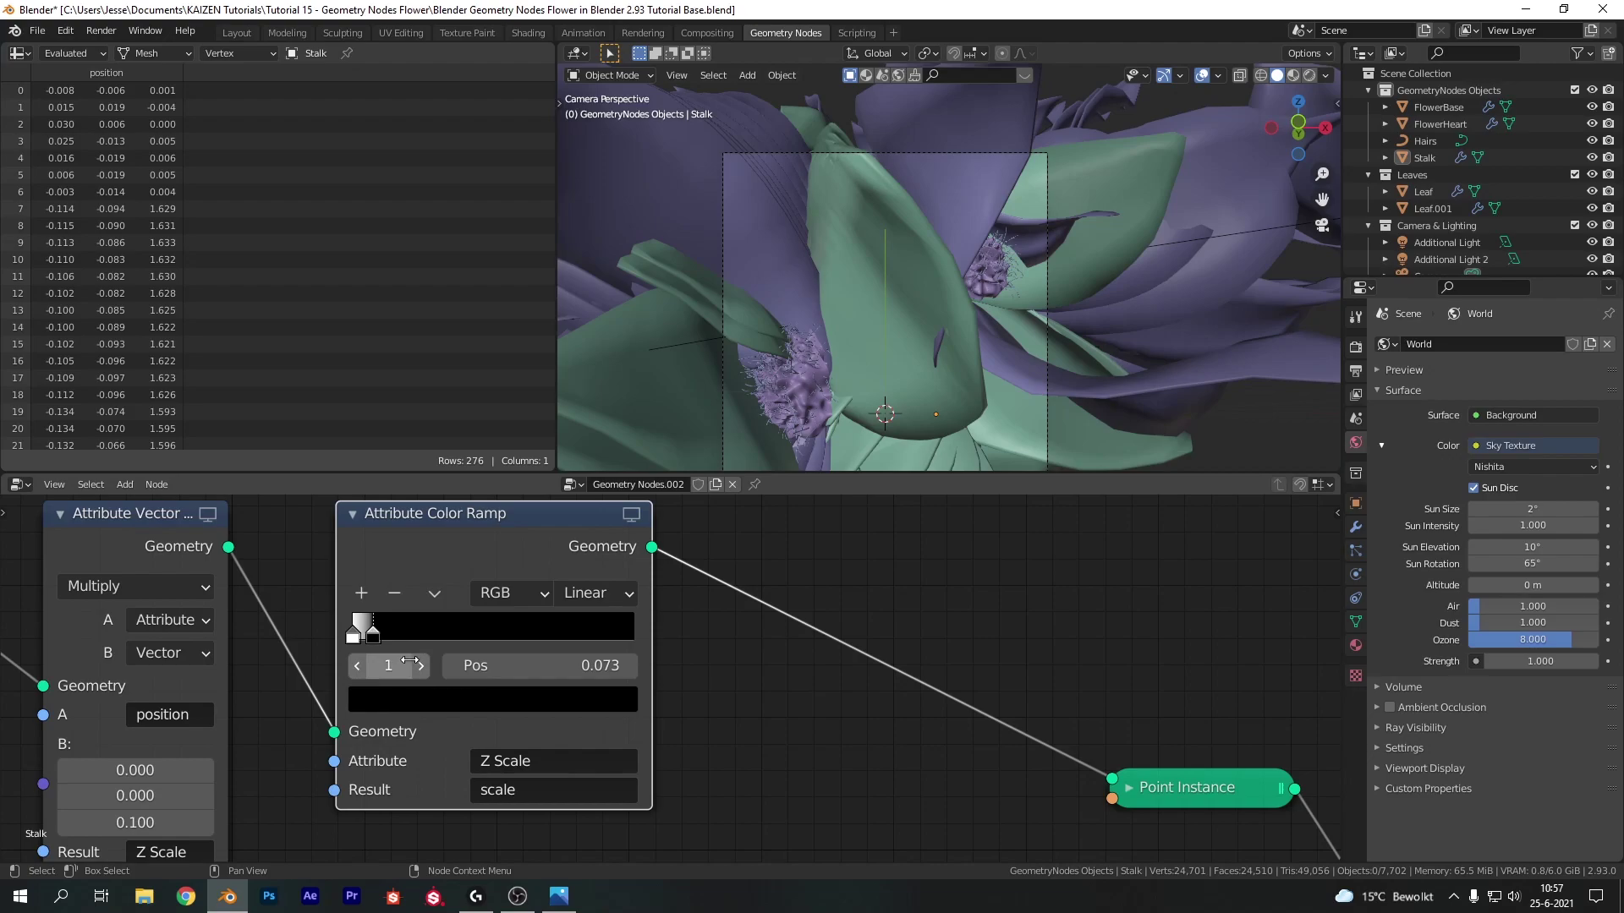
click(443, 700)
click(536, 701)
mouse_move(575, 480)
mouse_down()
mouse_move(577, 458)
mouse_move(576, 473)
mouse_up()
click(714, 601)
- Darken the white stop at position 0 of the scale ramp to a medium grey
click(353, 635)
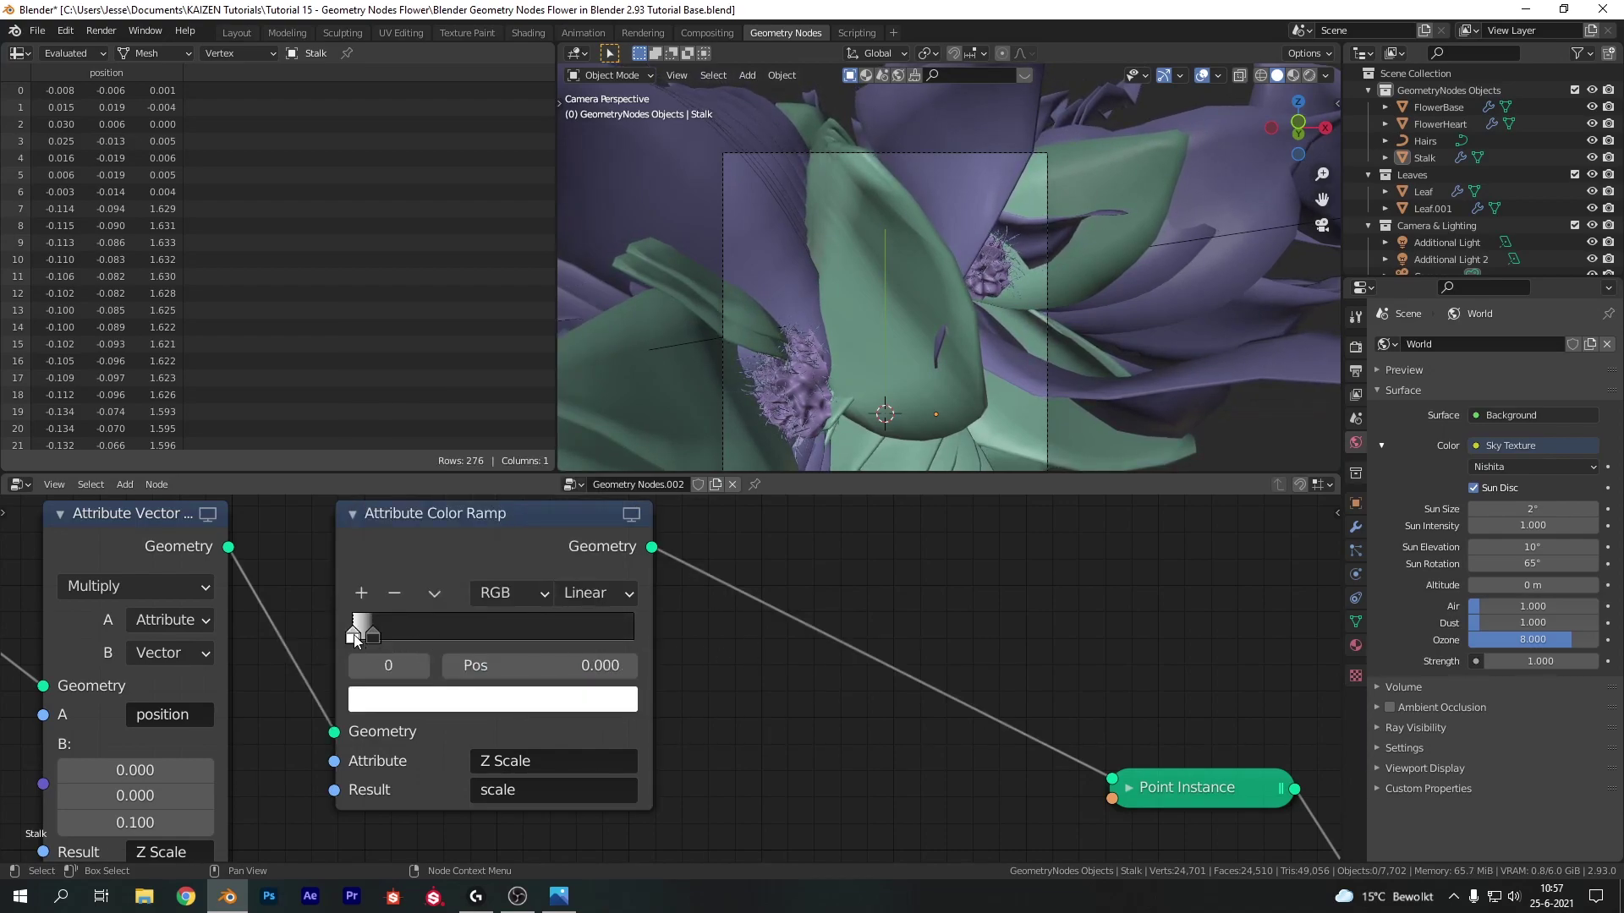
click(407, 700)
drag(579, 369, 577, 429)
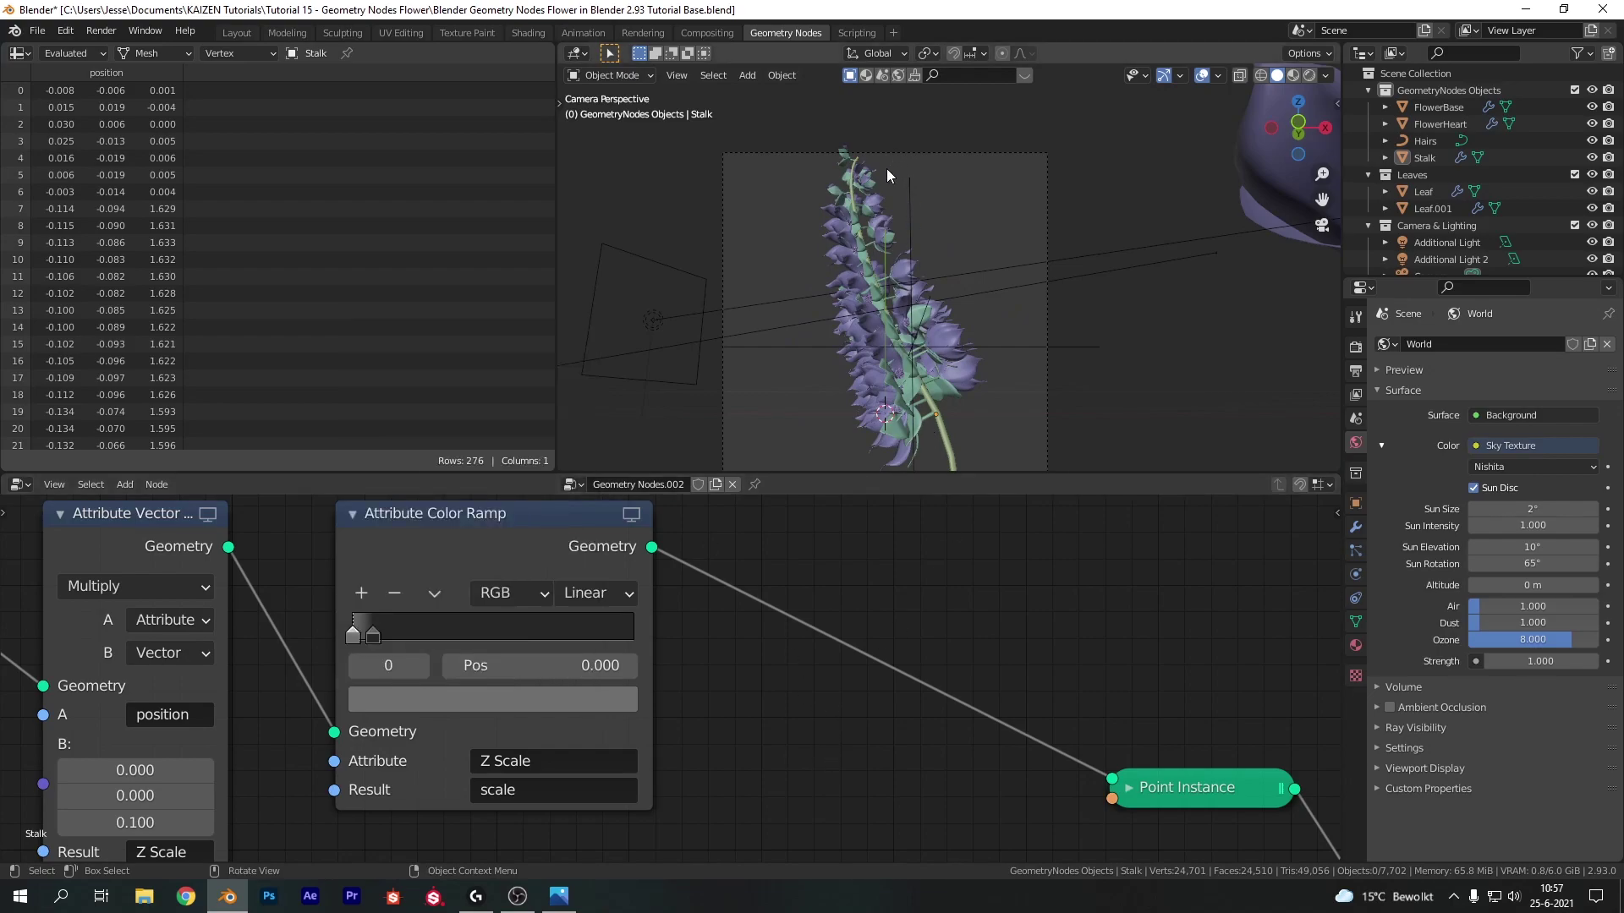
- Darken the scale ramp's stop at position 0.073 to almost black
click(373, 634)
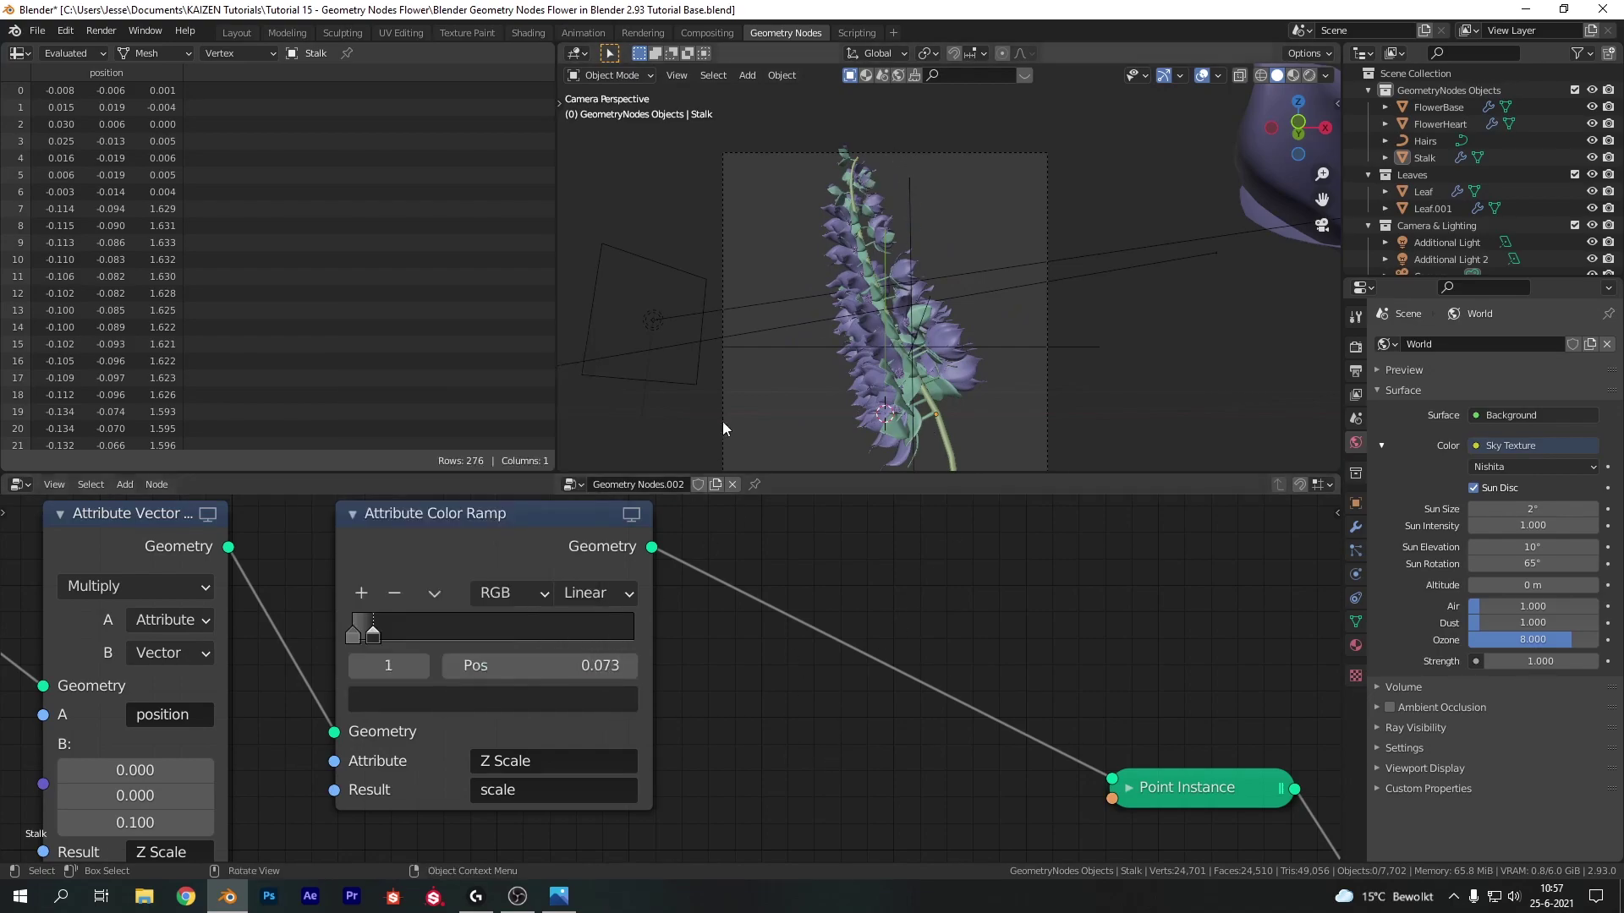
click(536, 699)
drag(473, 633, 439, 633)
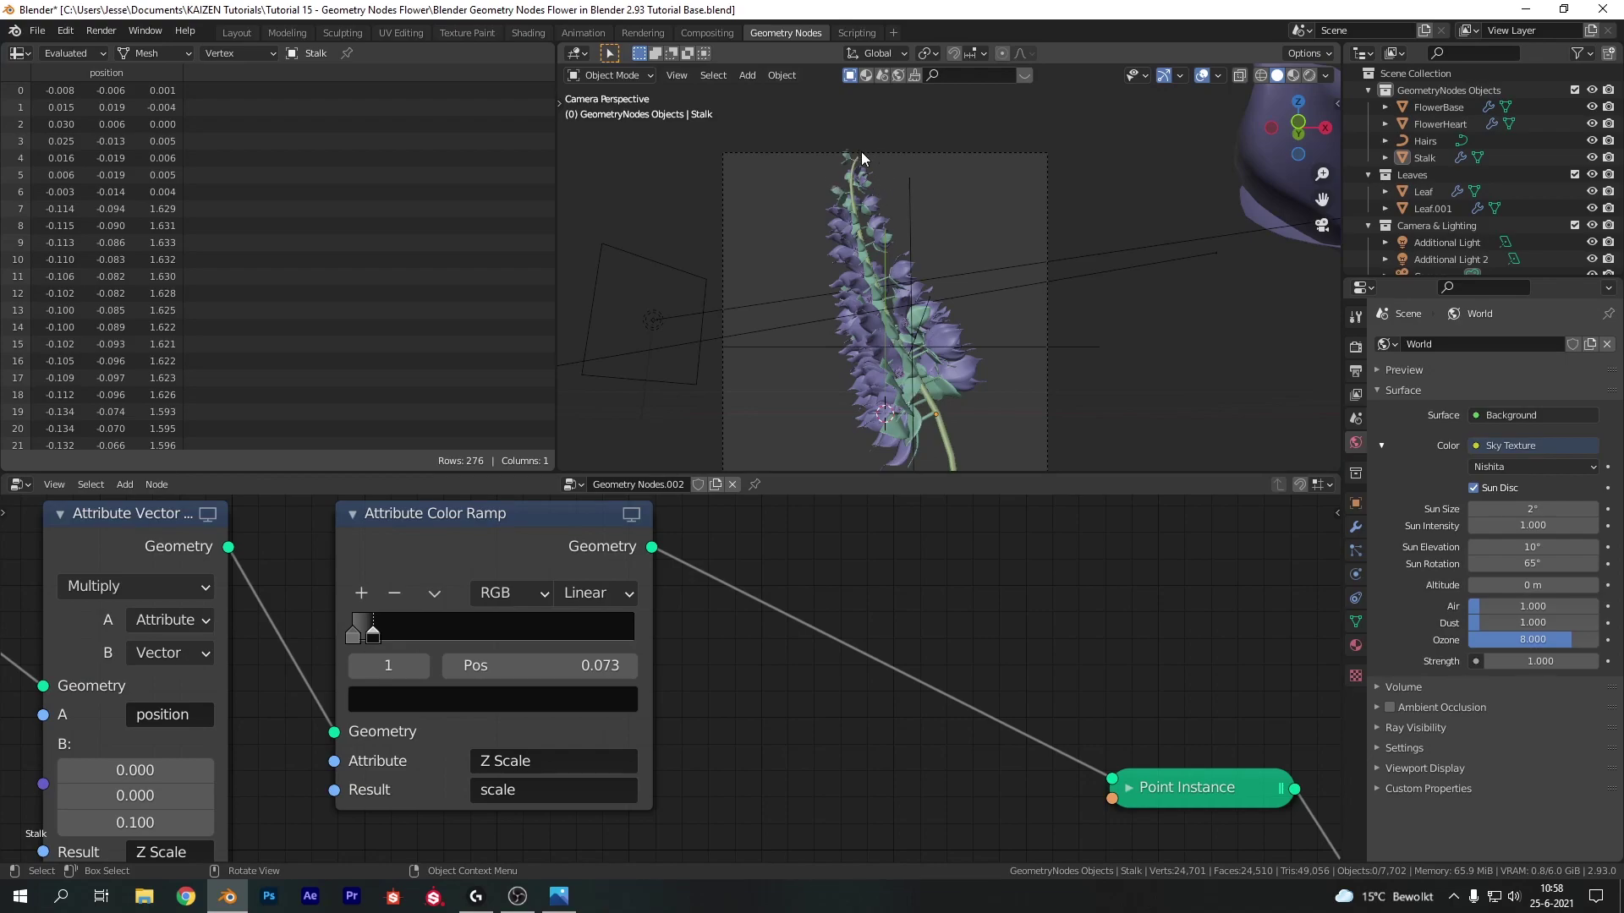
- Insert an Attribute Randomize node between the scale color ramp and the Point Instance node
scroll(781, 642, down, 2)
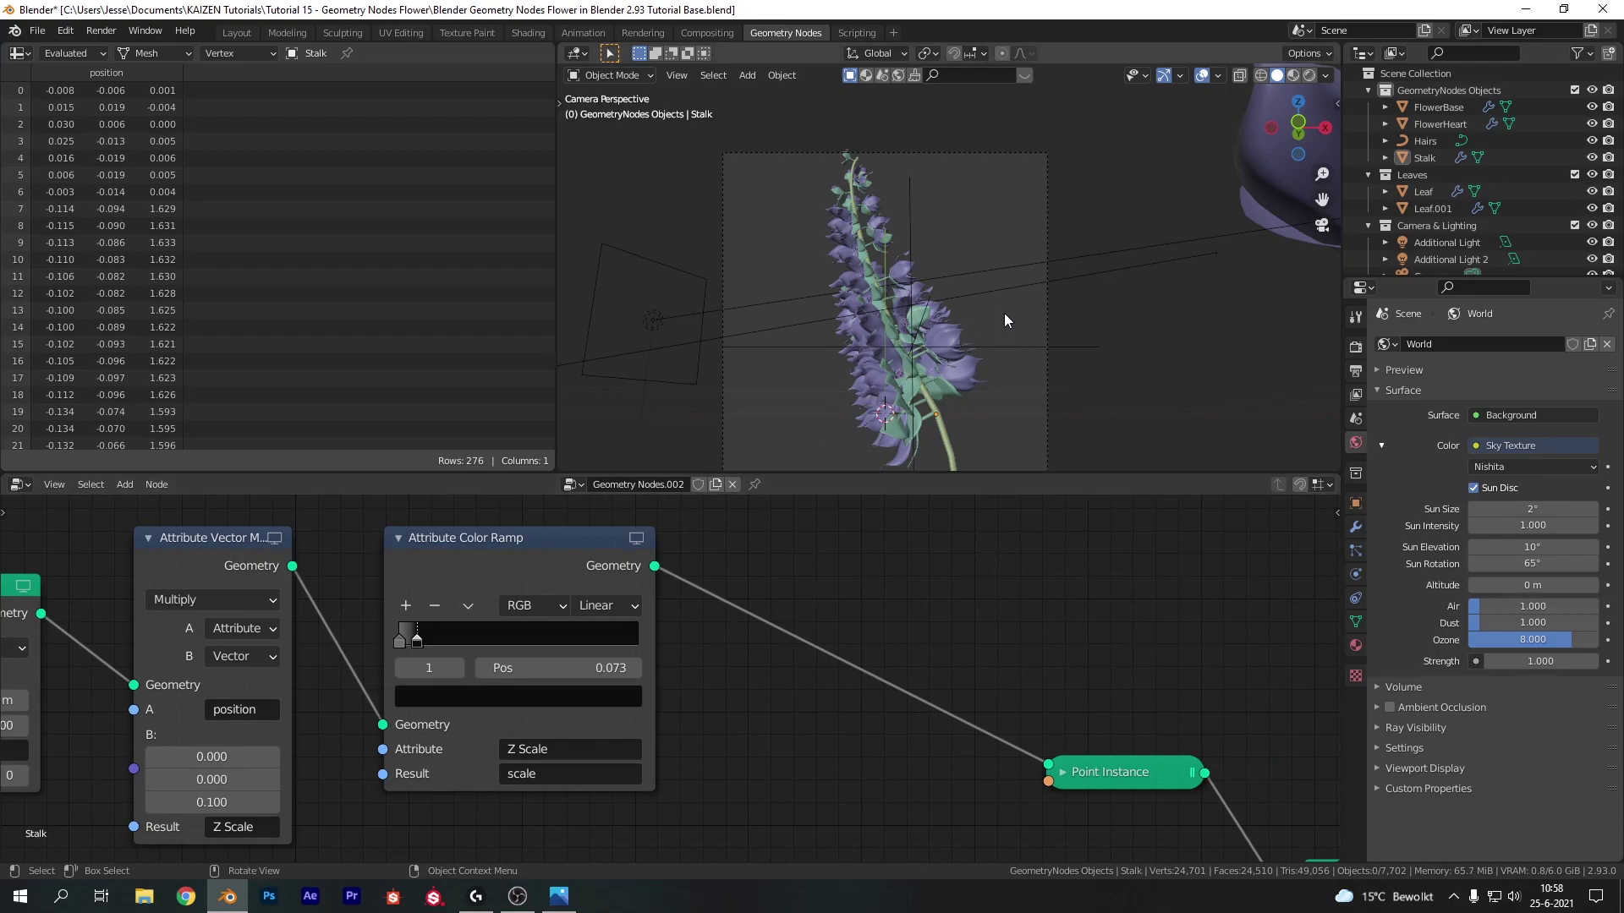
key(shift+a)
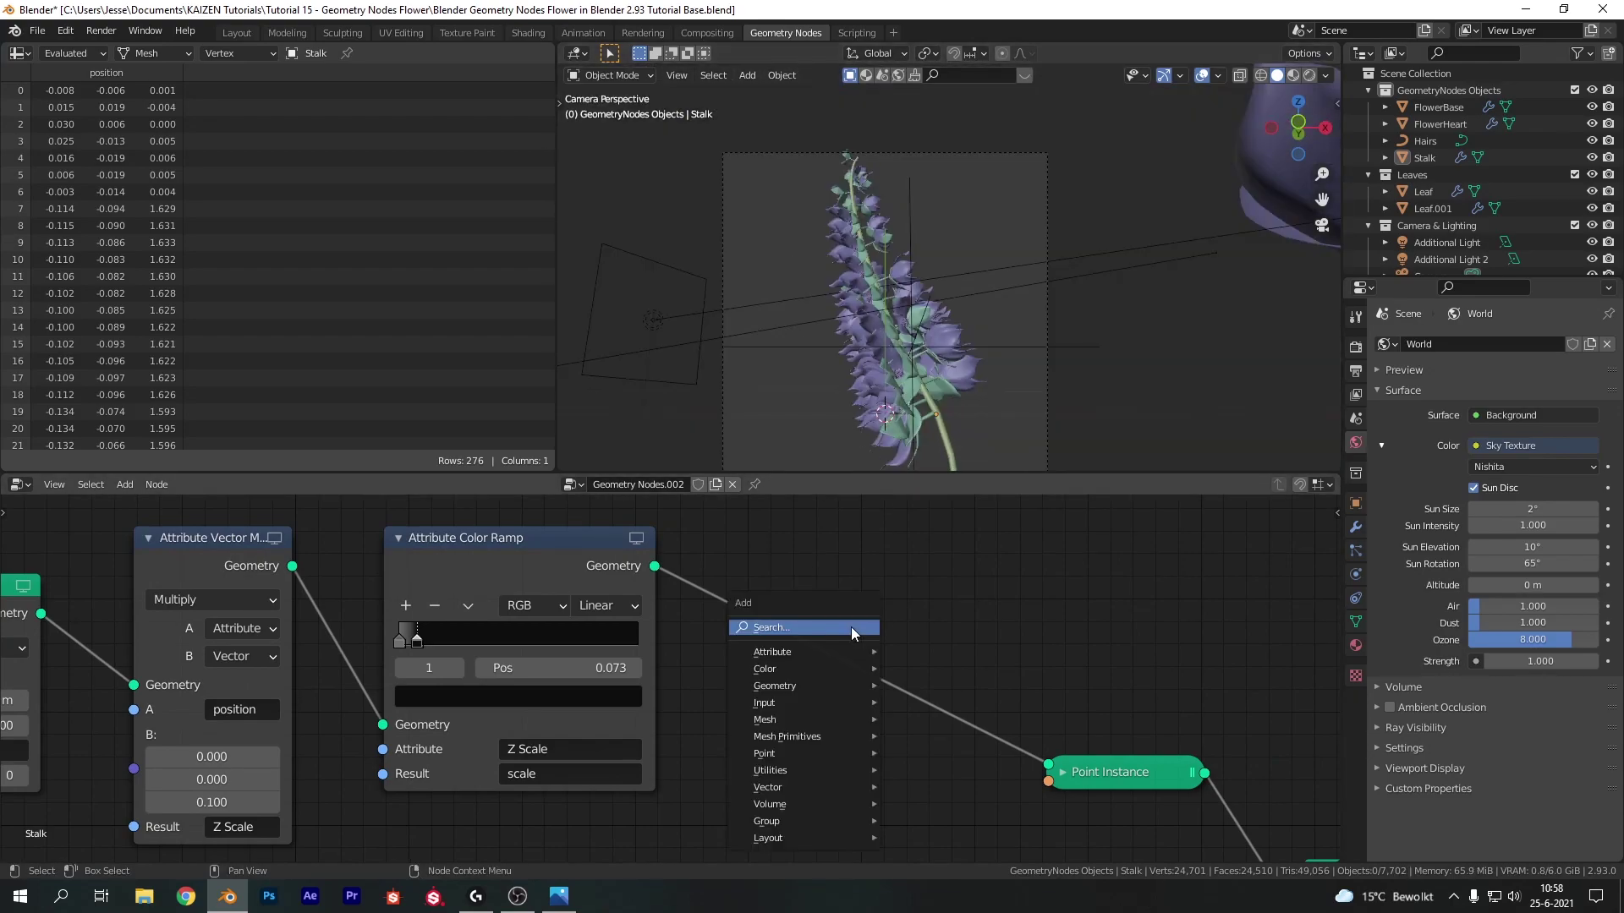
click(851, 627)
text(attribut)
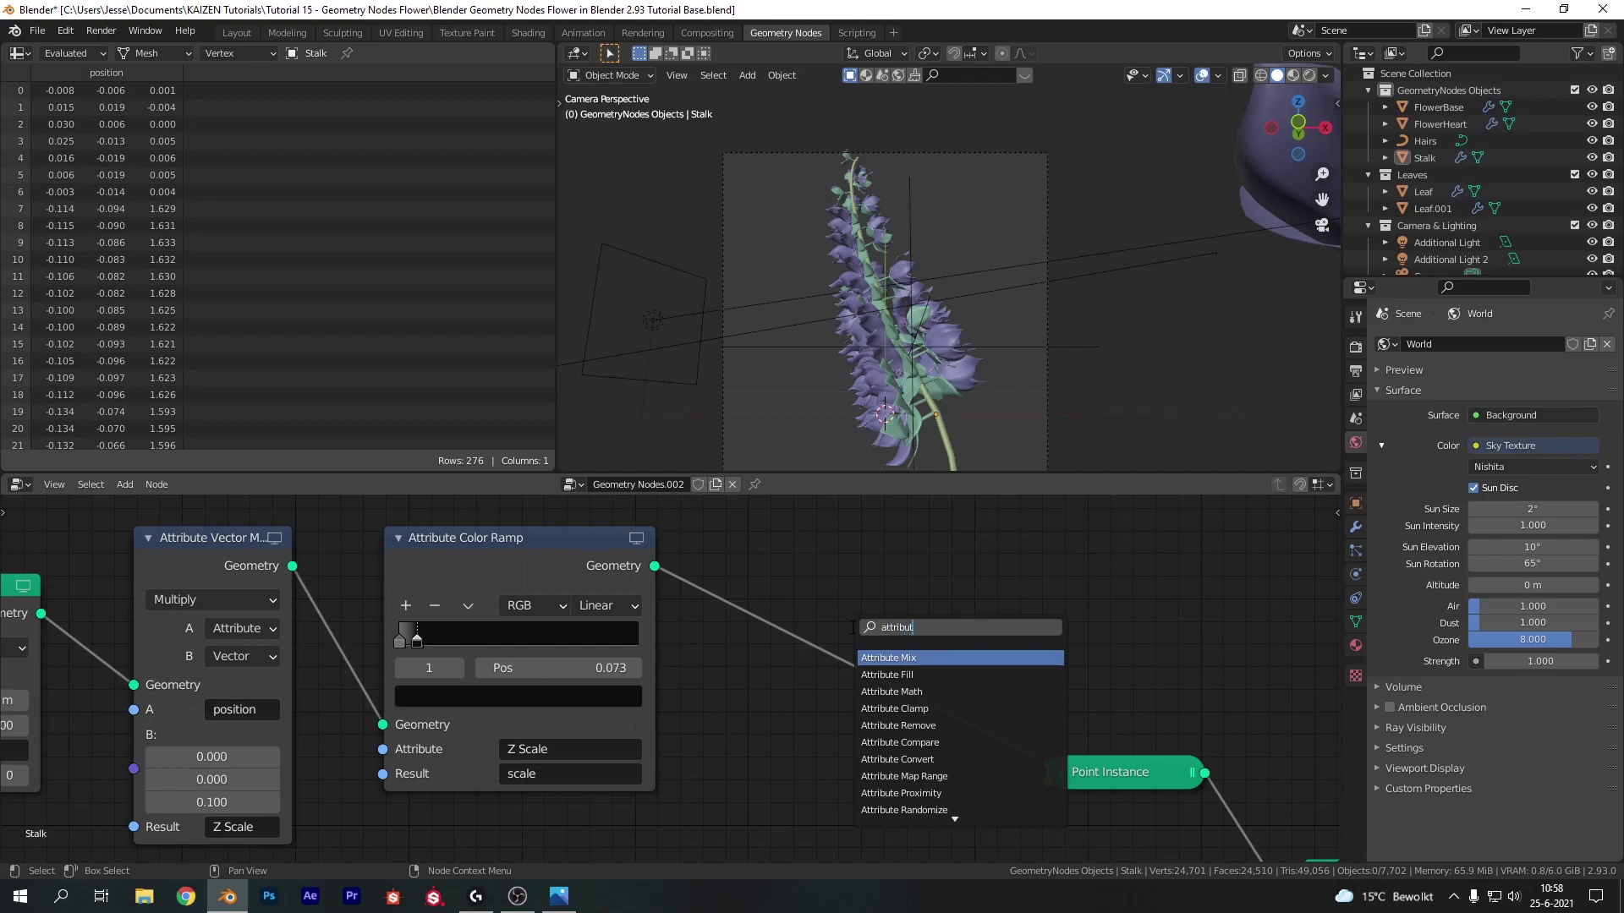
text(e rando)
key(Return)
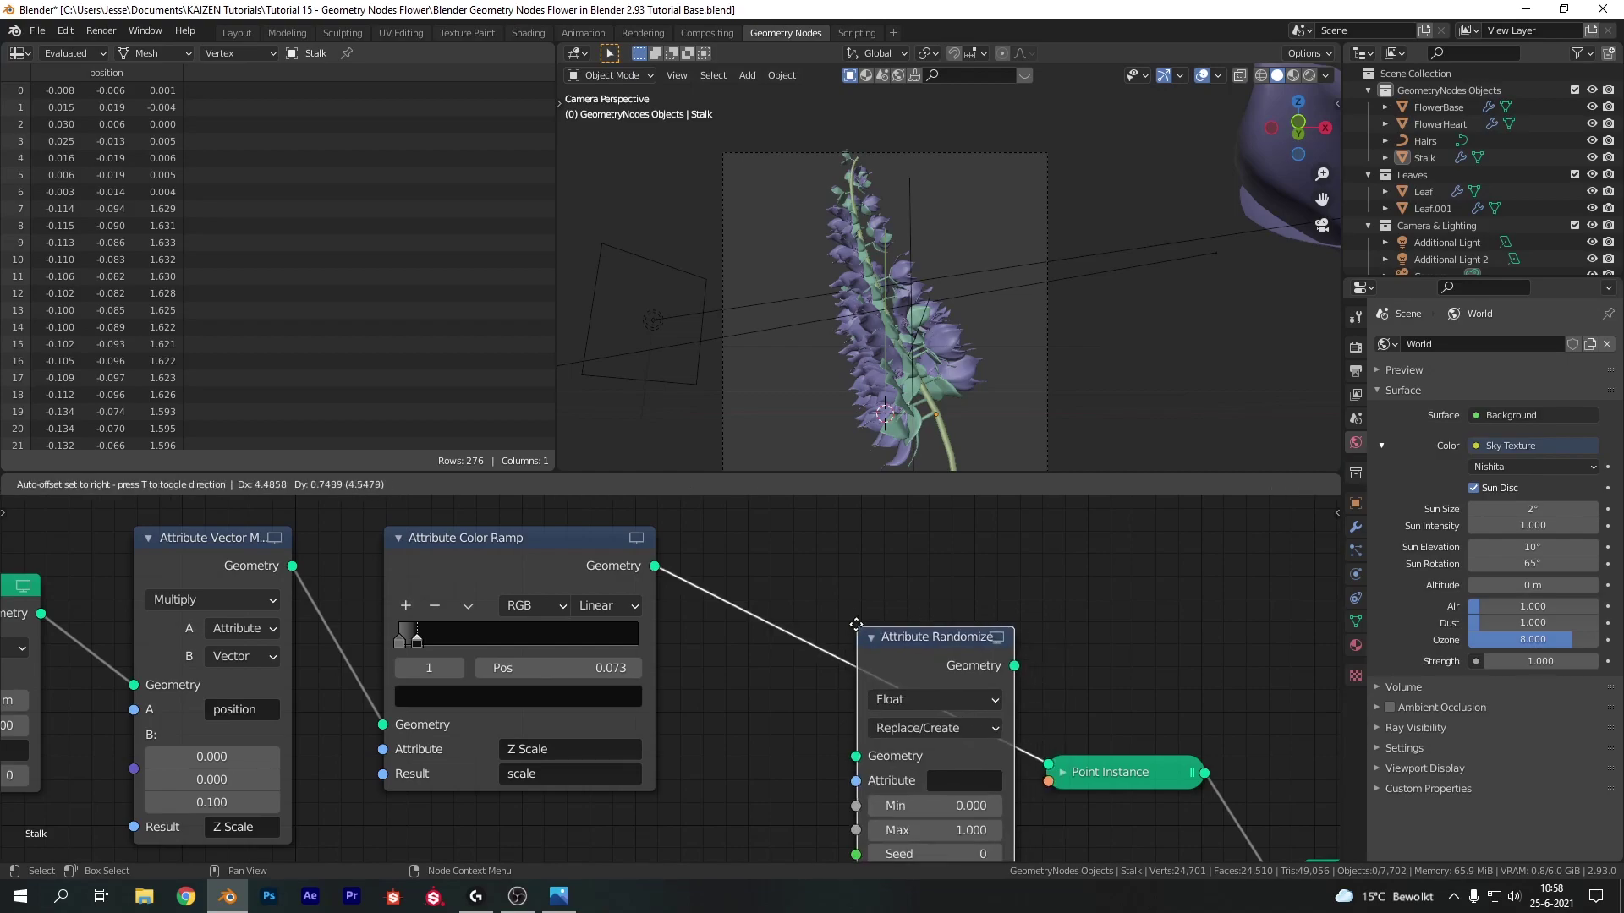
click(779, 528)
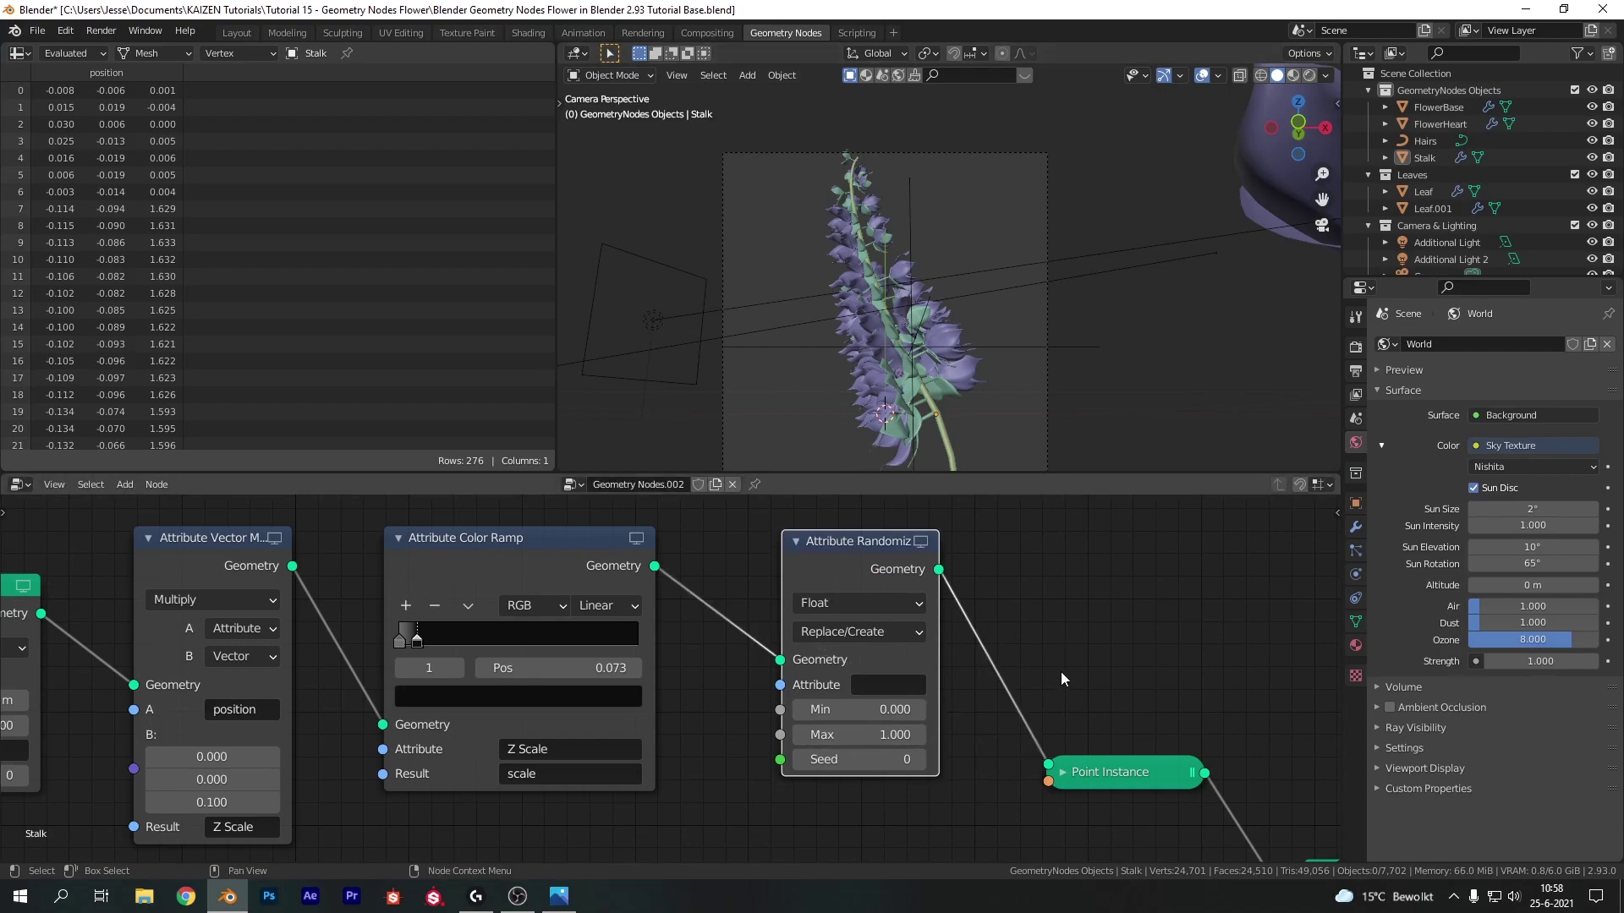
- Set the Attribute Randomize node to Vector data with the Add operation on the rotation attribute
middle_drag(1074, 682, 770, 640)
scroll(541, 565, up, 1)
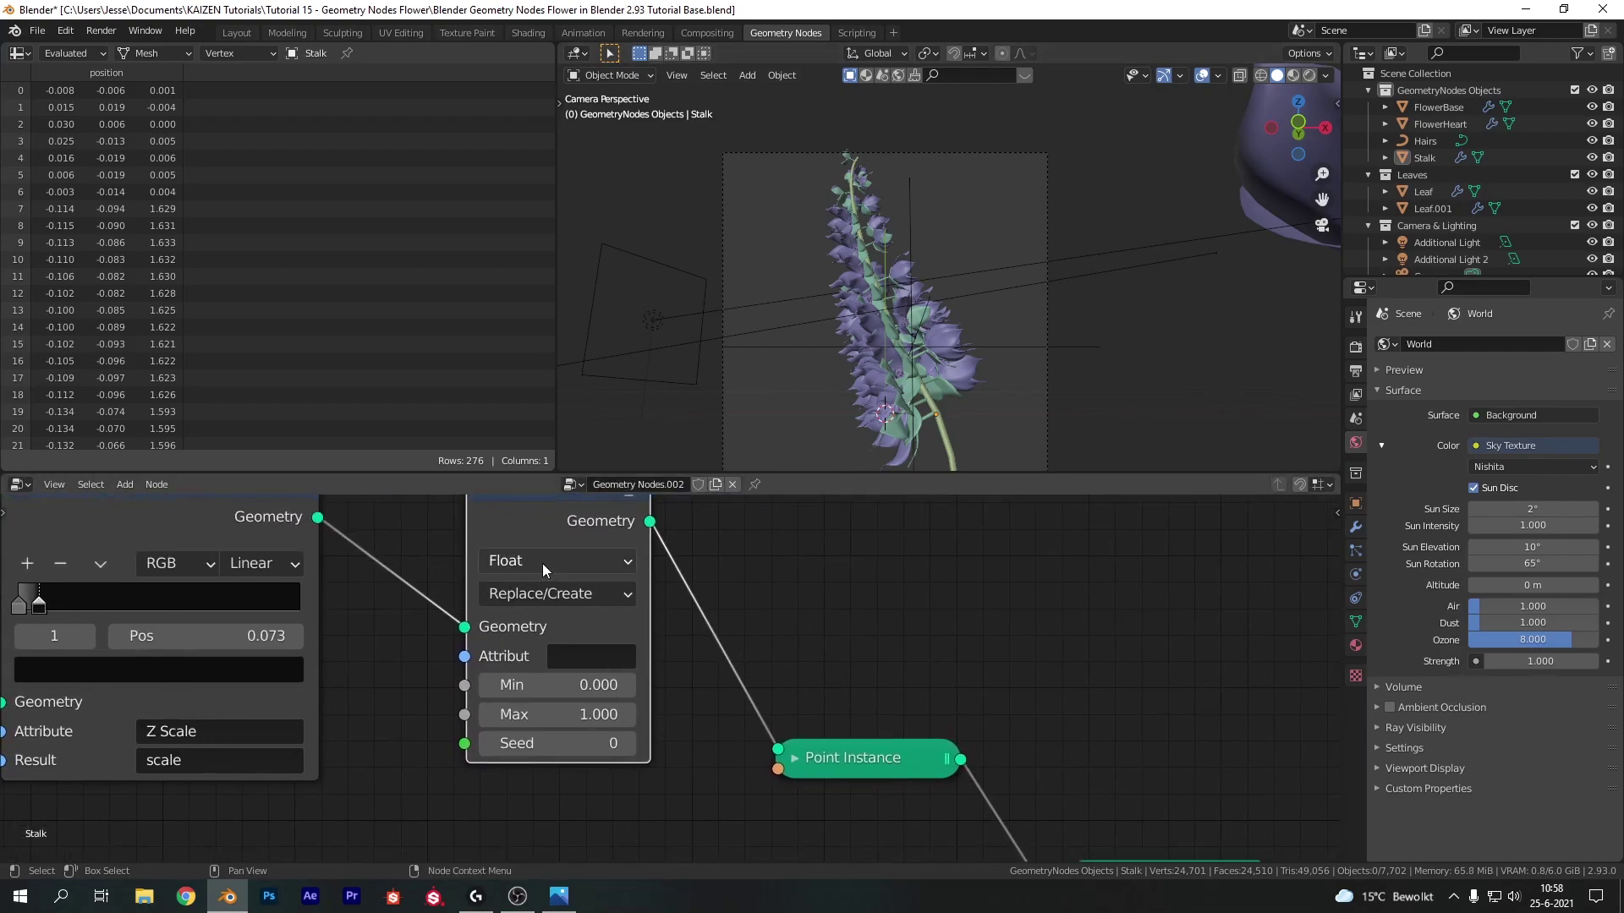
click(541, 563)
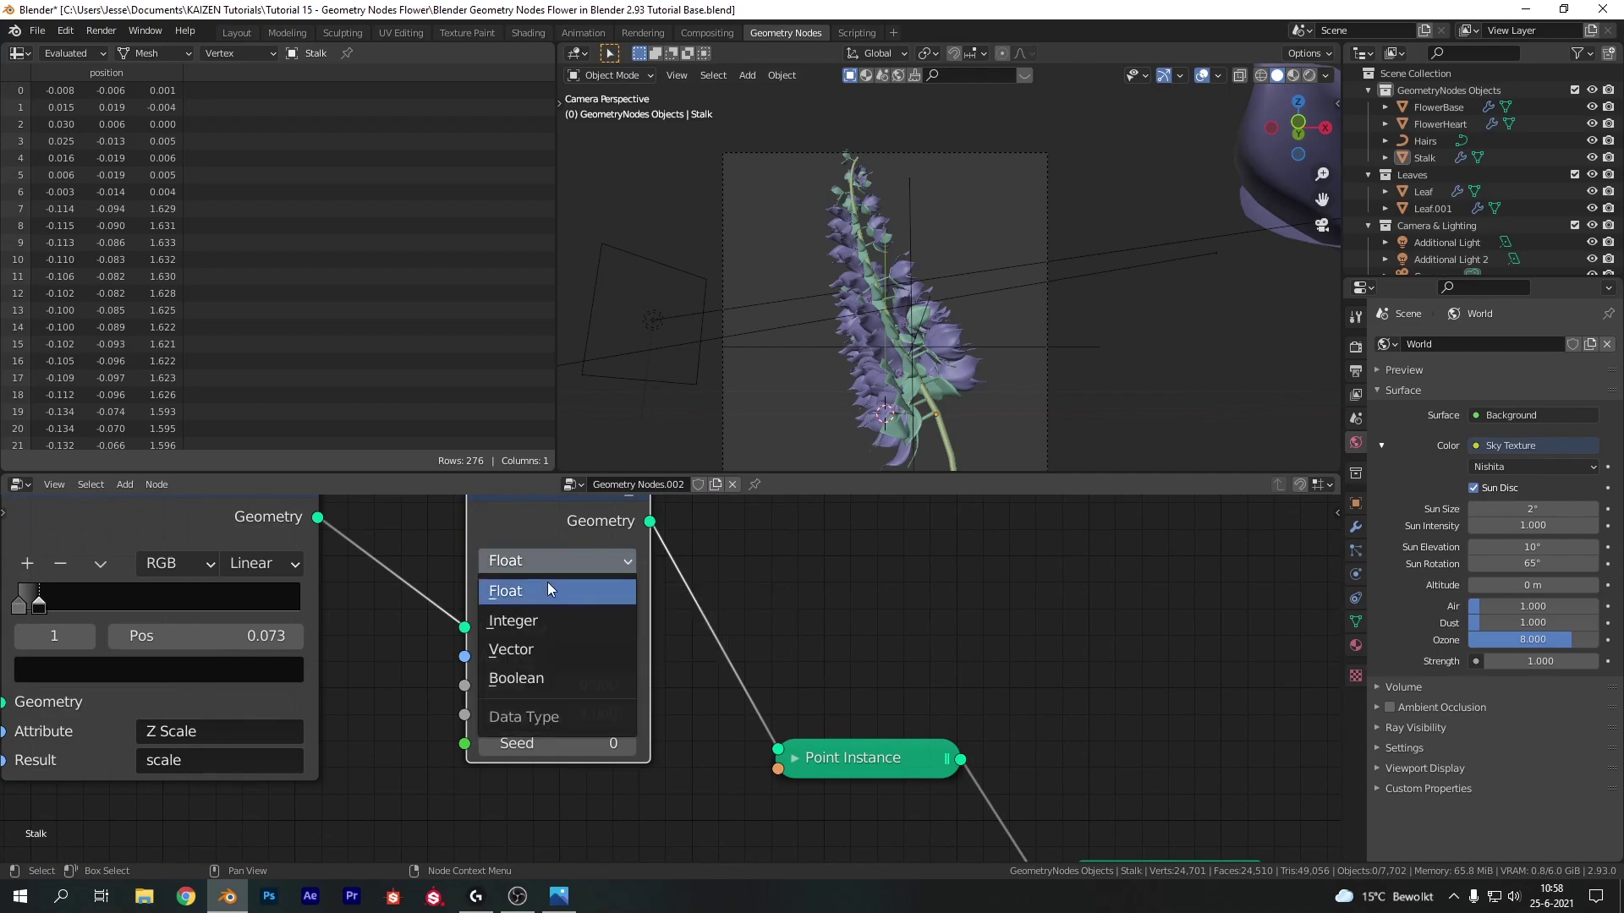
click(538, 656)
middle_drag(755, 589, 897, 539)
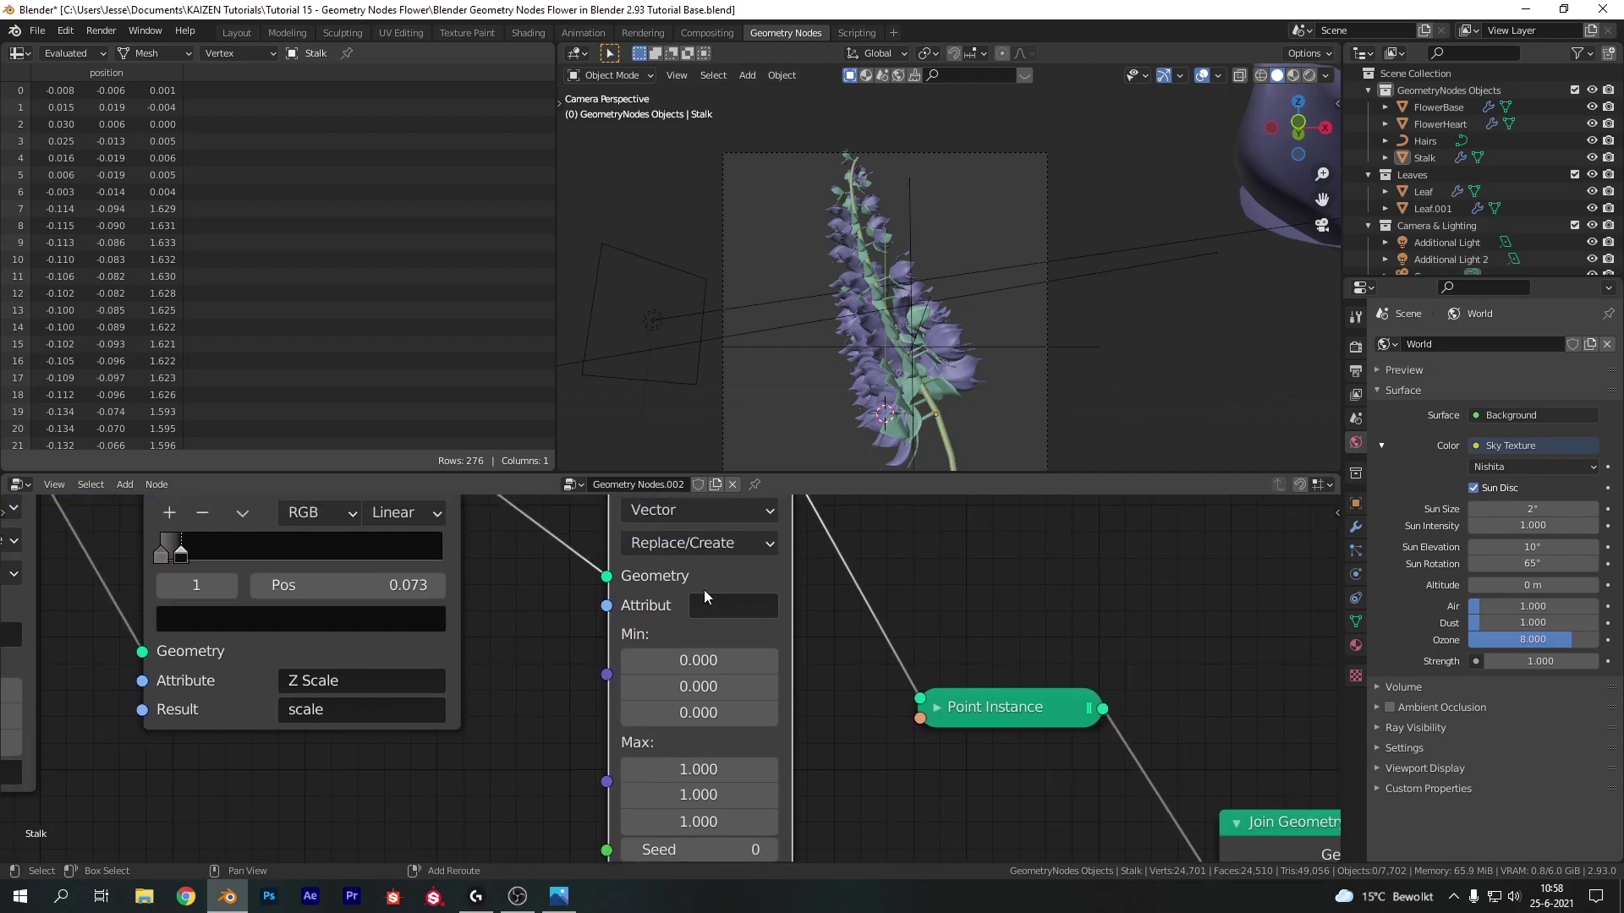
click(697, 545)
click(688, 602)
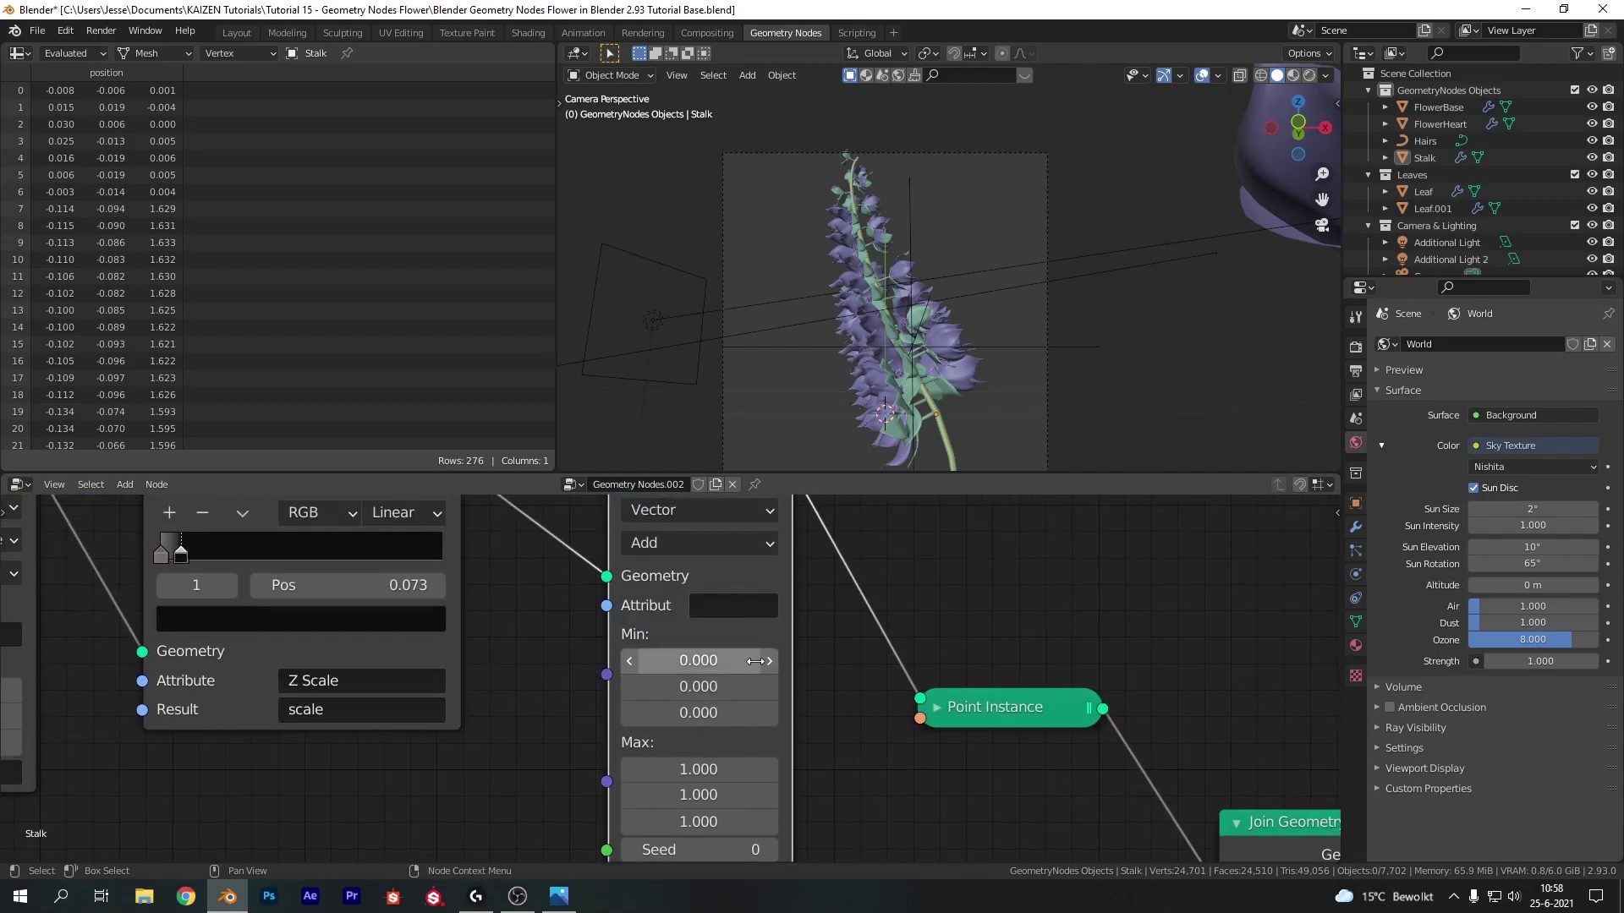
click(731, 605)
text(rota)
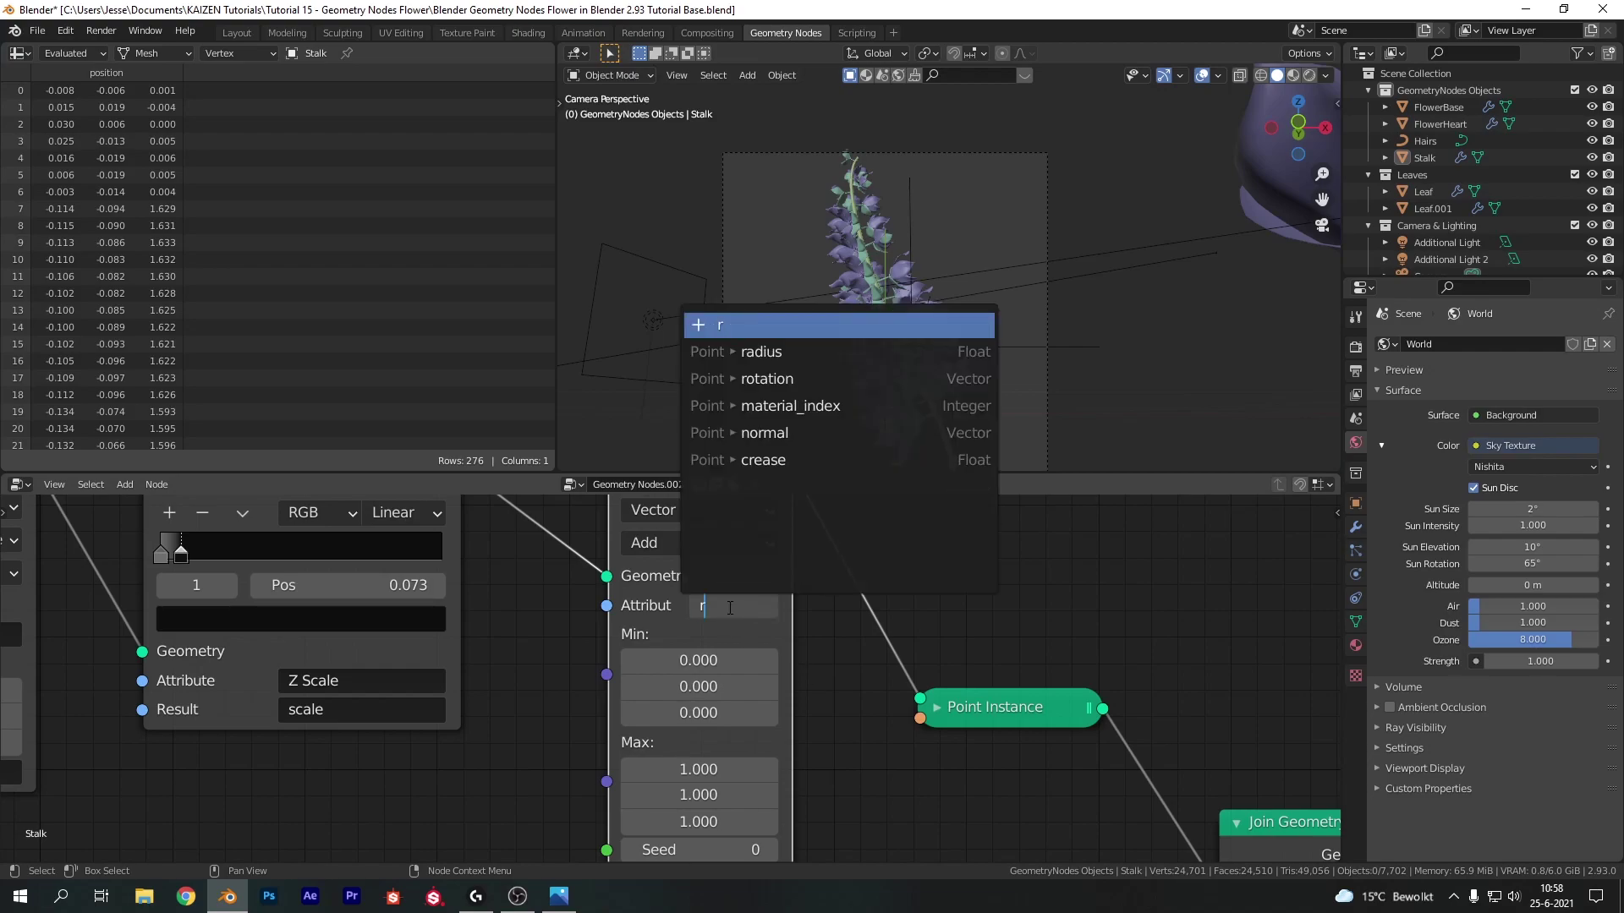
click(767, 352)
scroll(845, 592, down, 1)
scroll(964, 394, up, 2)
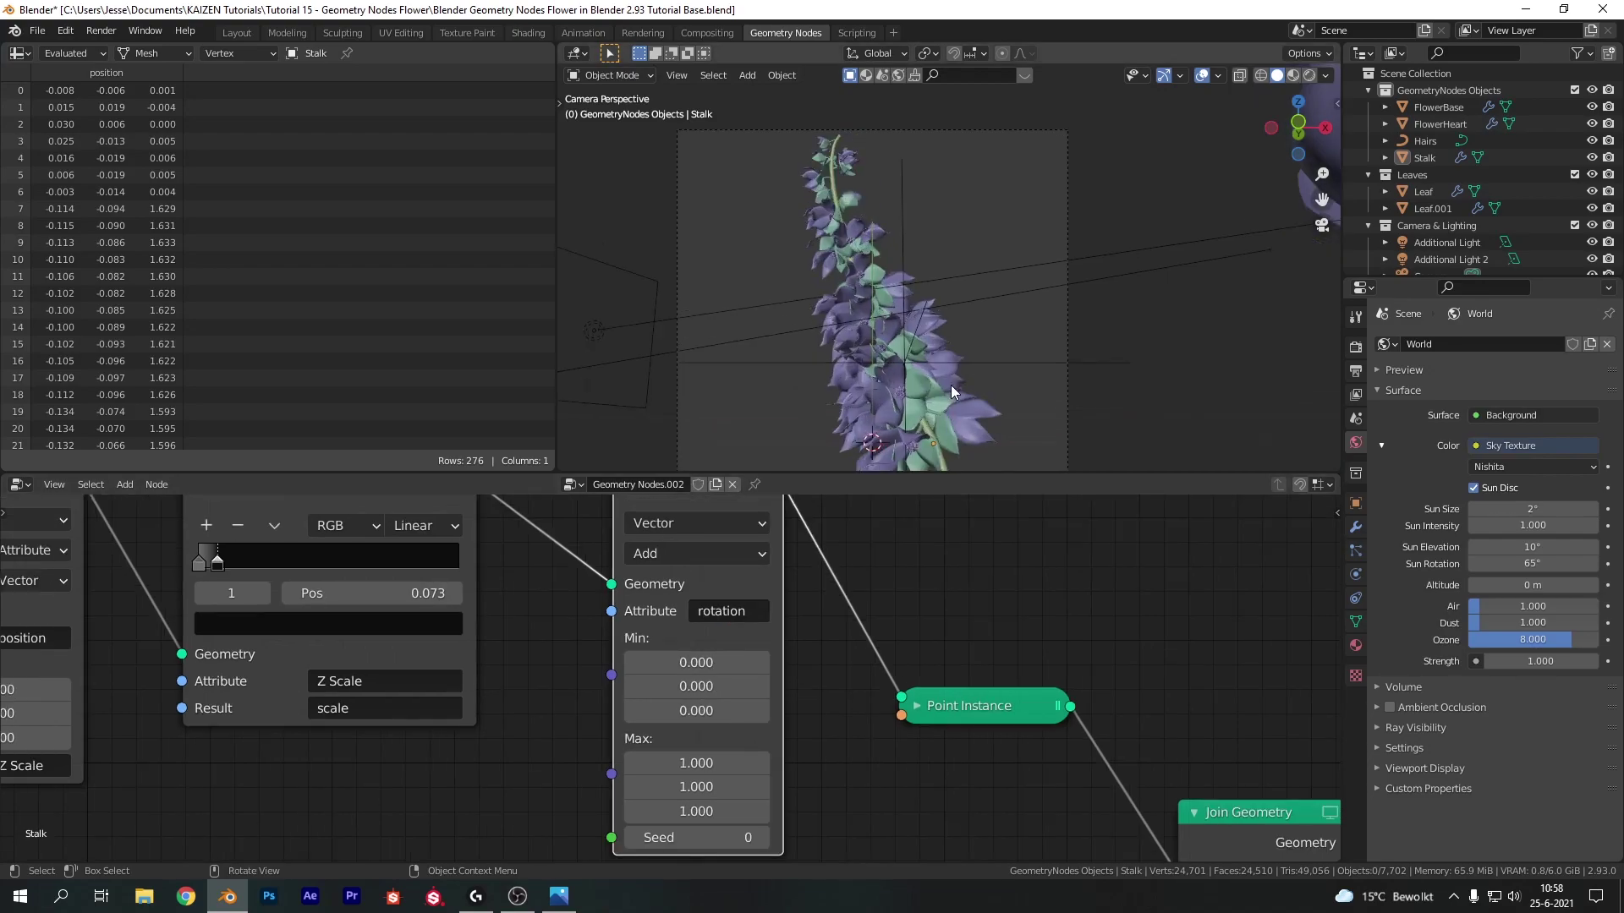
- Set the rotation randomization's Min to -0.5 on all three axes and its Max X and Y to 0.5
middle_drag(865, 756, 854, 709)
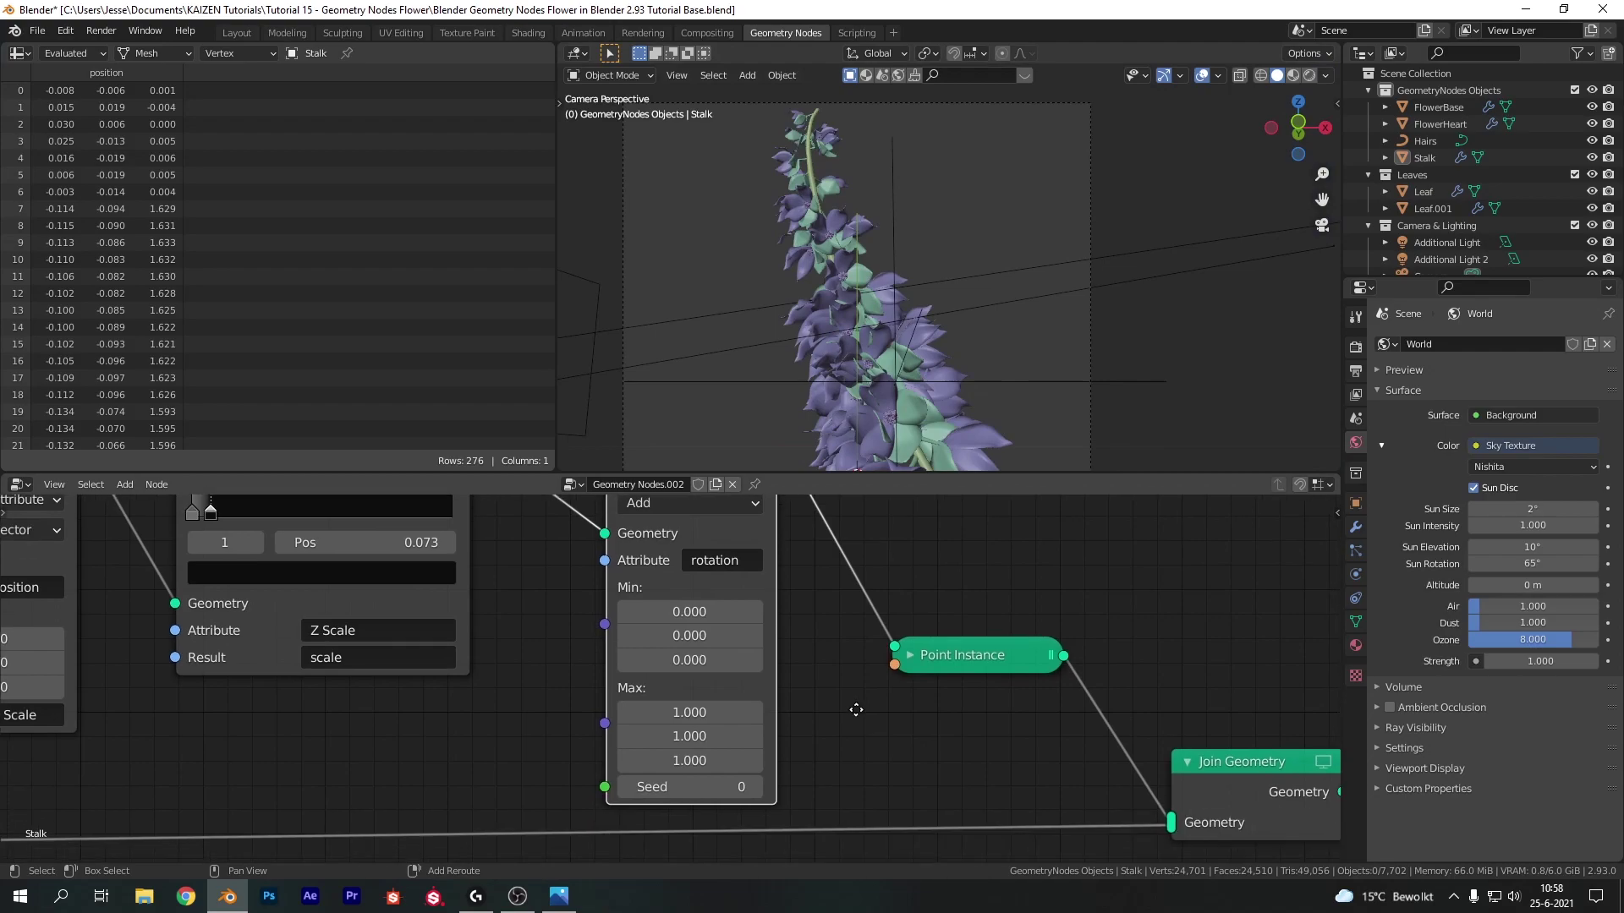
click(665, 615)
text(-0.5)
key(Return)
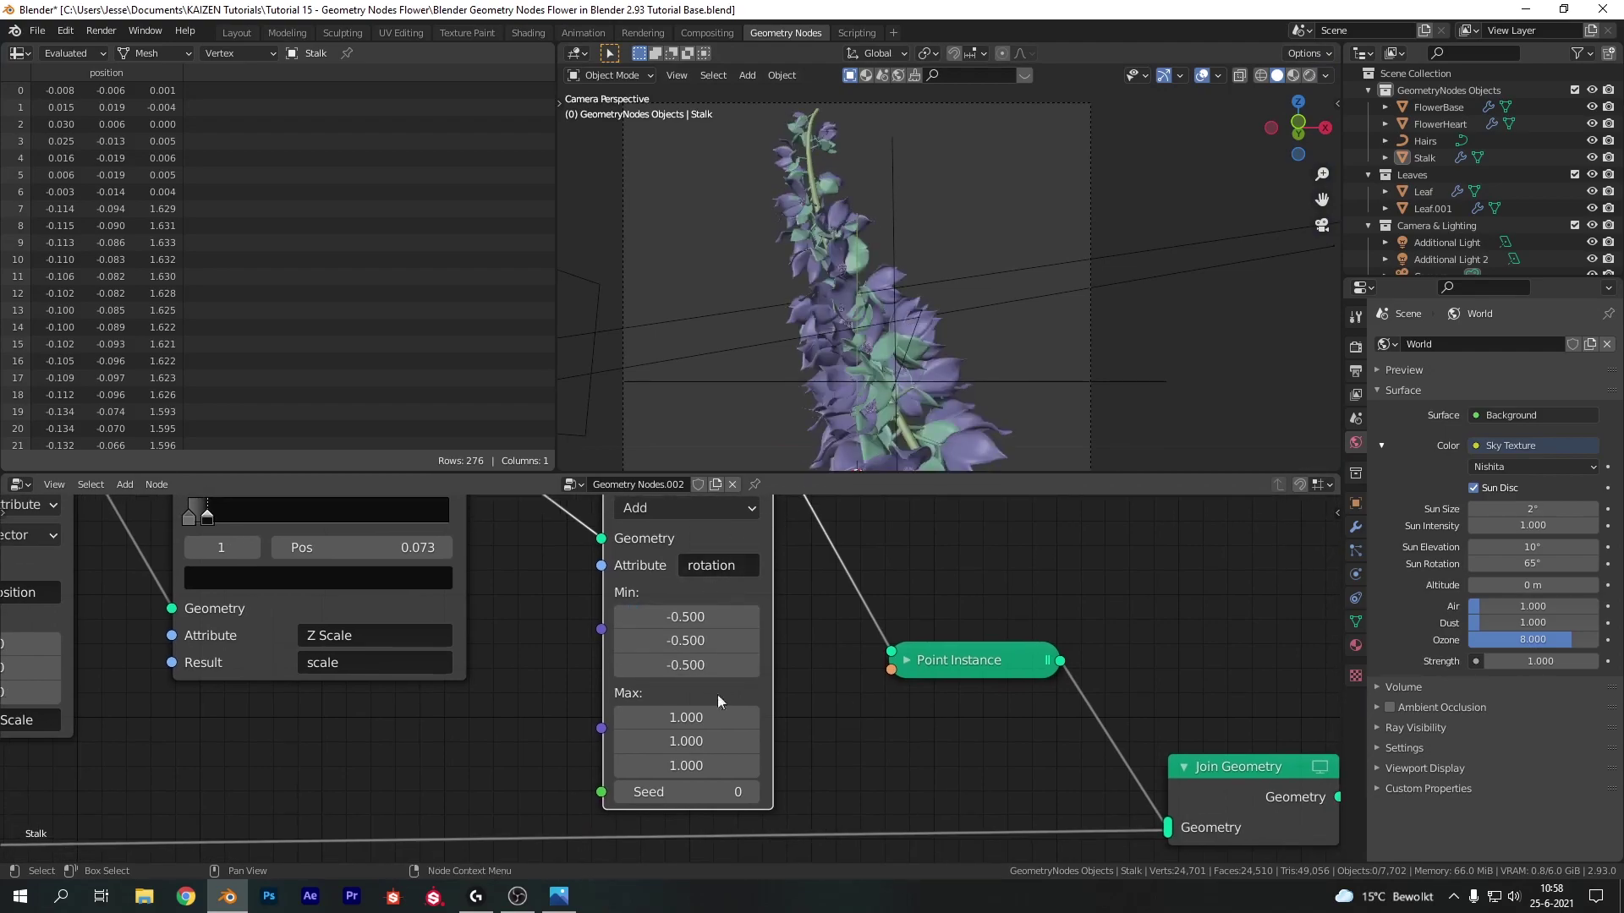
click(698, 717)
text(0.5)
key(Return)
click(698, 742)
text(0.5)
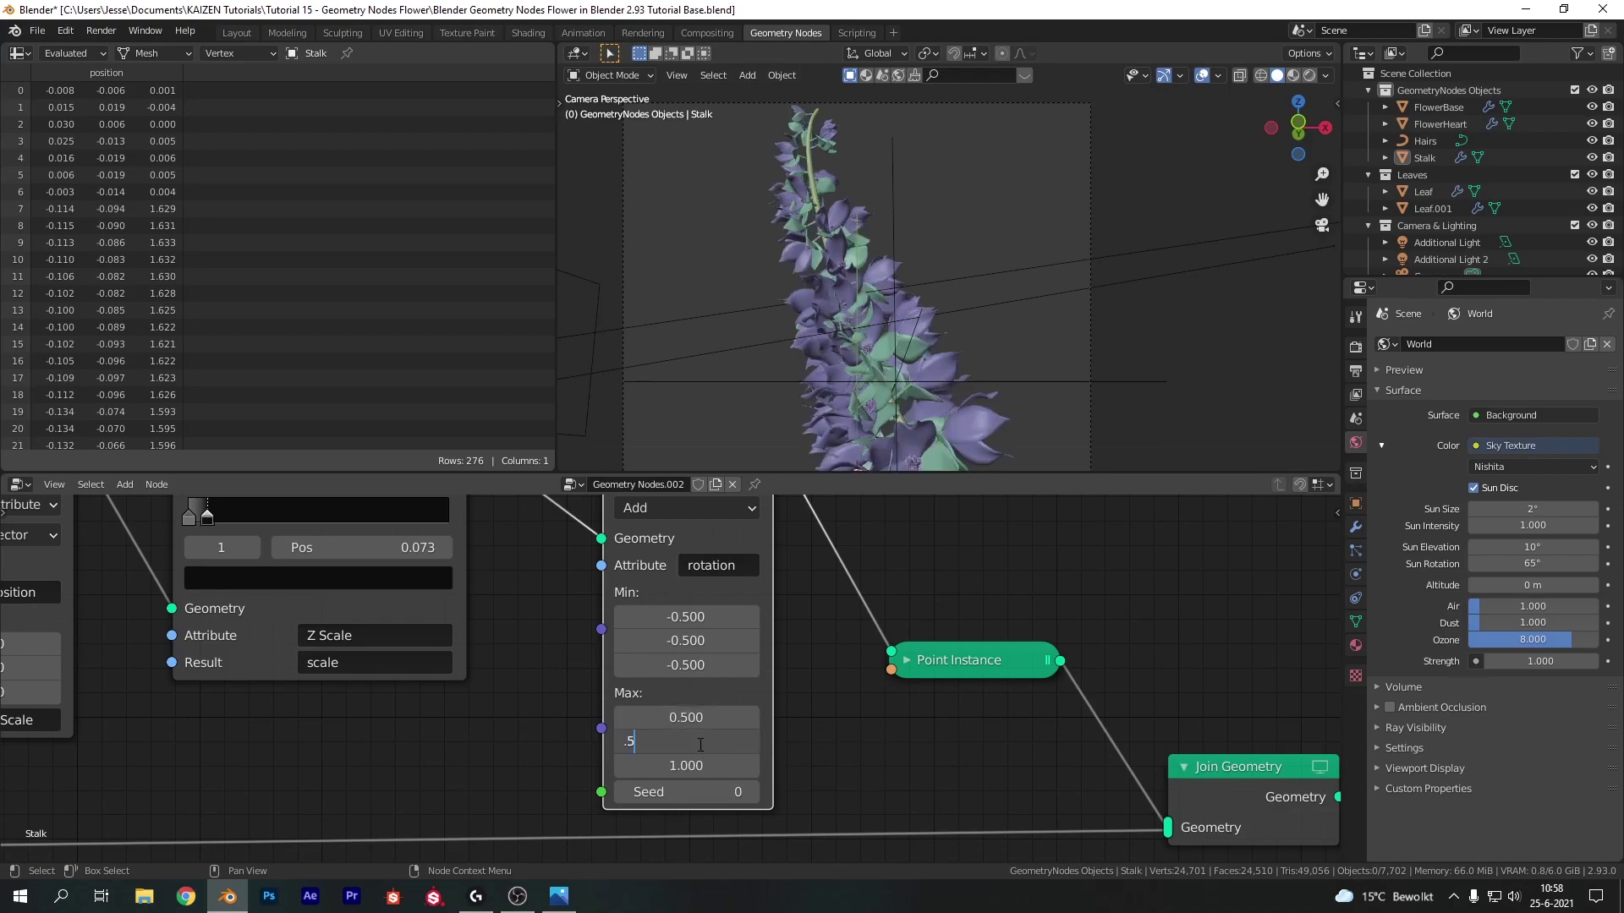
key(Return)
- Try different Max Z values for the rotation randomization and settle on 14
click(689, 765)
text(3.3)
key(Return)
drag(685, 766, 896, 765)
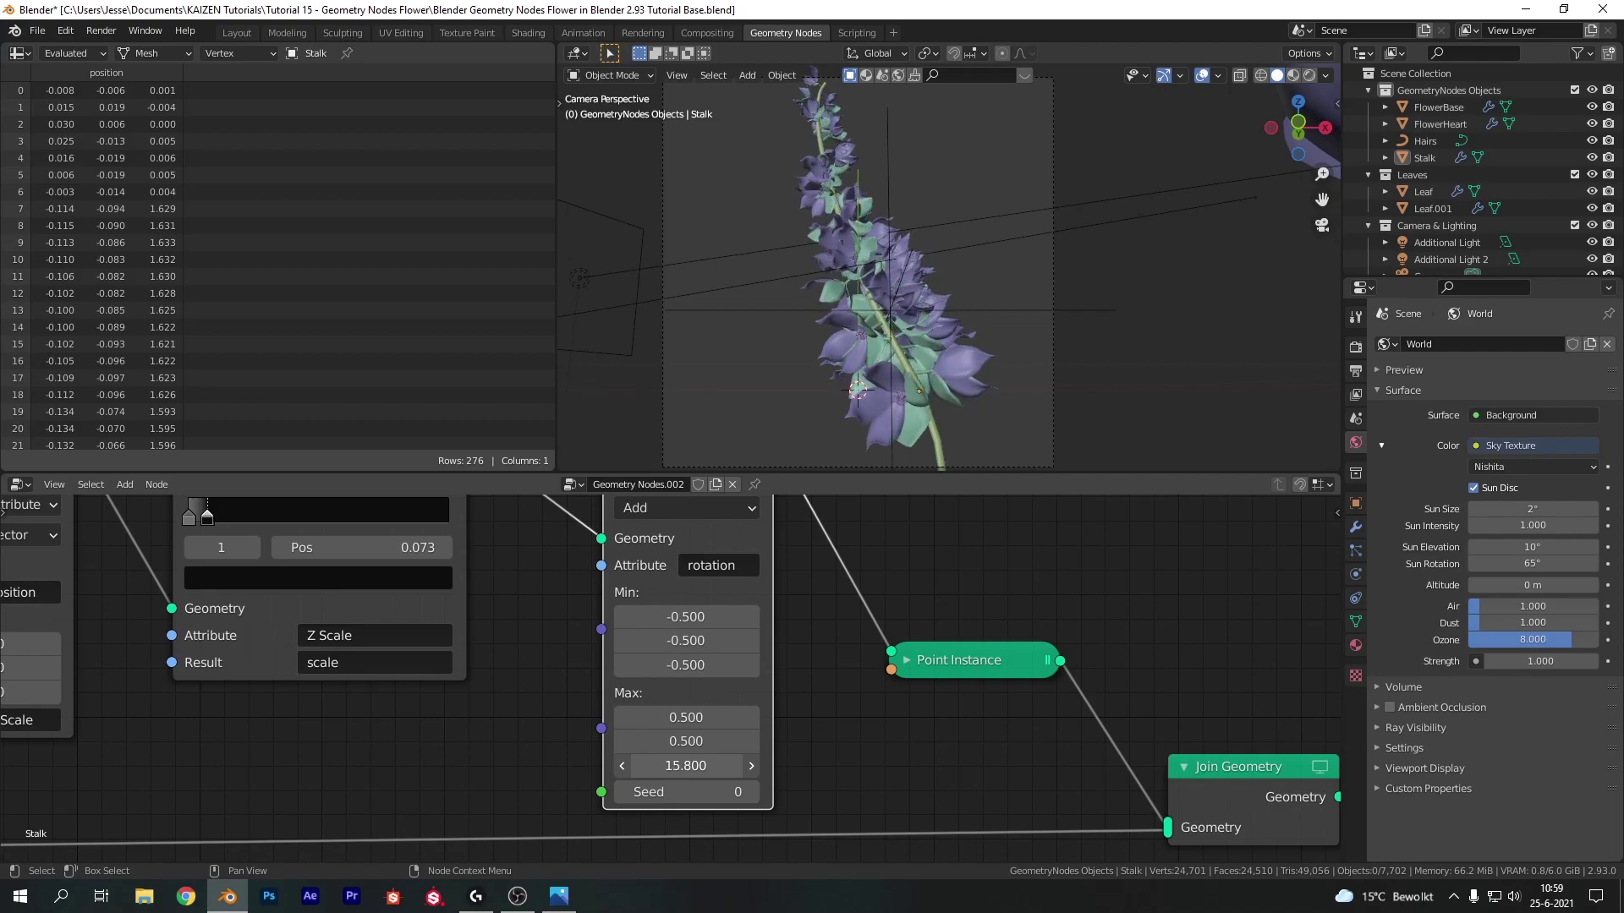
mouse_move(686, 765)
mouse_down()
mouse_move(702, 765)
mouse_move(626, 766)
mouse_move(706, 766)
mouse_up()
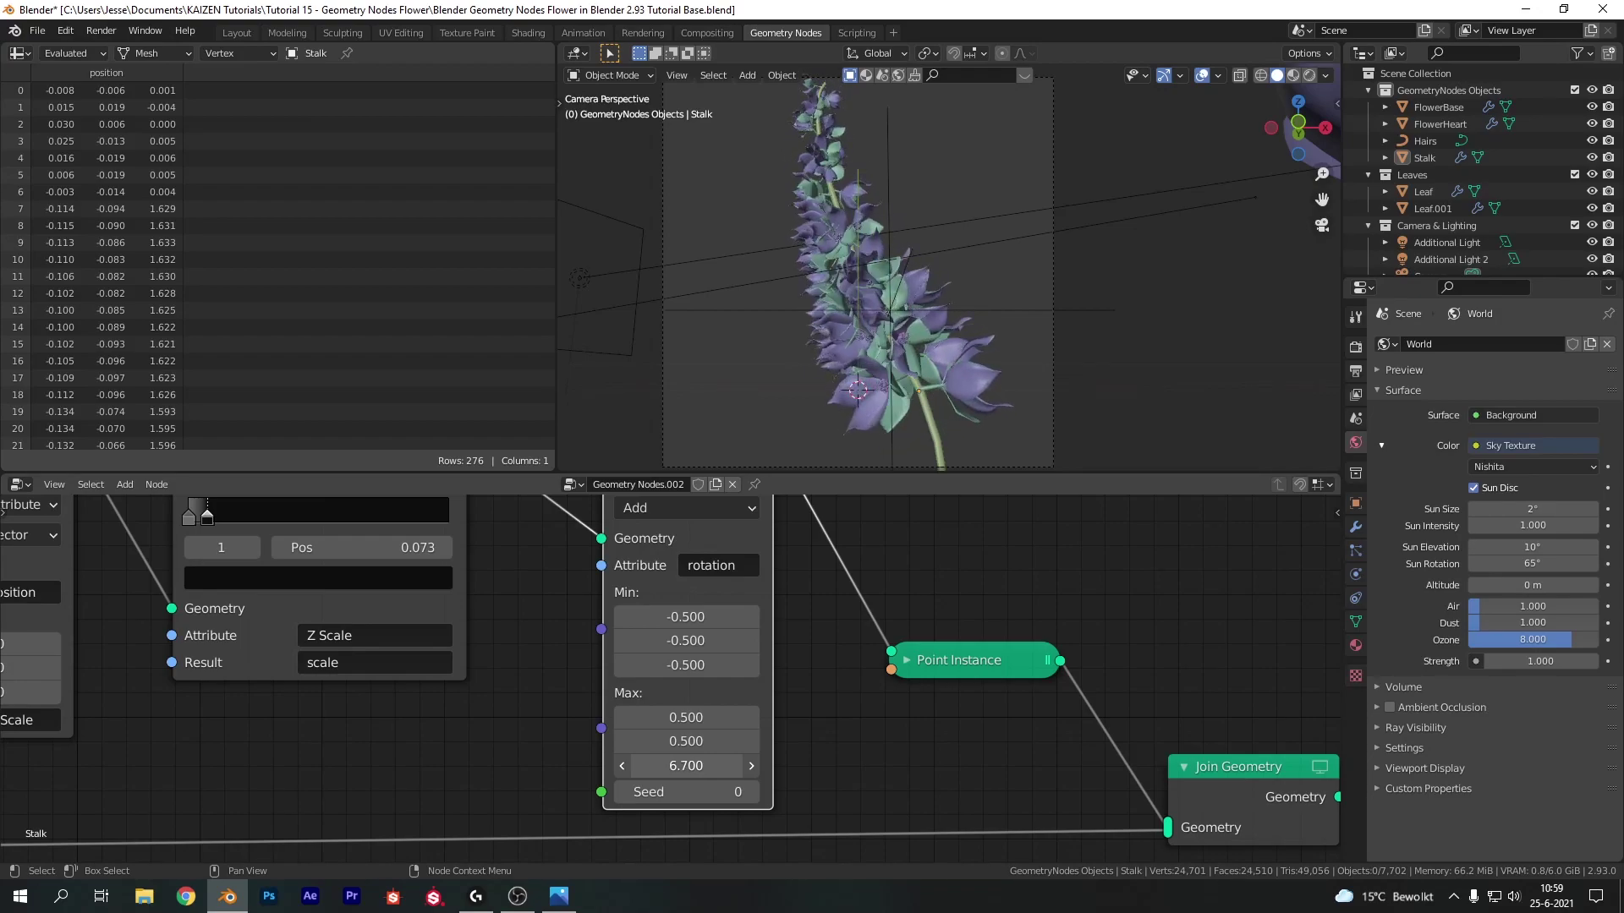
drag(686, 766, 719, 765)
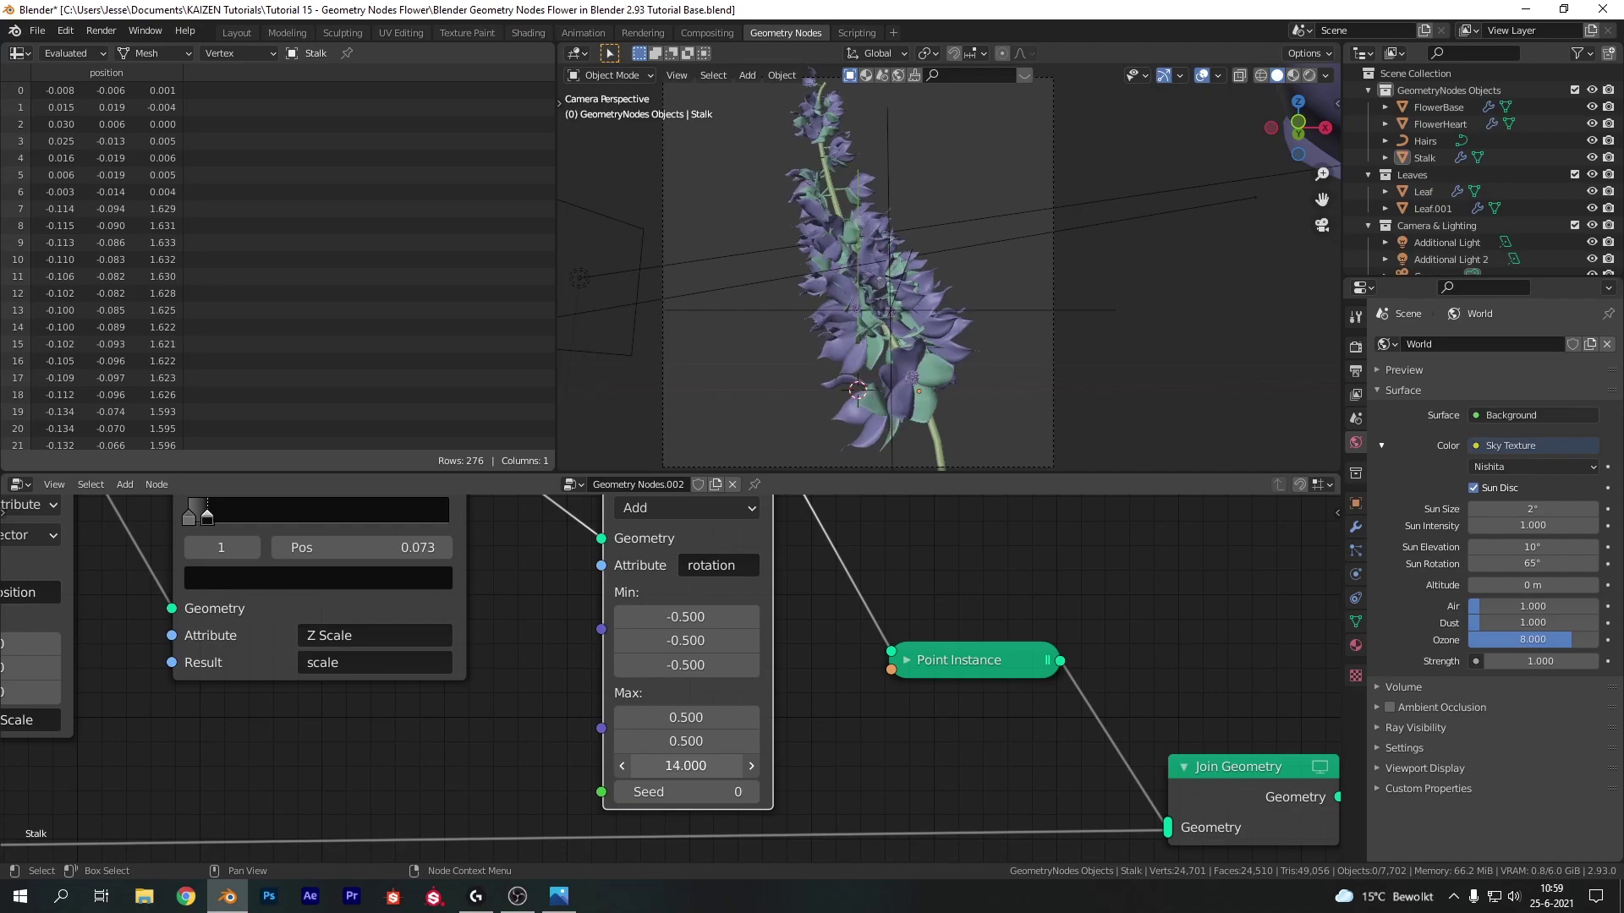
- Move the scale ramp's near-black stop to position 0.064 and check the flower sizes in the viewport
scroll(567, 658, down, 3)
scroll(567, 658, up, 2)
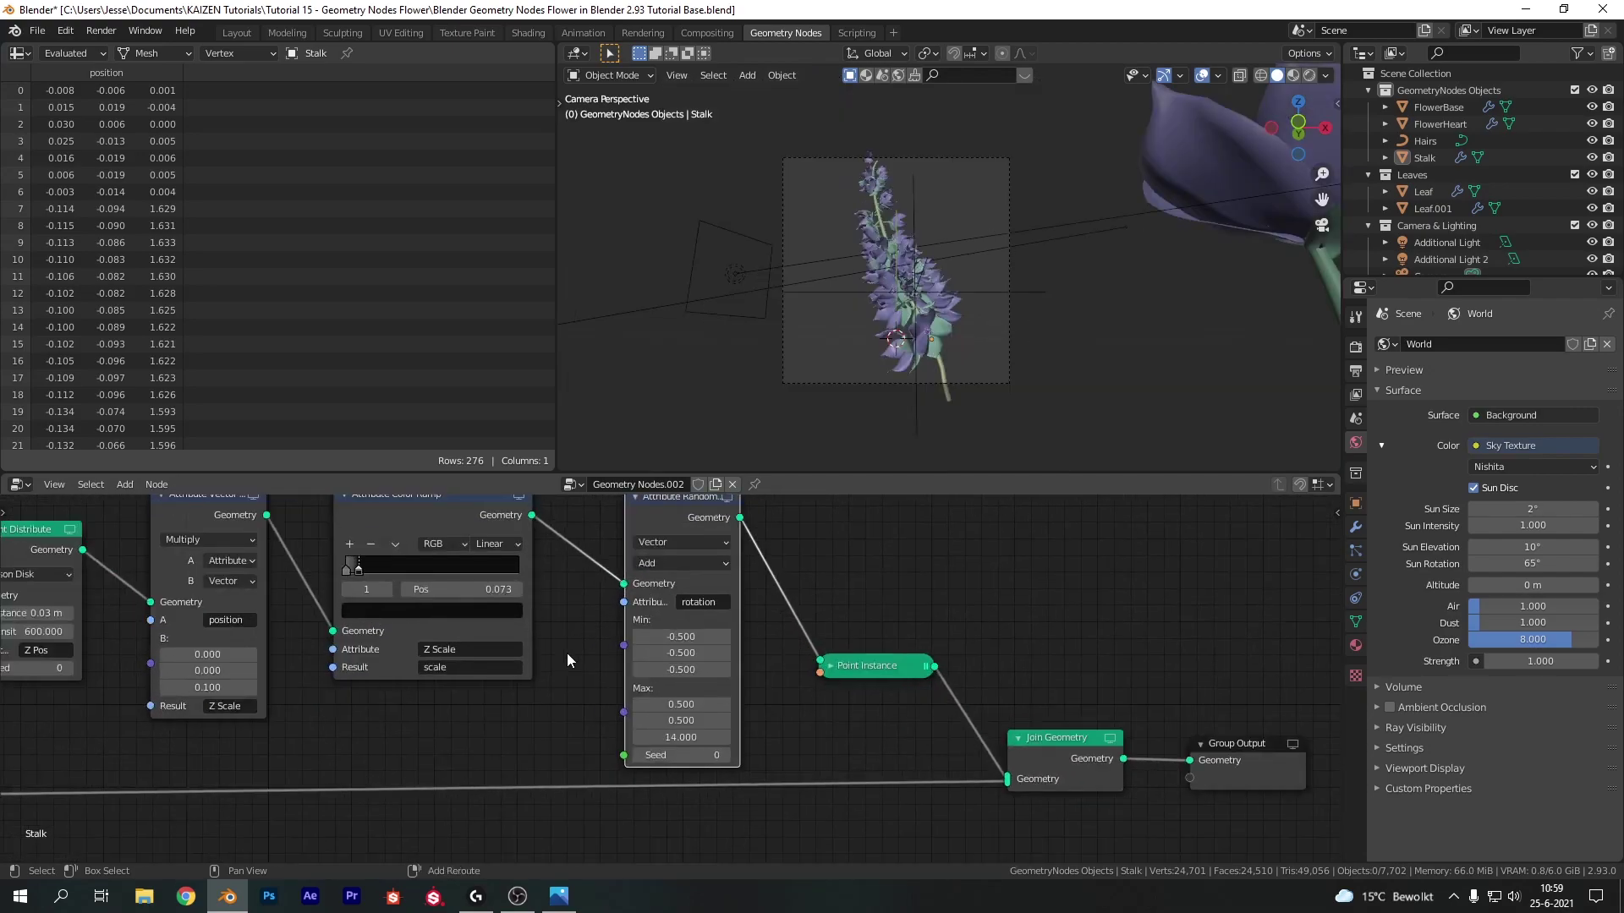
scroll(490, 646, up, 3)
drag(429, 651, 426, 651)
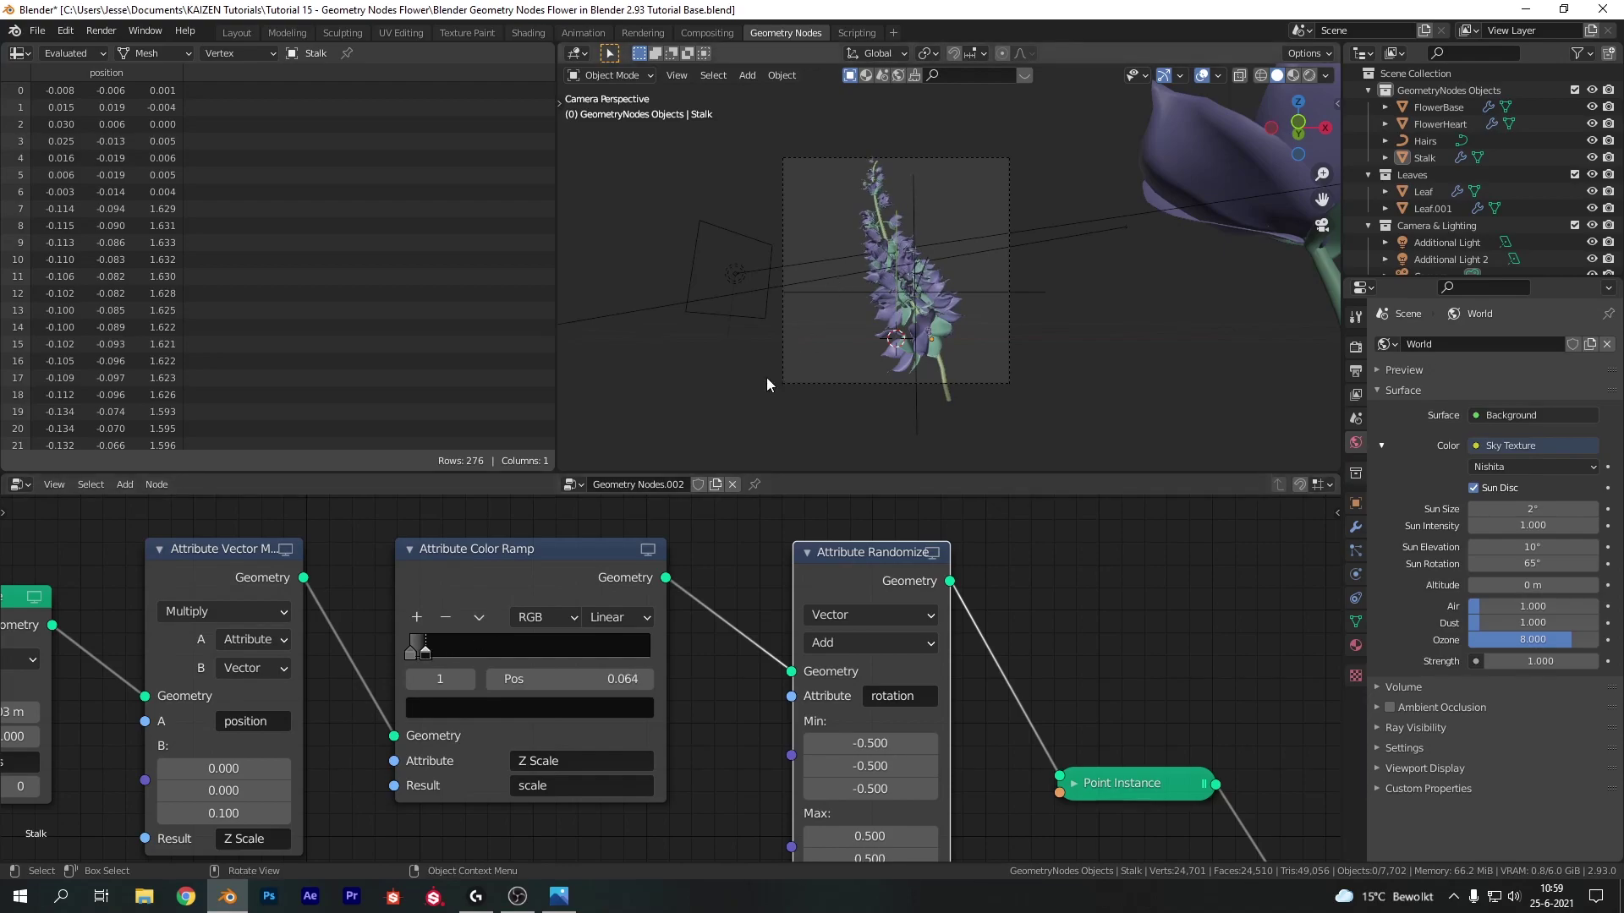
scroll(871, 199, up, 3)
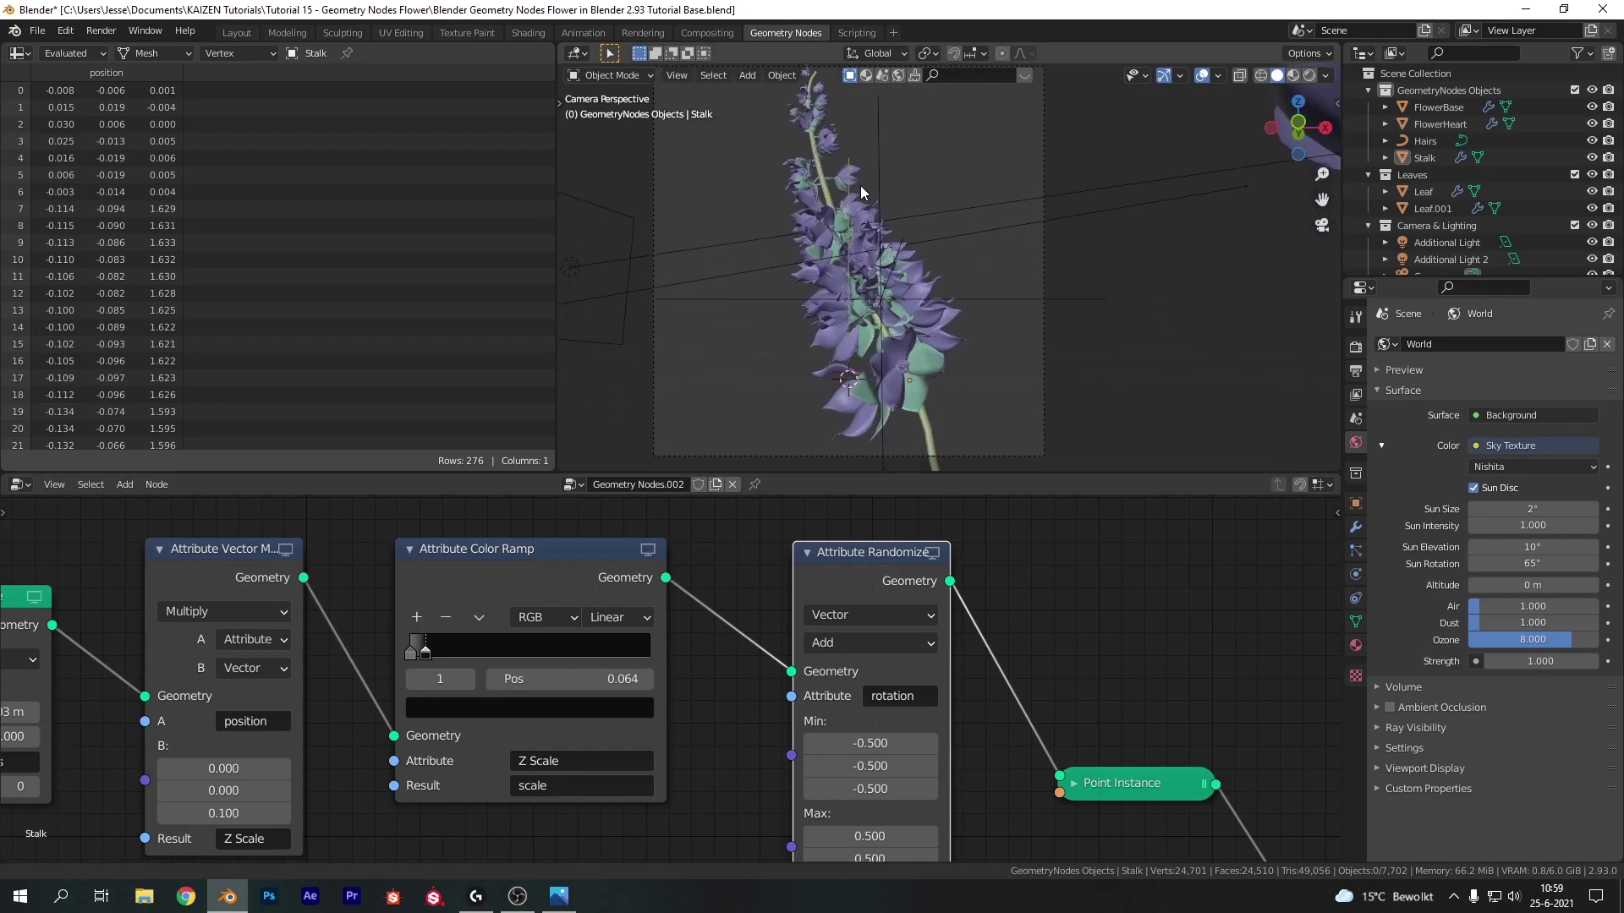
scroll(943, 418, down, 4)
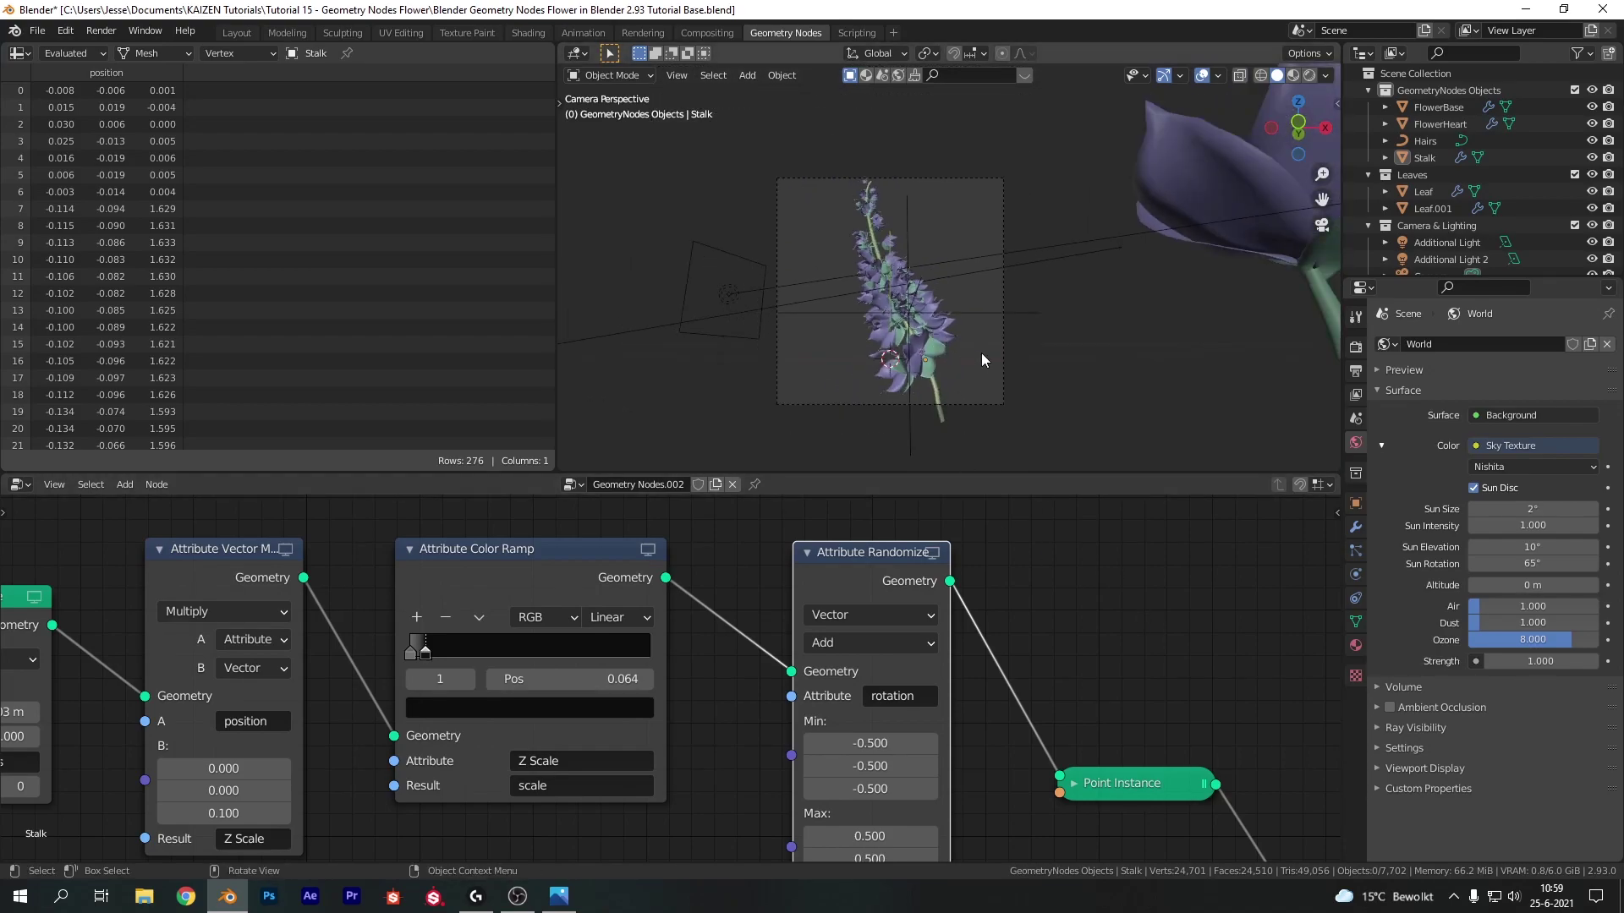
- In the Layout workspace's camera view, move the camera slightly back along global Y and preview the flower in rendered shading
click(247, 34)
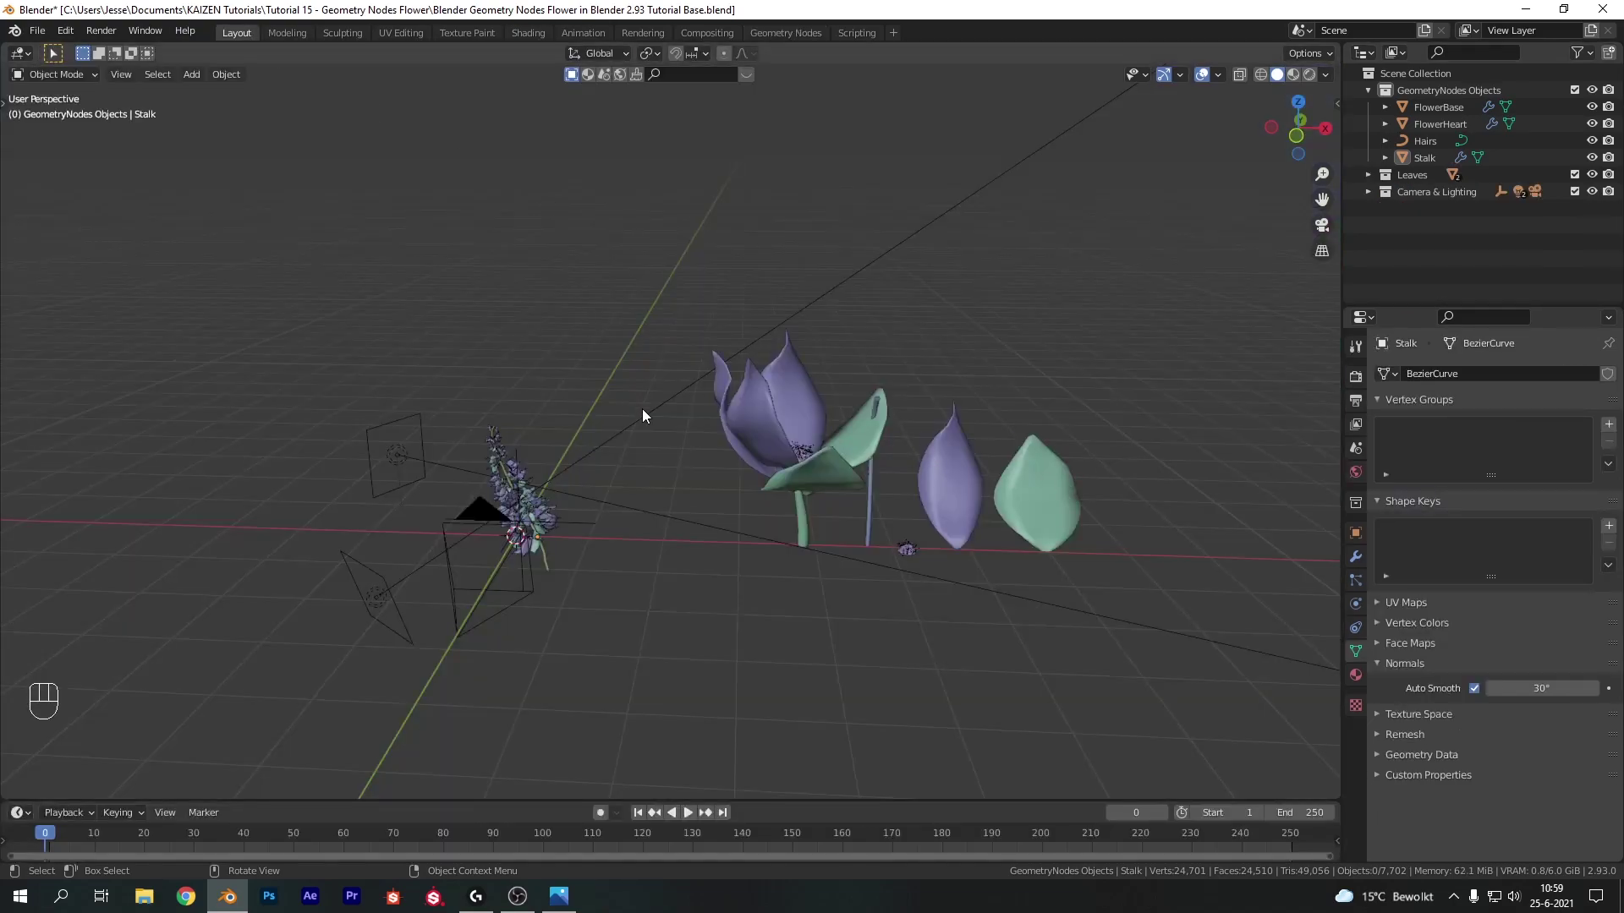
key(KP_0)
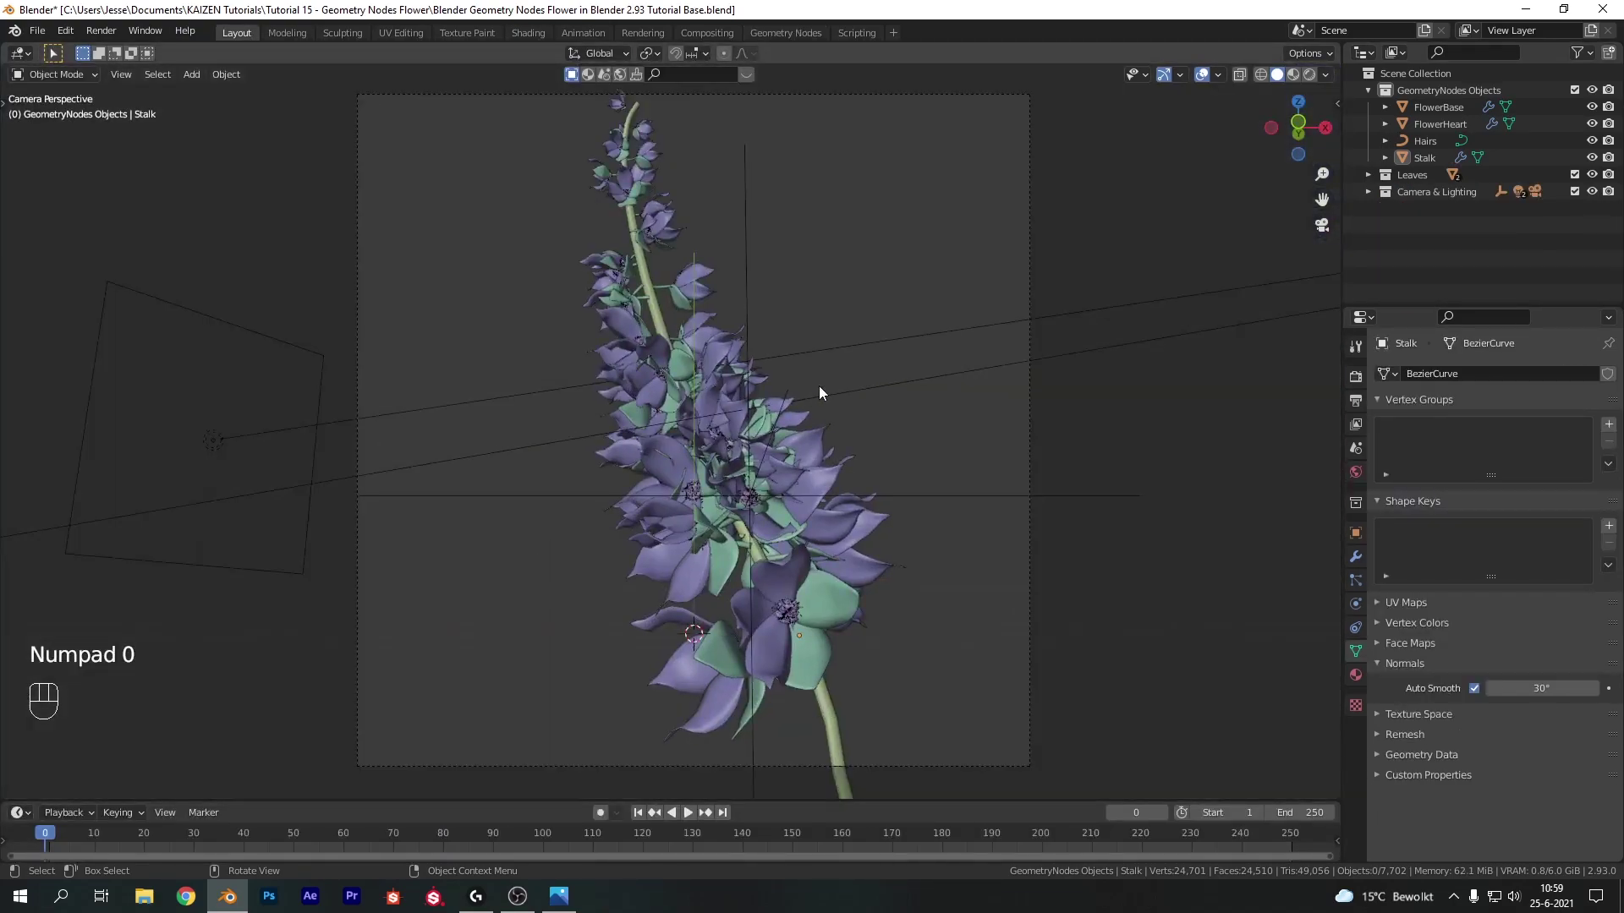
scroll(863, 264, down, 1)
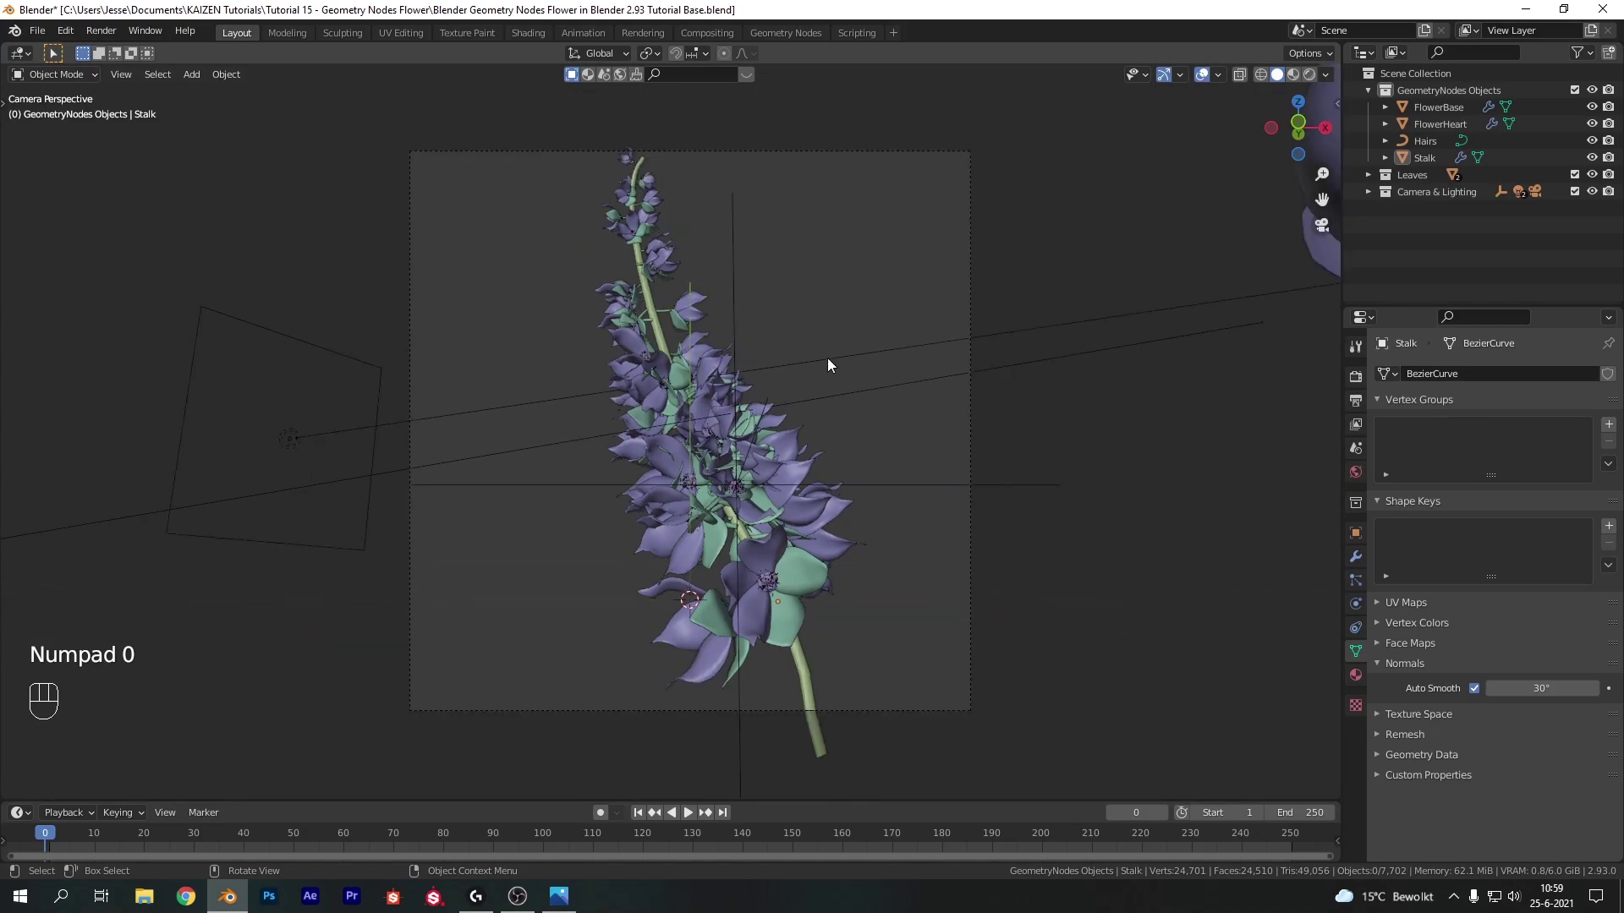
click(880, 149)
key(g)
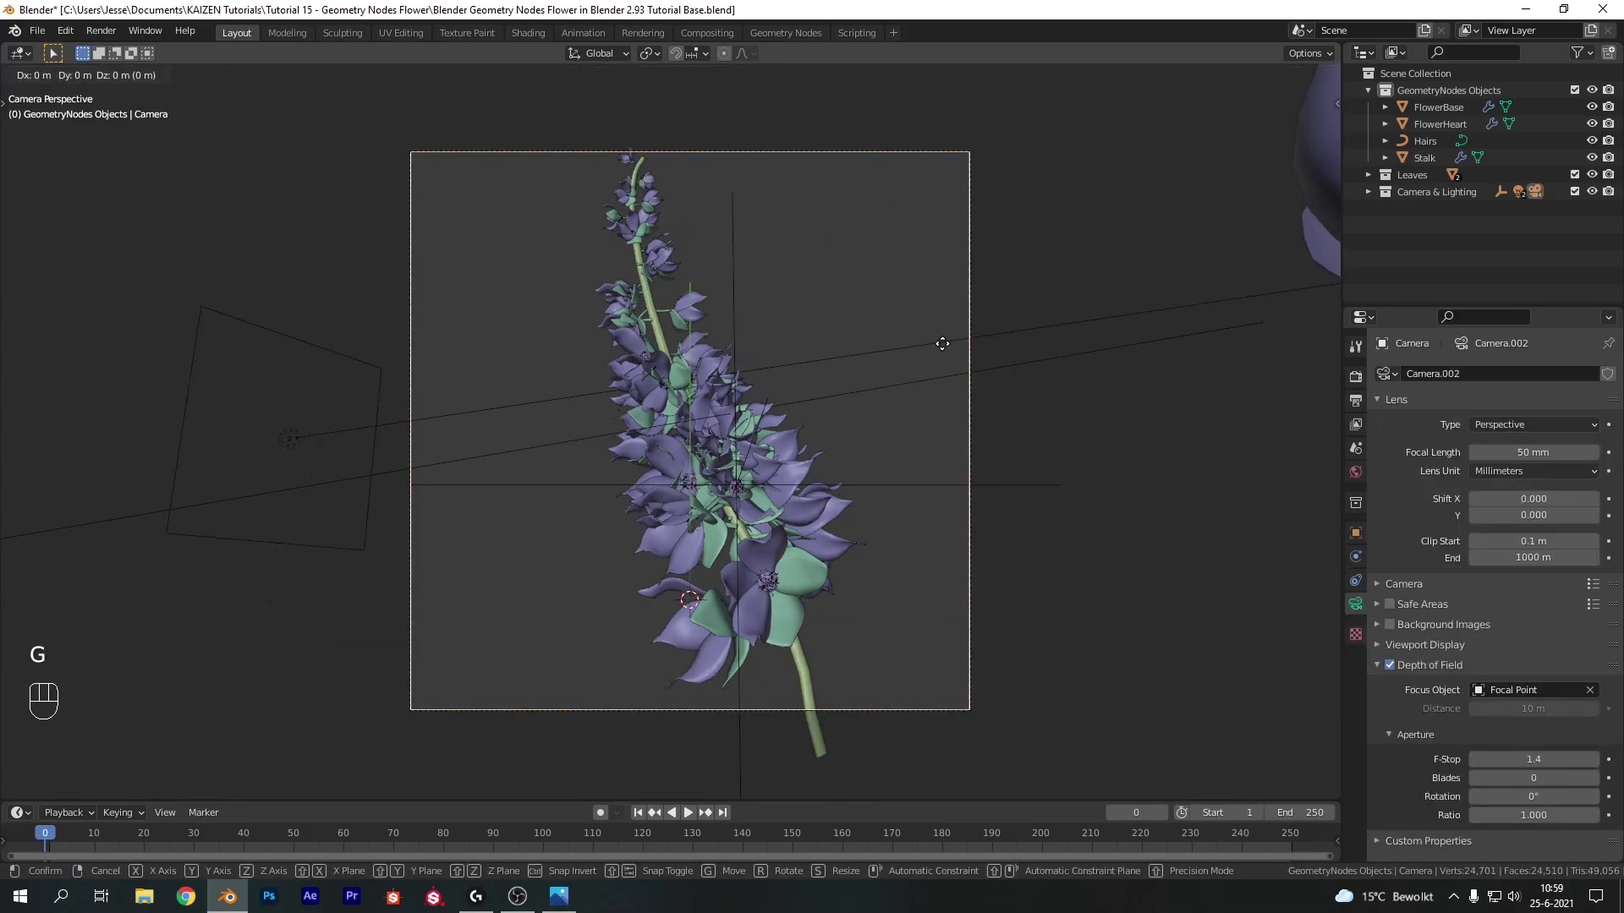
key(y)
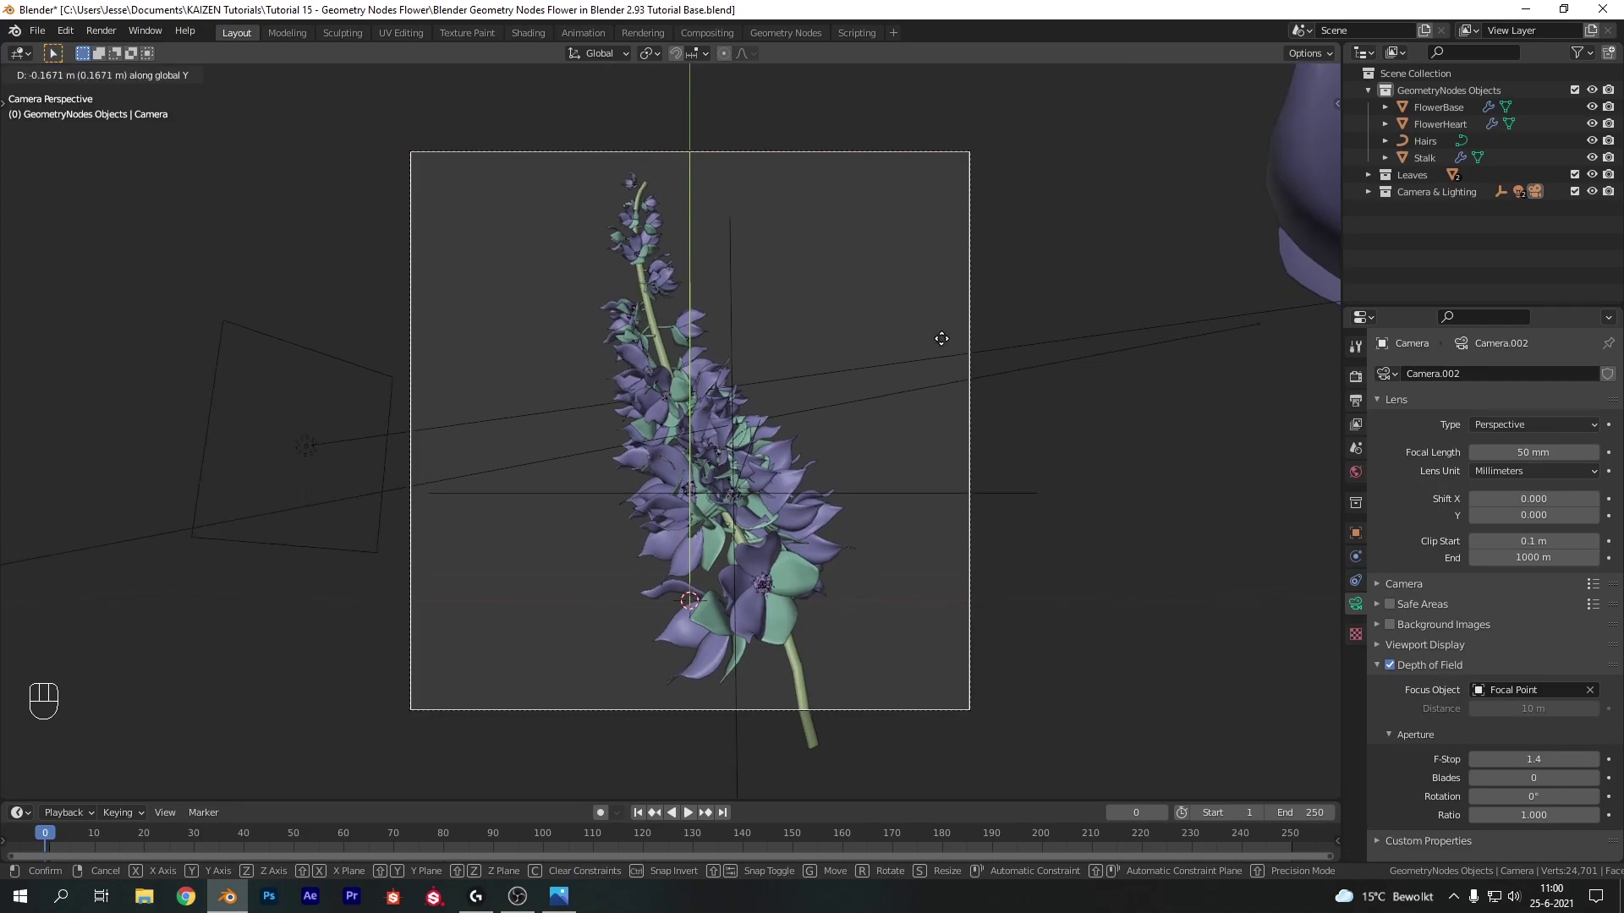
click(943, 353)
key(Escape)
key(z)
click(937, 264)
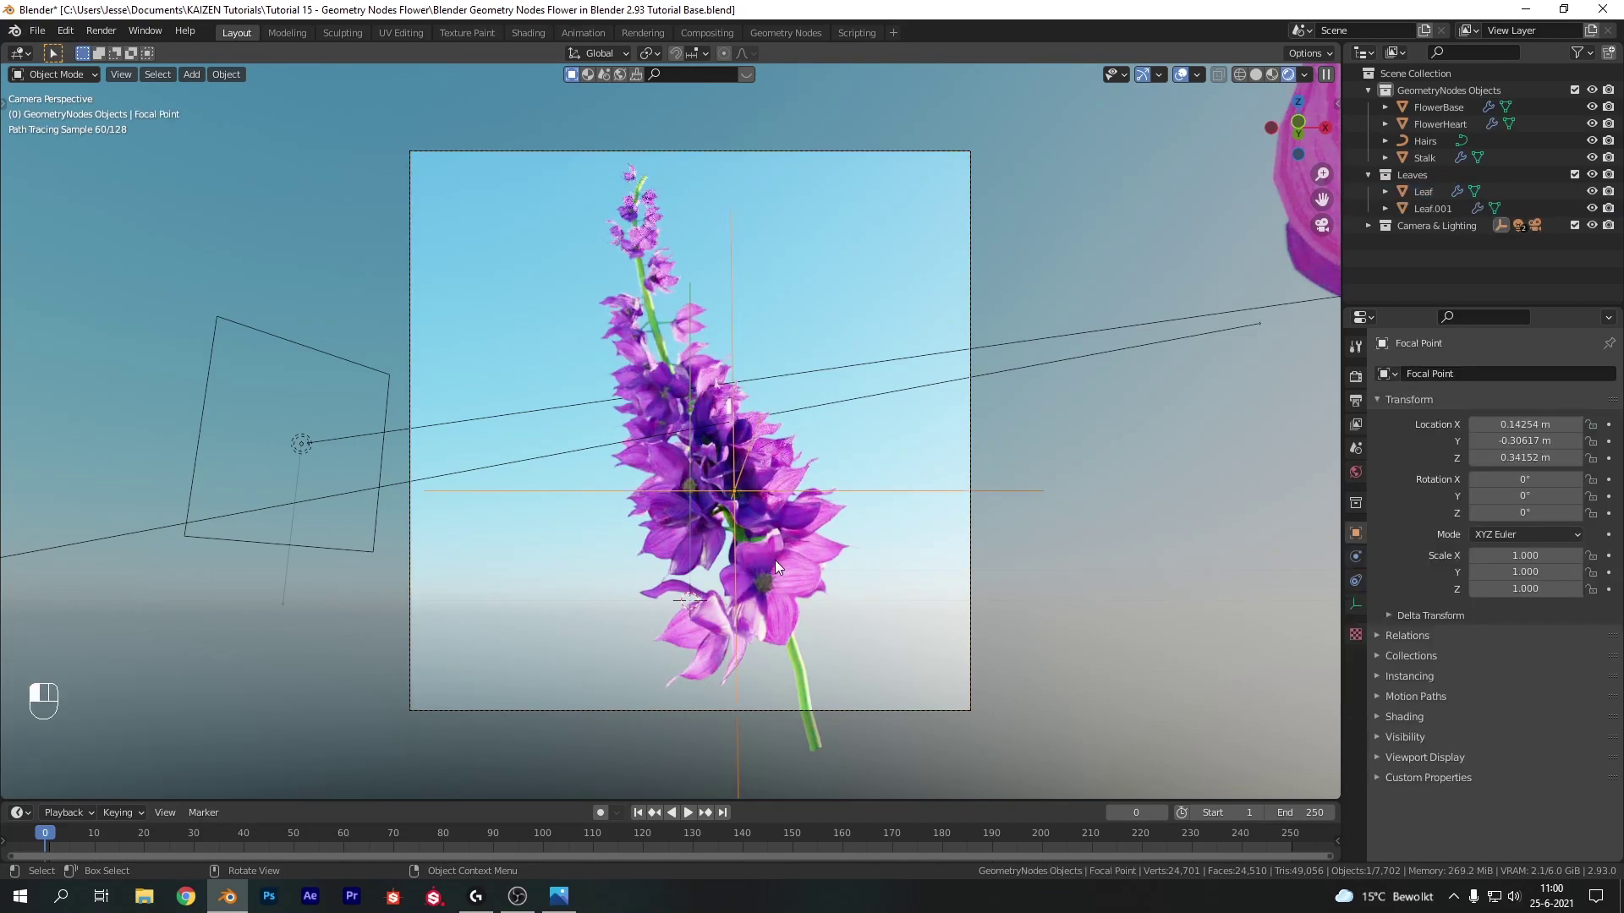
- Duplicate the Stalk, place the copy about 0.78 m away along X, and scale it to about 0.773
click(810, 671)
key(shift+d)
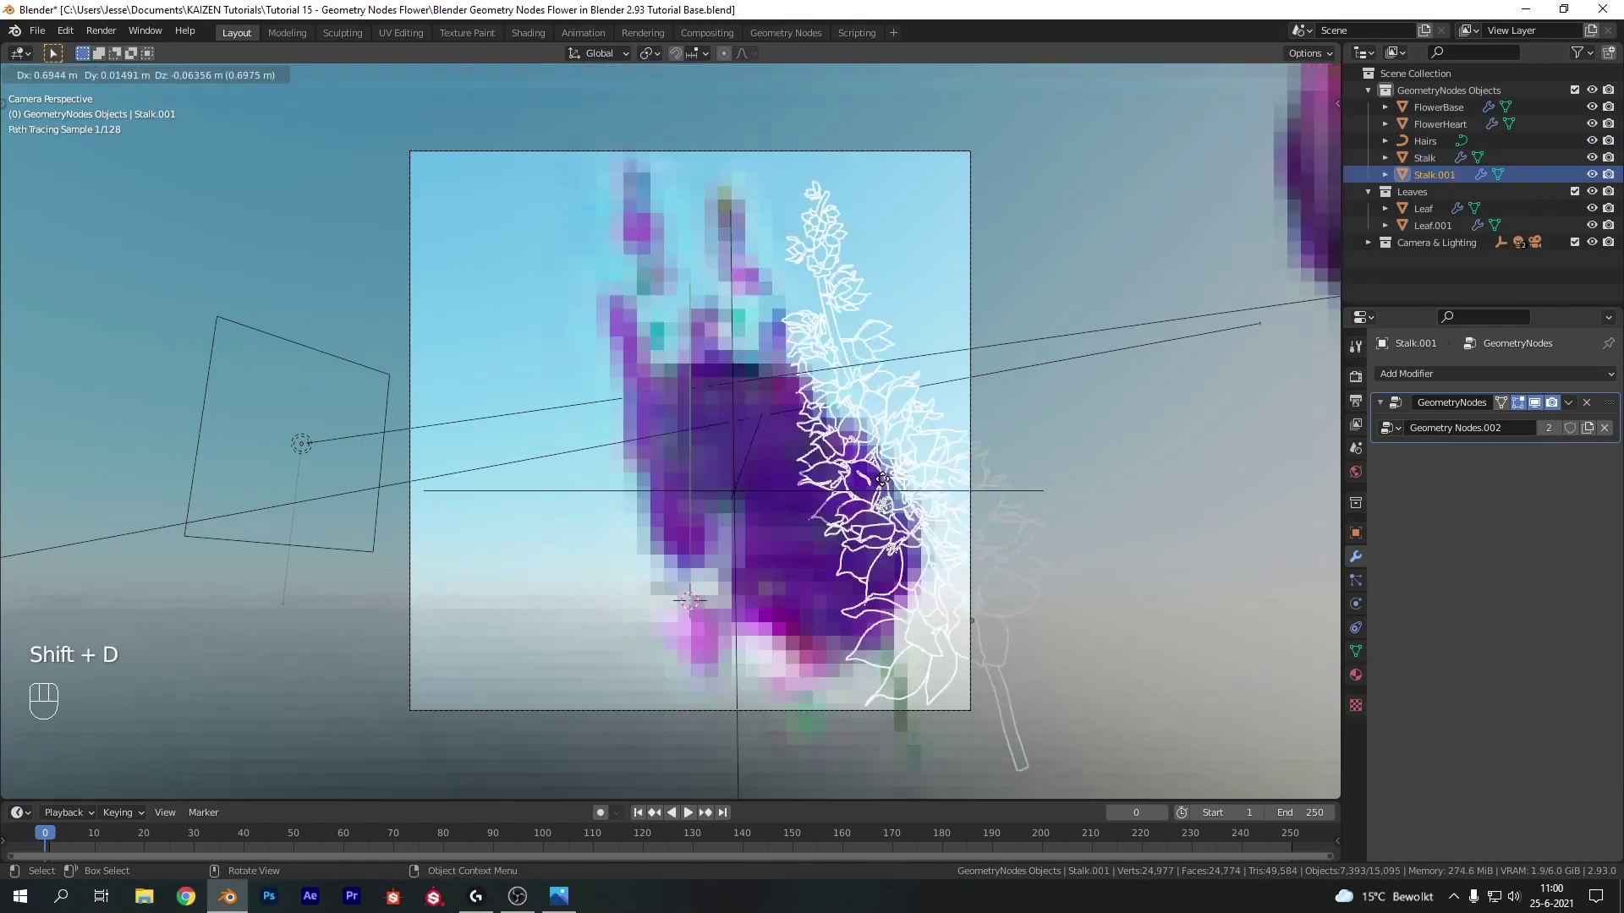
click(907, 478)
key(s)
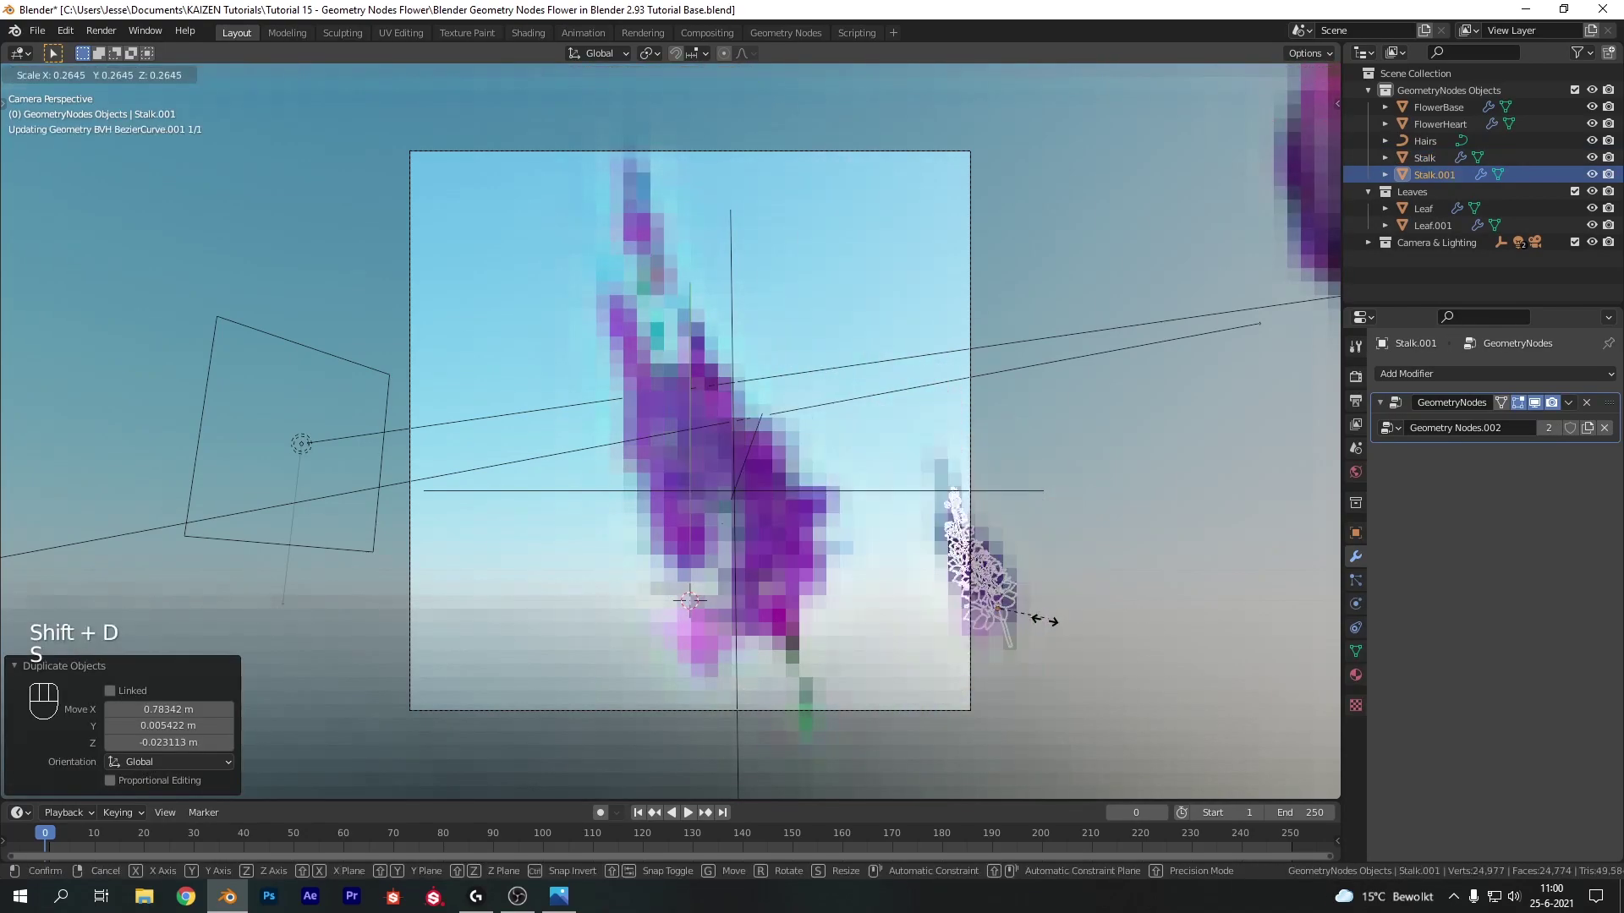
click(1111, 687)
- Return to solid shading, then rotate the duplicated stalk about global Z and tilt it away from the original flower
key(z)
click(1166, 643)
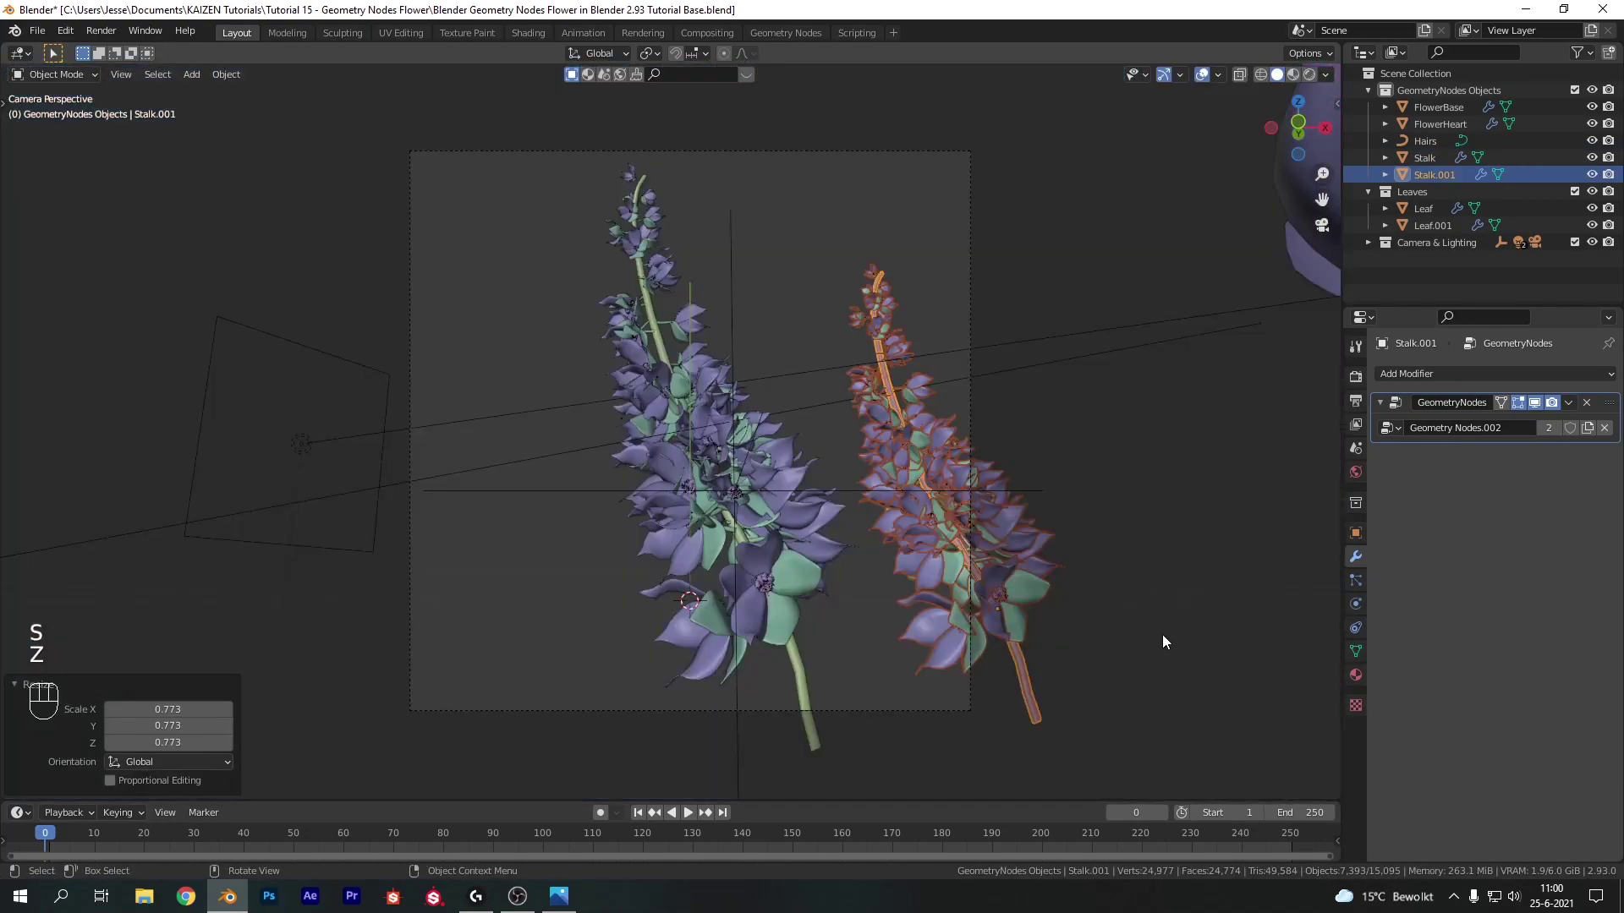
key(r)
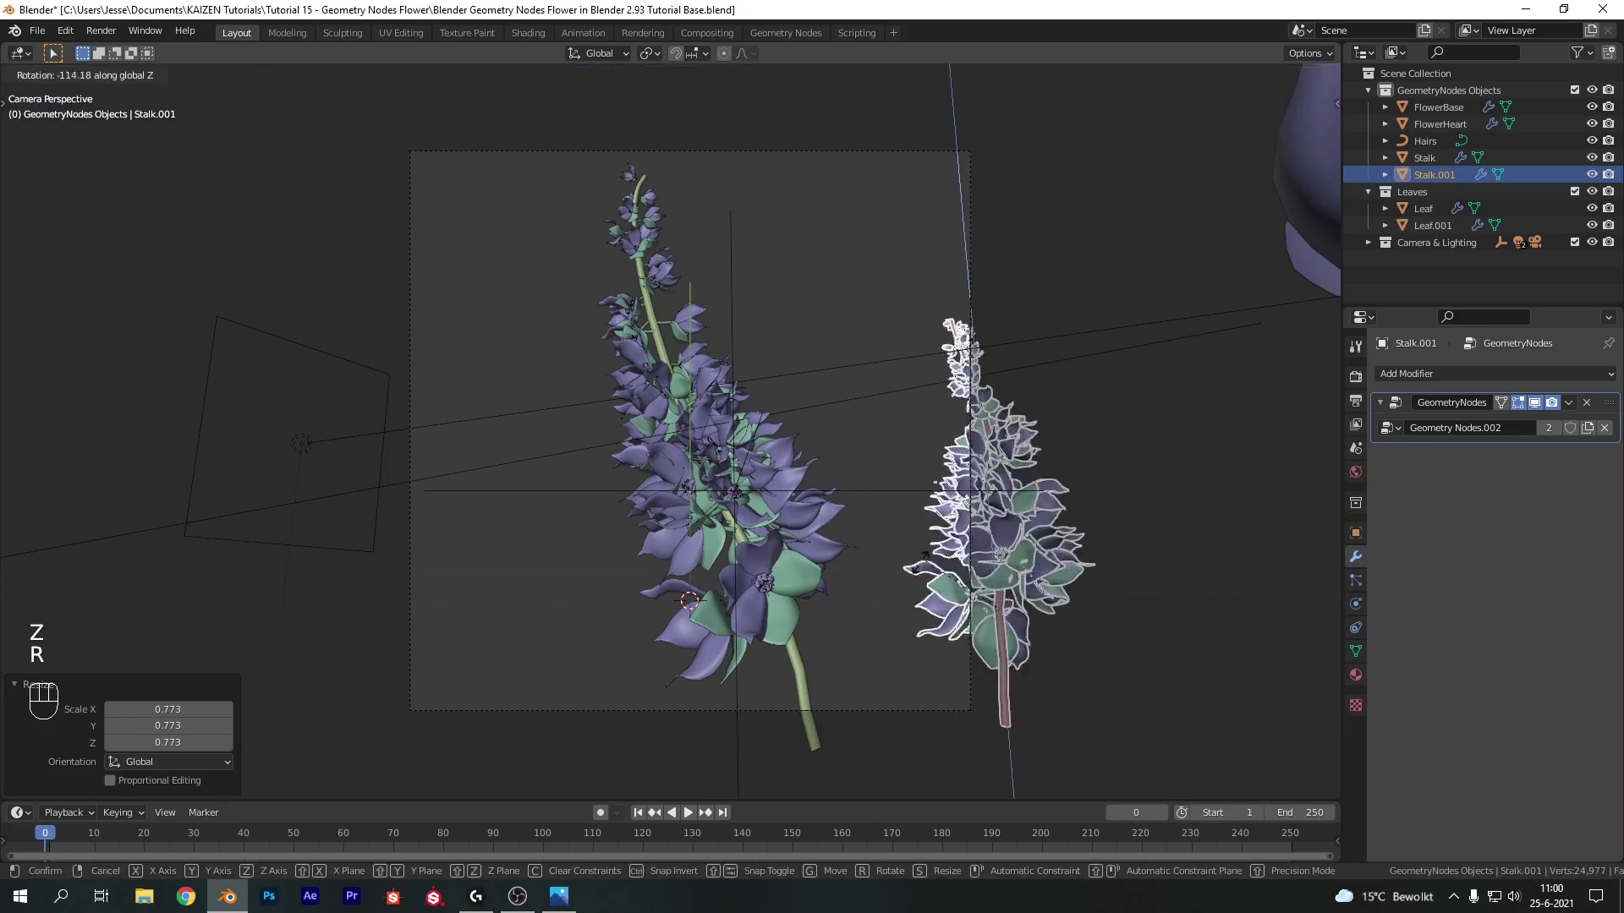
click(841, 580)
key(r)
click(1223, 507)
- Move the duplicated stalk about 0.49 m back along X beside the original stem and scale it by about 0.893
key(g)
click(1147, 600)
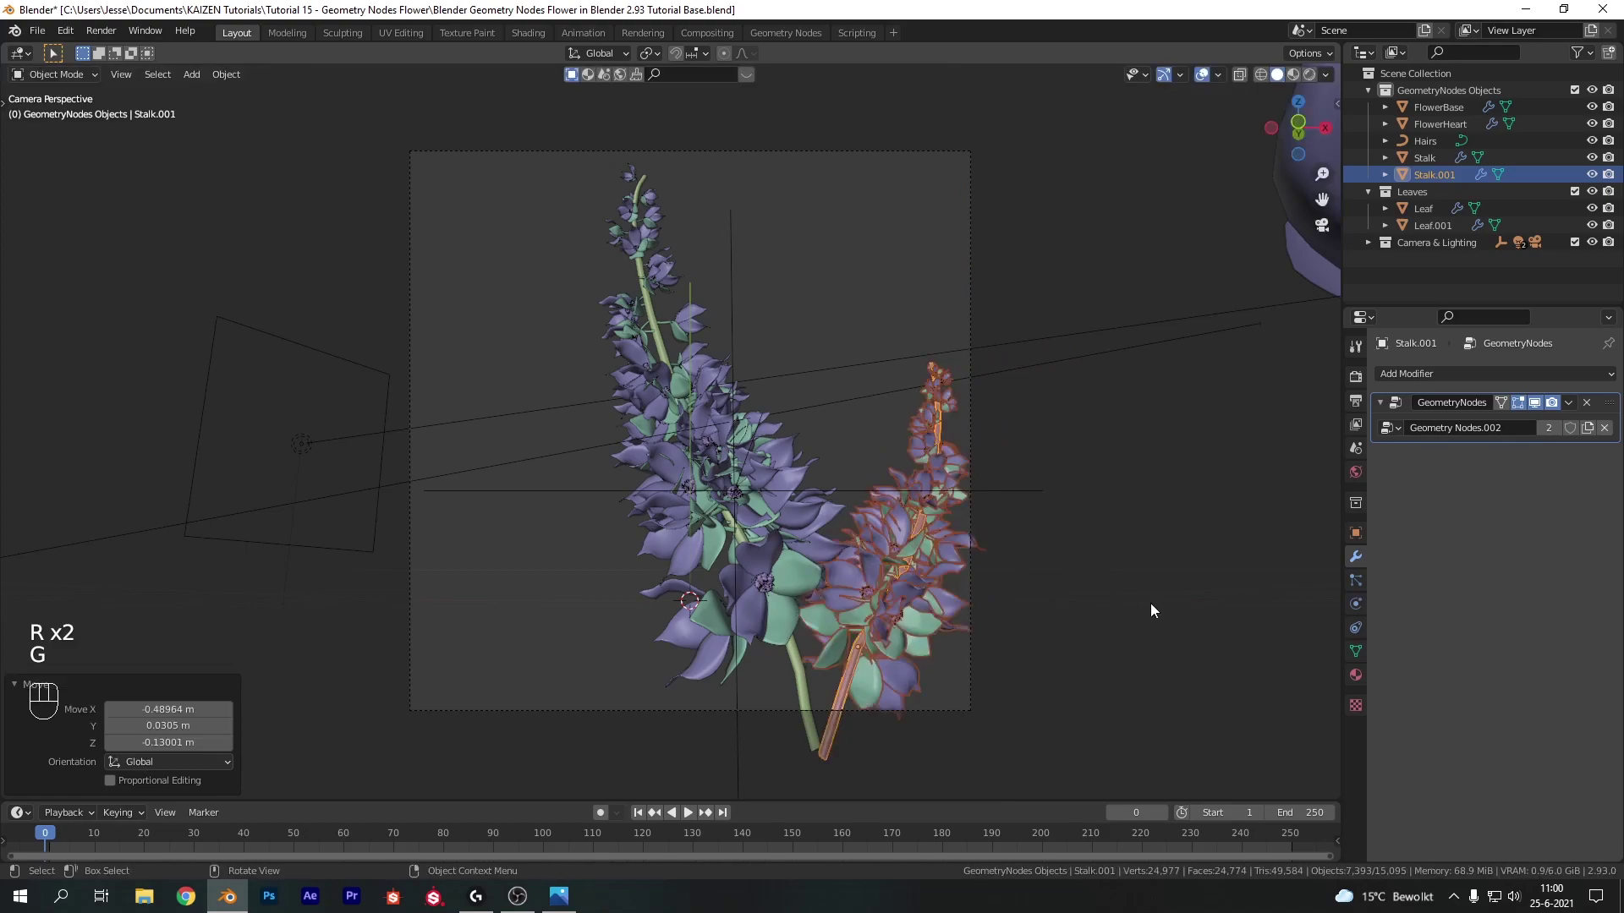
key(s)
click(1113, 607)
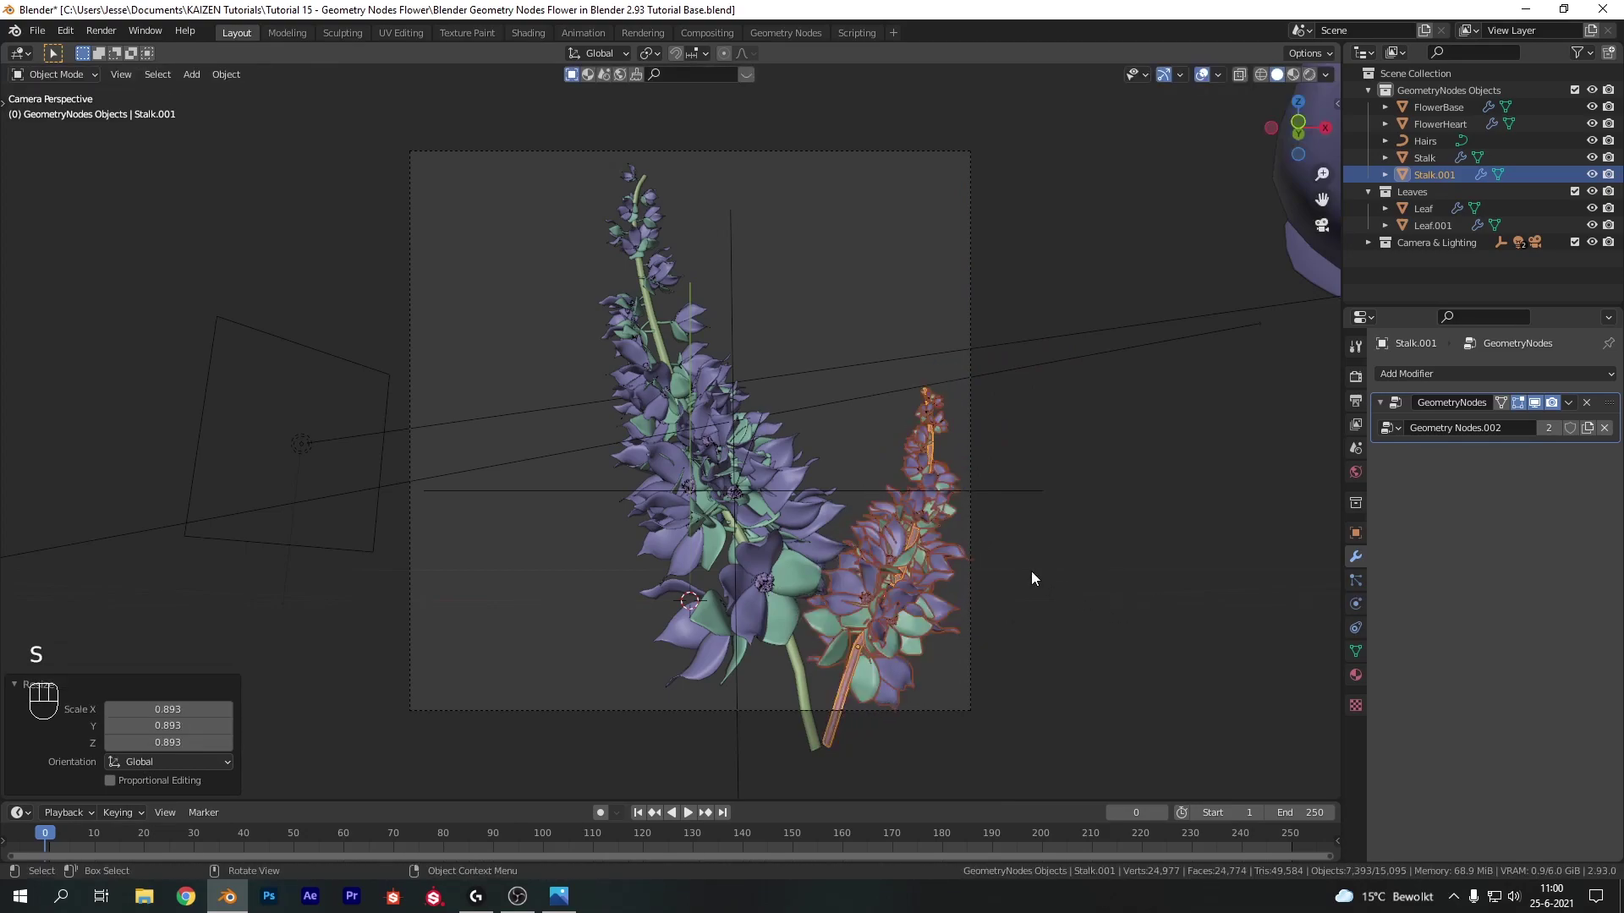
- In top view, move the duplicated stalk about 0.39 m along Y, behind the original flower
key(KP_7)
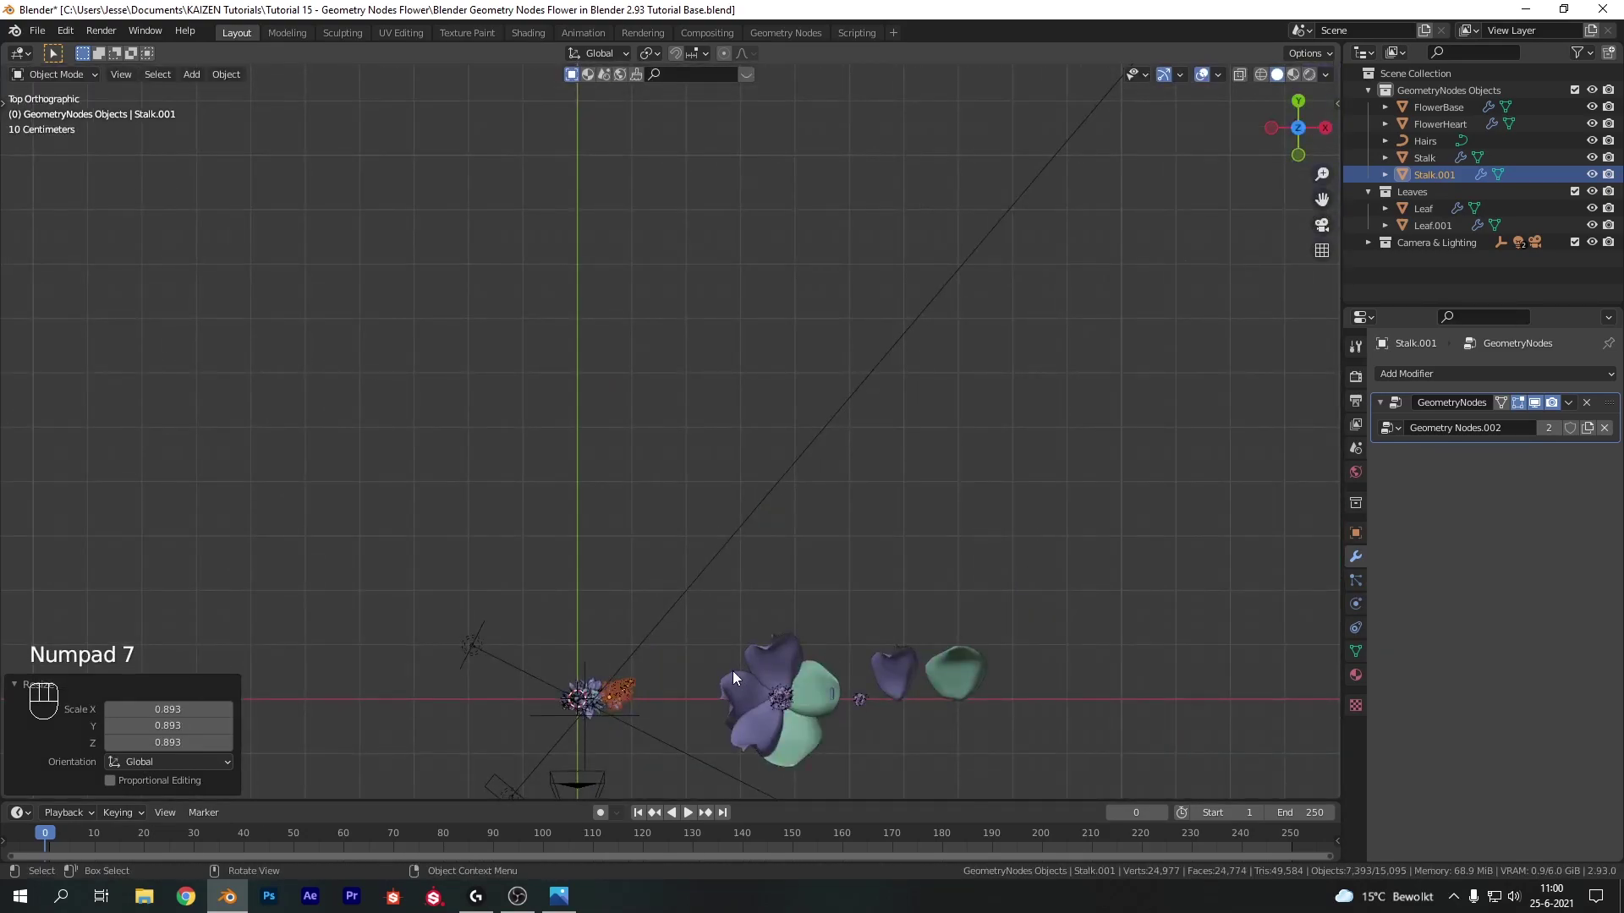
key(g)
click(734, 652)
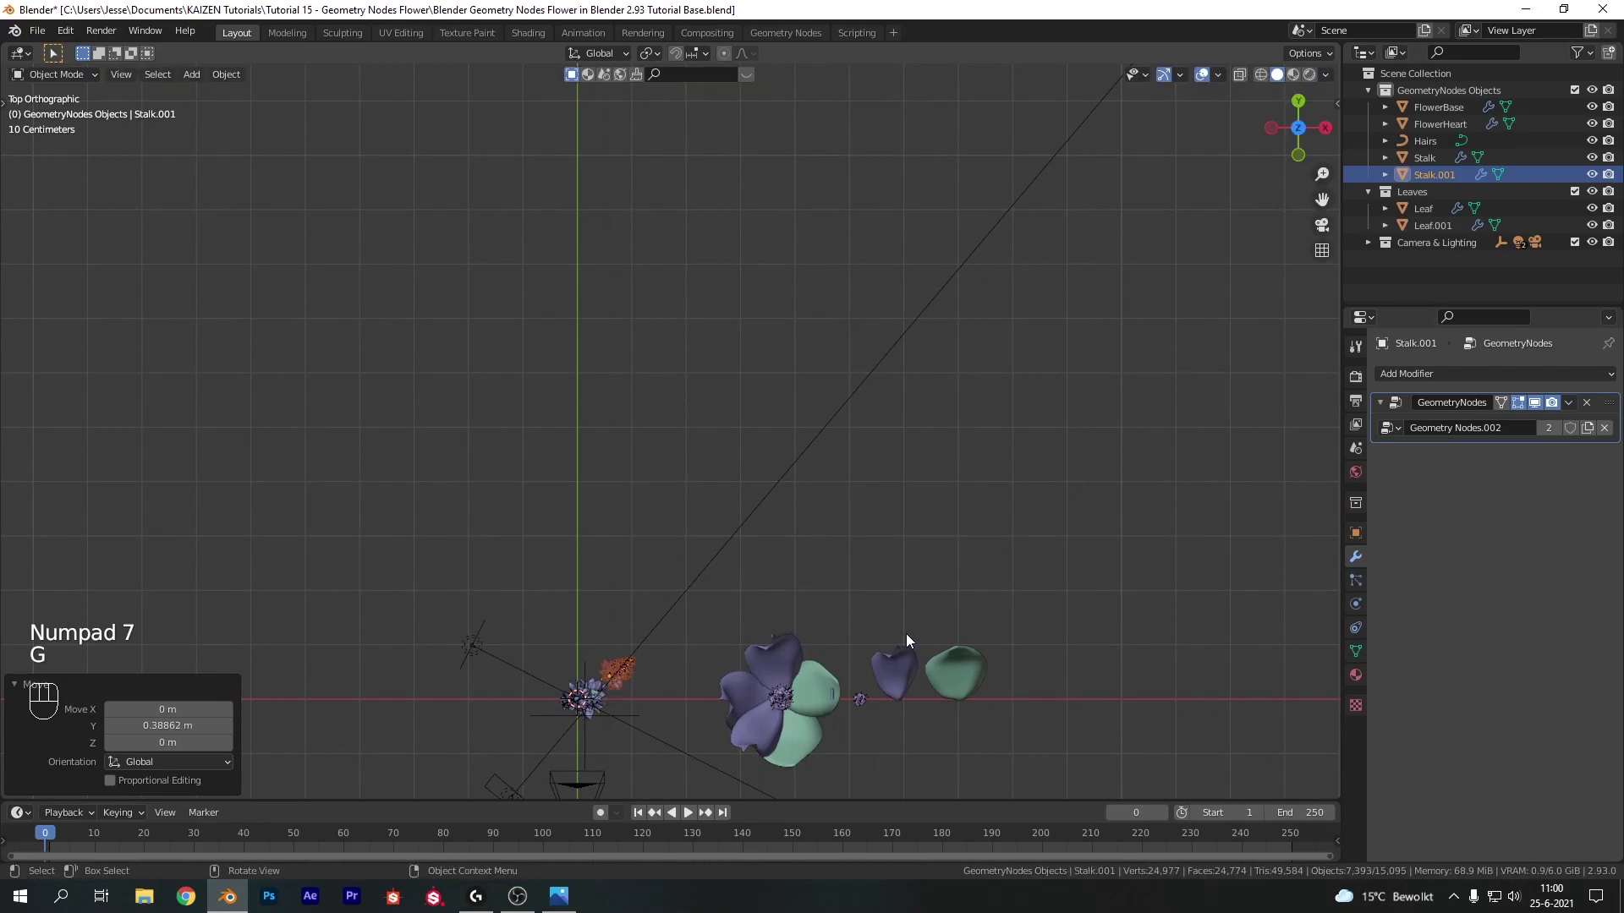
- Rotate the duplicated stalk in top view and move it about 0.03 m back along X and 0.11 m along Y
key(r)
key(g)
click(863, 568)
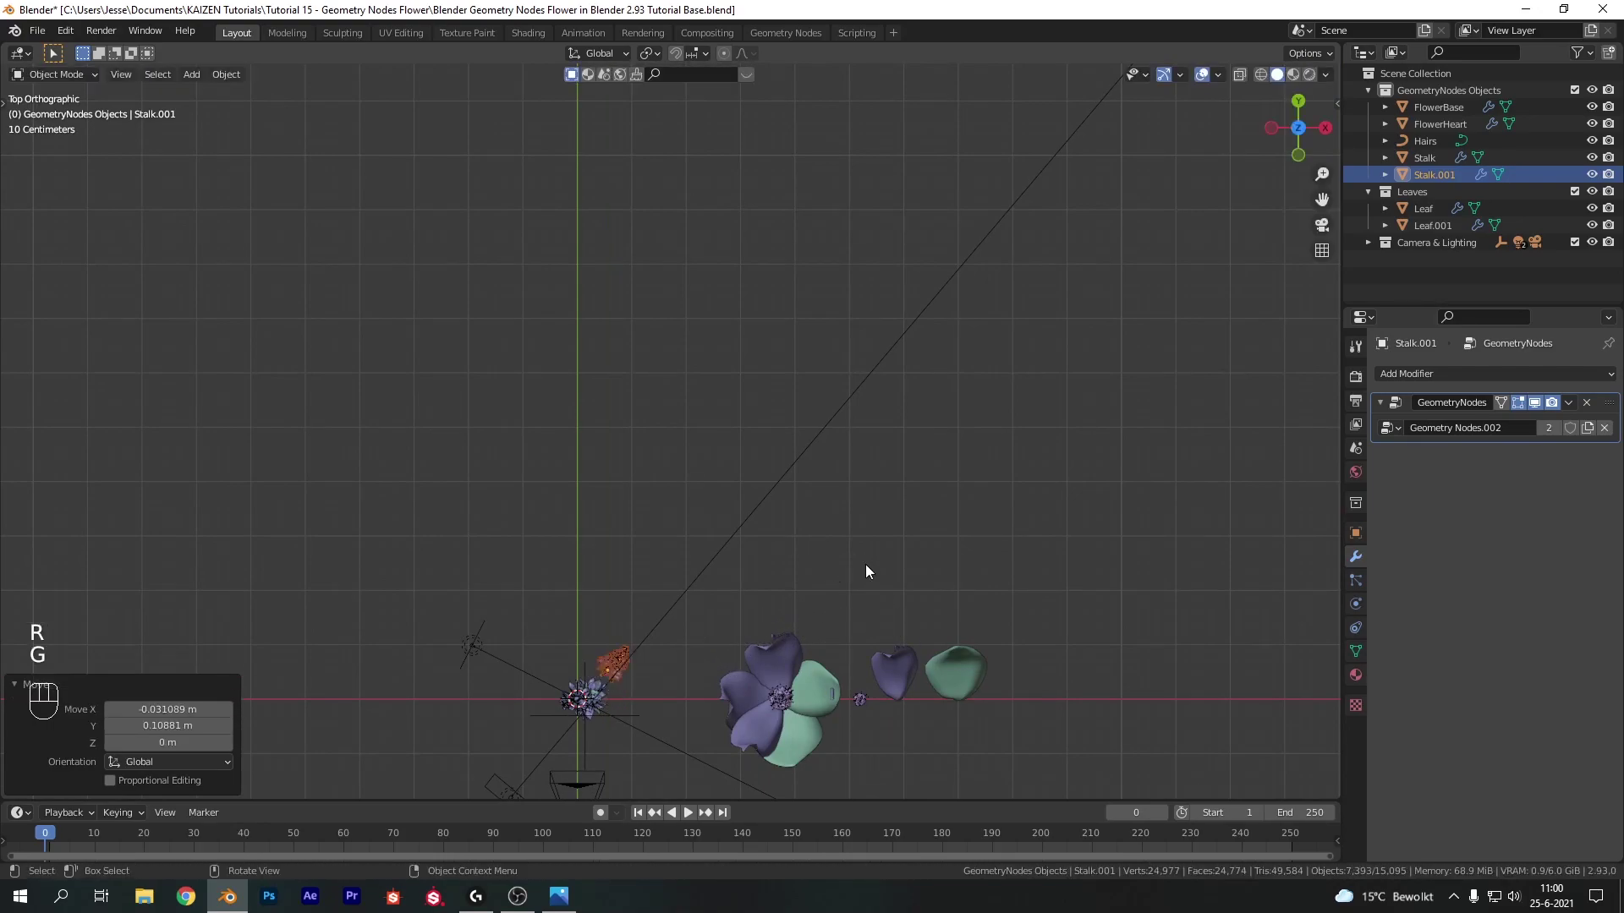
- Through the camera, move the duplicated stalk about 0.14 m along X and preview the composition in rendered shading with nothing selected
key(KP_0)
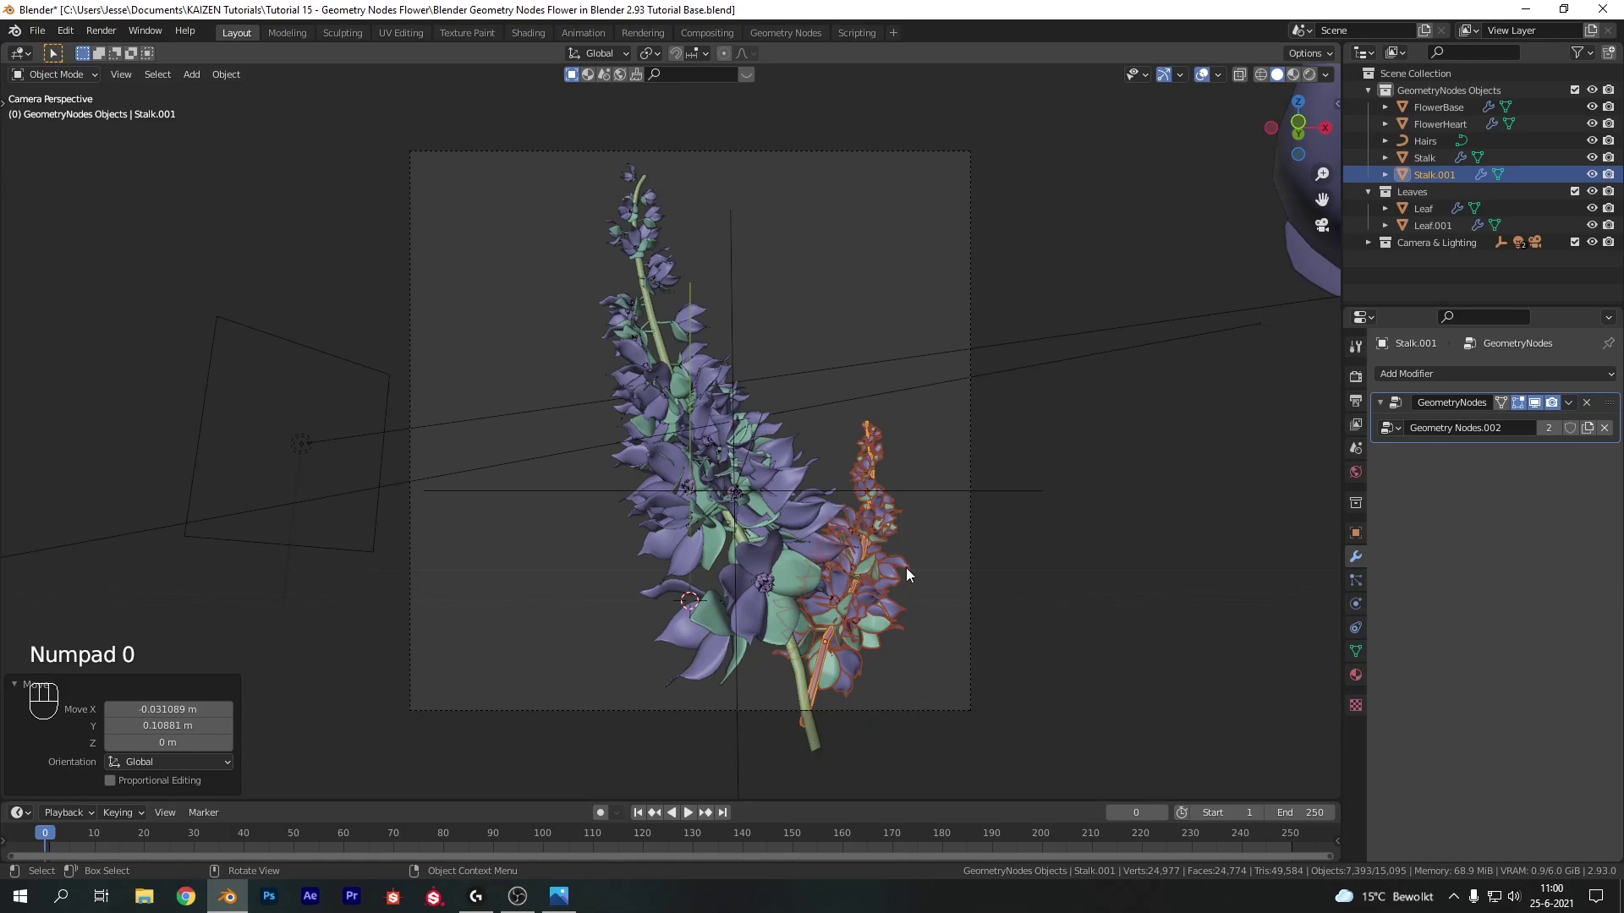
key(g)
key(x)
click(941, 570)
key(z)
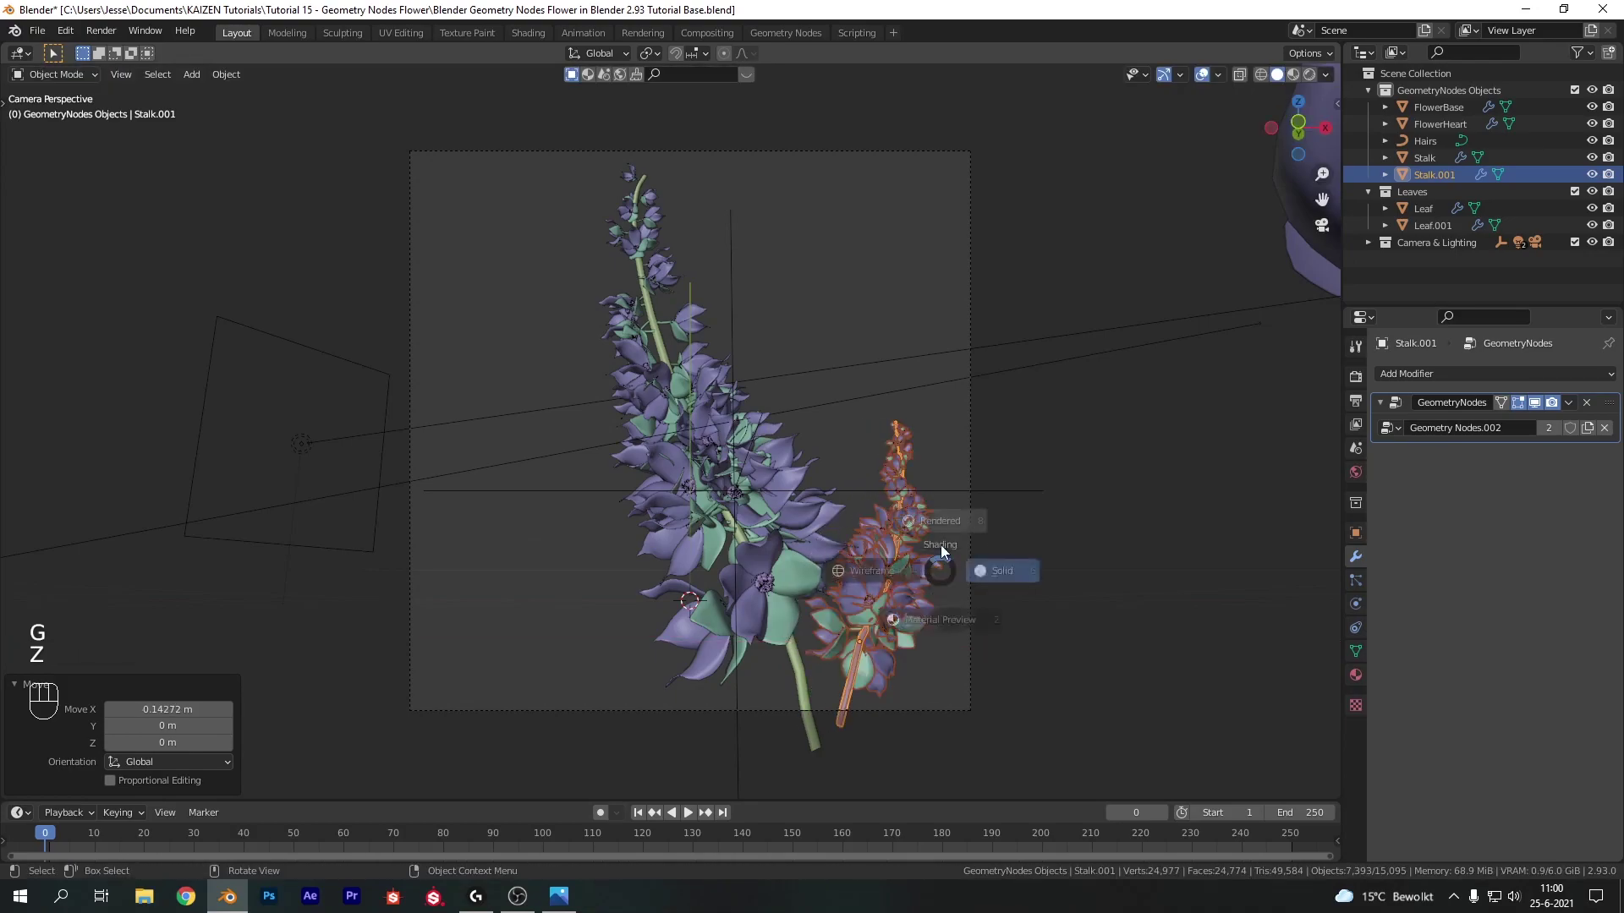
click(937, 434)
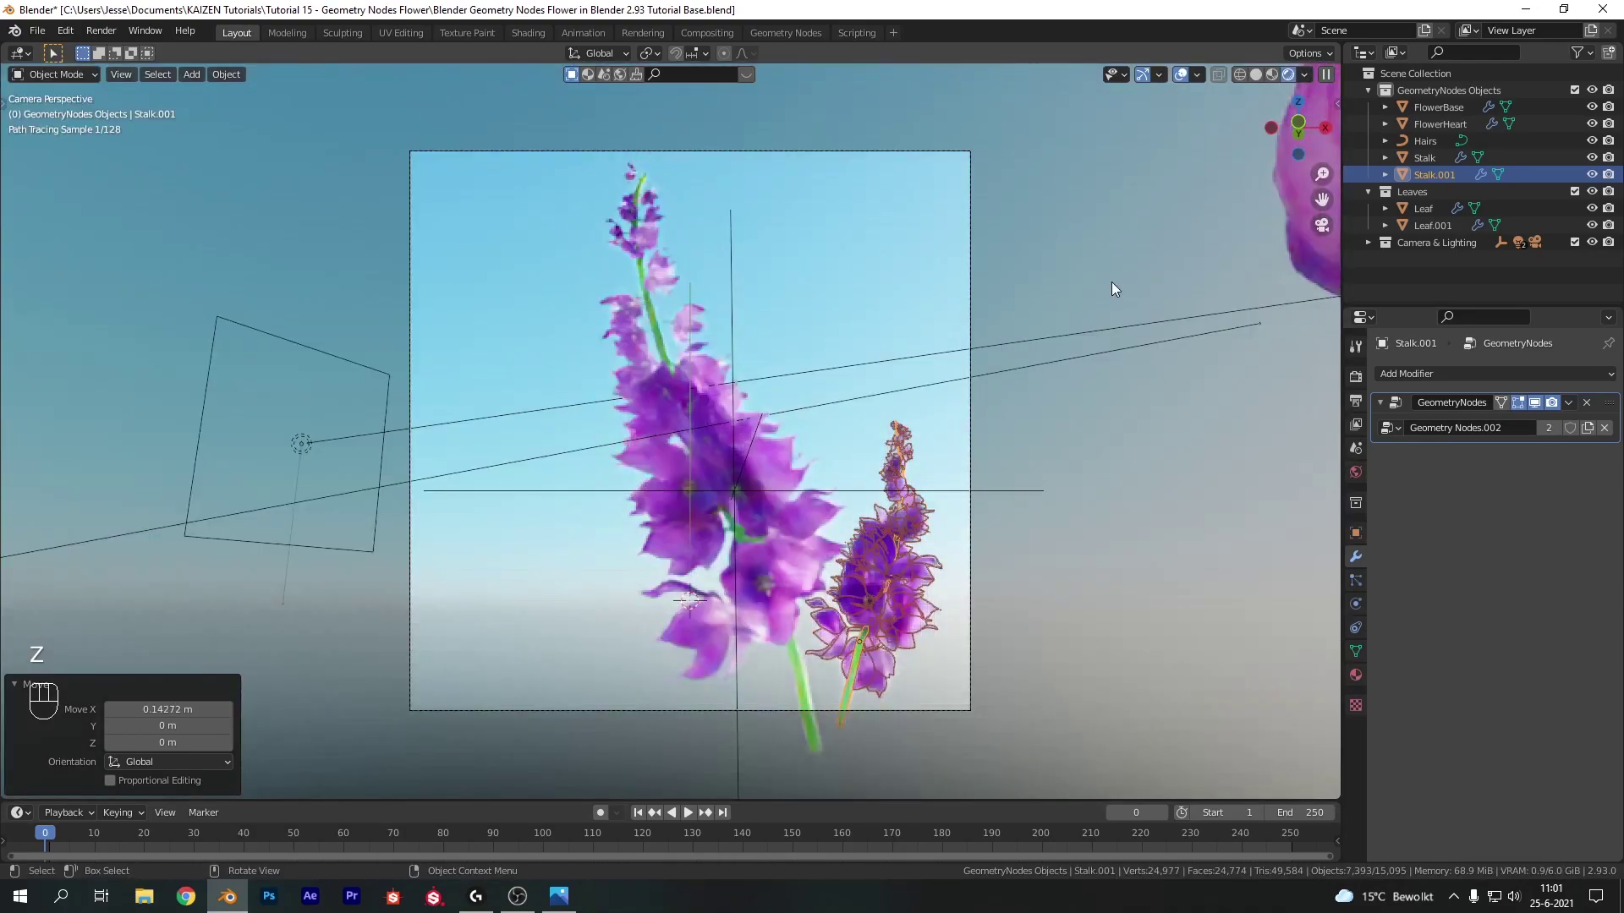
click(1111, 281)
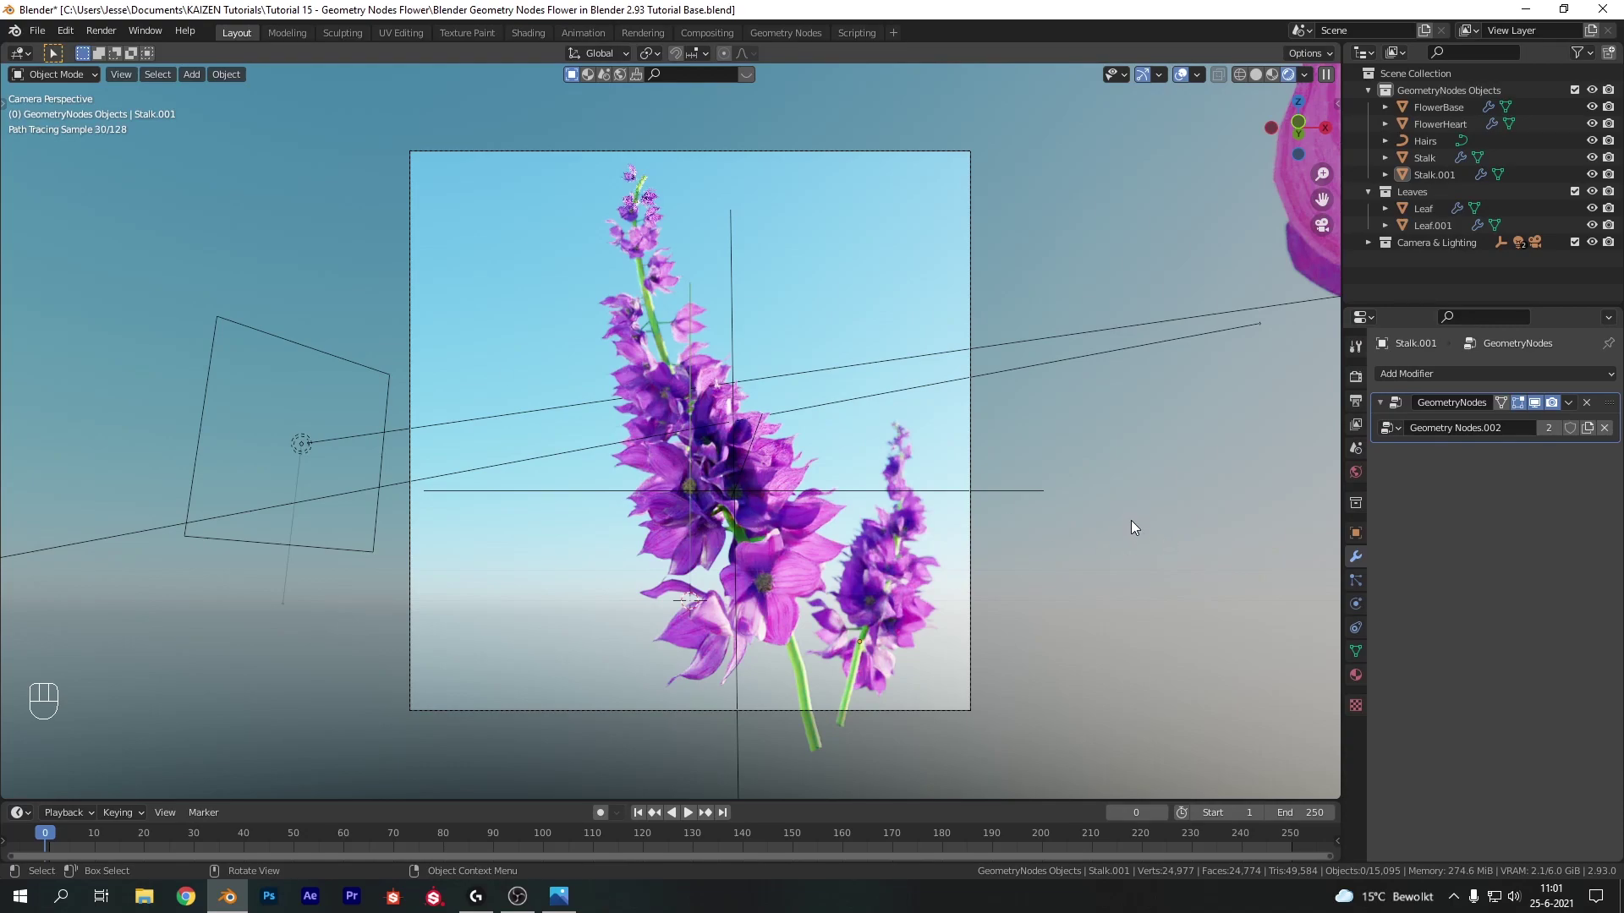
- Review the World's sky texture settings and bring up the render commands for the final image
click(1356, 472)
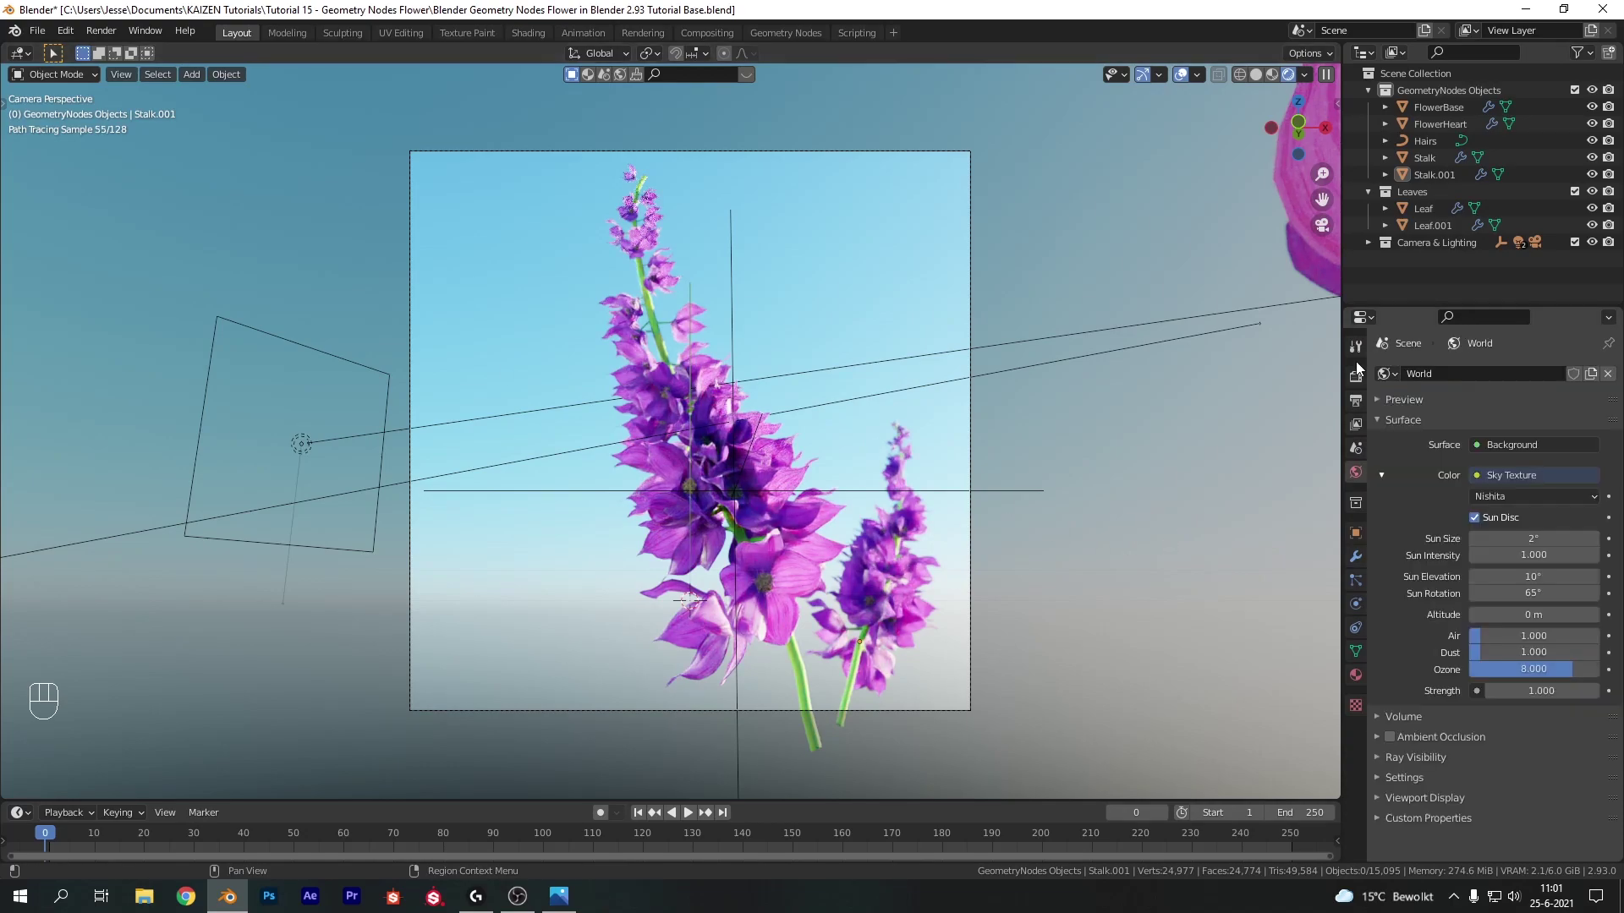
click(106, 32)
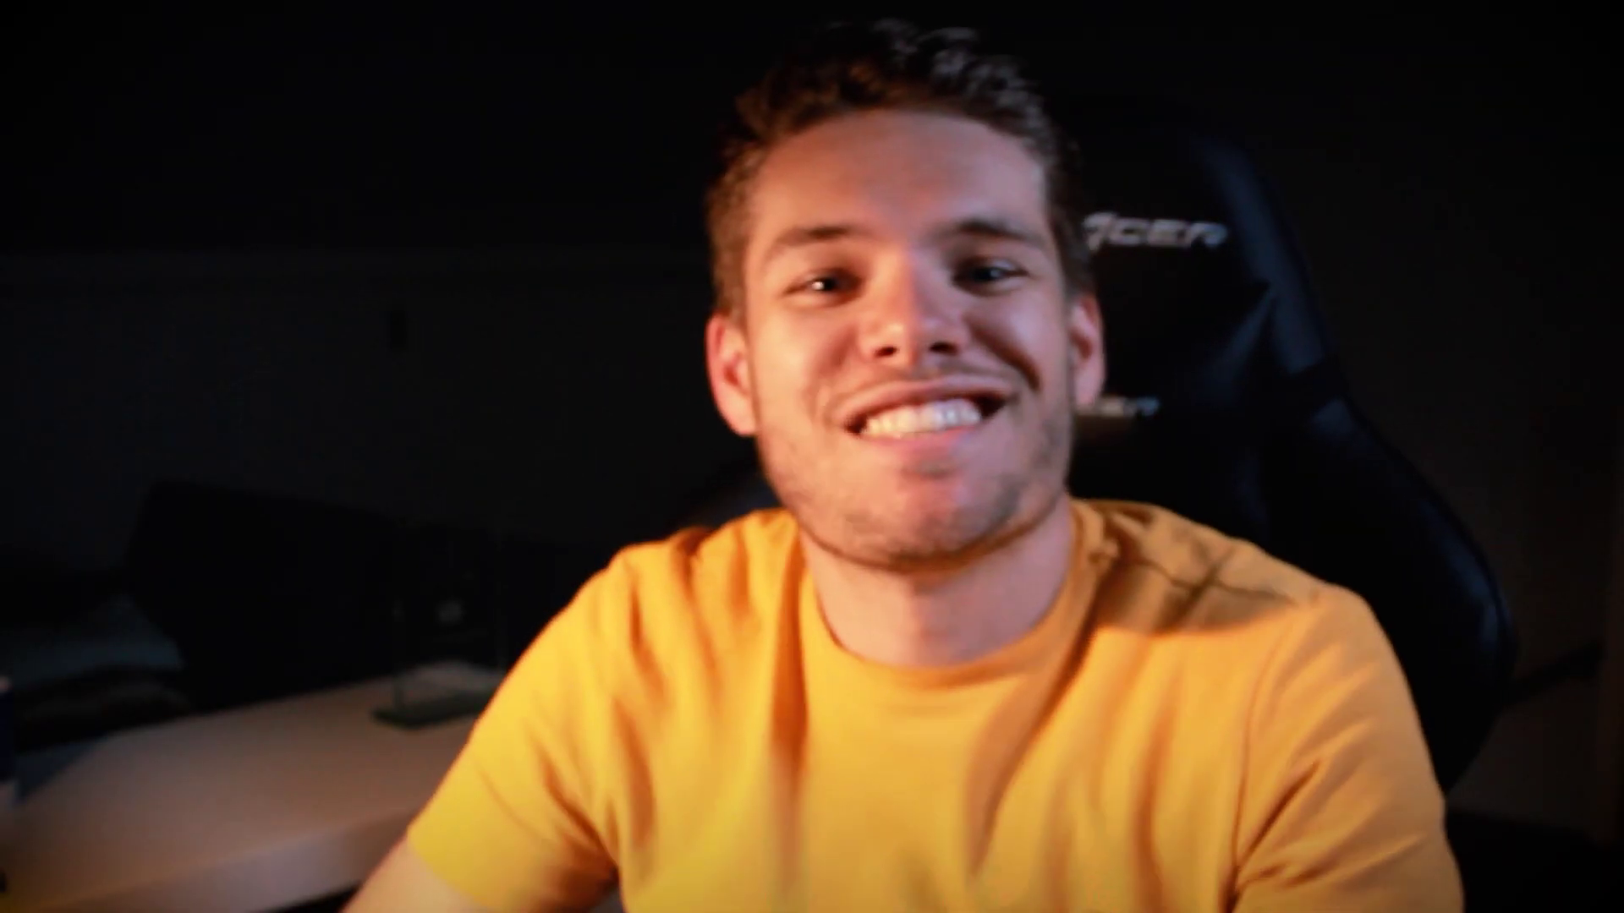